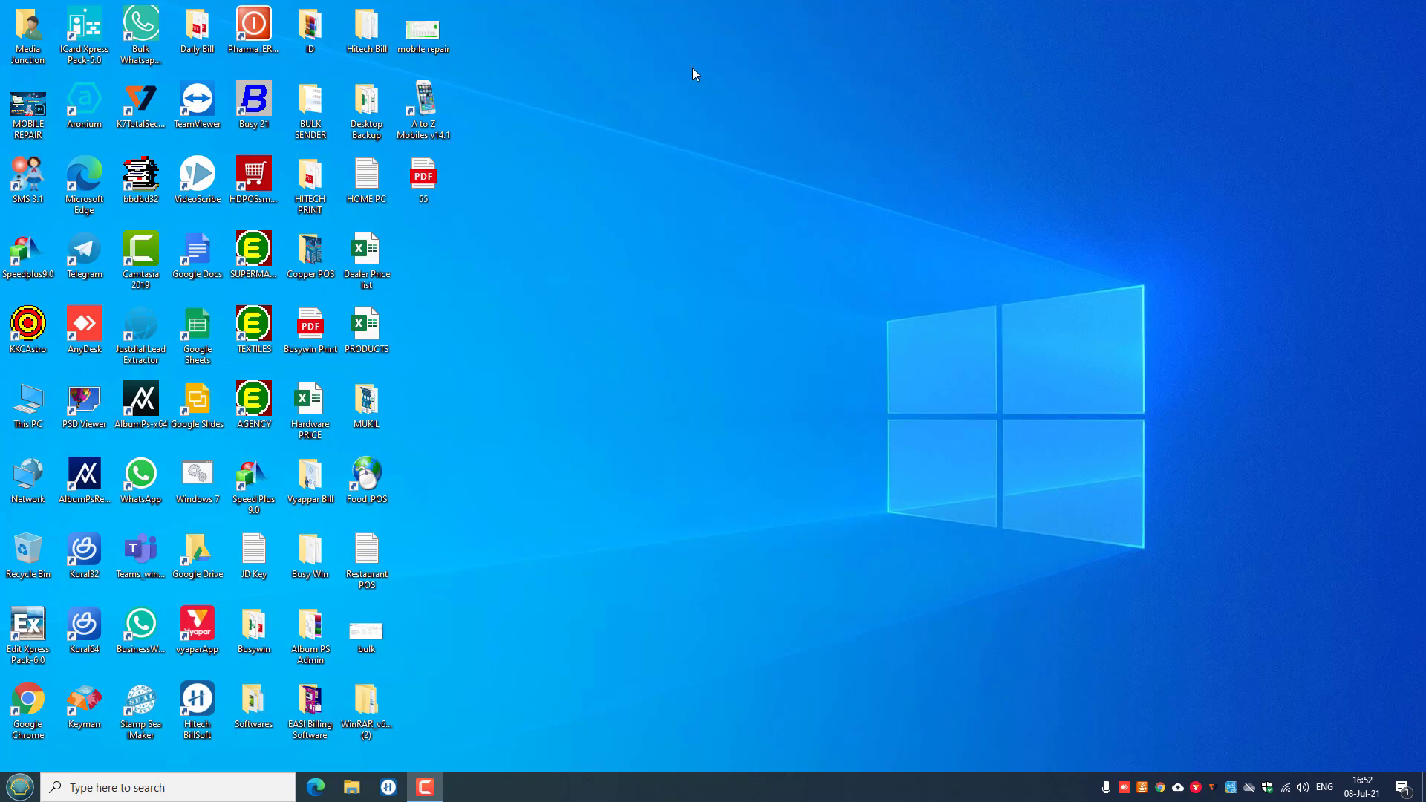
Launch A to Z Mobiles v14.1 from its desktop shortcut.
left_click(424, 108)
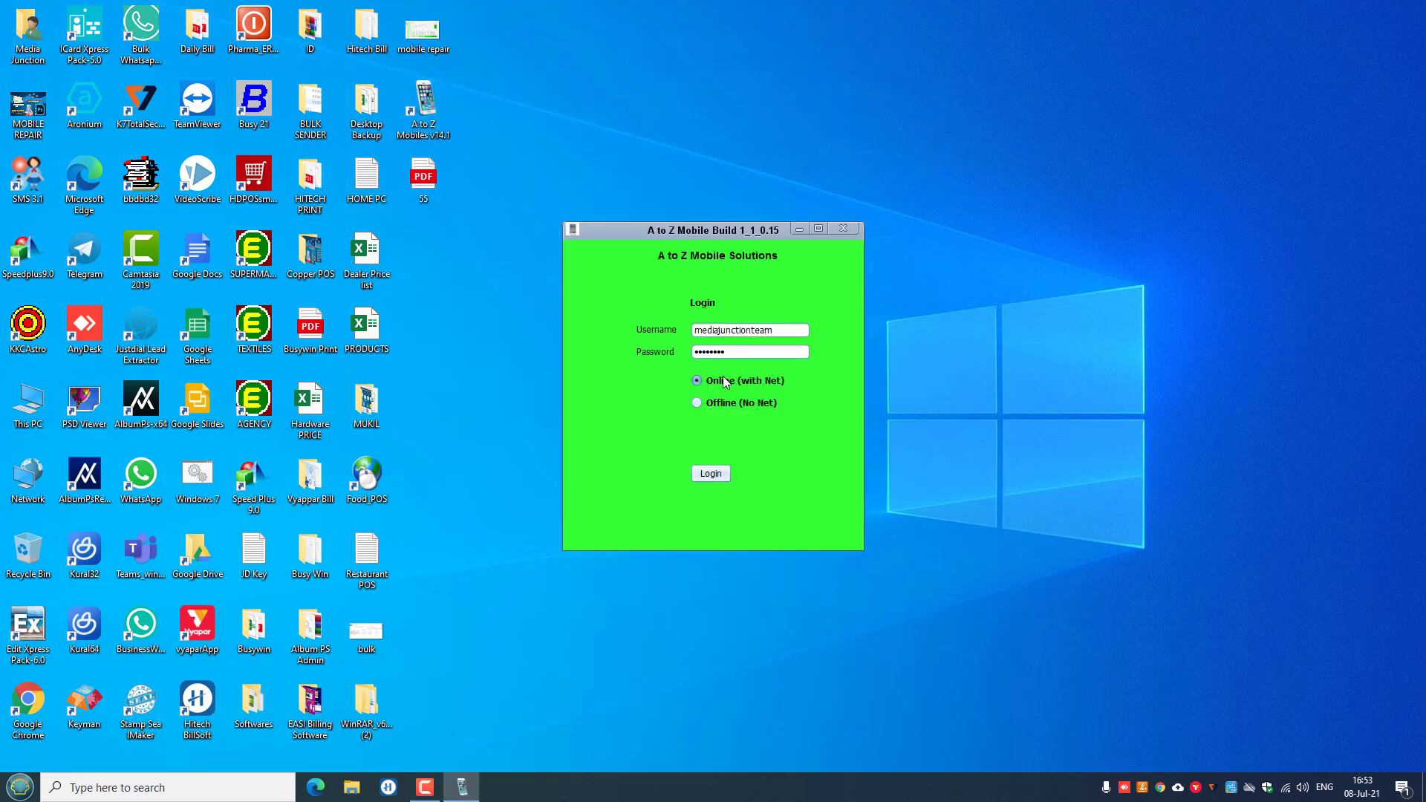
Log in online with the pre-filled credentials to reach the ShortCuts dashboard.
left_click(709, 473)
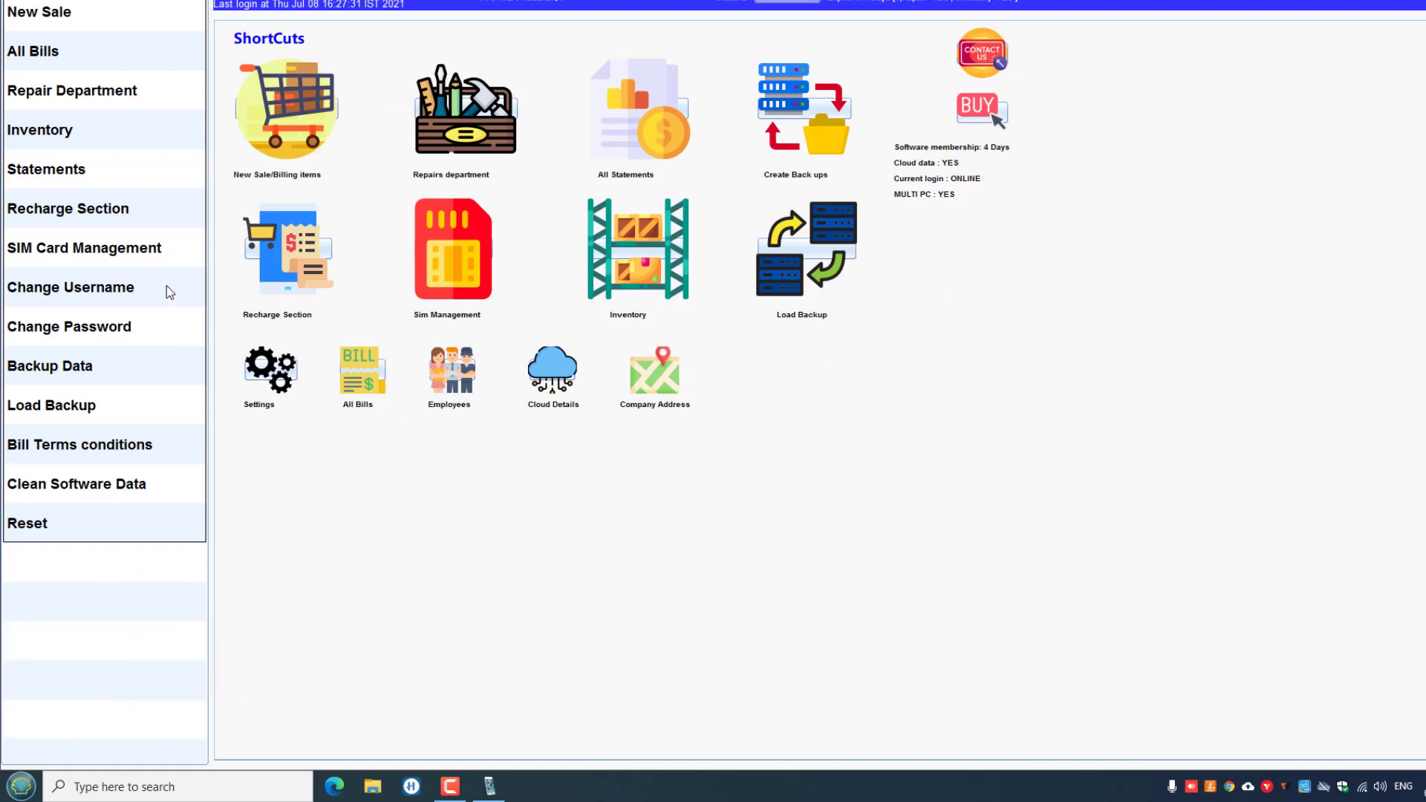
left_click(284, 378)
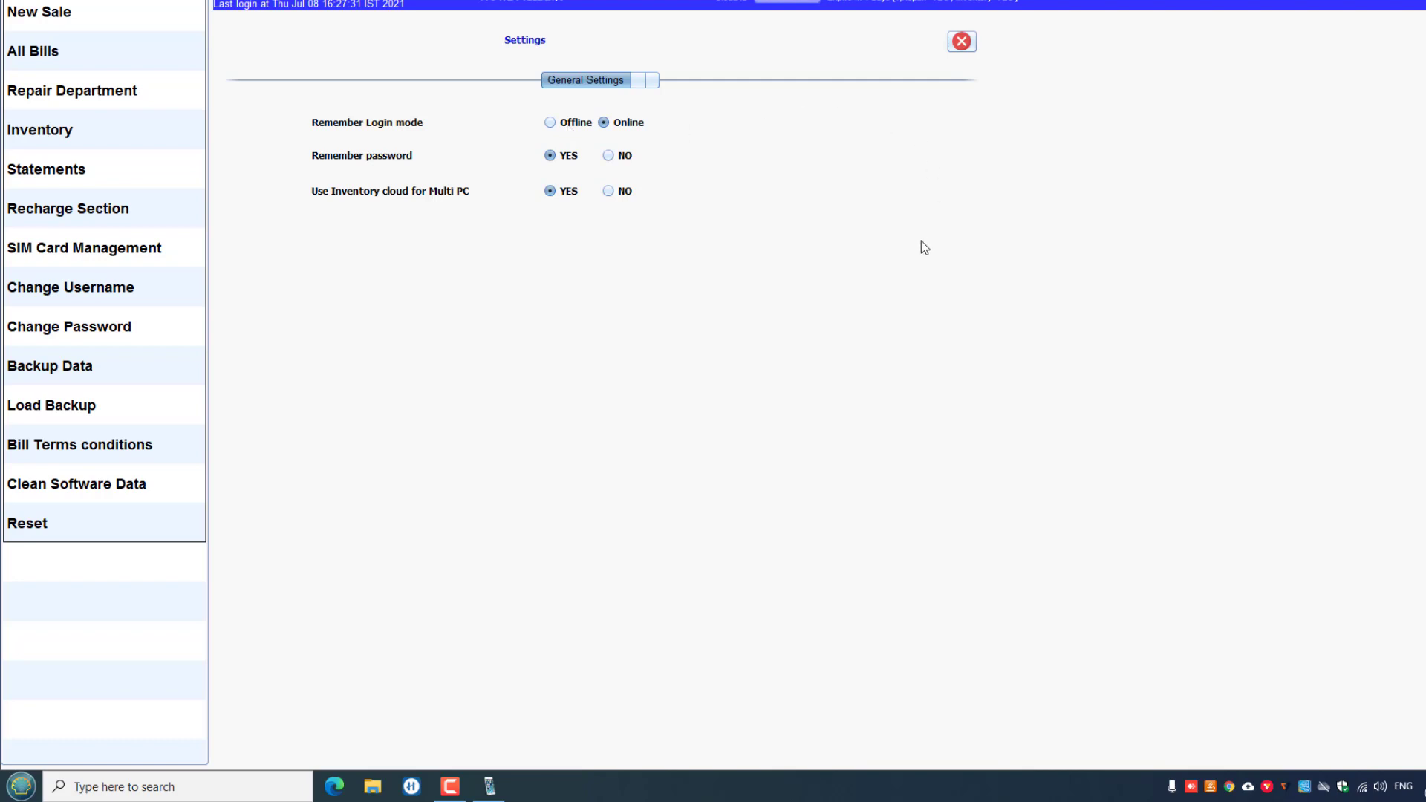
left_click(961, 42)
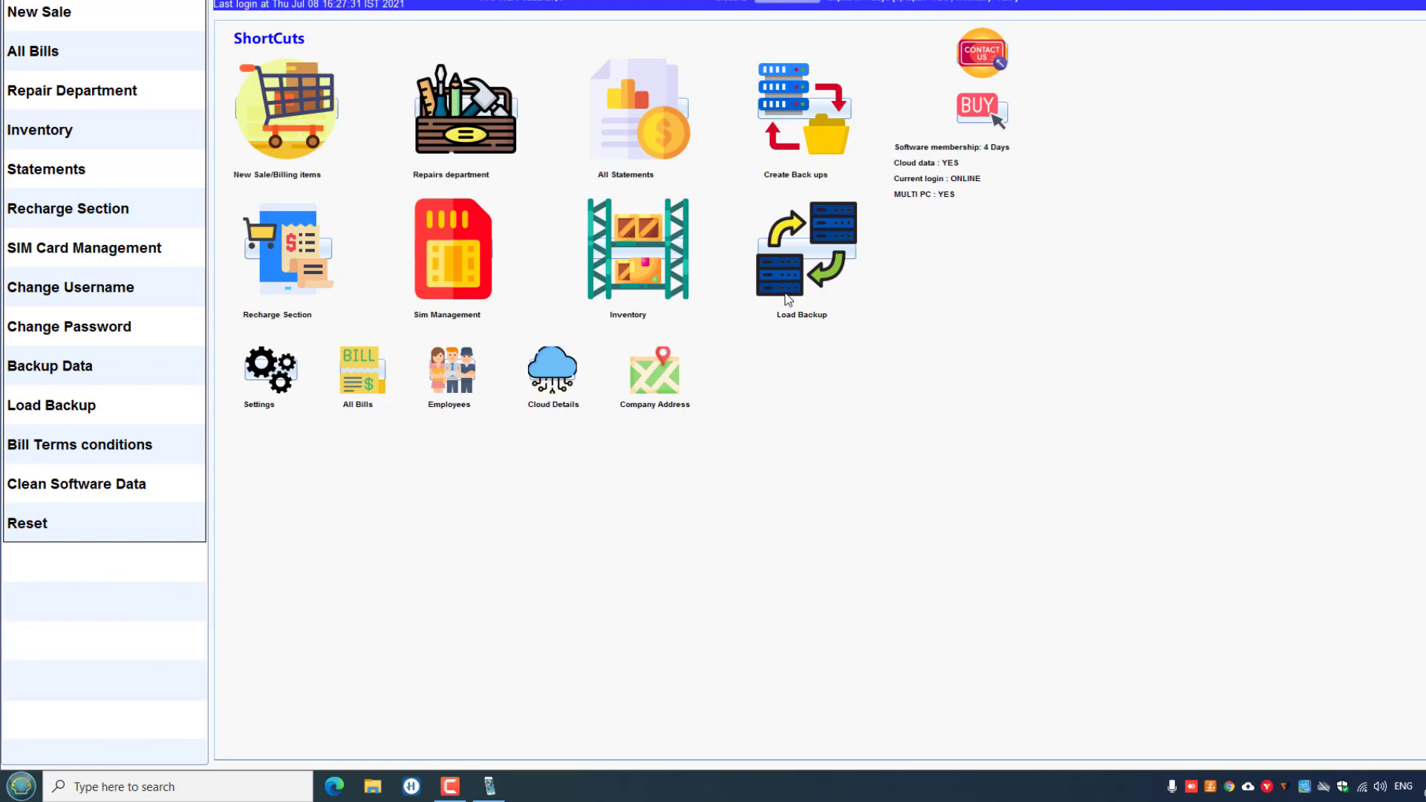
left_click(682, 106)
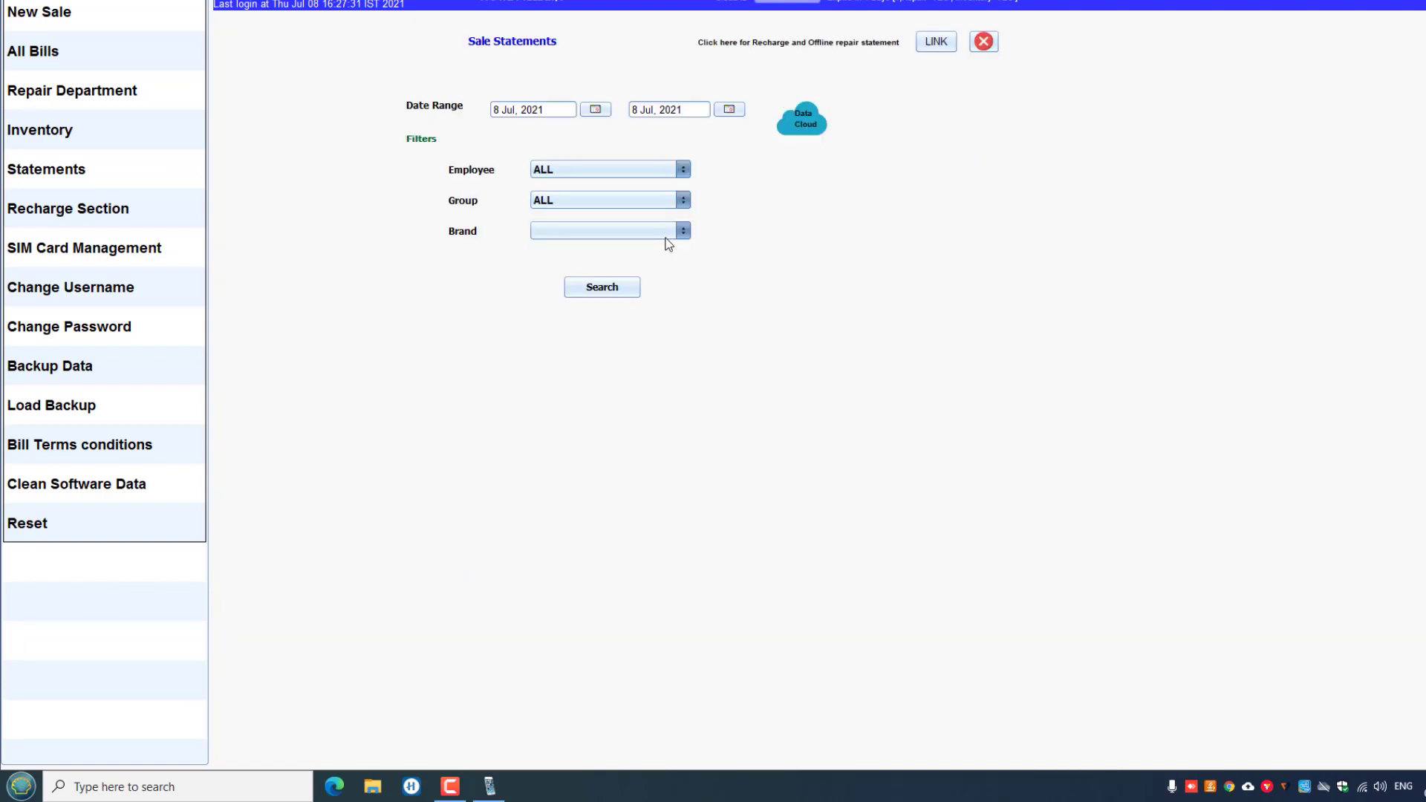
left_click(673, 175)
left_click(645, 190)
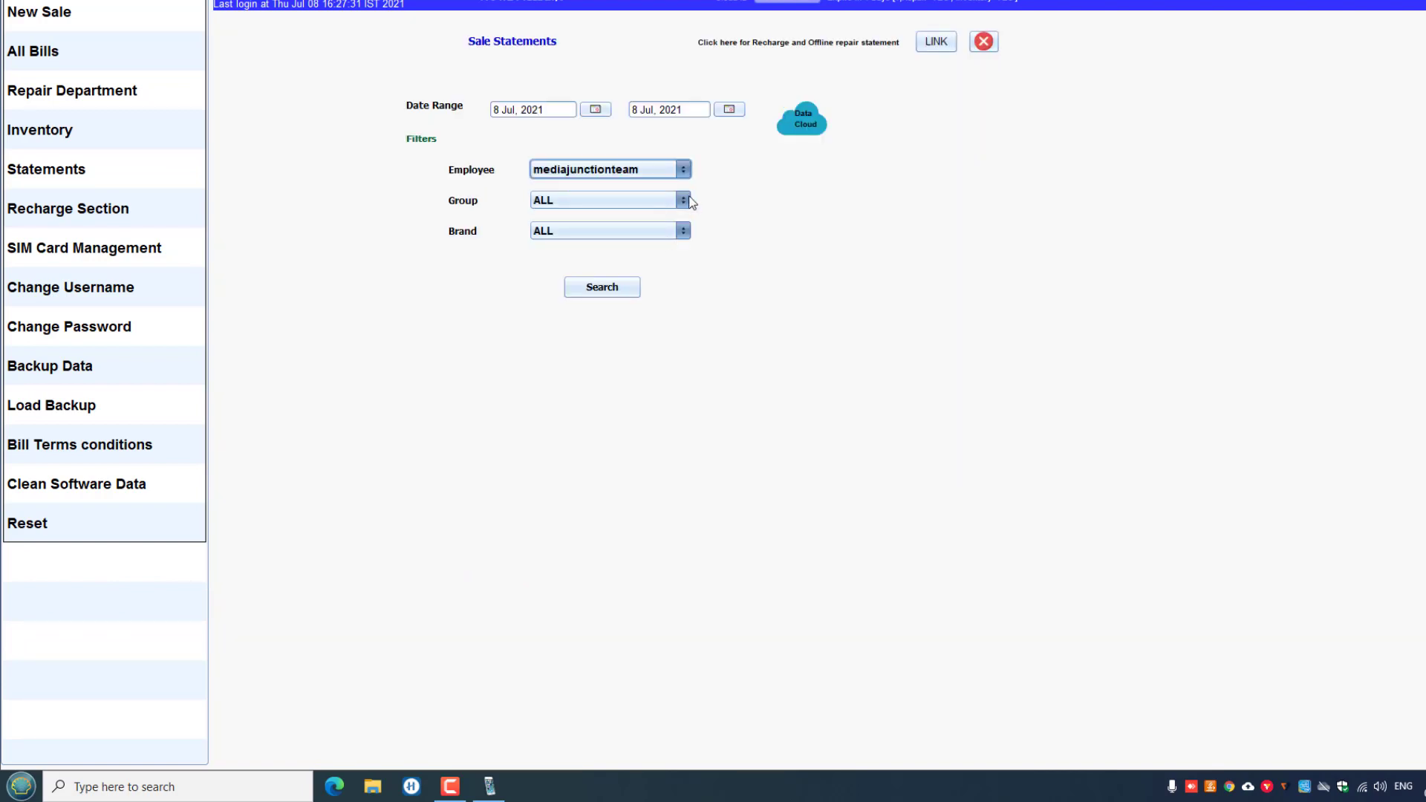
left_click(687, 198)
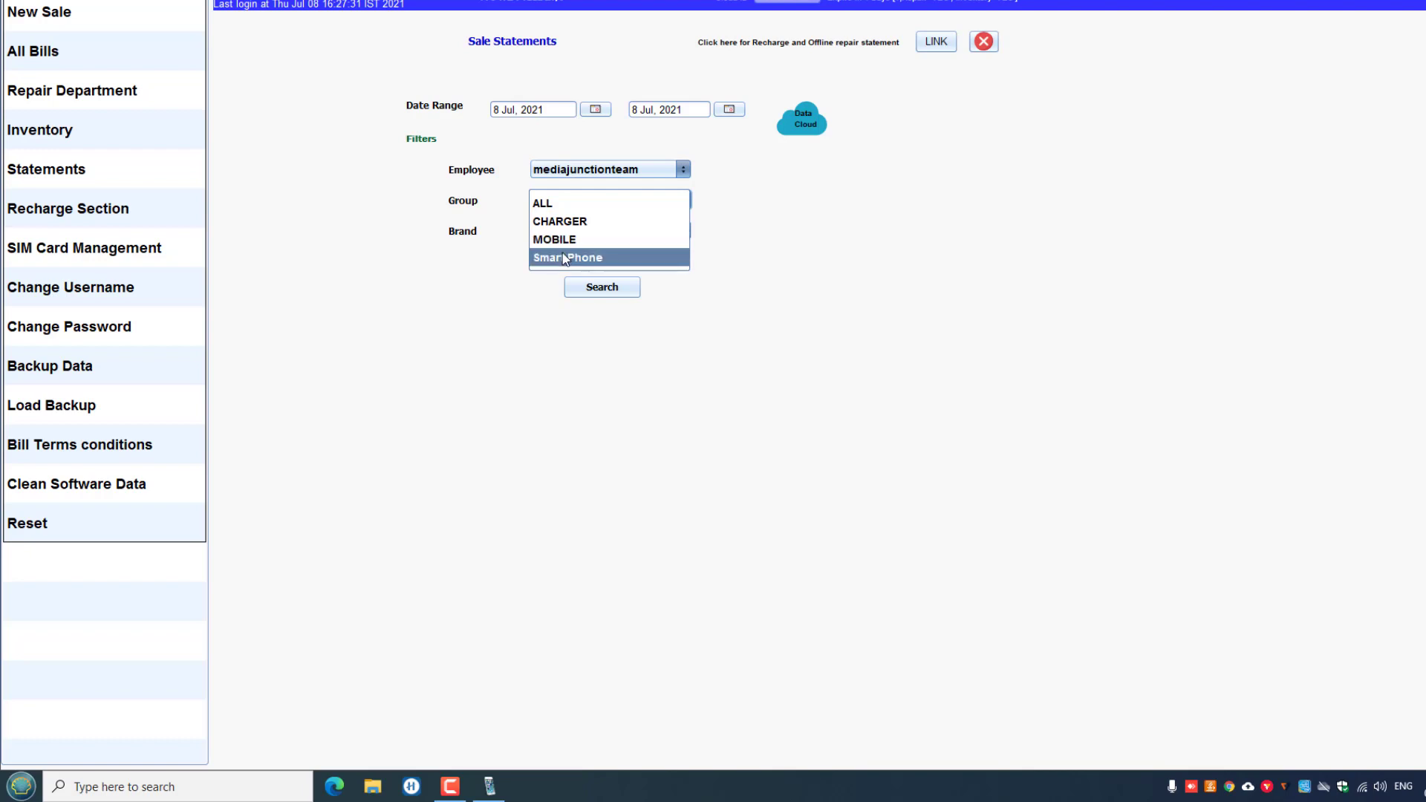
left_click(842, 243)
left_click(618, 201)
left_click(617, 203)
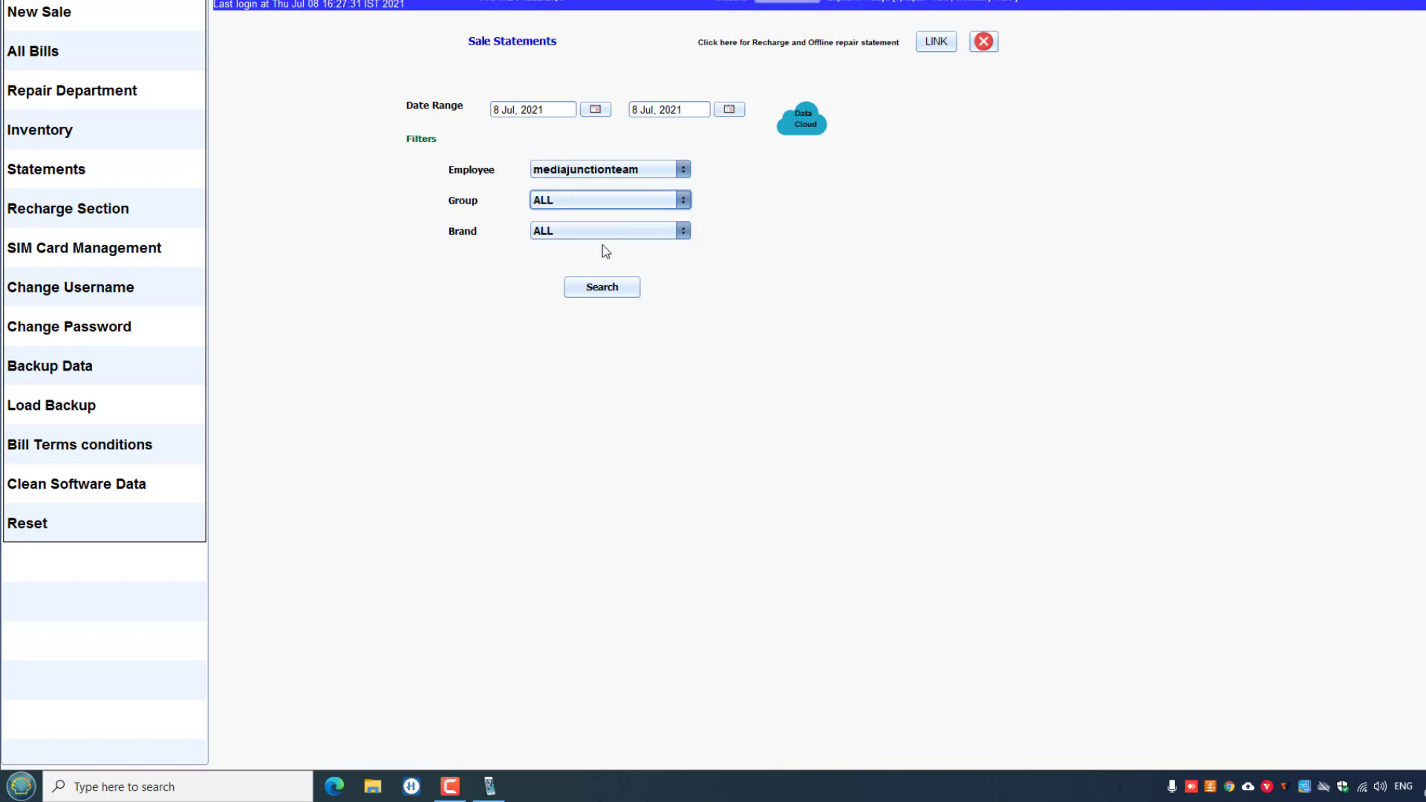
left_click(603, 234)
left_click(589, 270)
left_click(603, 287)
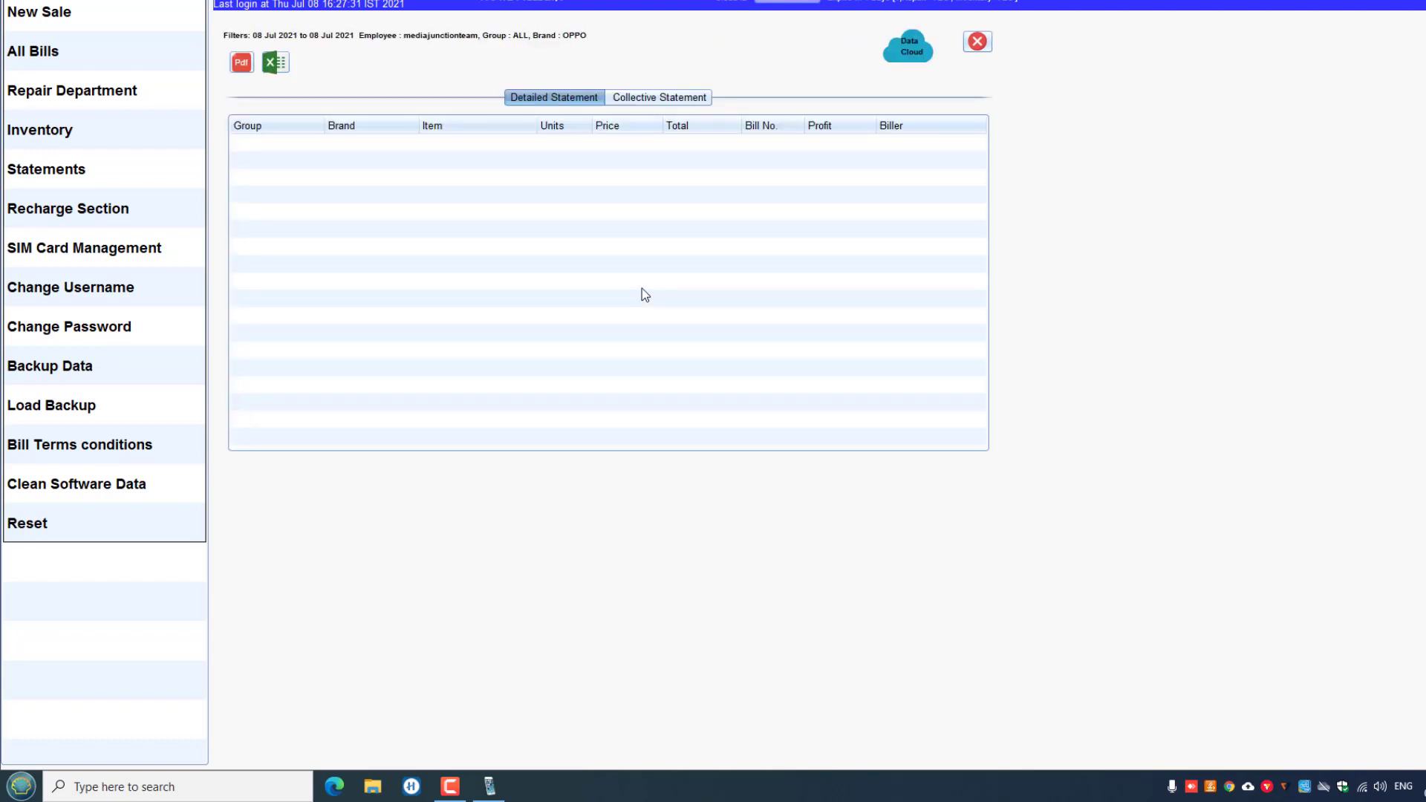
left_click(654, 103)
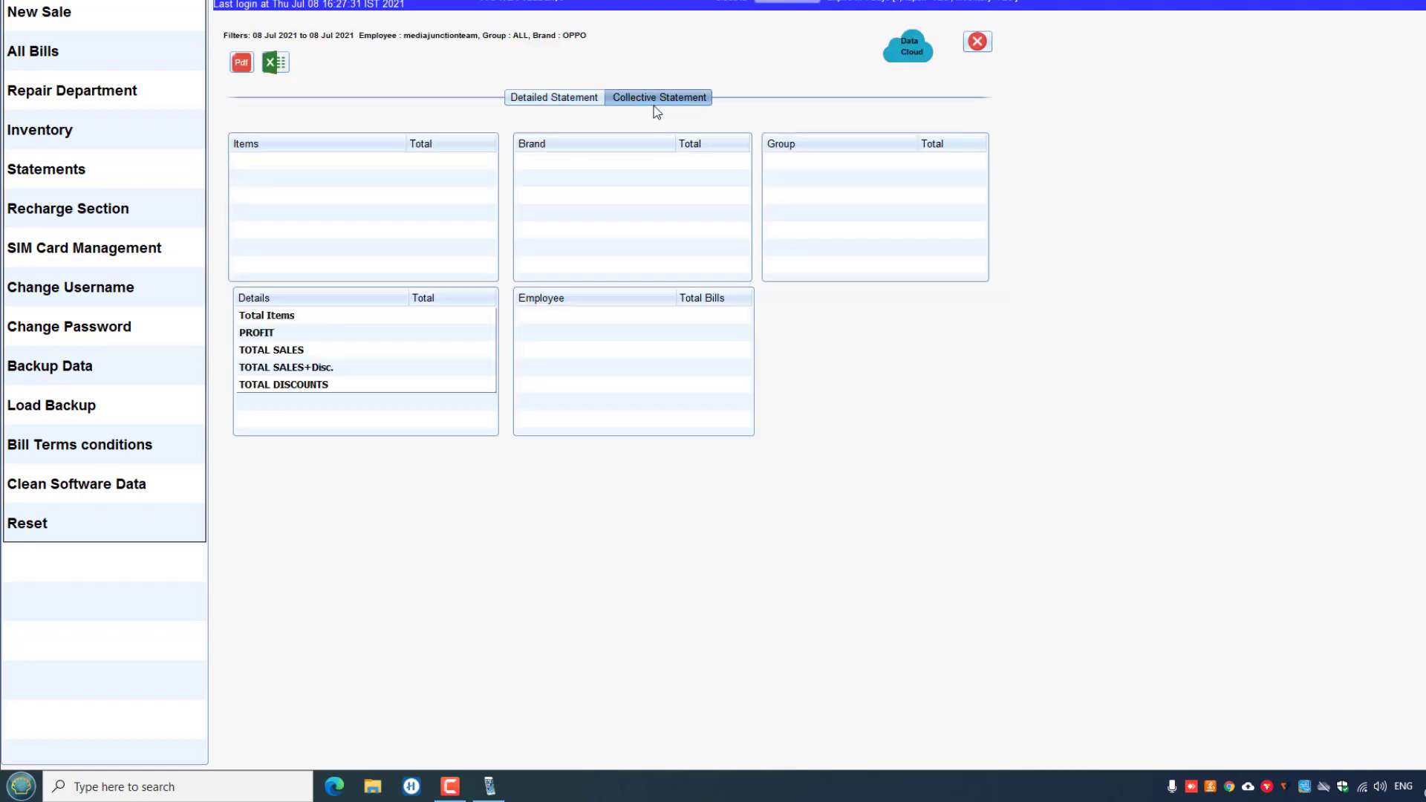
left_click(977, 45)
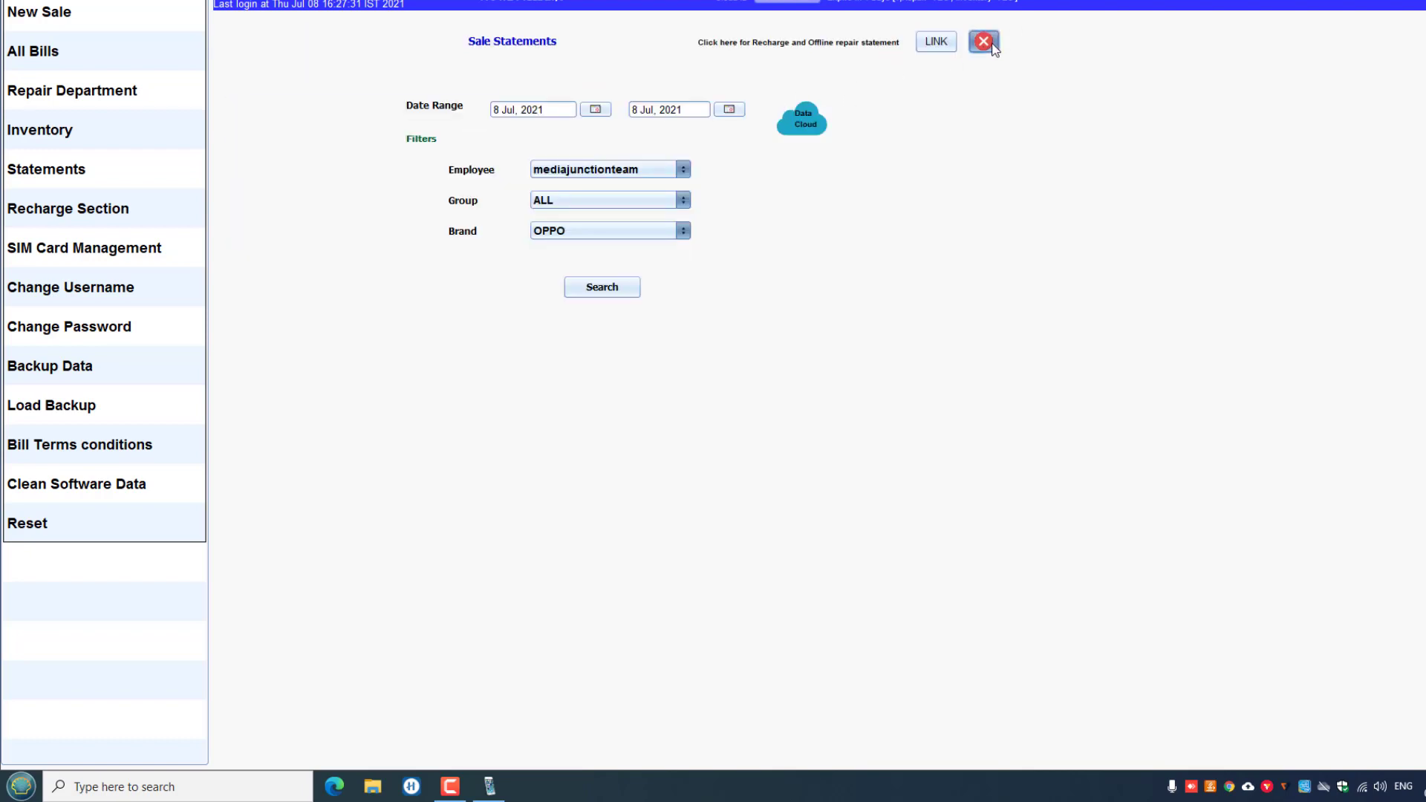
left_click(983, 42)
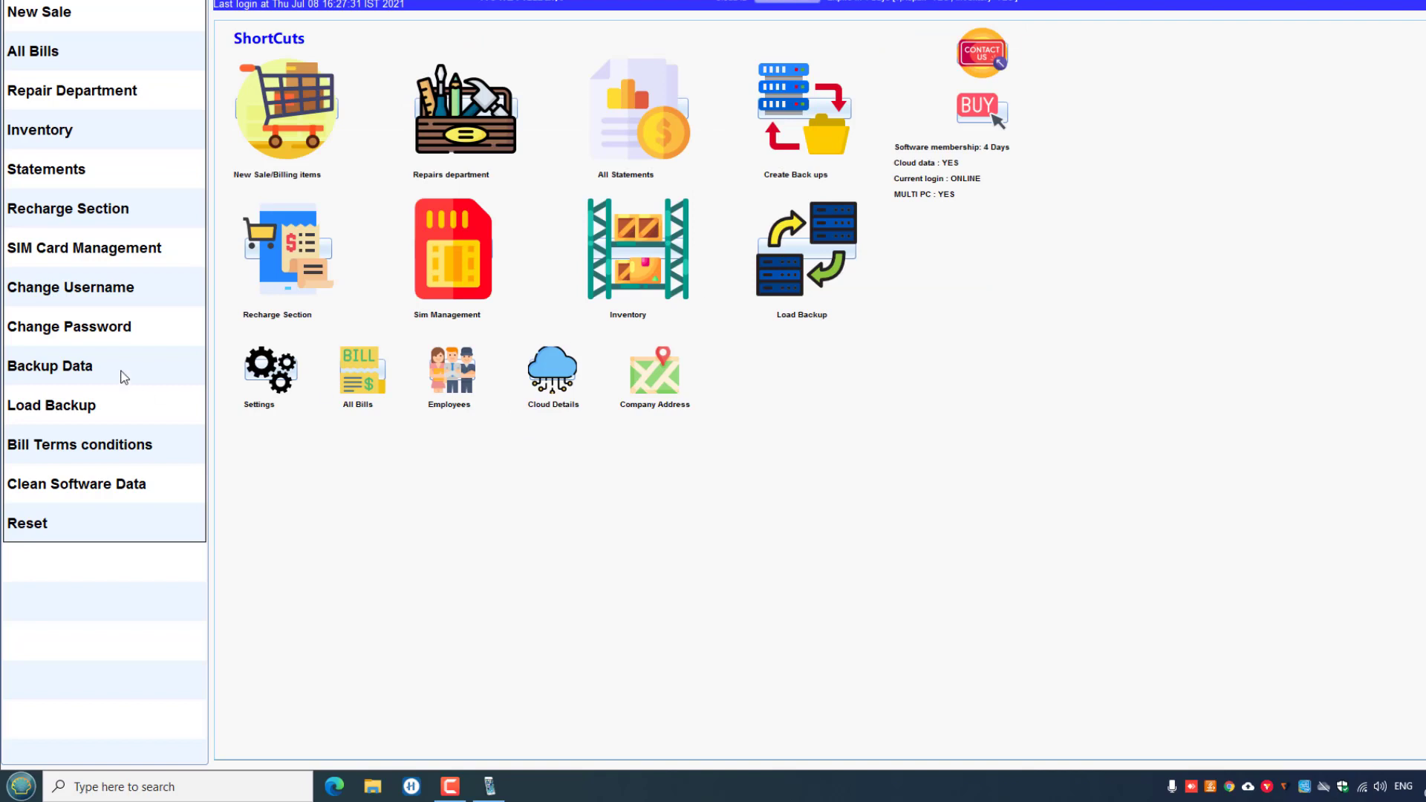
Open the Repairs department list and start a new repair entry.
left_click(458, 141)
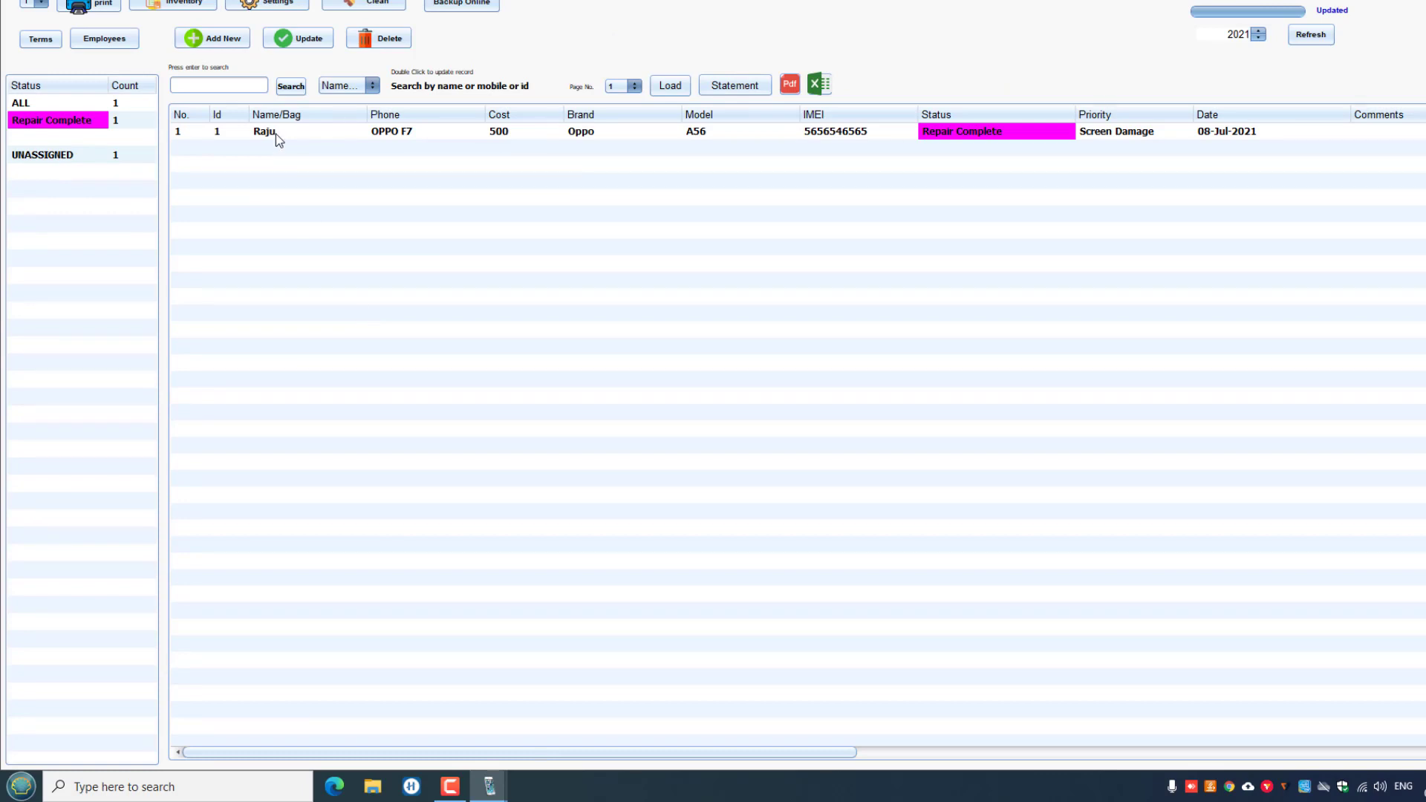
left_click(277, 135)
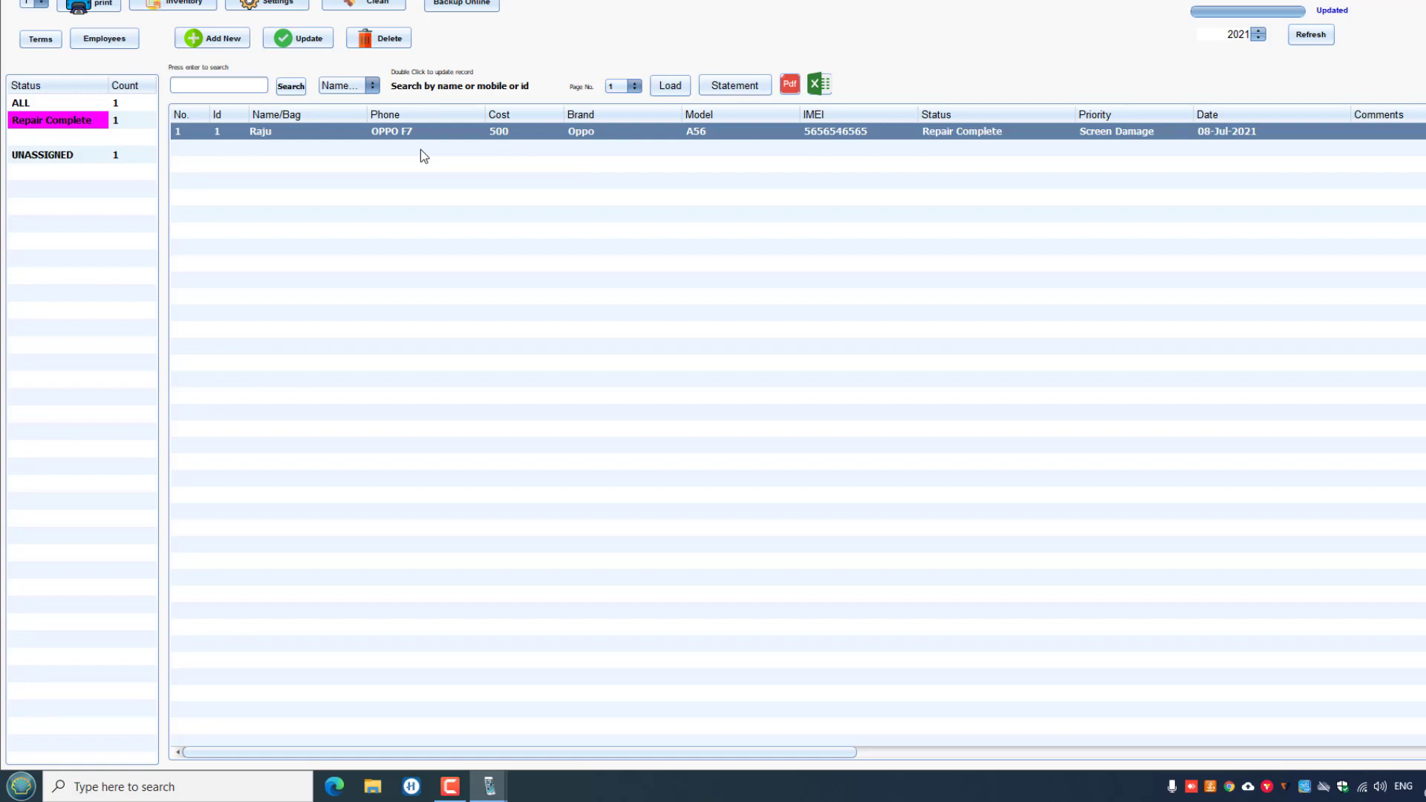
left_click(212, 39)
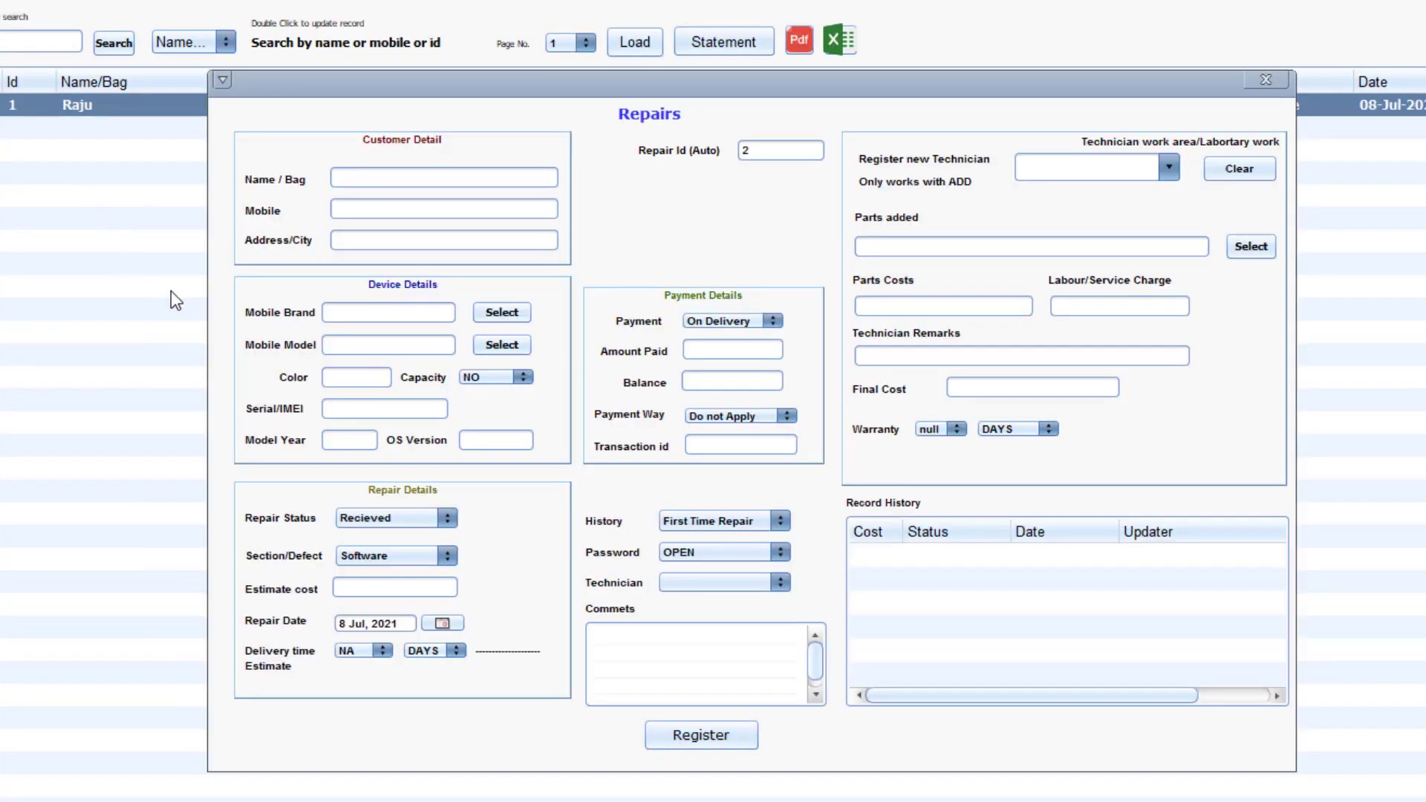
left_click_drag(394, 86, 364, 168)
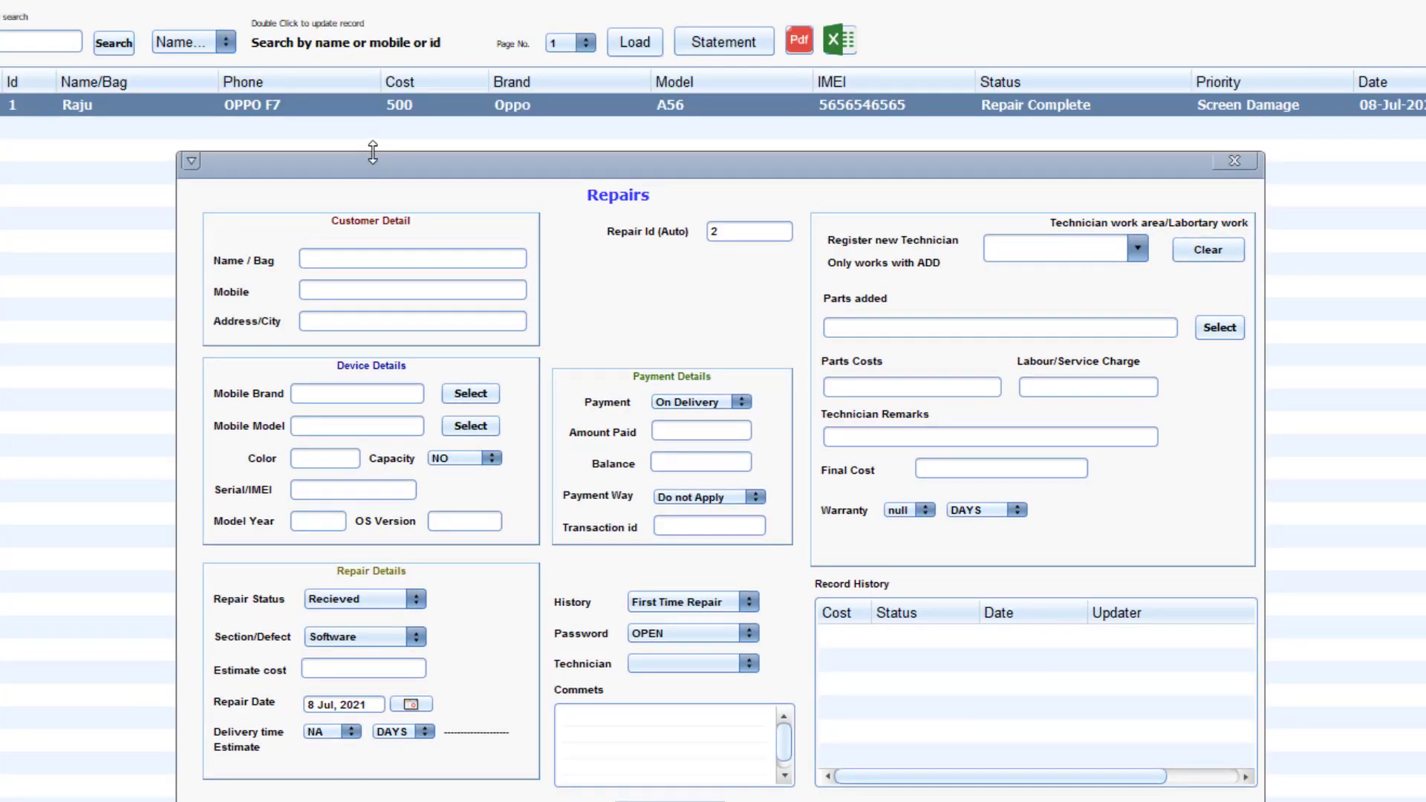
Enter the customer's name, mobile number and city on the new repair.
left_click(325, 259)
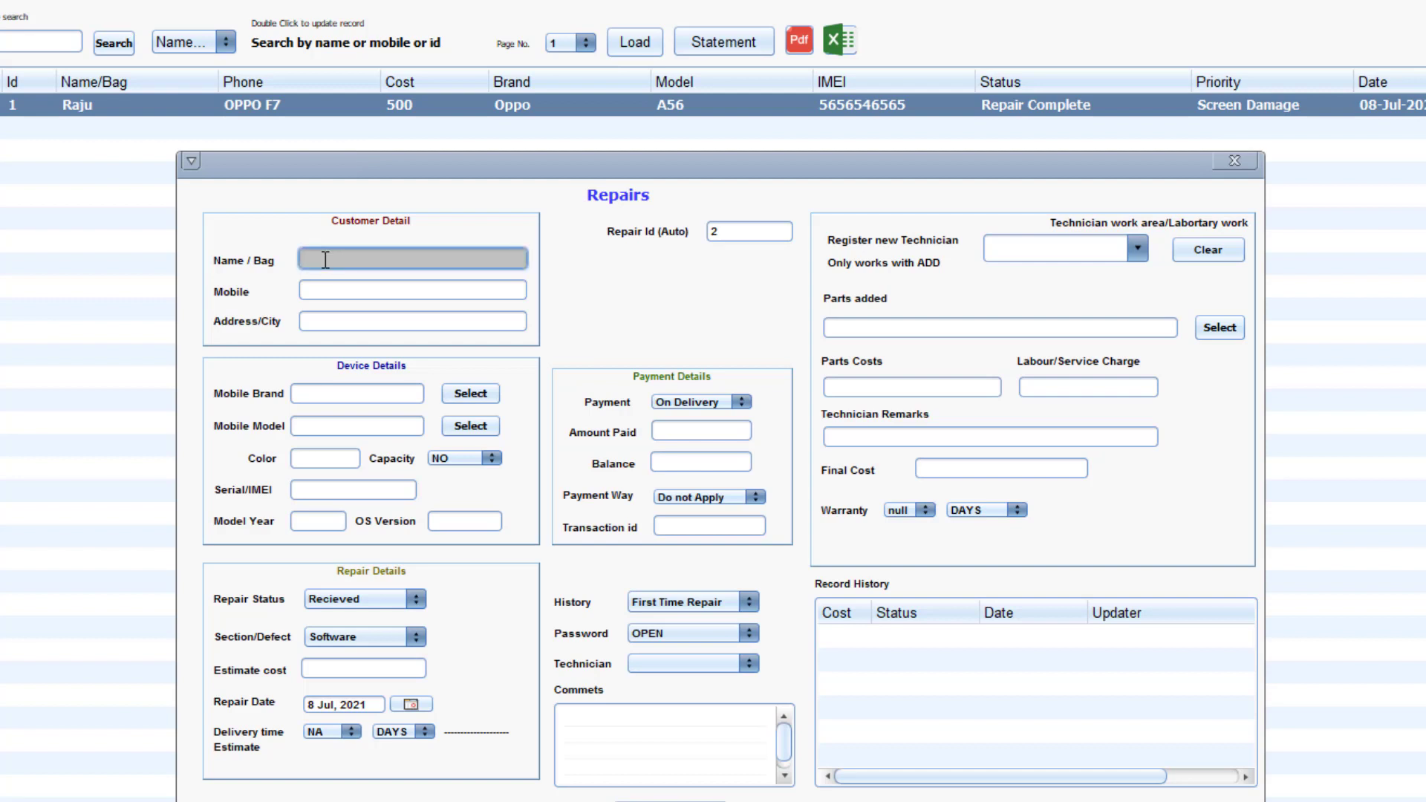
type("Jaideep")
key("Tab")
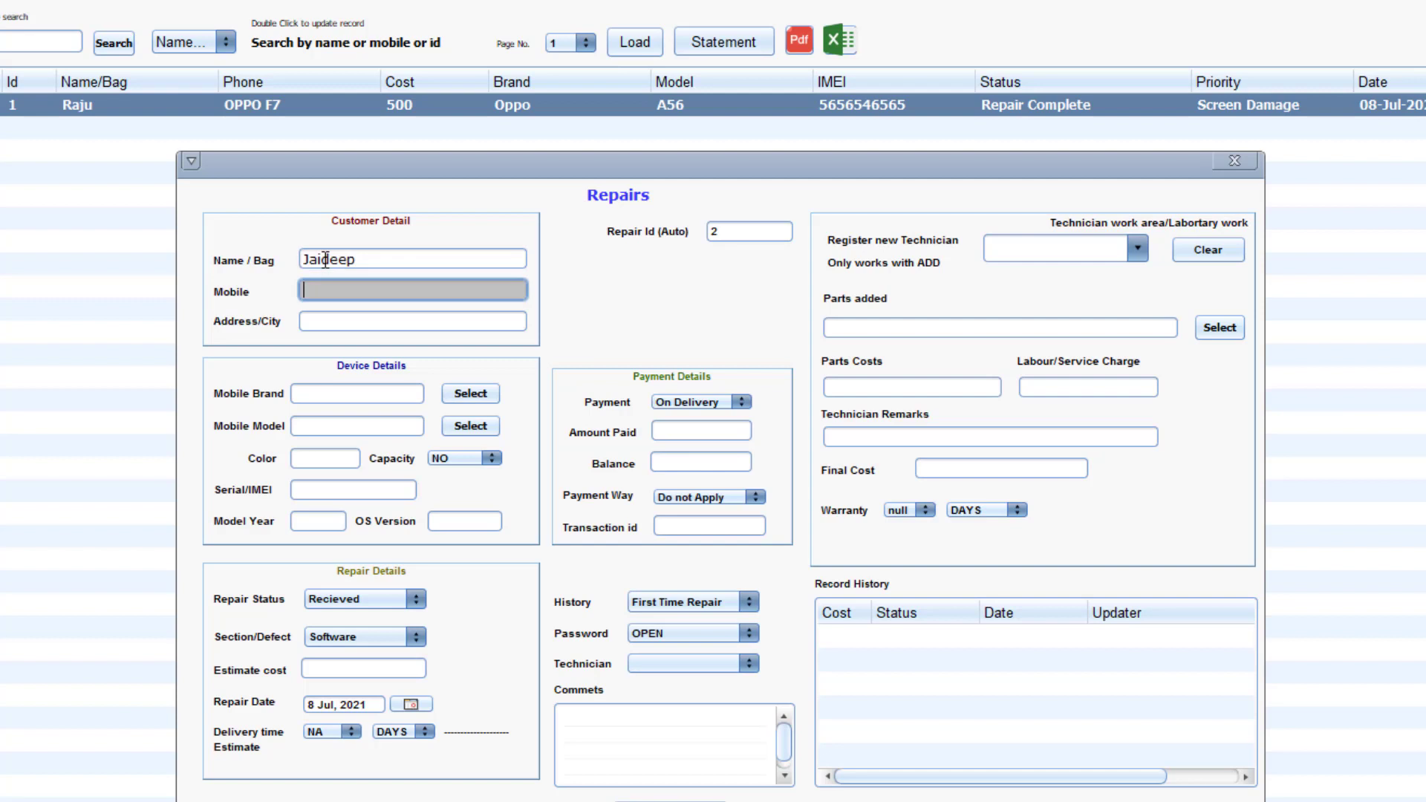
key("Tab")
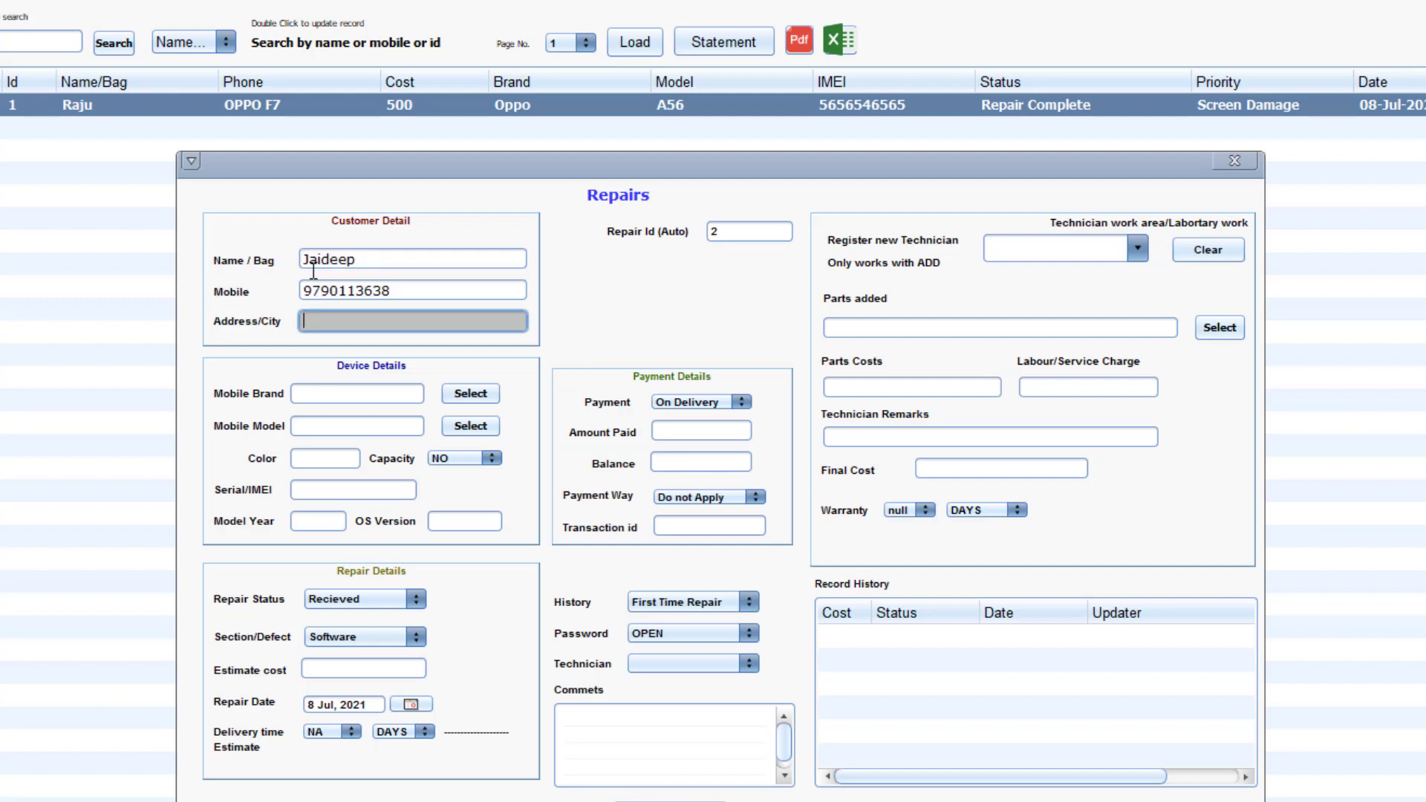
type("villupuram")
key("Tab")
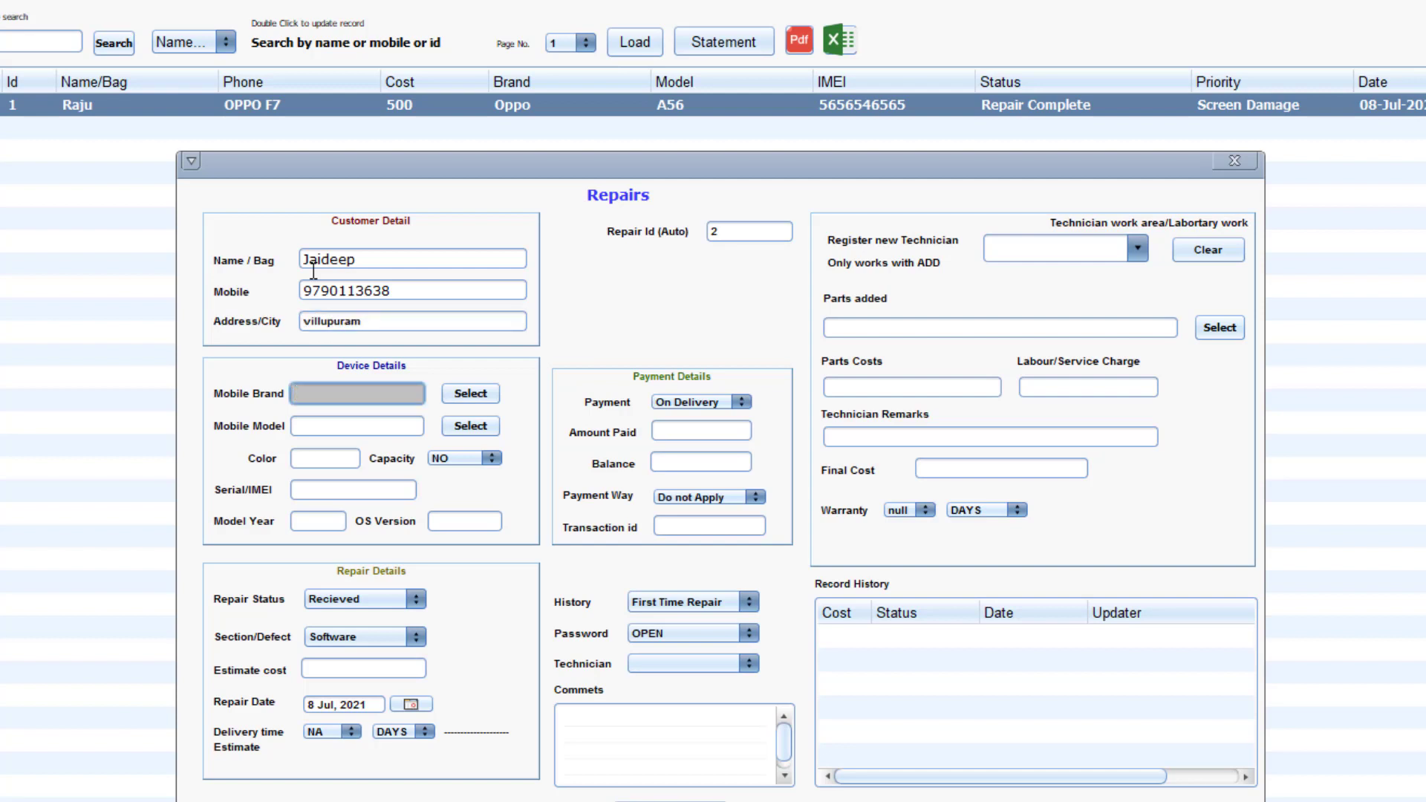
Enter brand MI, model Y2 and colour Black for the repaired phone.
type("MI")
key("Tab")
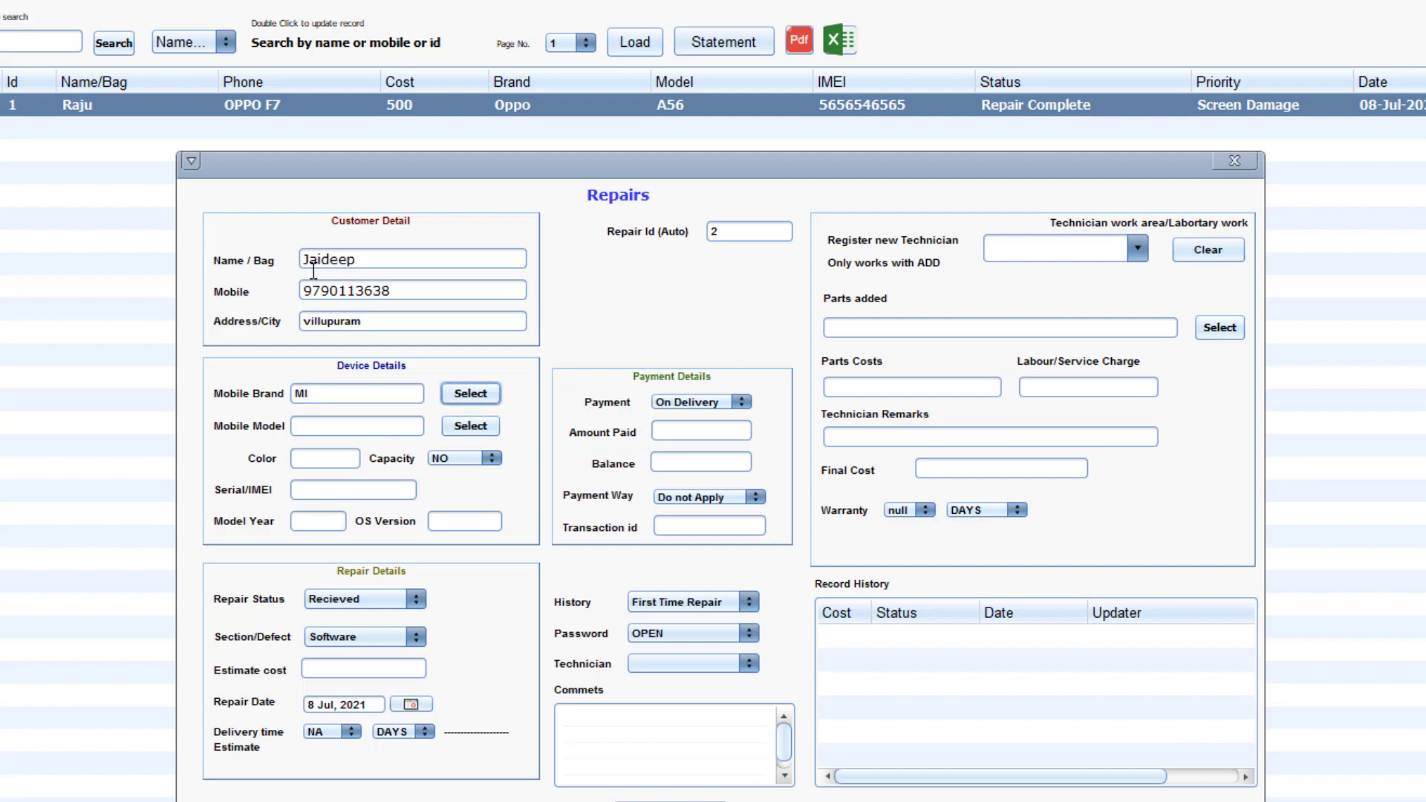
key("Tab")
type("Y2")
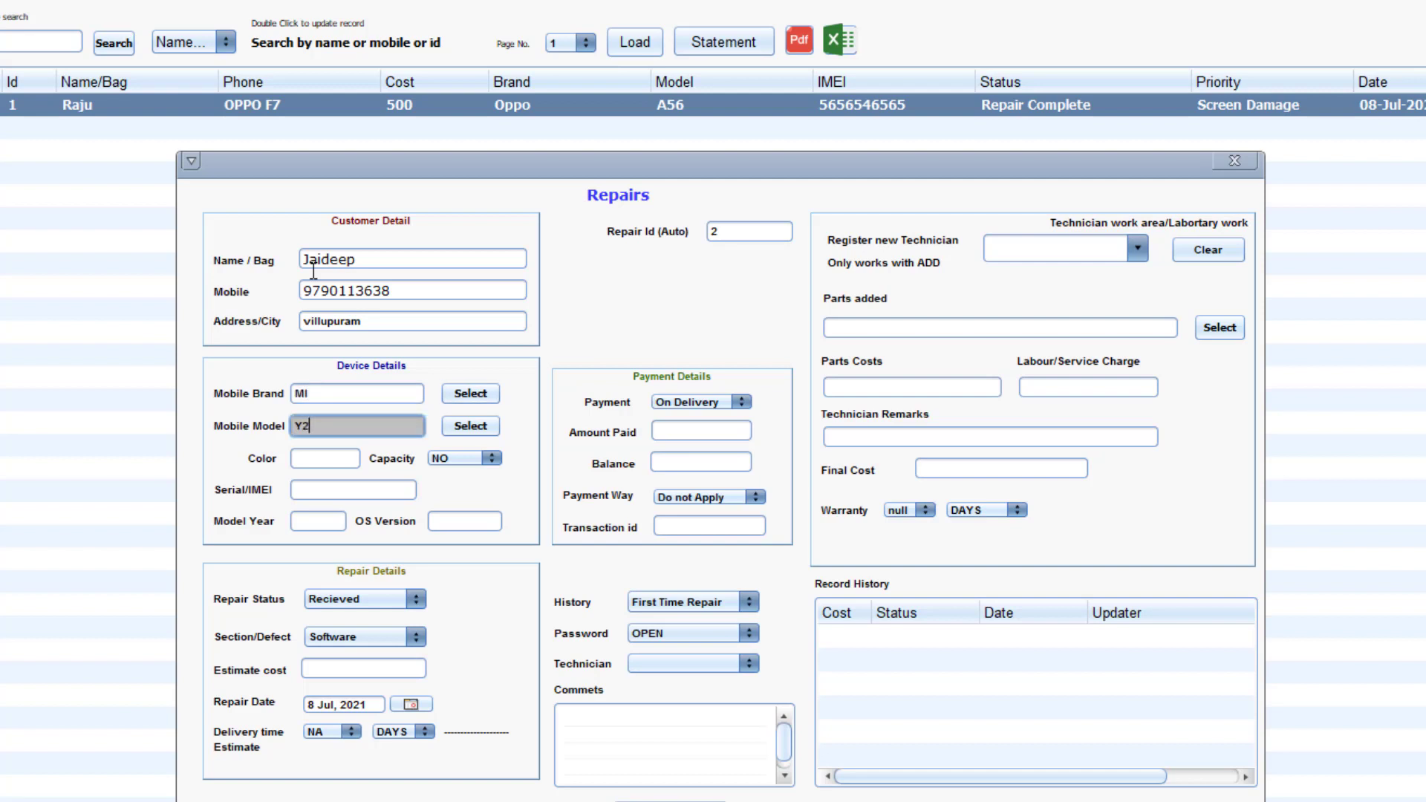
key("Tab")
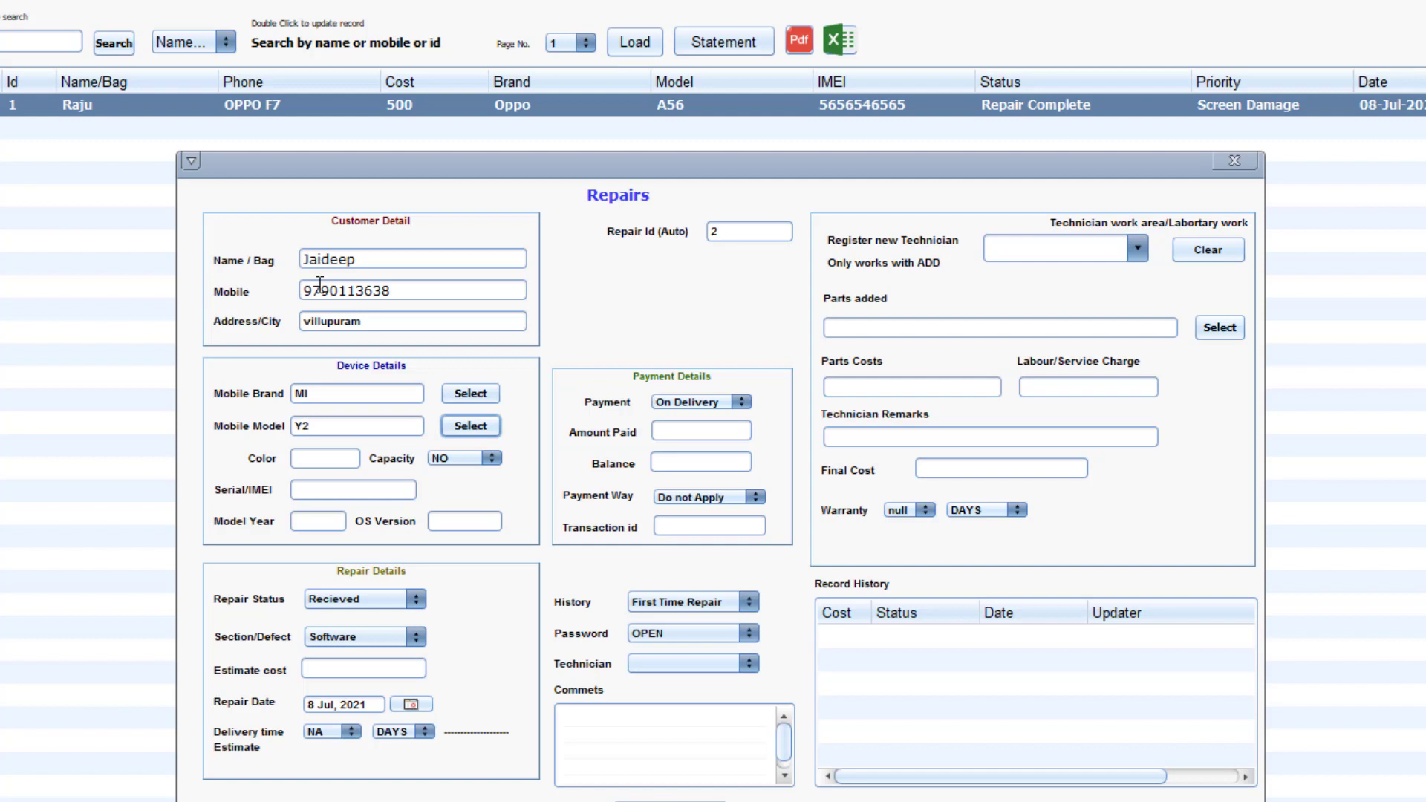
left_click(312, 466)
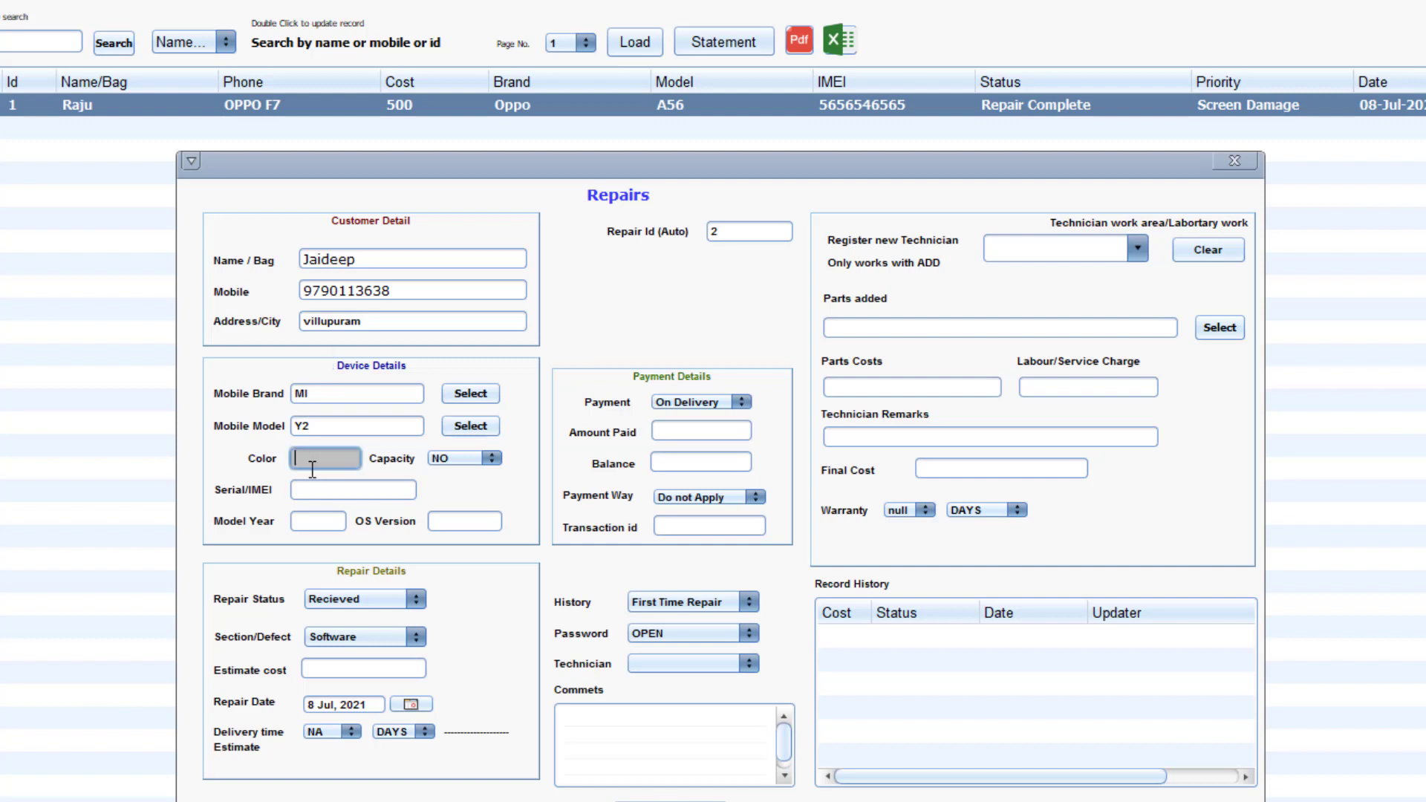
type("Black")
left_click(313, 489)
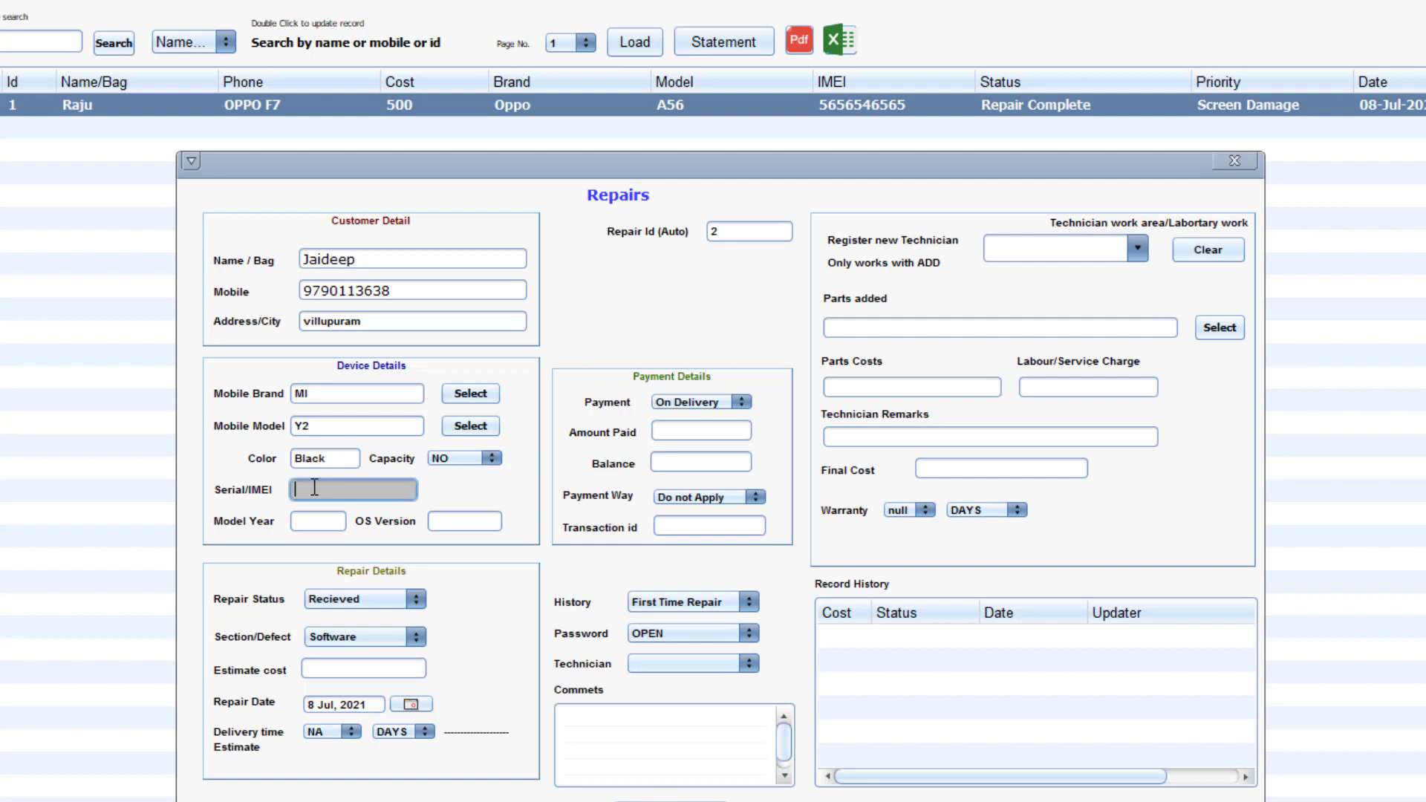
Set capacity to 16 GB, fill in the serial number, model year 2017 and OS 7.0.
left_click(486, 454)
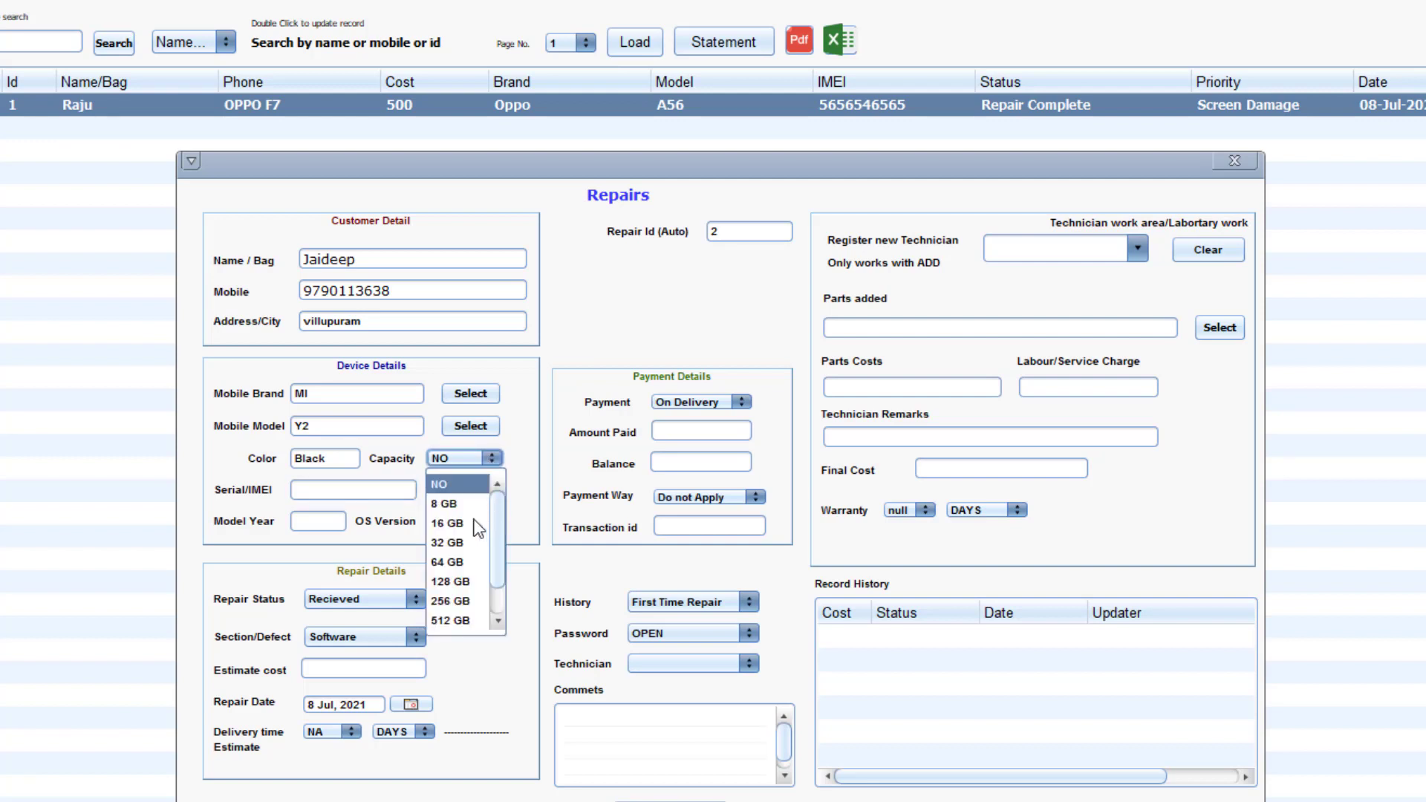
mouse_move(498, 556)
left_mouse_down()
mouse_move(497, 603)
mouse_move(492, 529)
left_mouse_up()
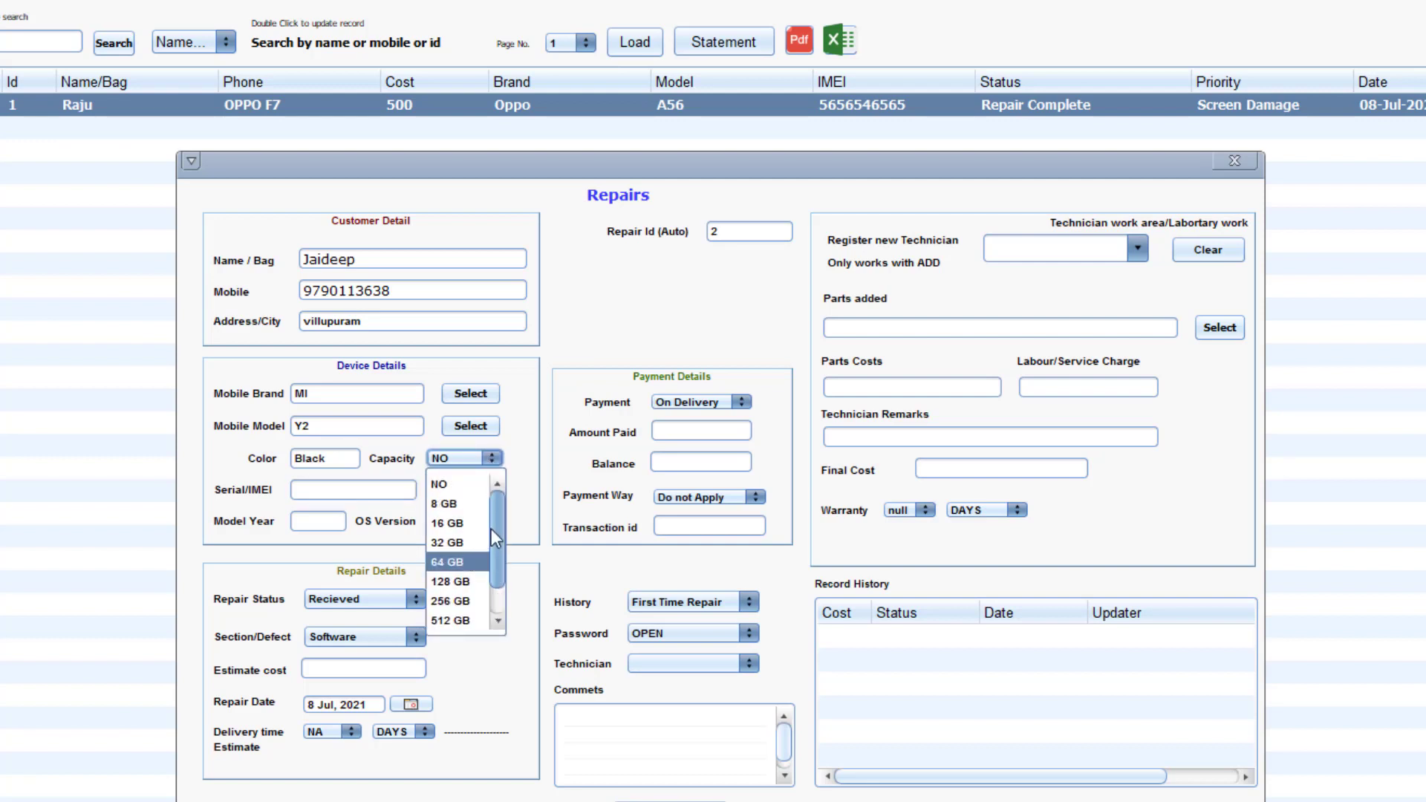
left_click(460, 524)
left_click(324, 490)
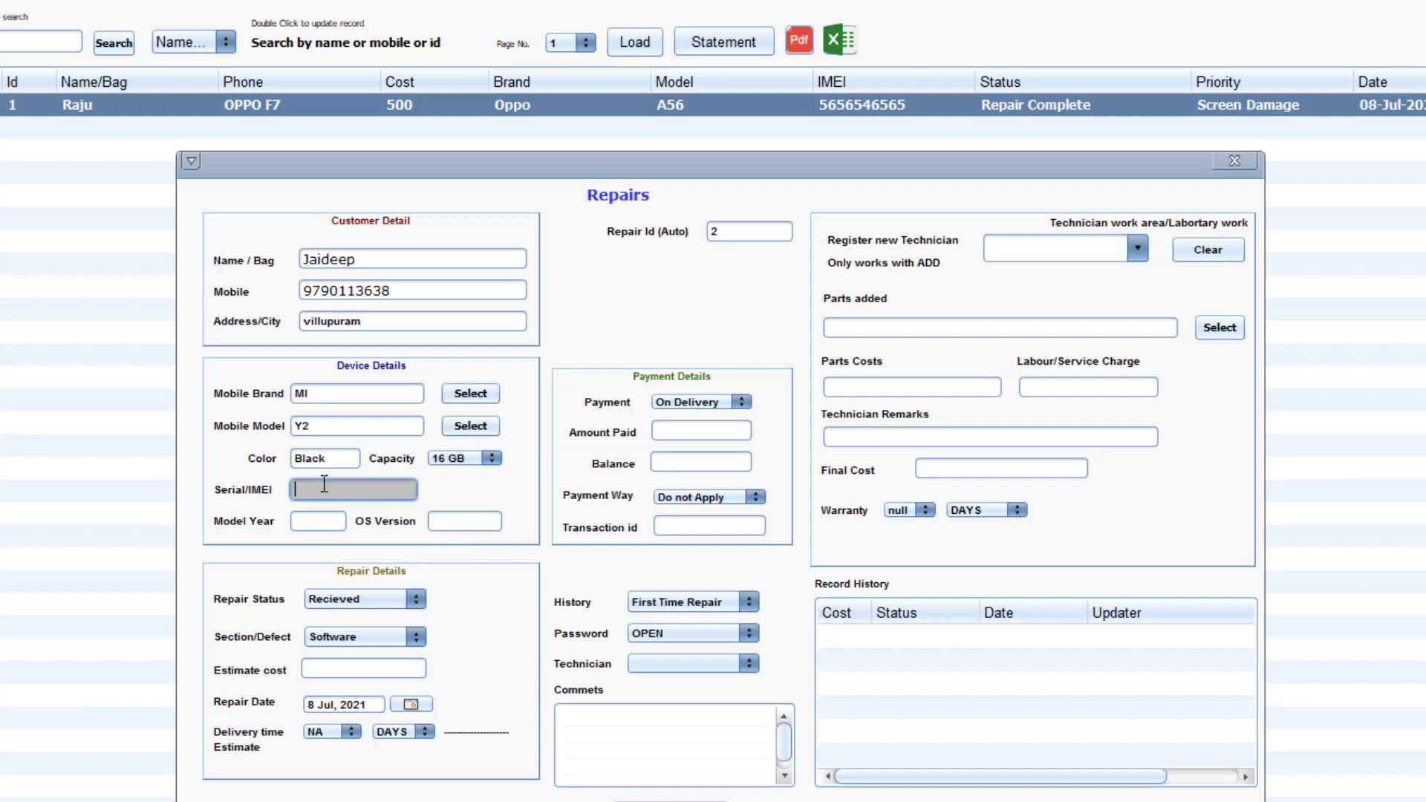
type("89+8955522222")
left_click(321, 522)
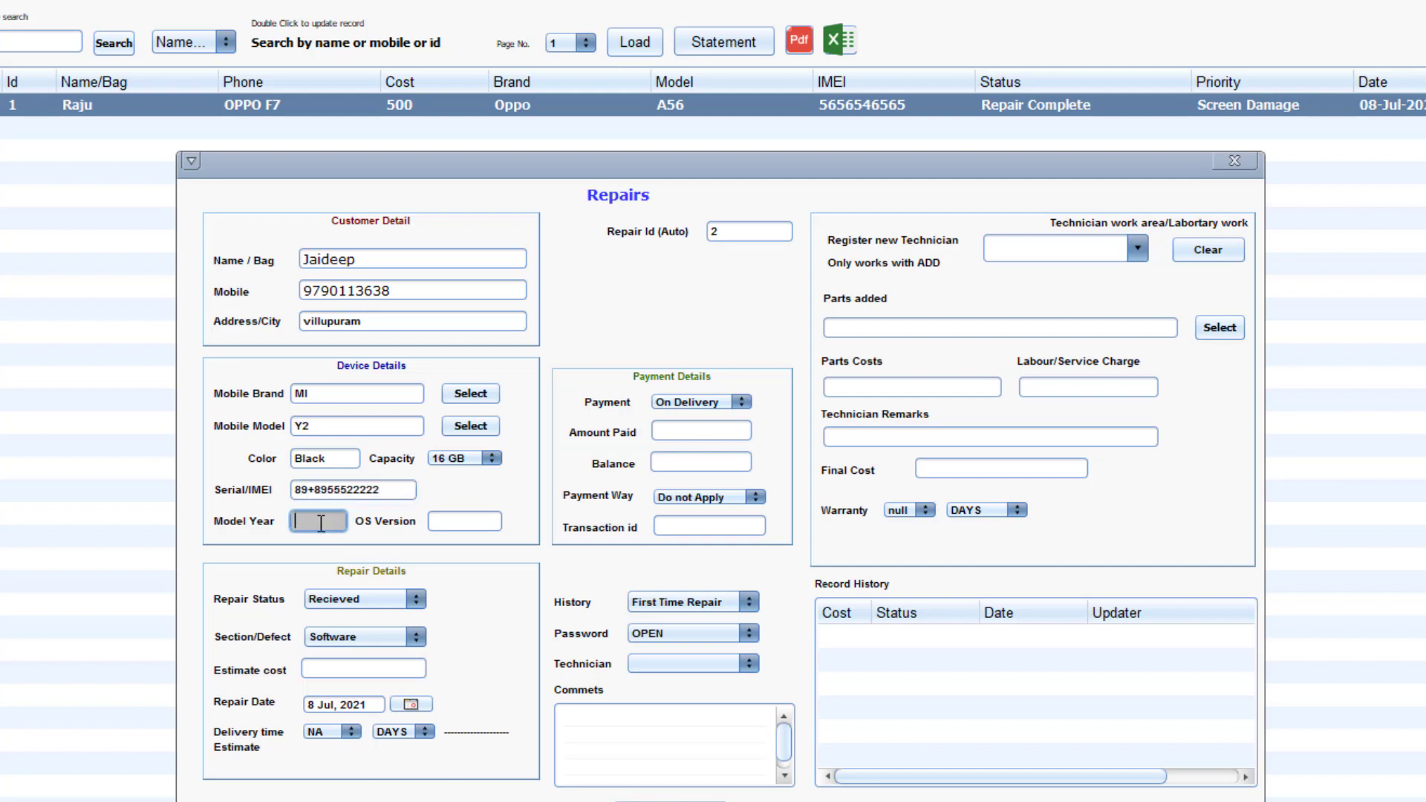
type("2017")
left_click(462, 523)
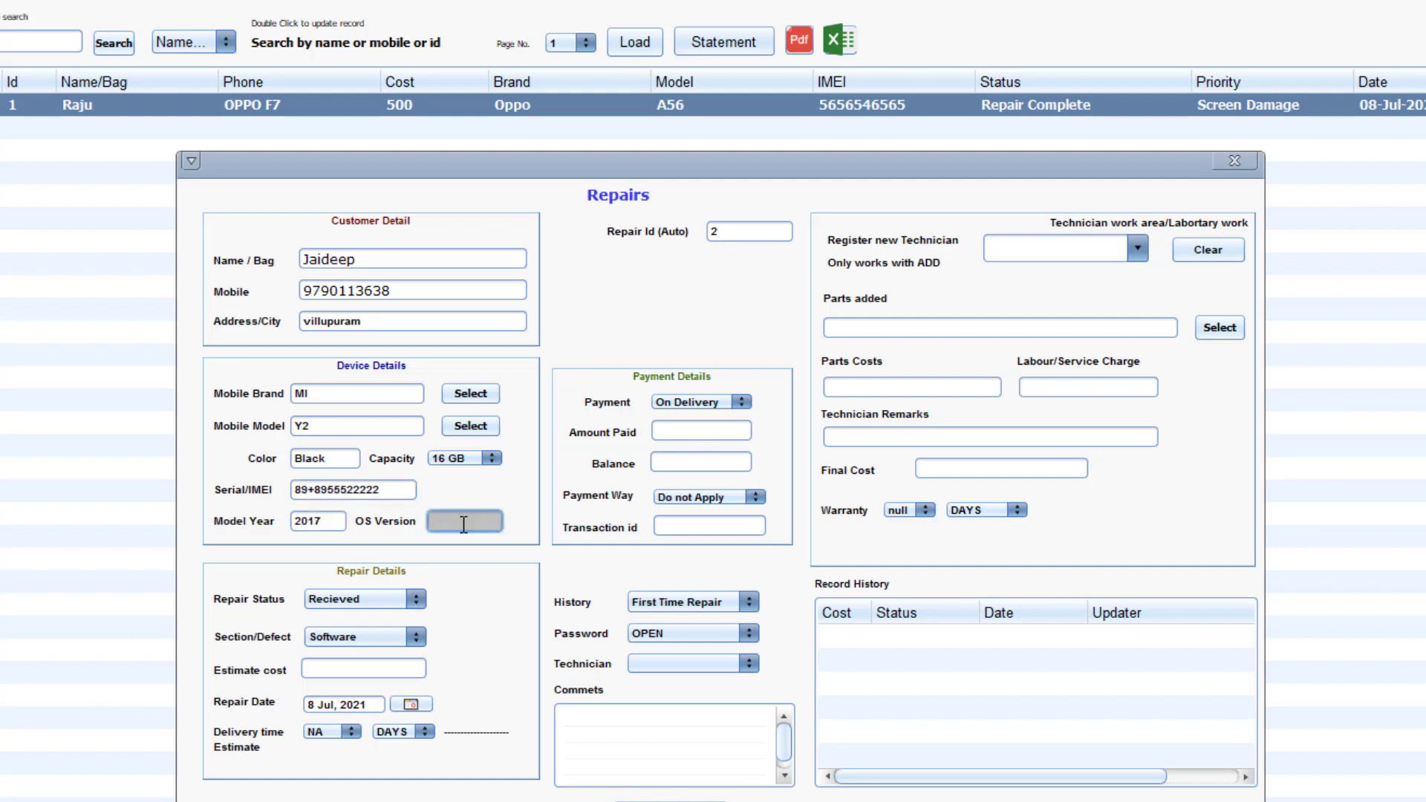
type("7.0")
left_click(347, 602)
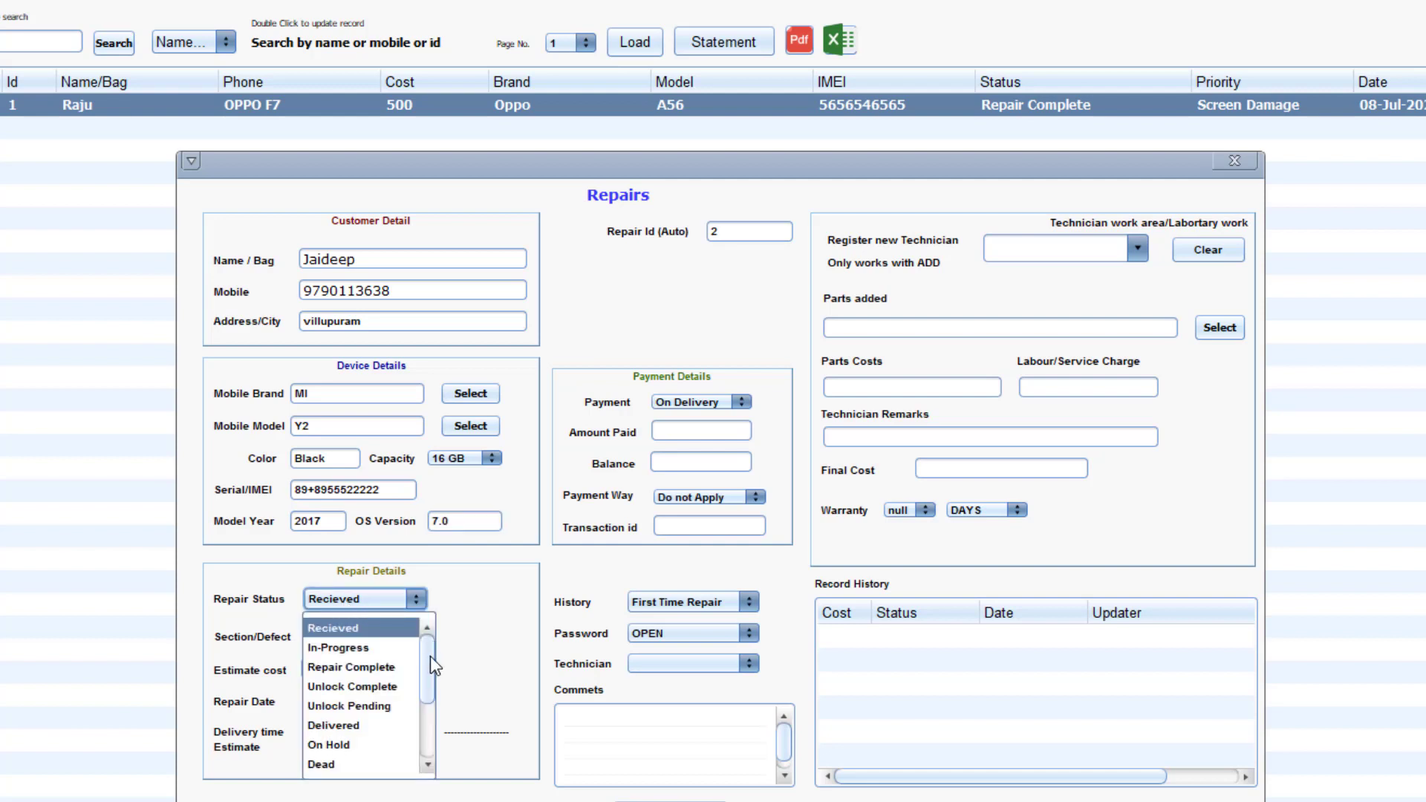
Keep status Recieved, set the defect section to Hardware with an estimated cost of 500.
left_click(357, 633)
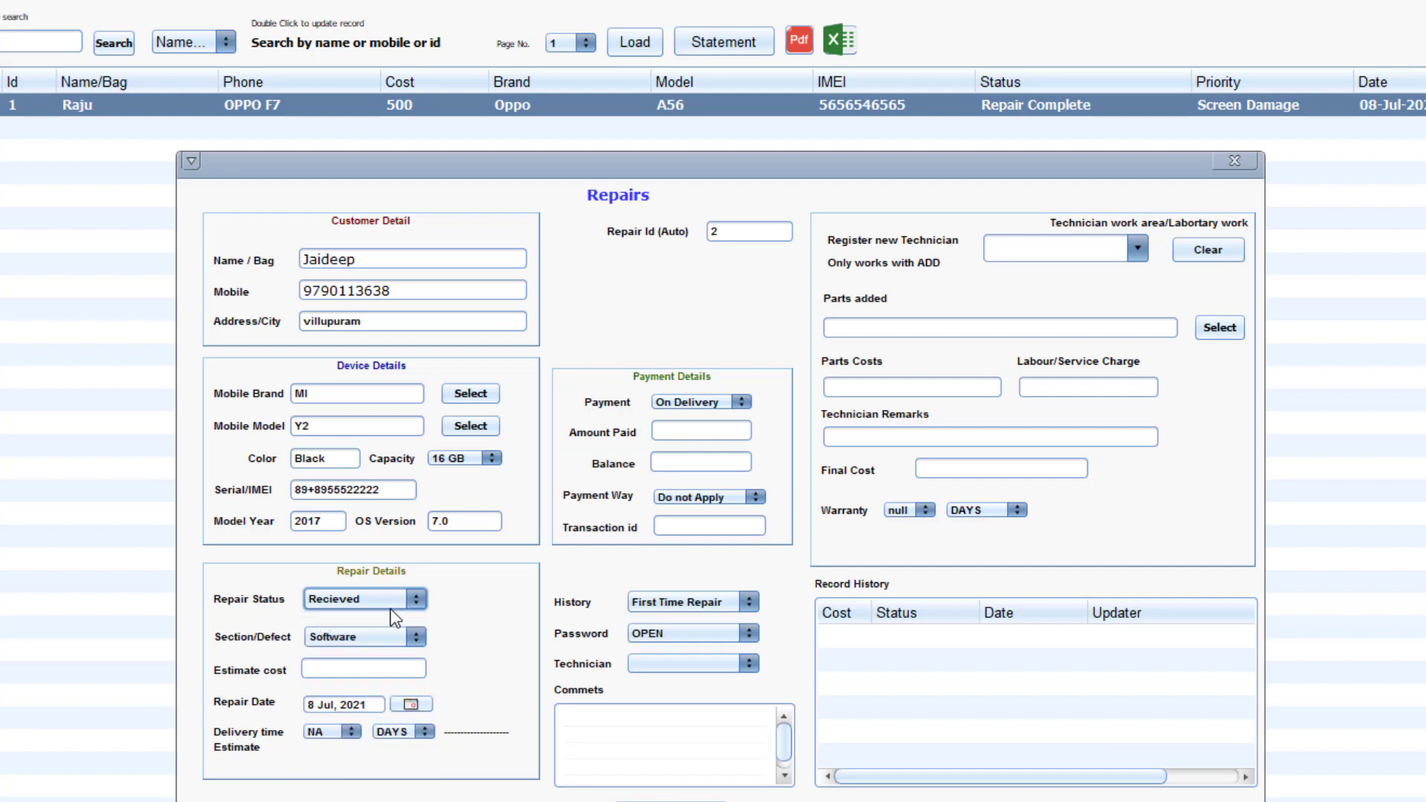
left_click(373, 640)
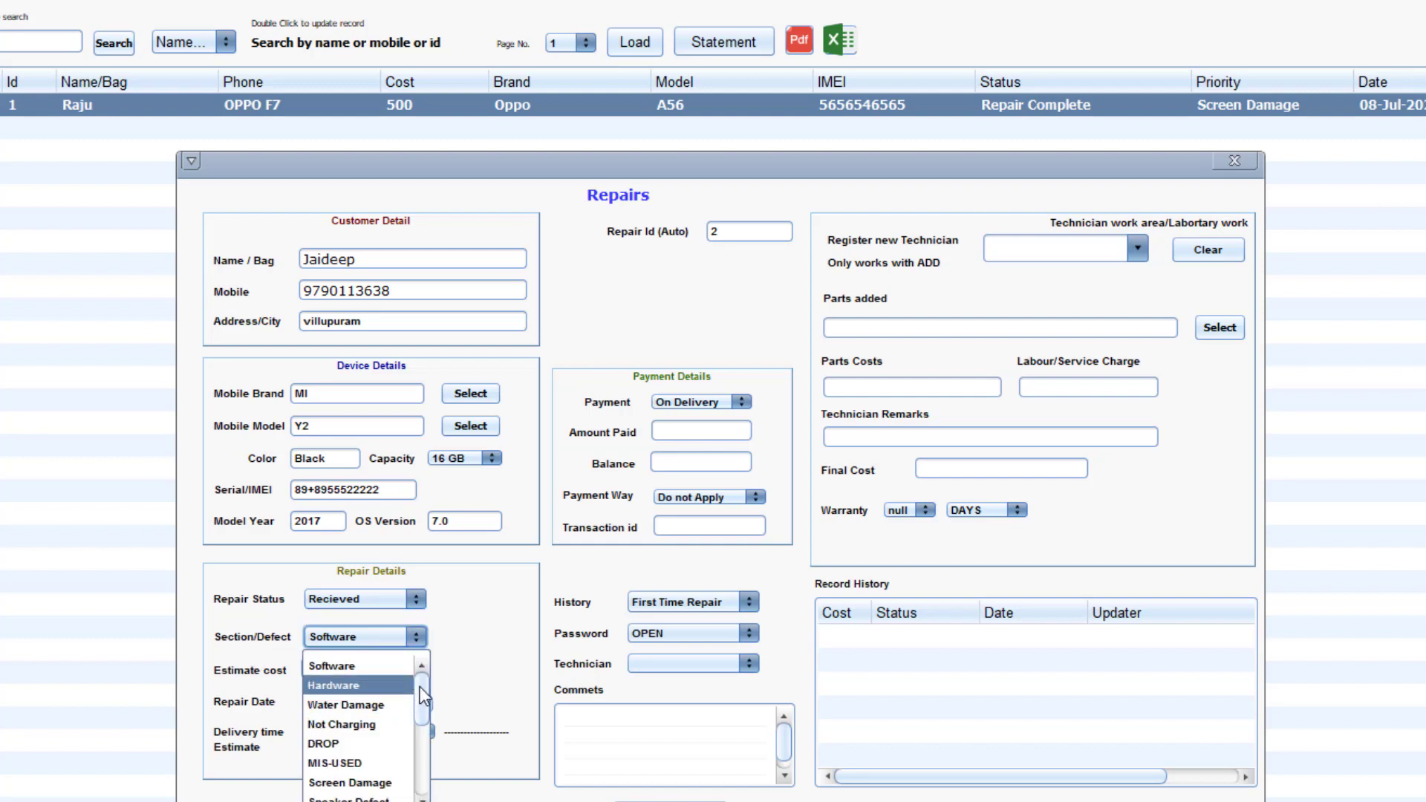
scroll(372, 736, "down", 2)
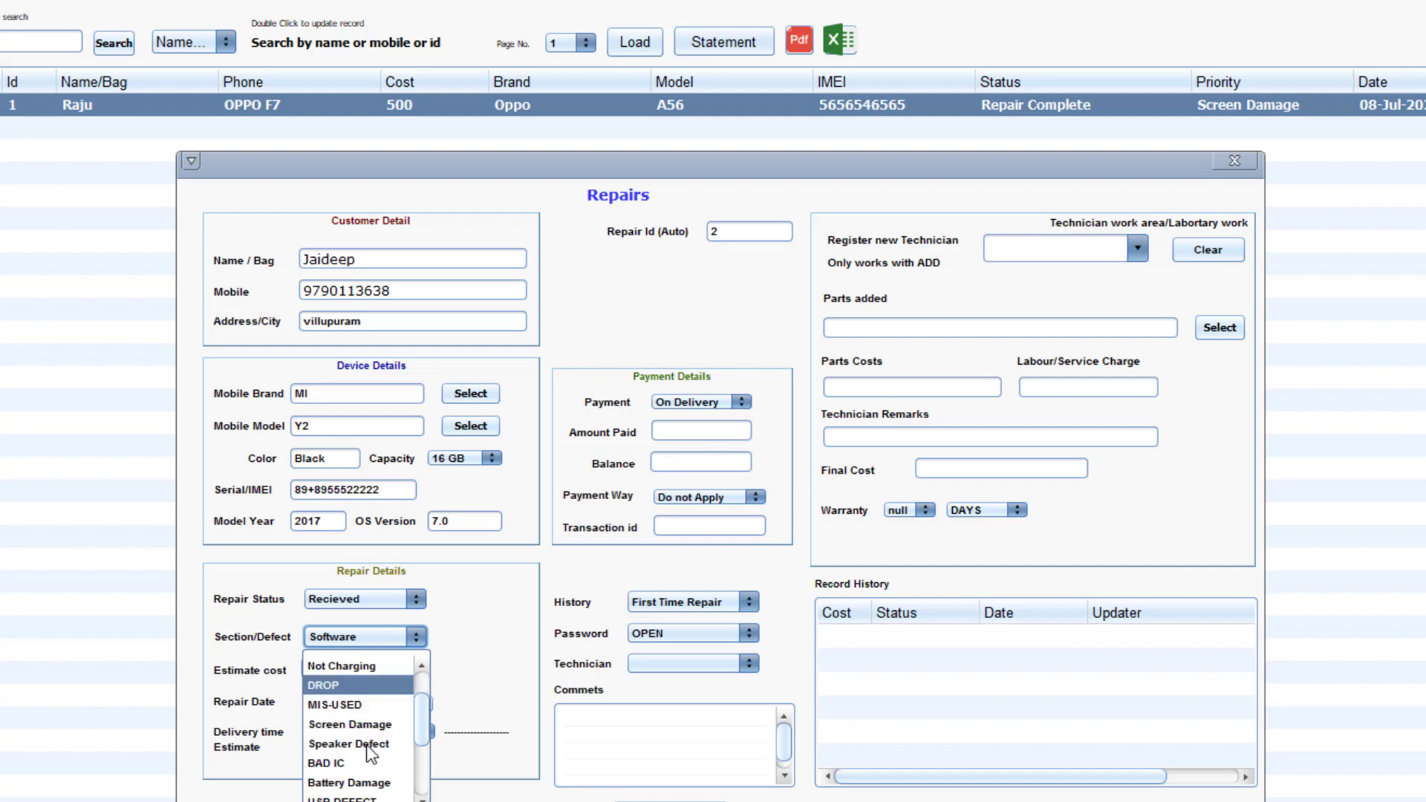
scroll(359, 746, "down", 2)
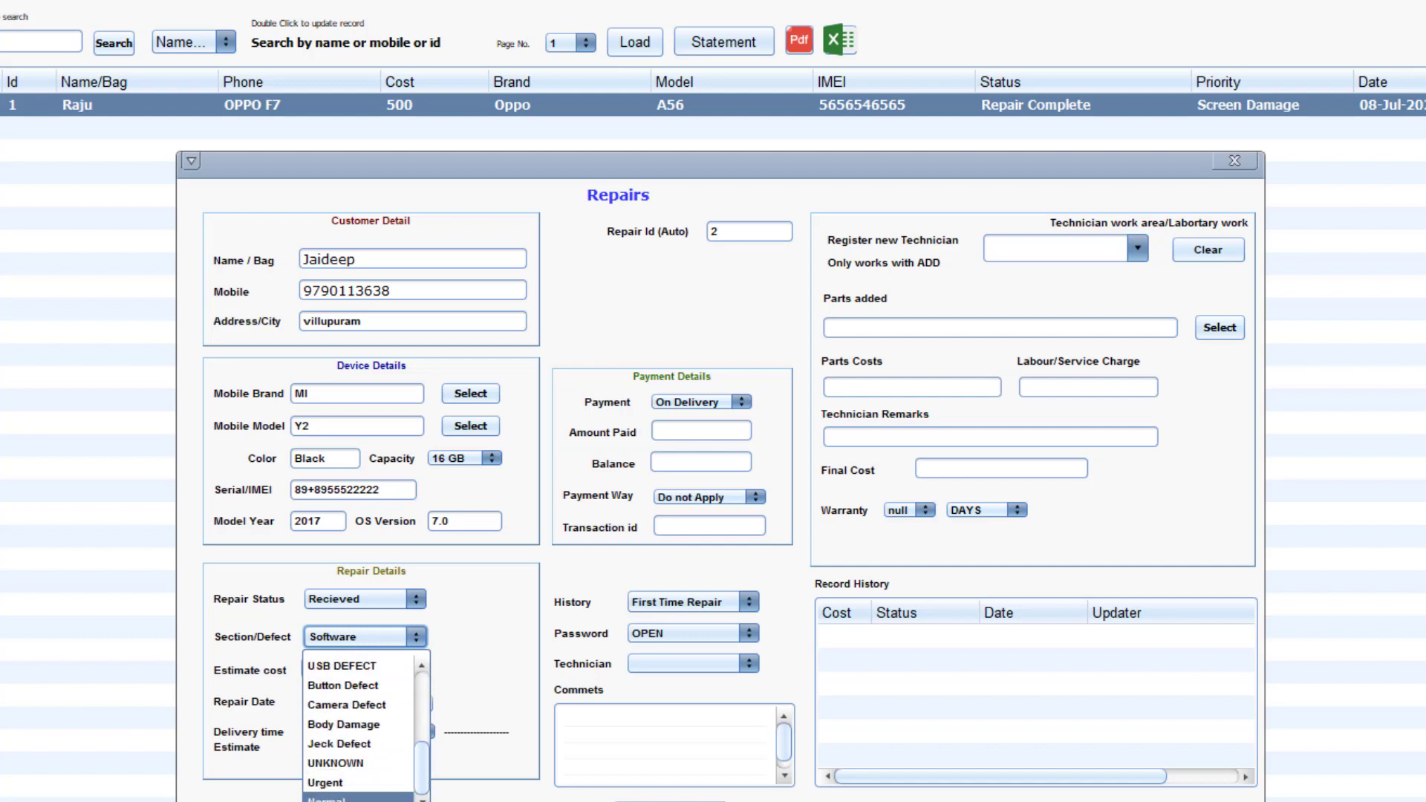
scroll(365, 707, "up", 3)
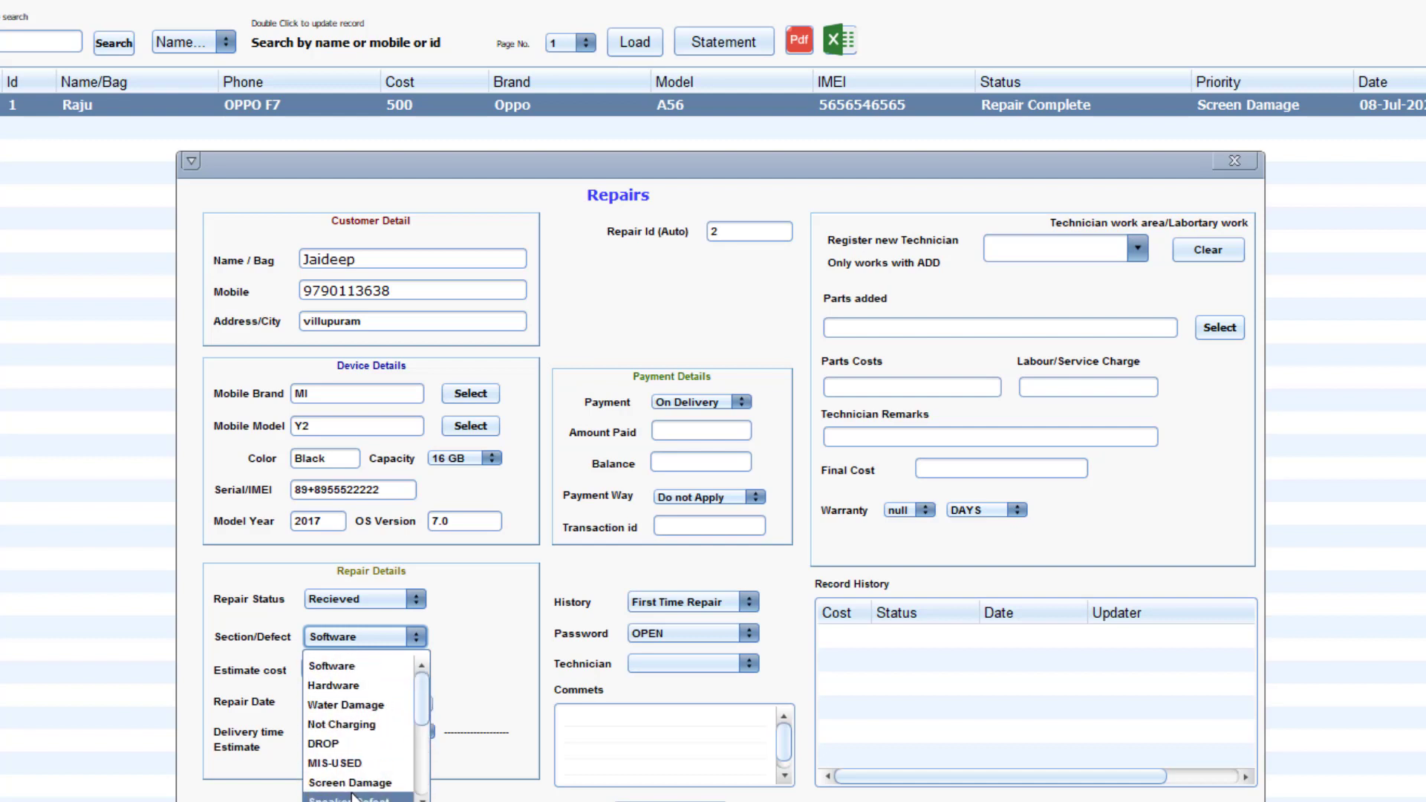
left_click(359, 686)
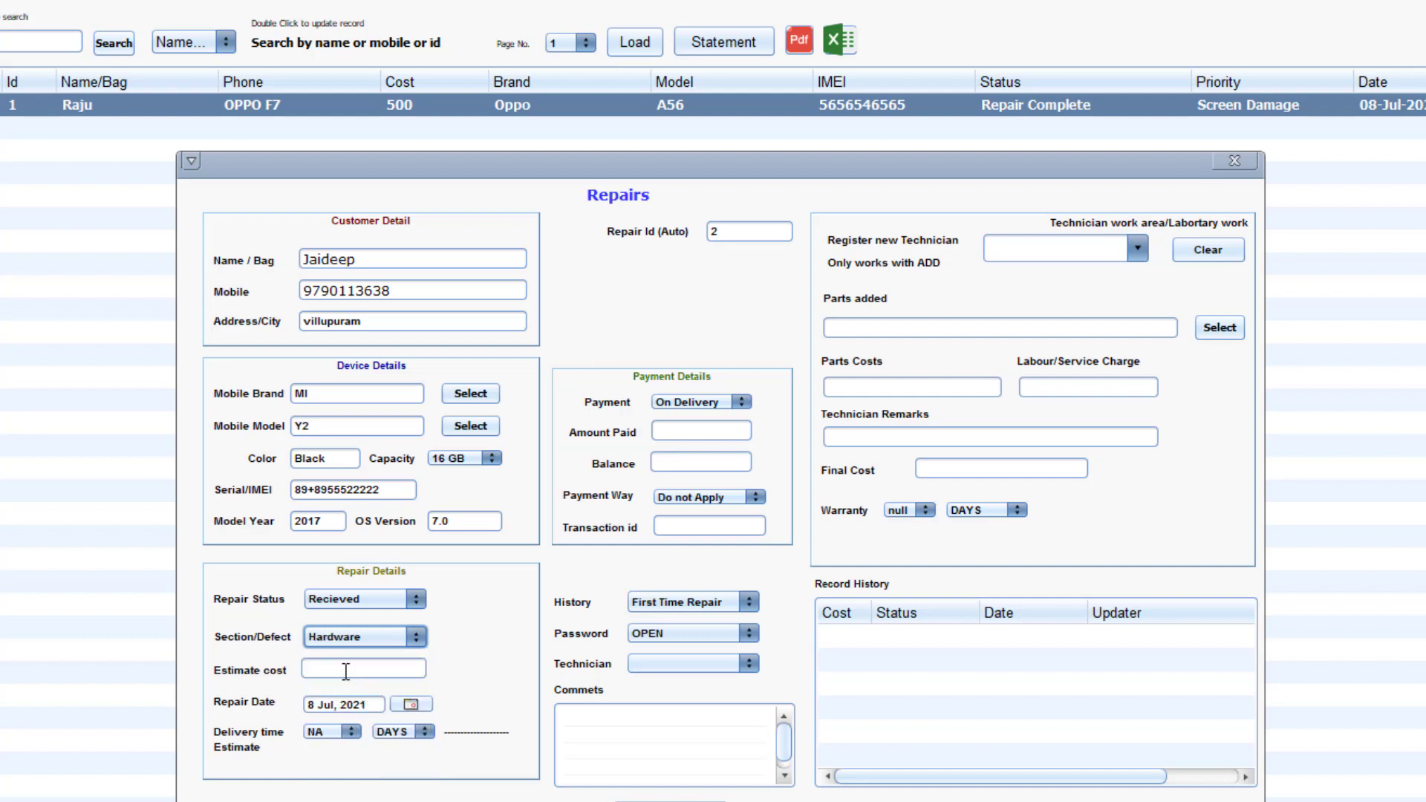
left_click(345, 671)
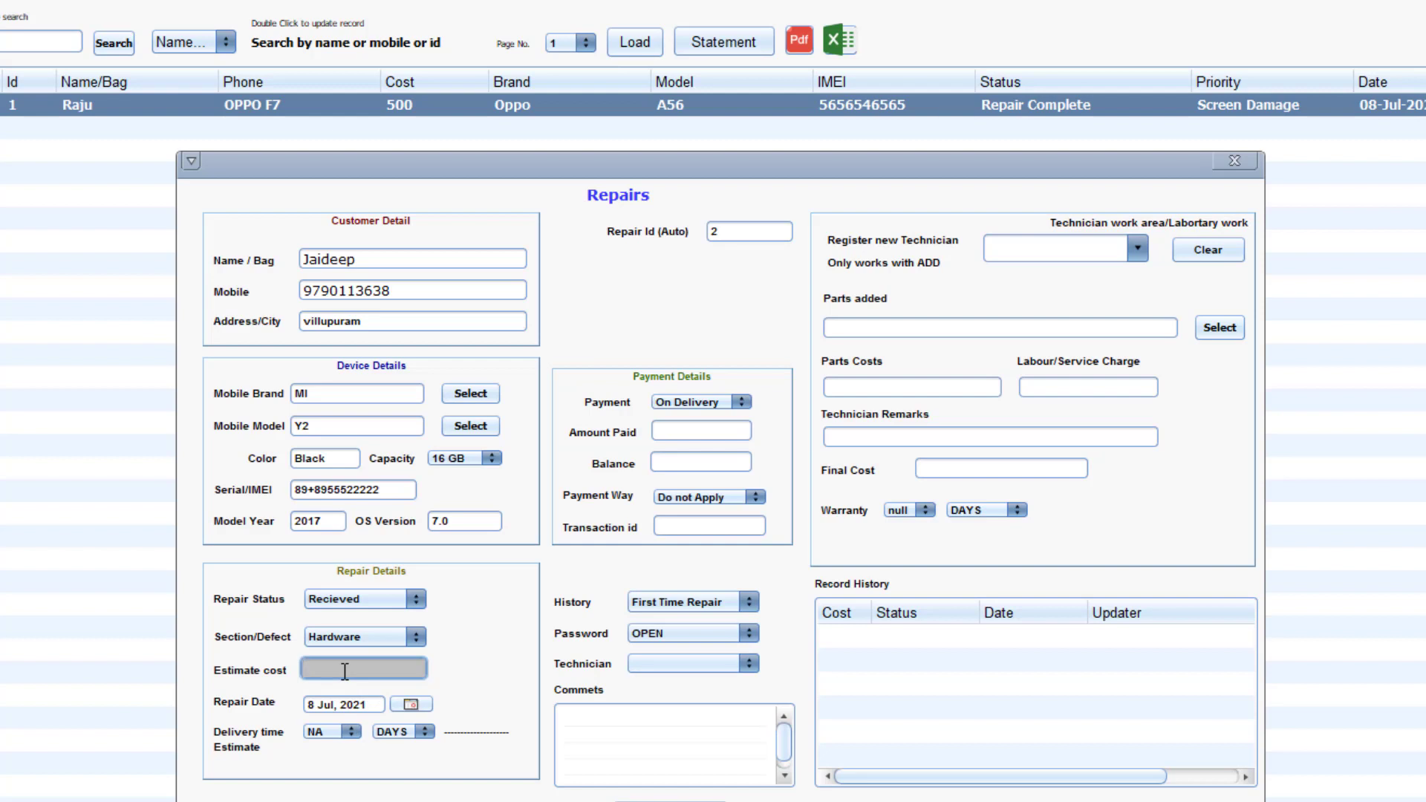
left_click(315, 704)
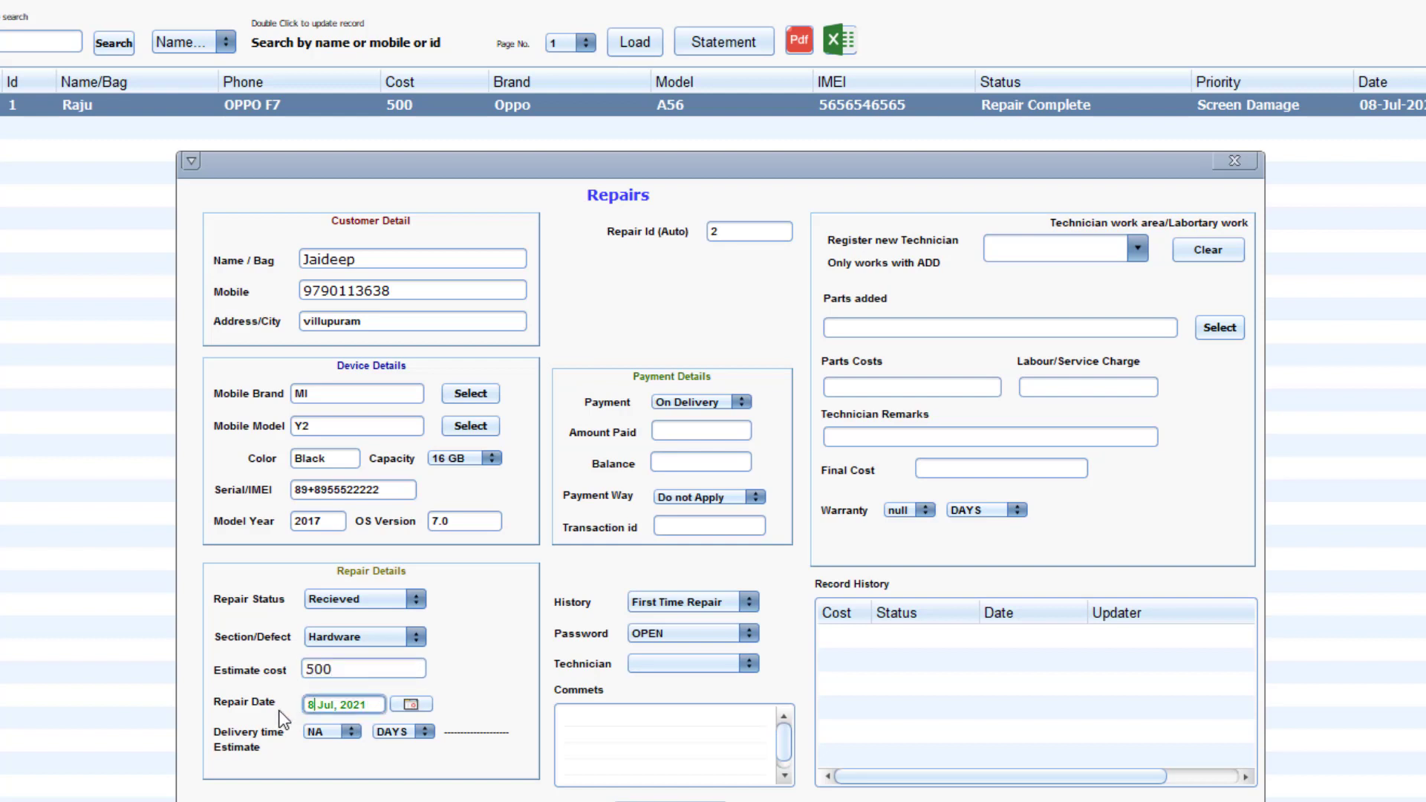
left_click(411, 704)
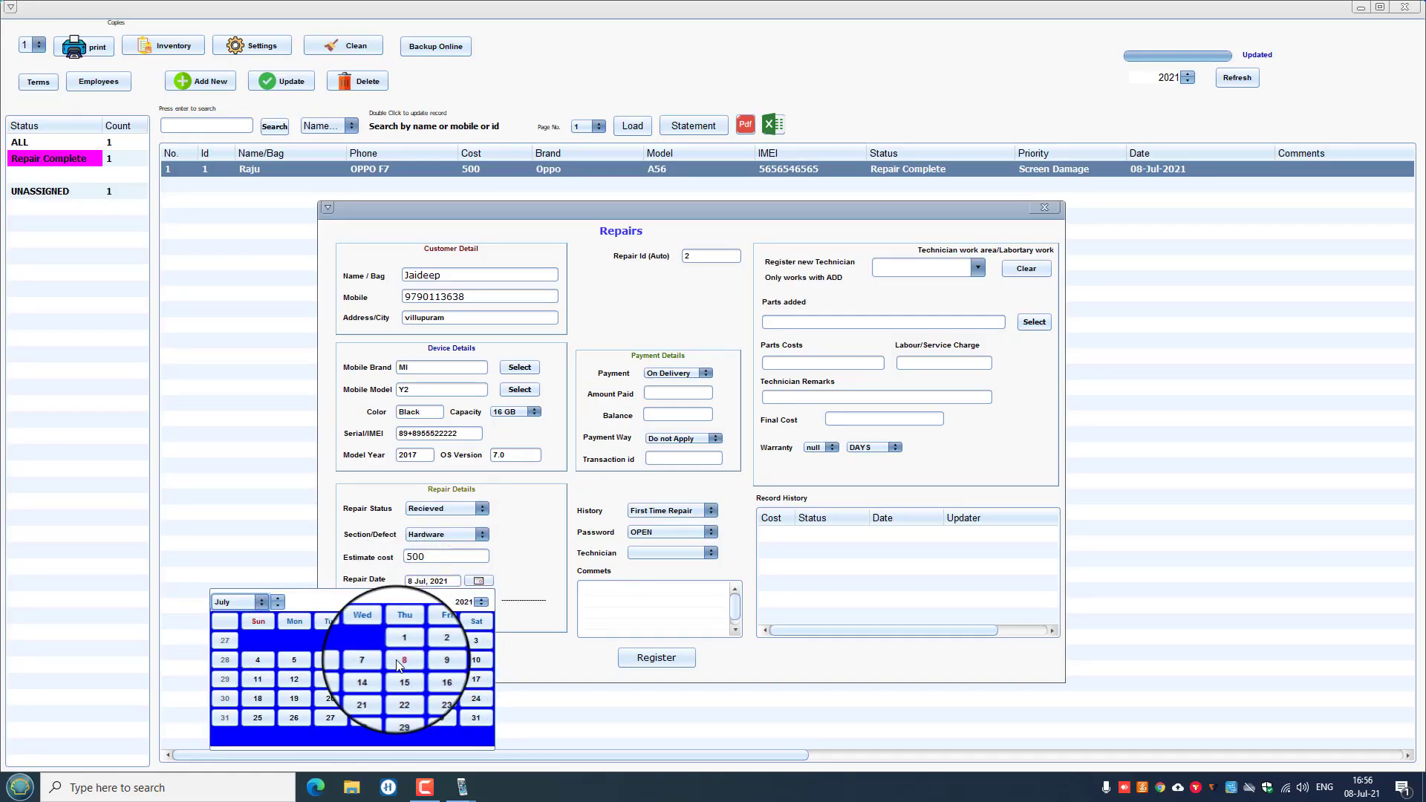
Keep repair date 8 Jul 2021 and set delivery time to 2 days, due 10 Jul 2021.
left_click(403, 660)
left_click(435, 599)
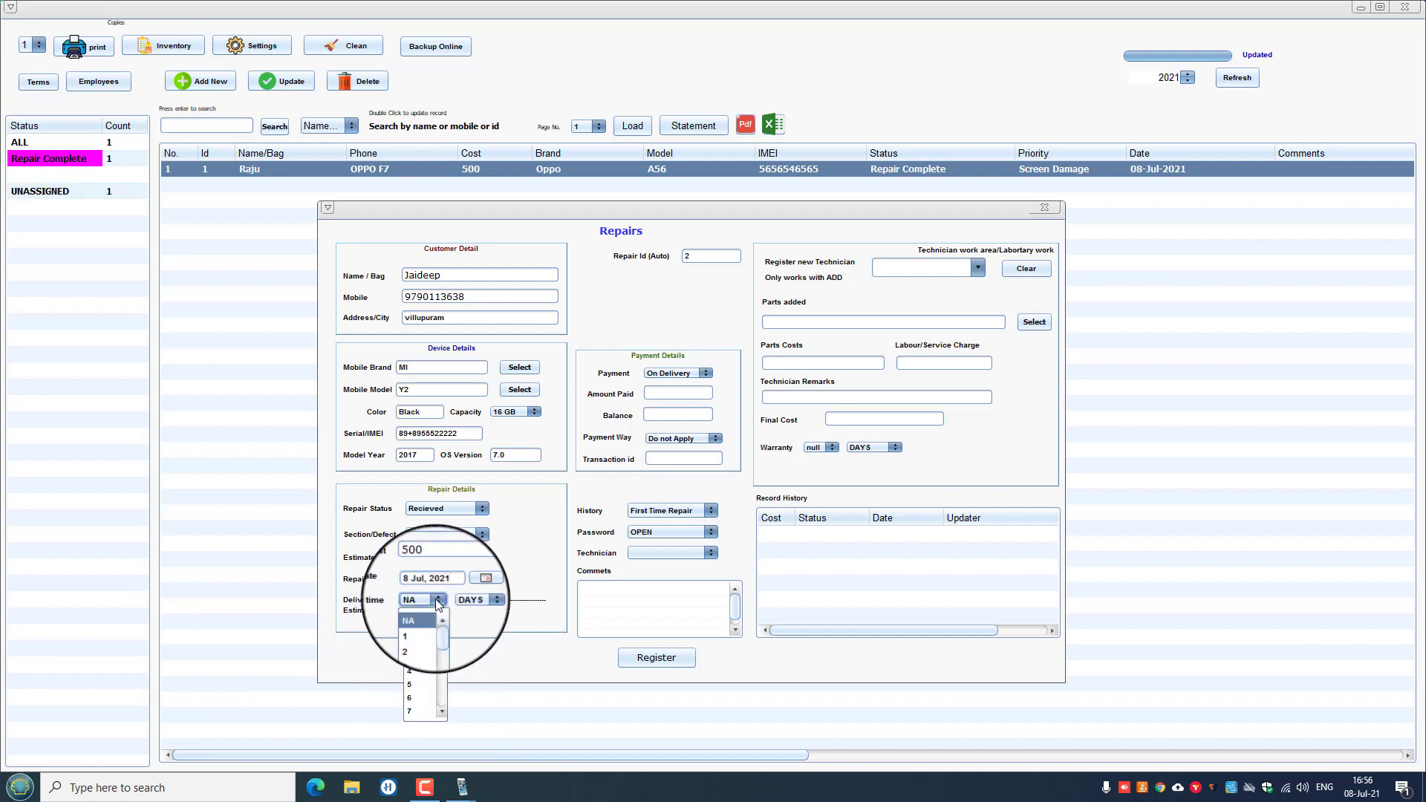
left_click(409, 631)
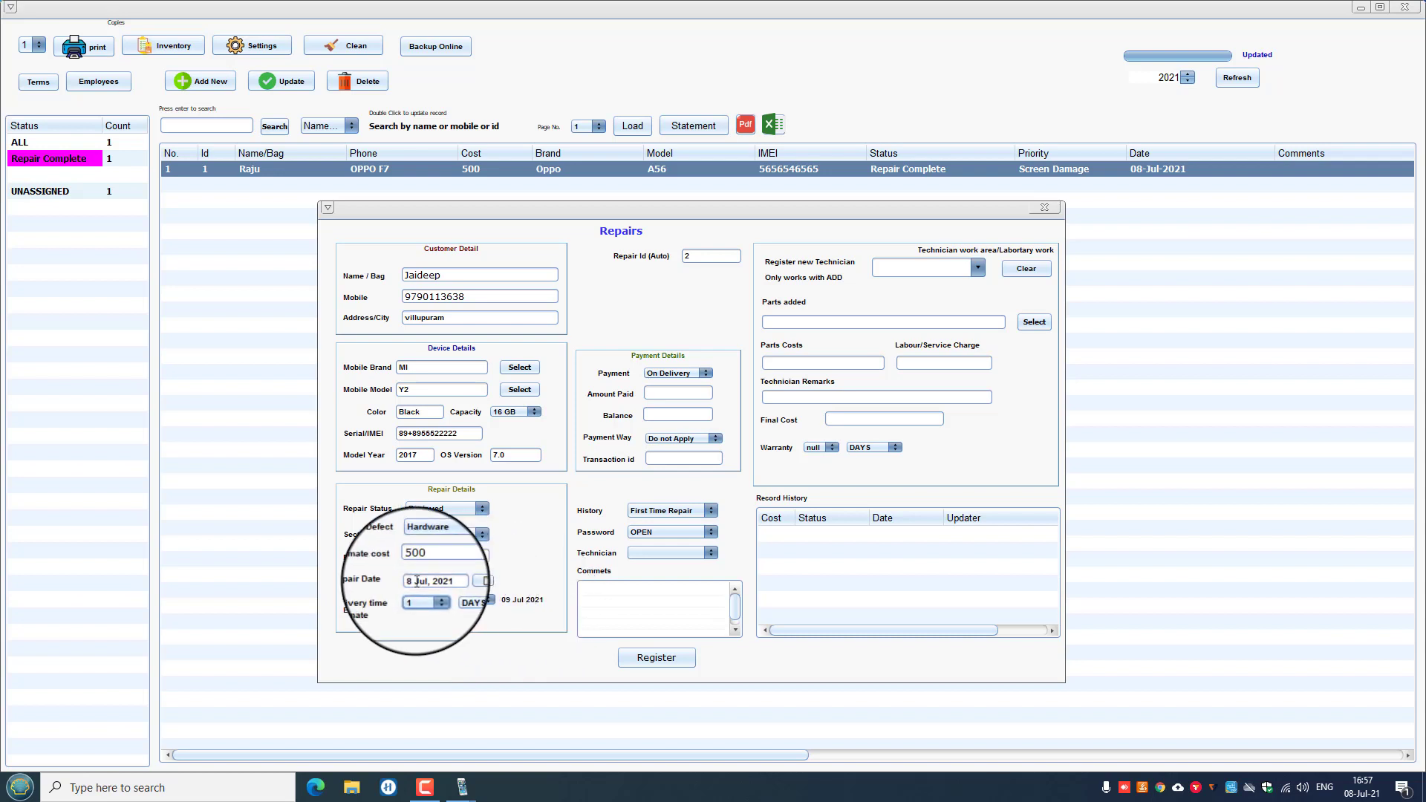
left_click(430, 600)
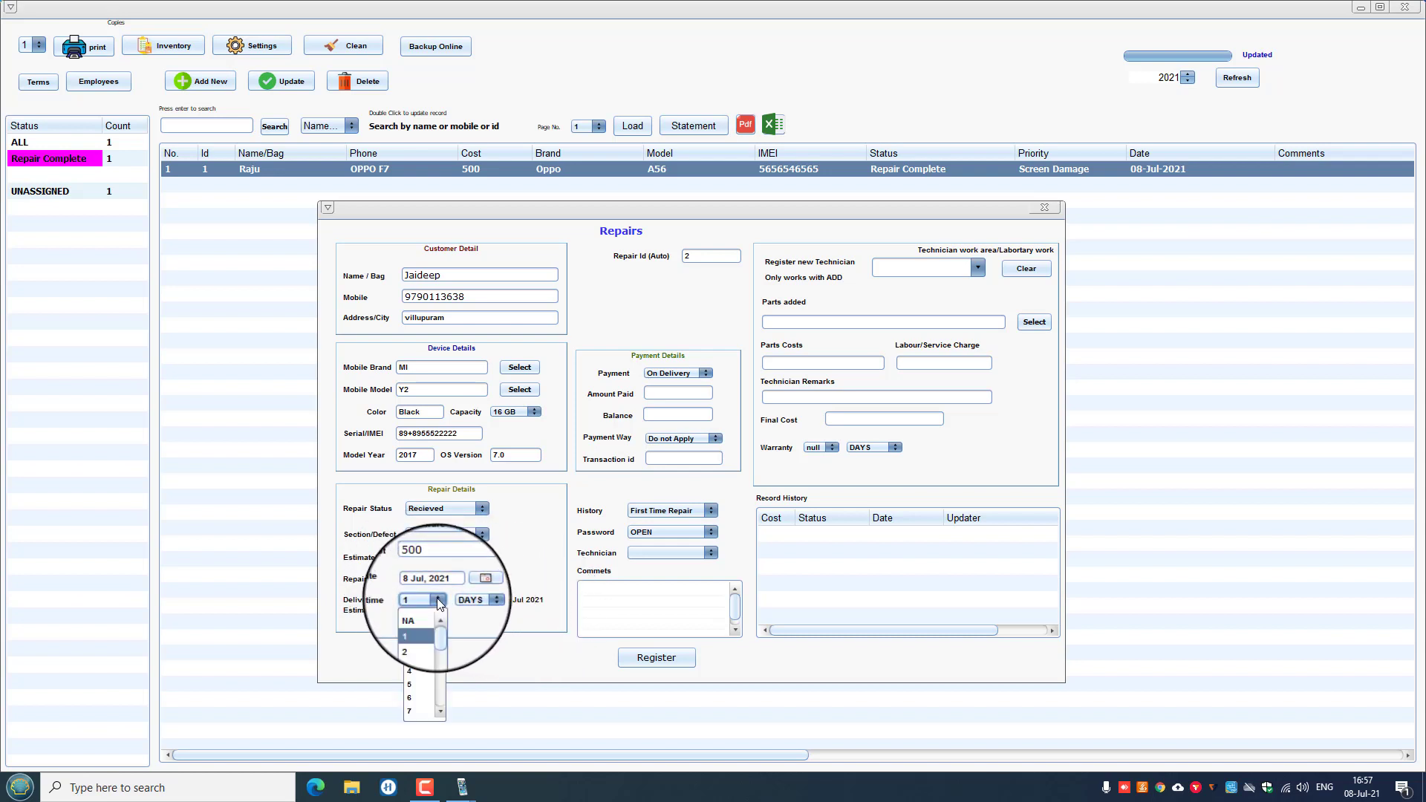
left_click(413, 644)
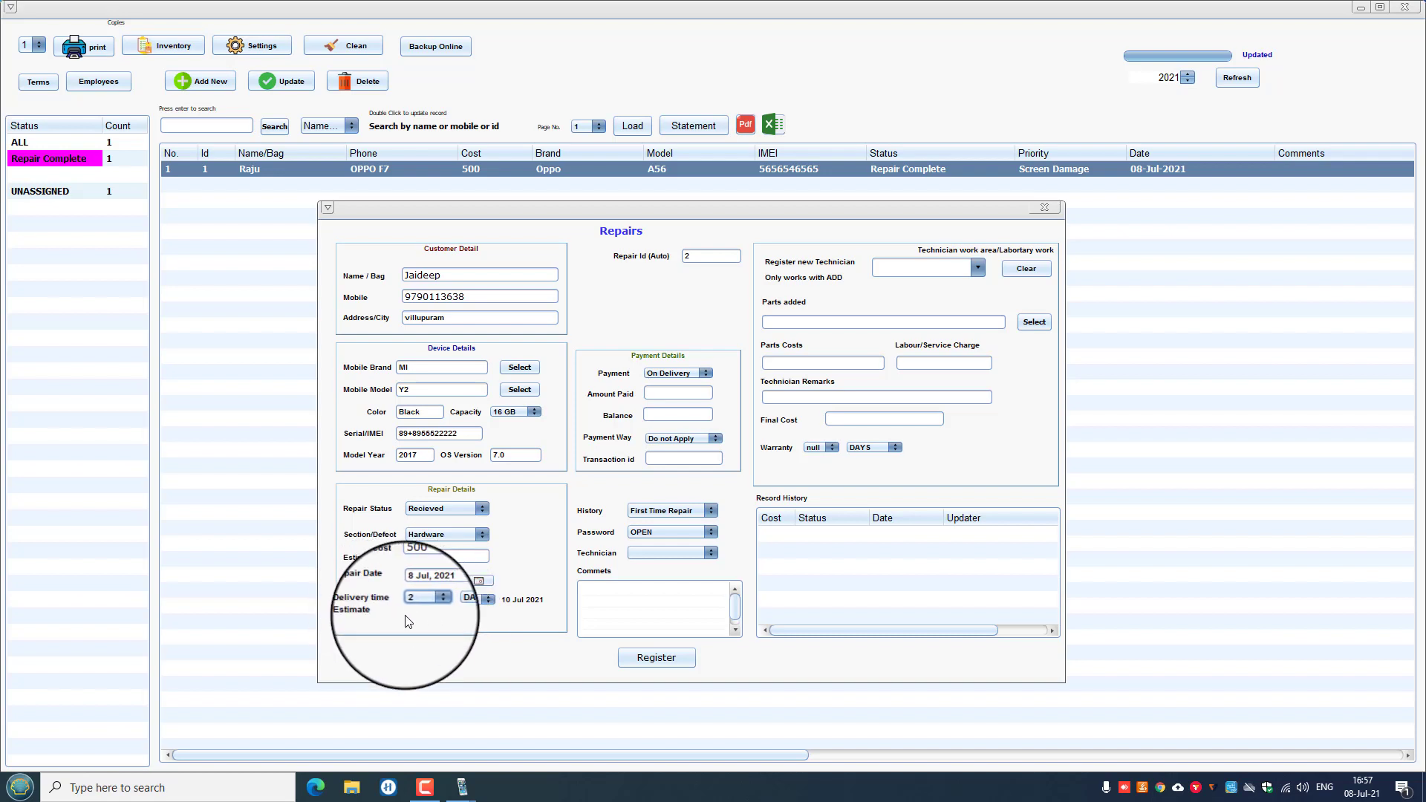
left_click(482, 509)
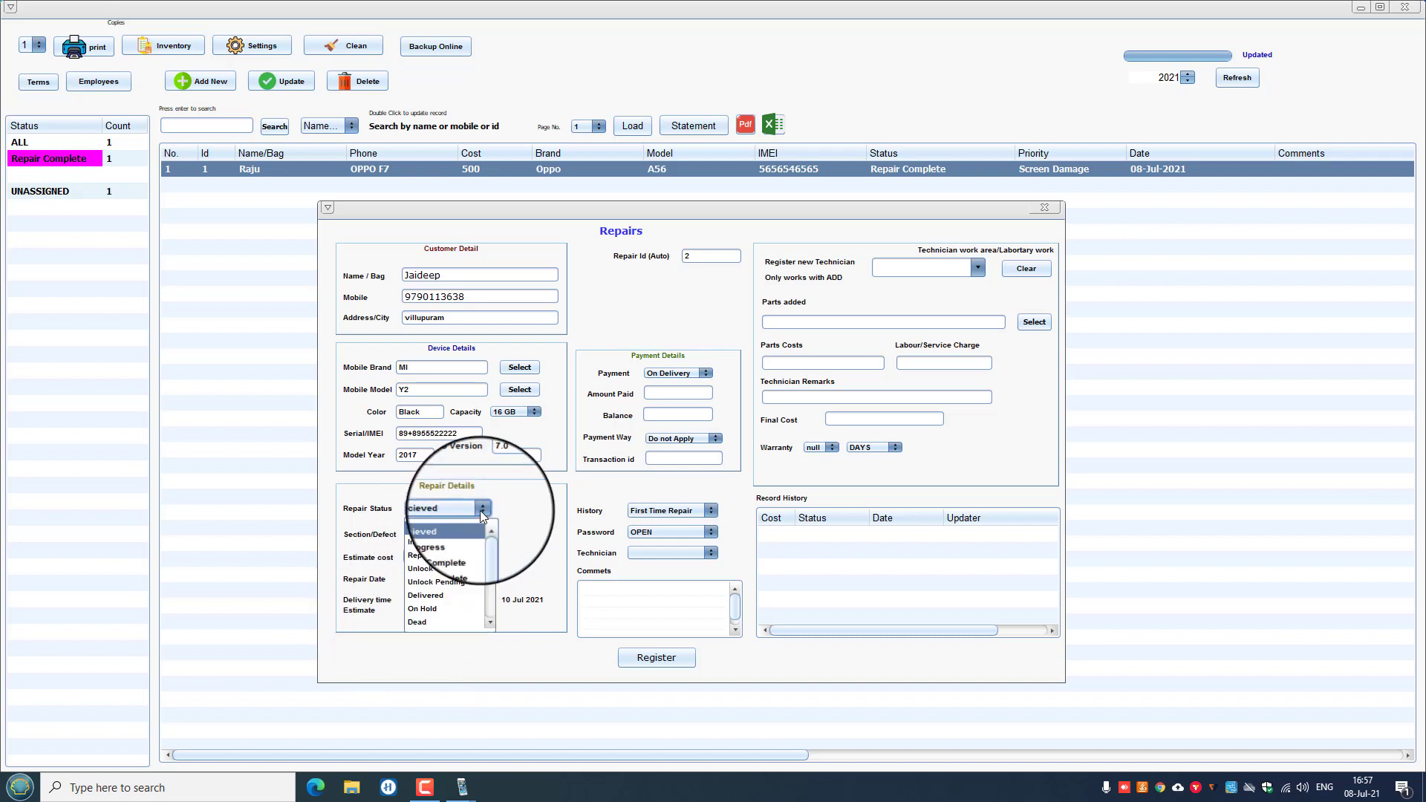
left_click(483, 515)
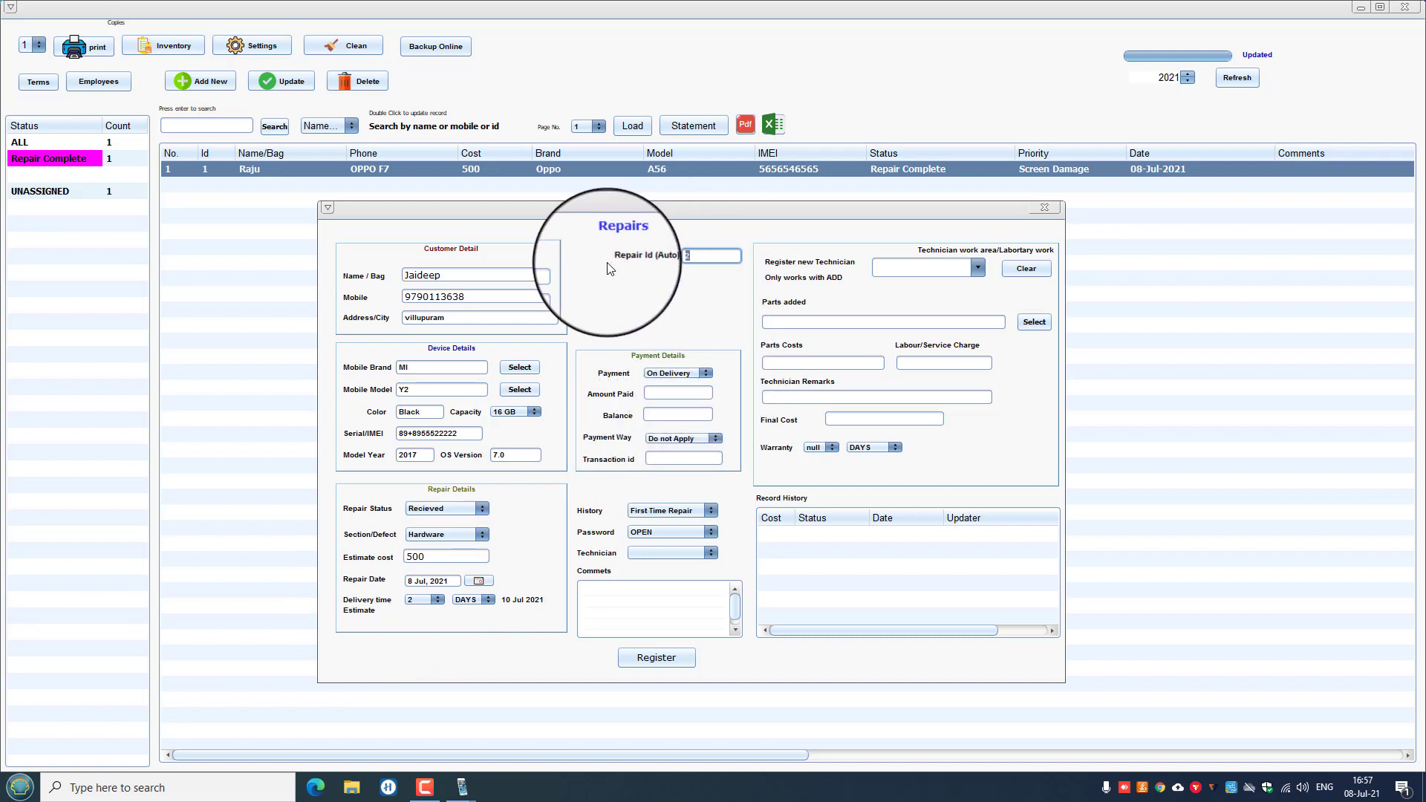
left_click(704, 255)
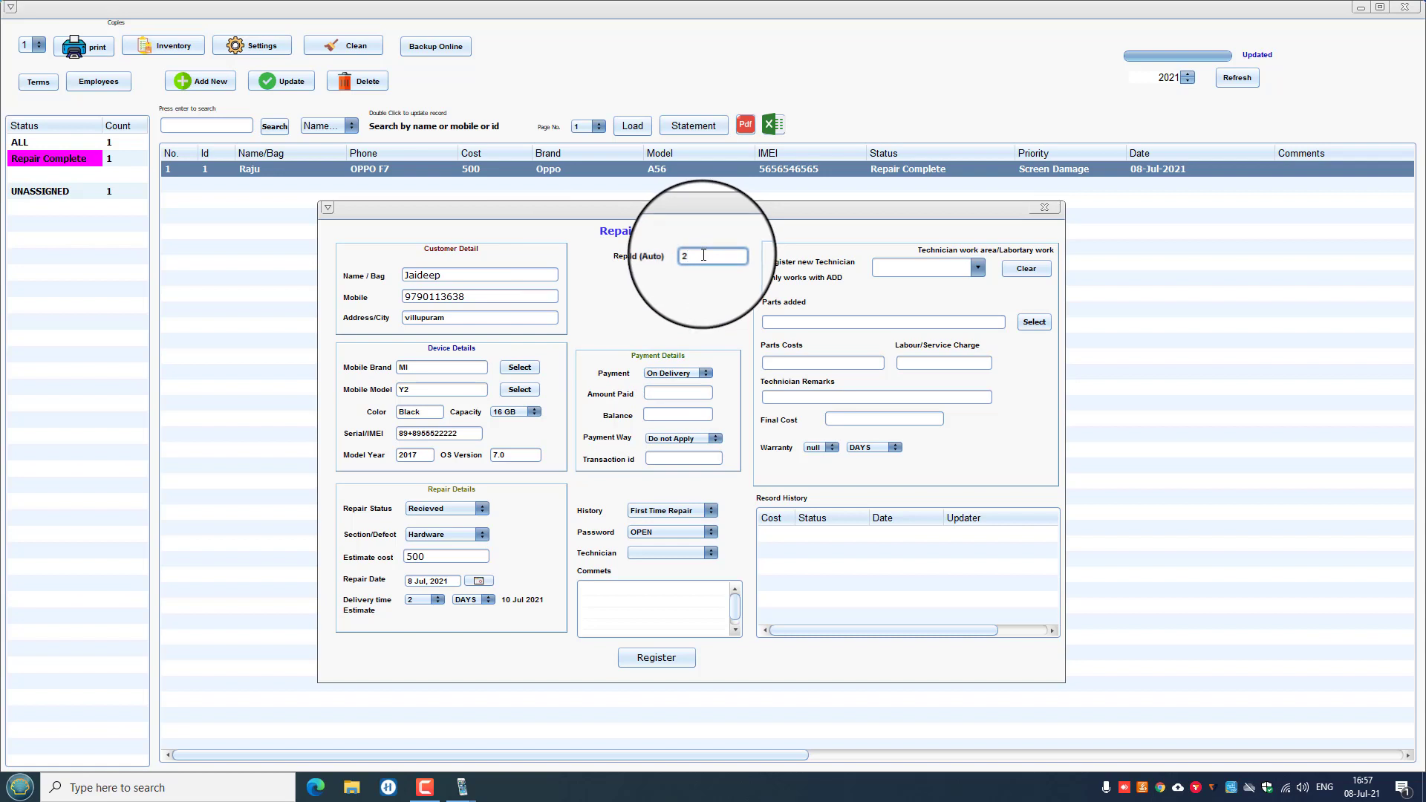
left_click(705, 373)
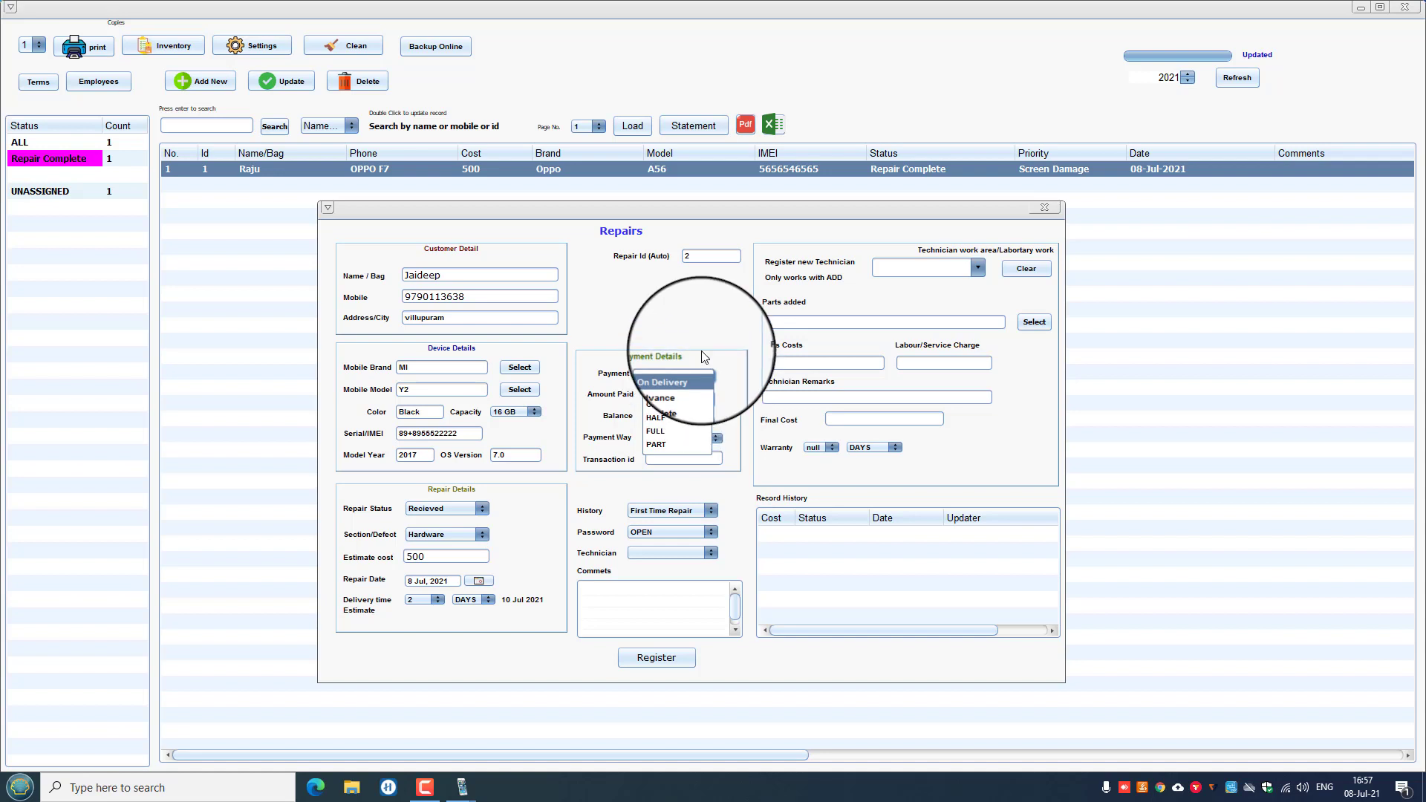
Record an Advance payment of 300 with balance 200, paid in Cash.
left_click(657, 396)
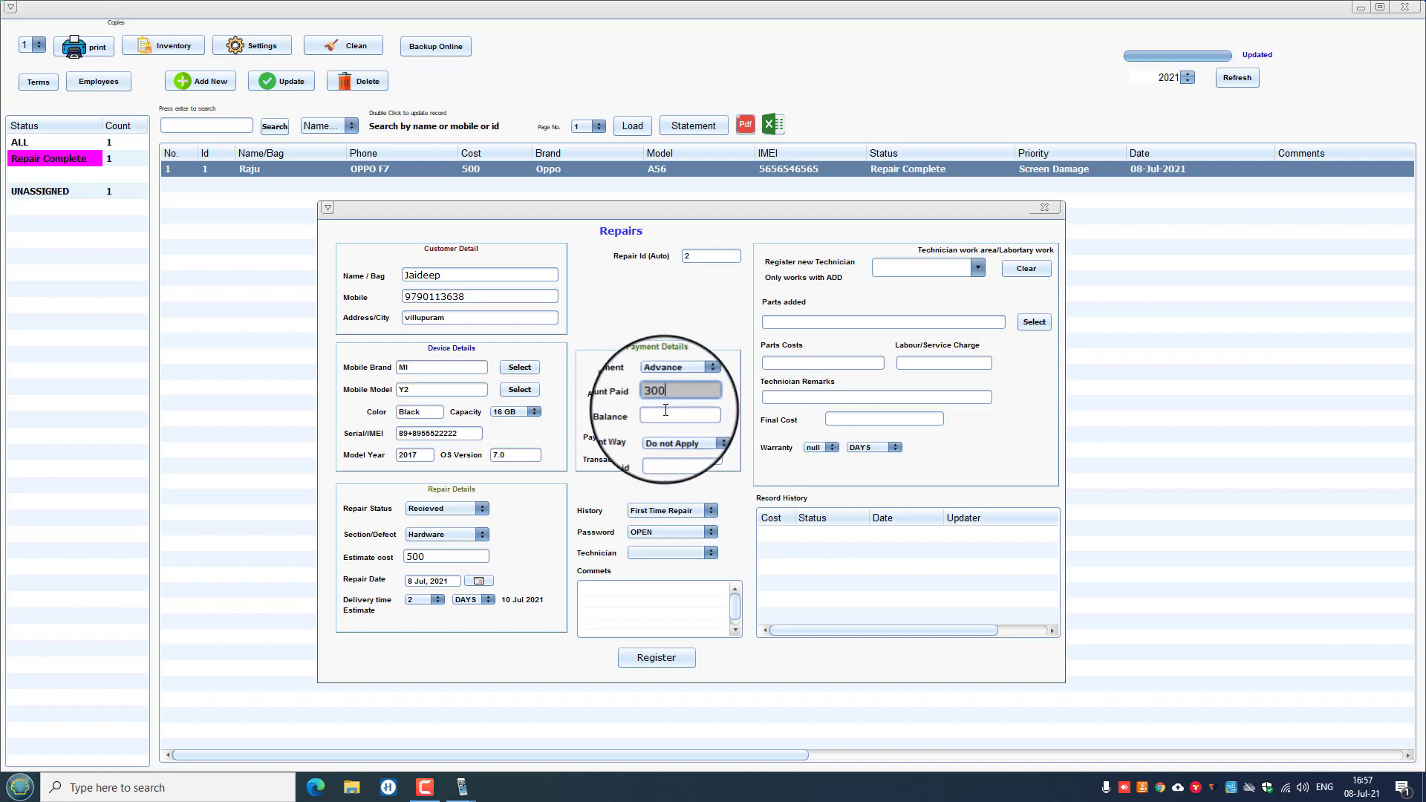
left_click(666, 410)
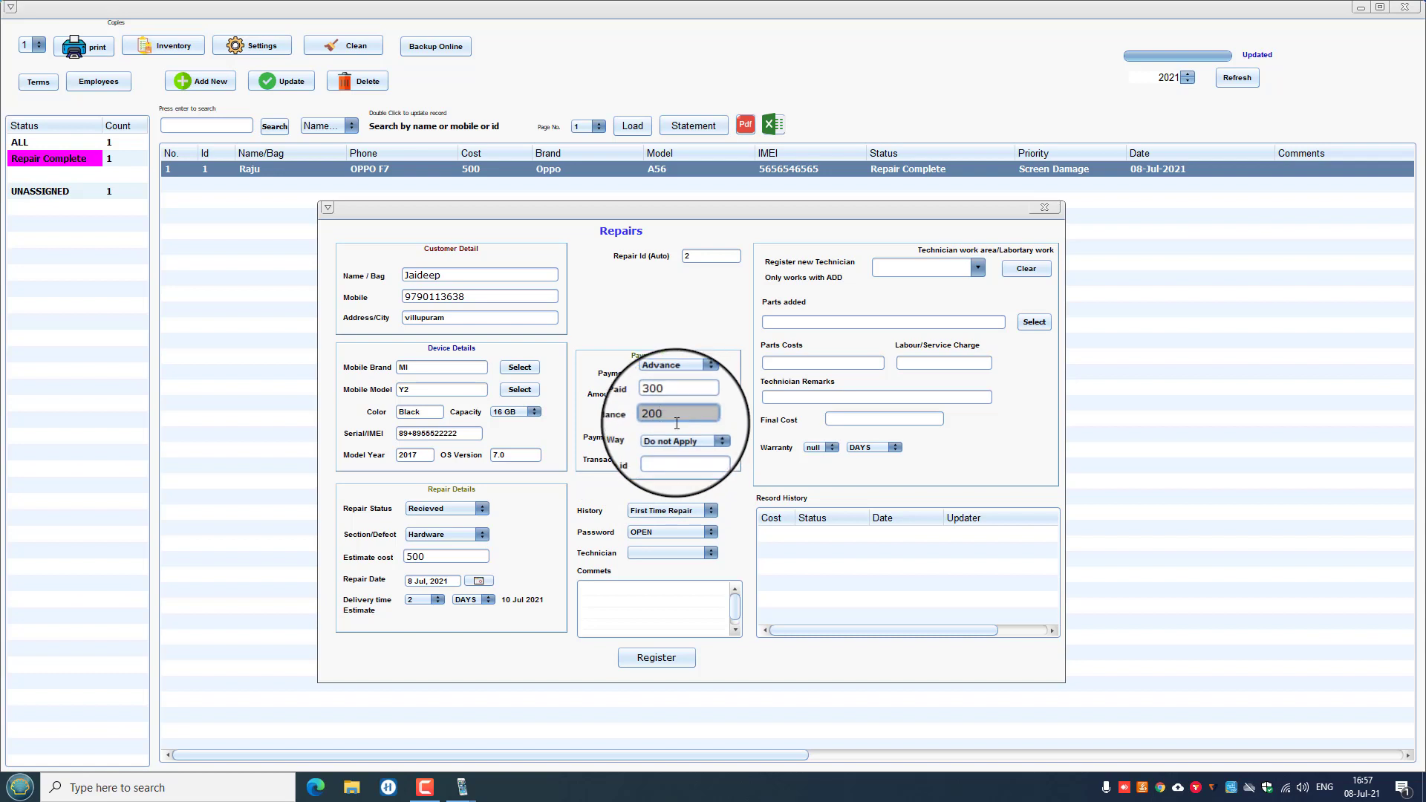
left_click(680, 387)
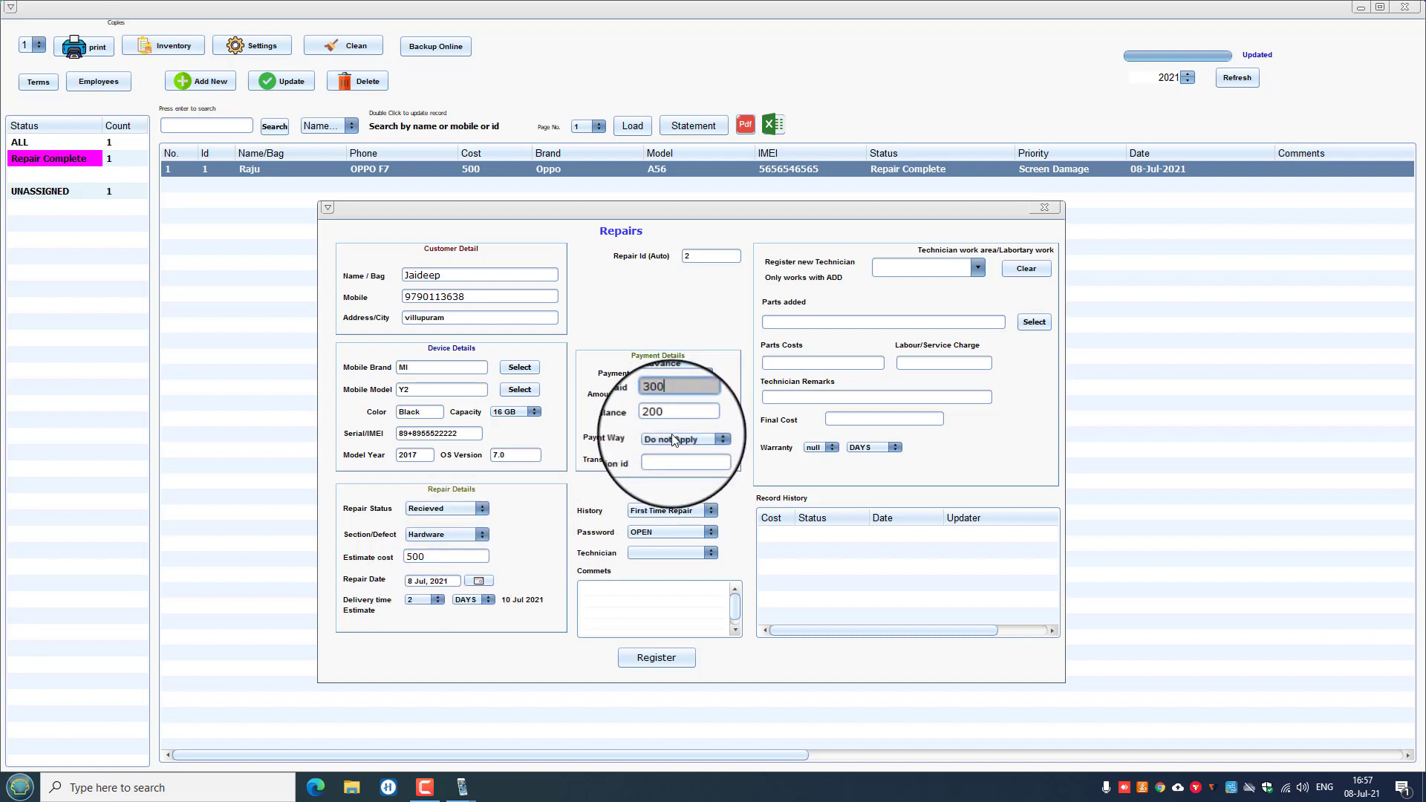
left_click(672, 440)
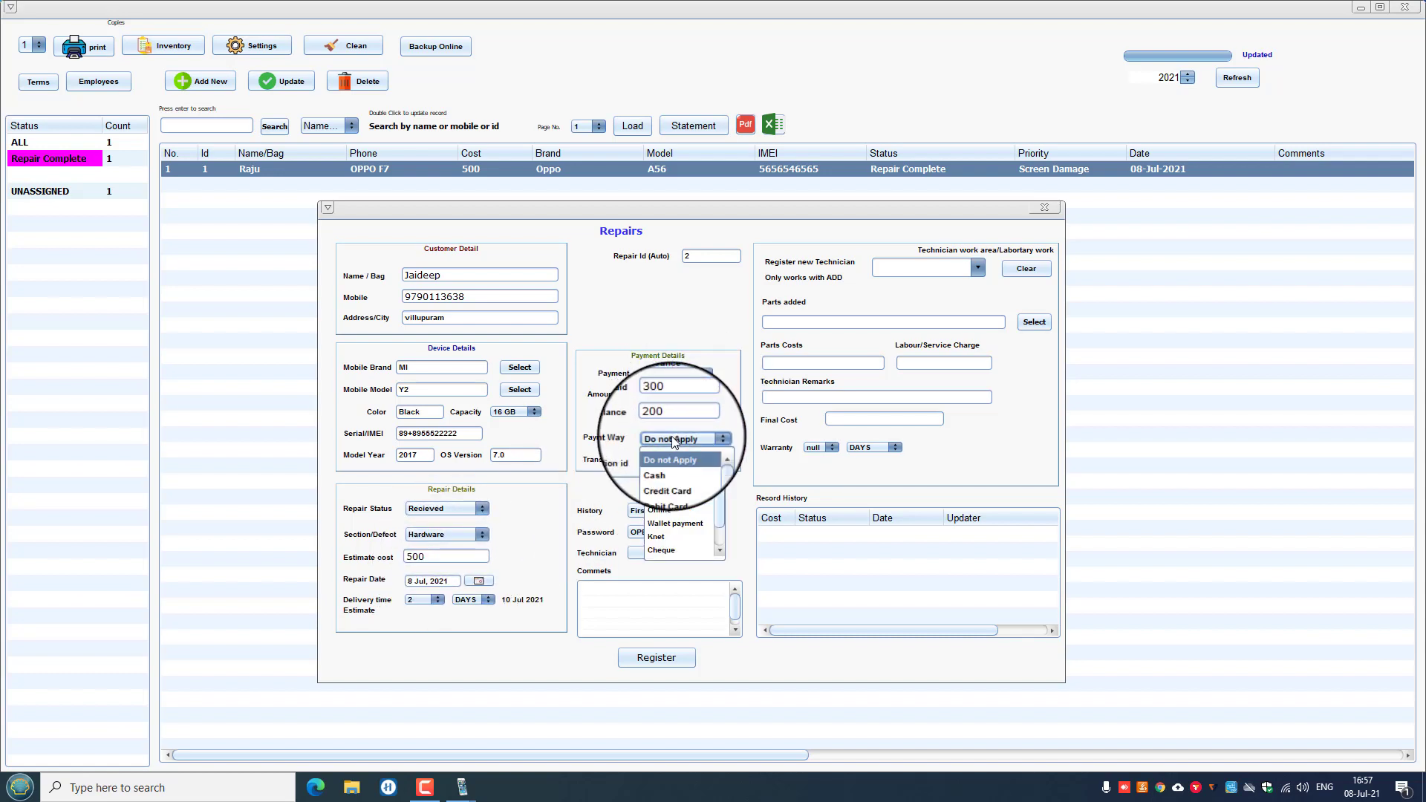
left_click(669, 472)
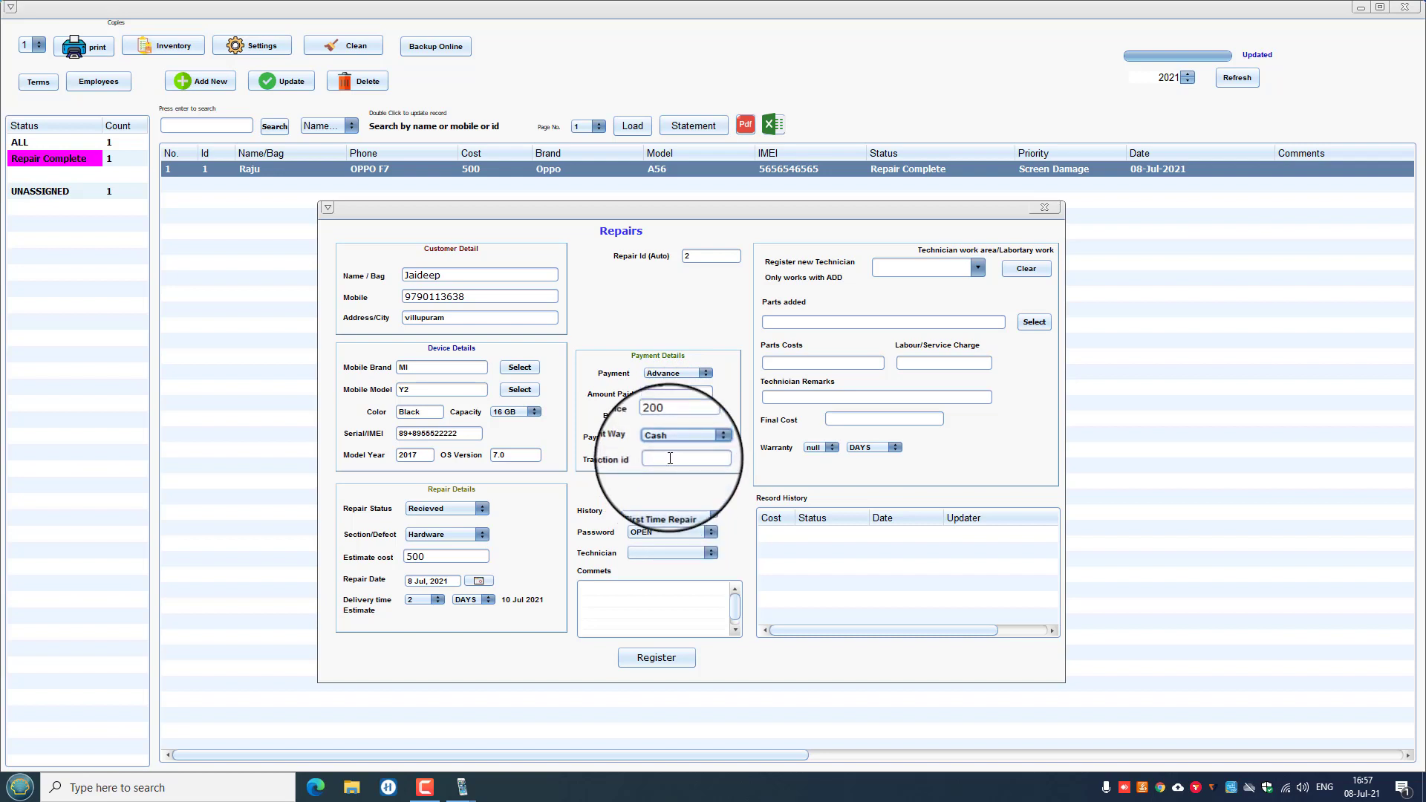
left_click(716, 439)
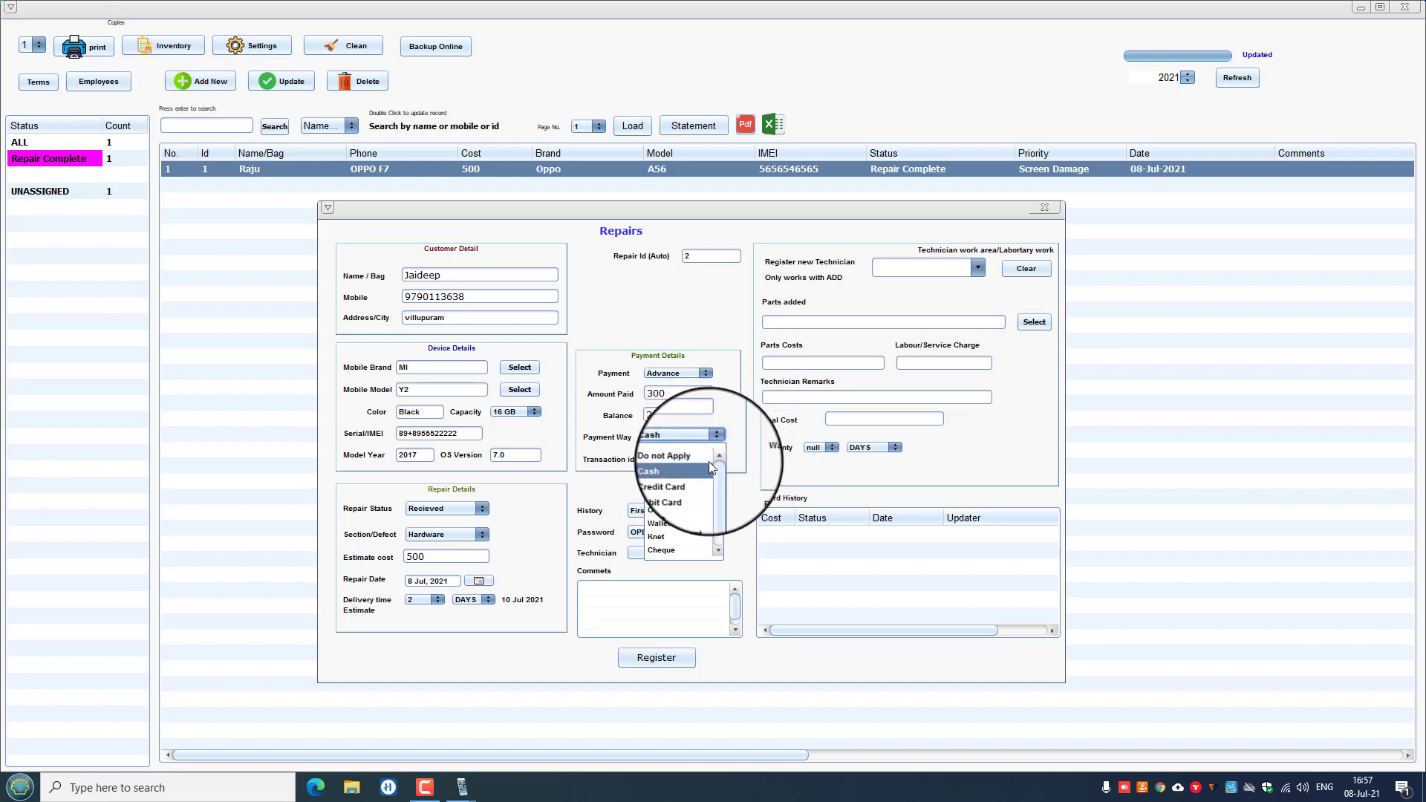
left_click(658, 523)
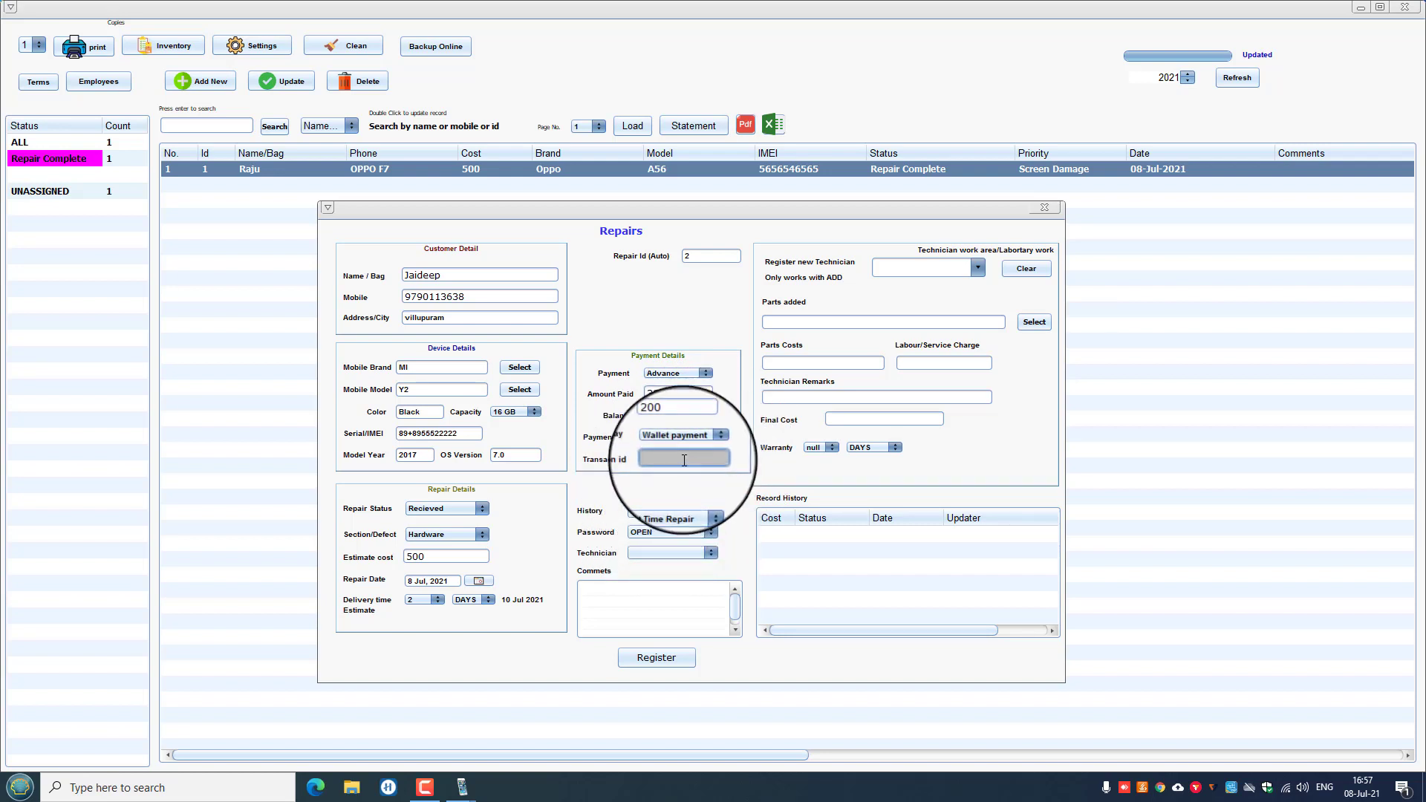
left_click(717, 439)
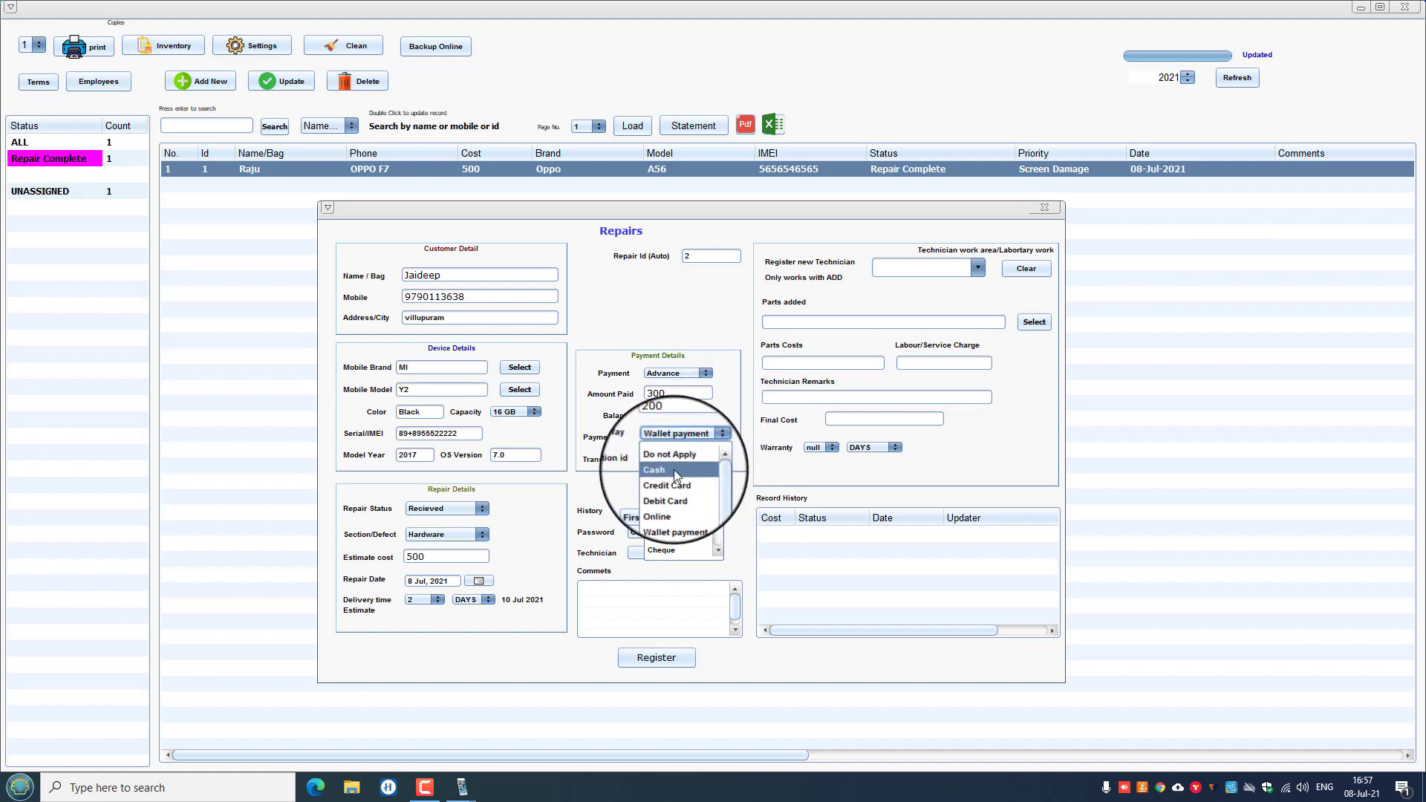
left_click(674, 469)
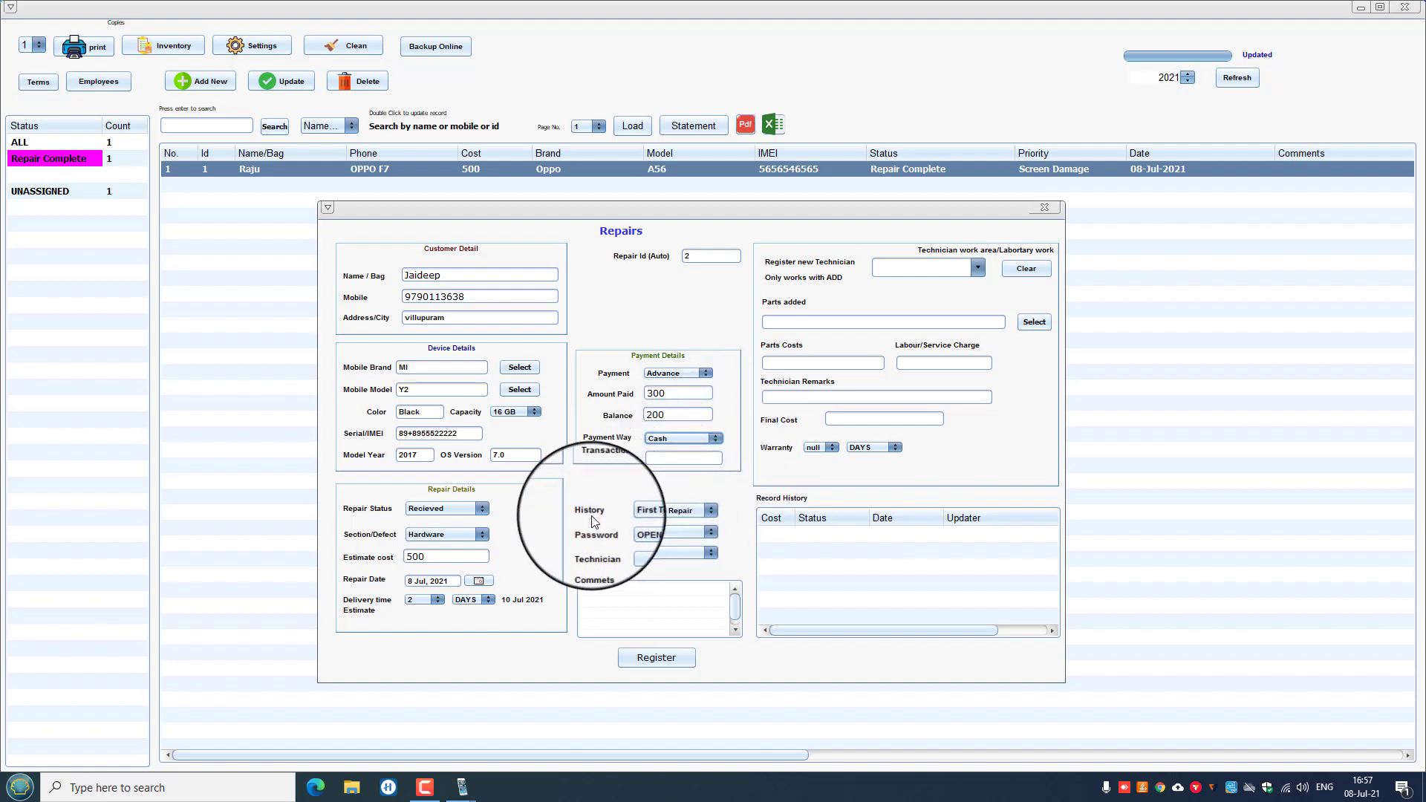
Keep First Time Repair history, assign no technician, and begin a comment.
left_click(647, 514)
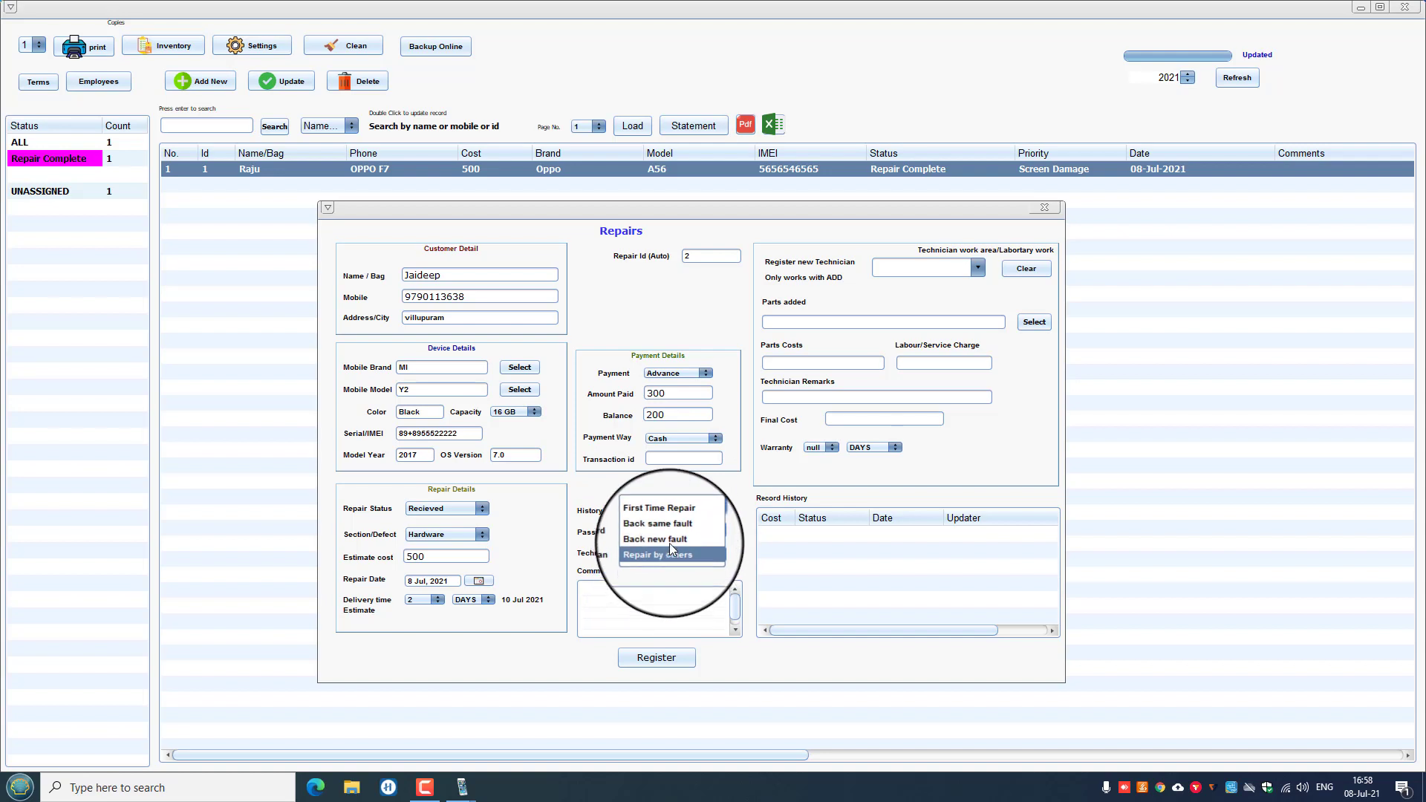
left_click(667, 513)
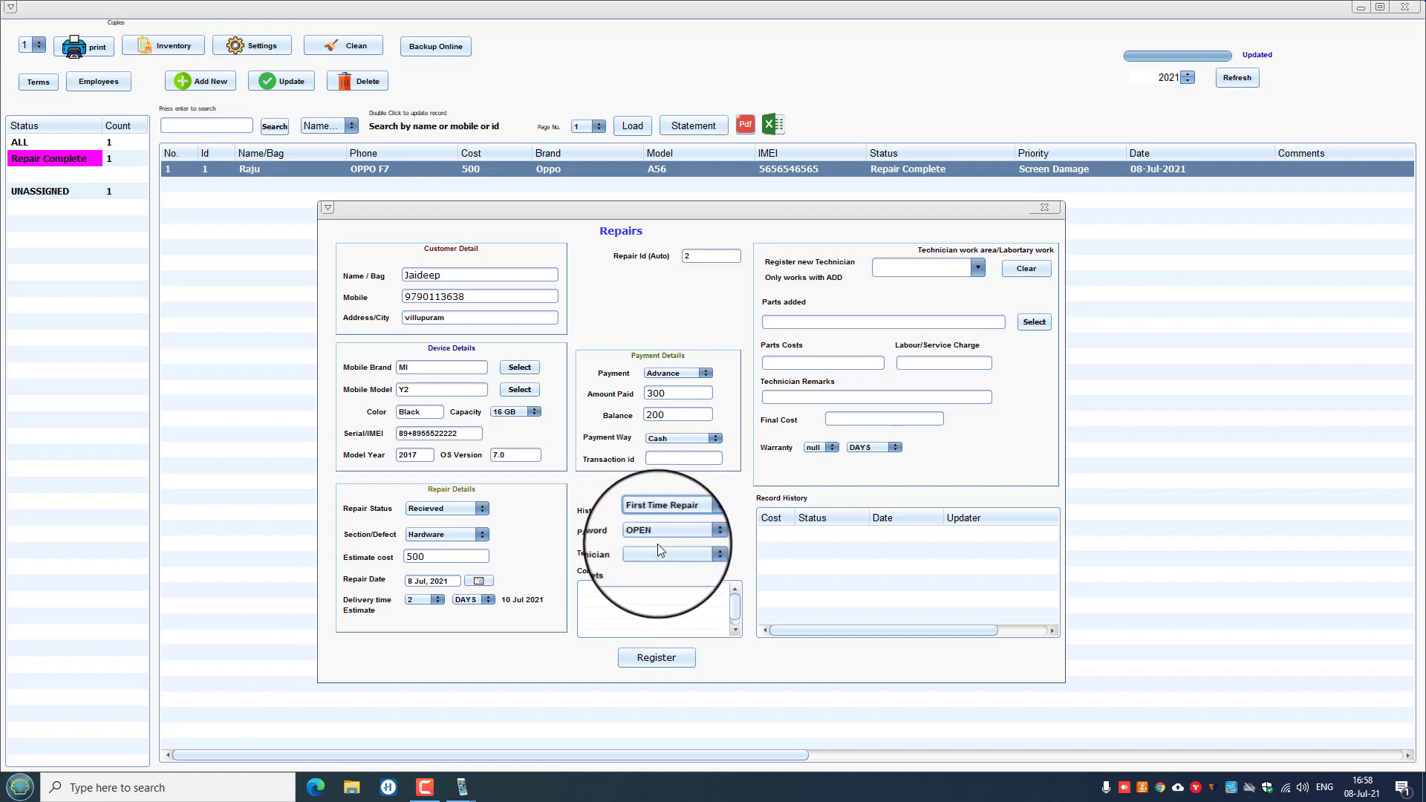
left_click(653, 553)
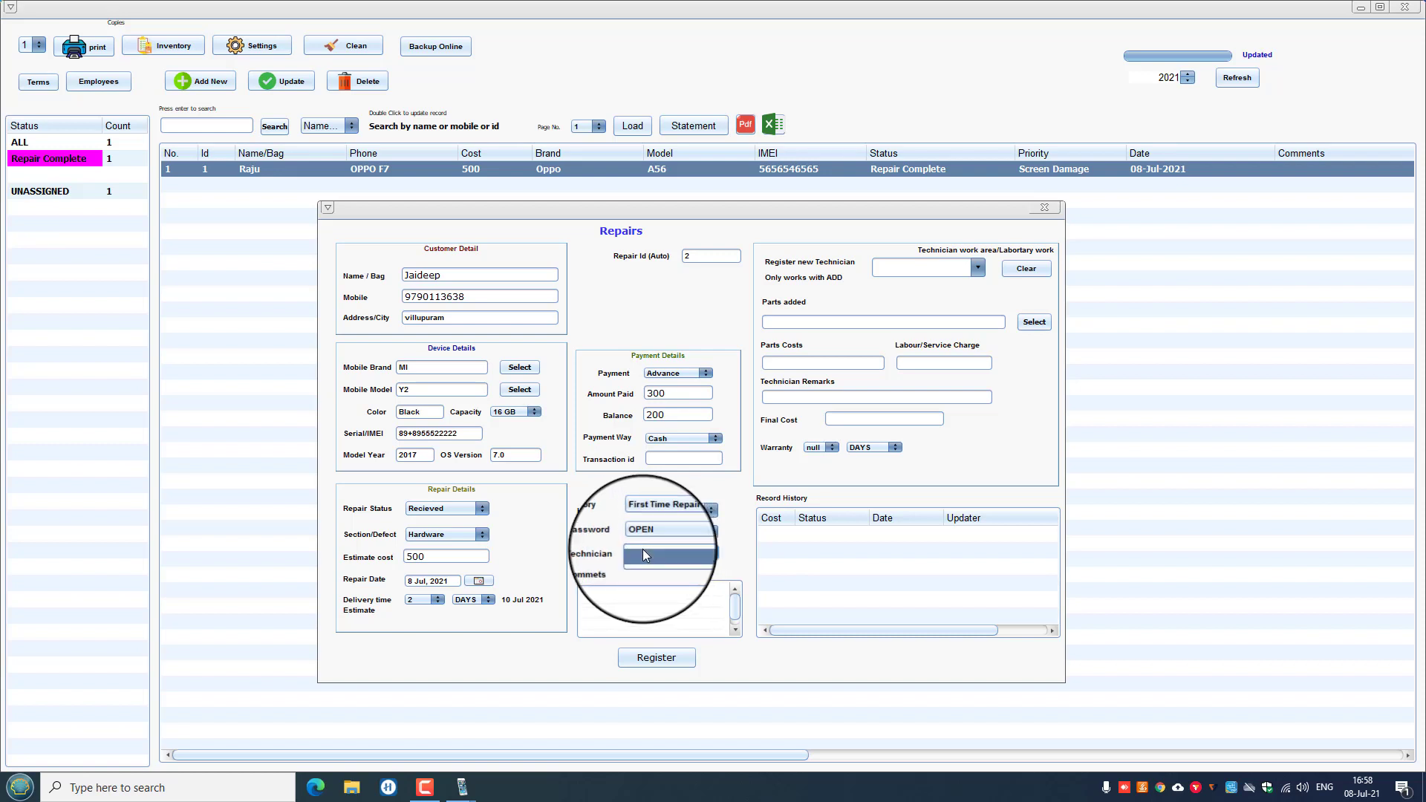
left_click(645, 553)
left_click(672, 554)
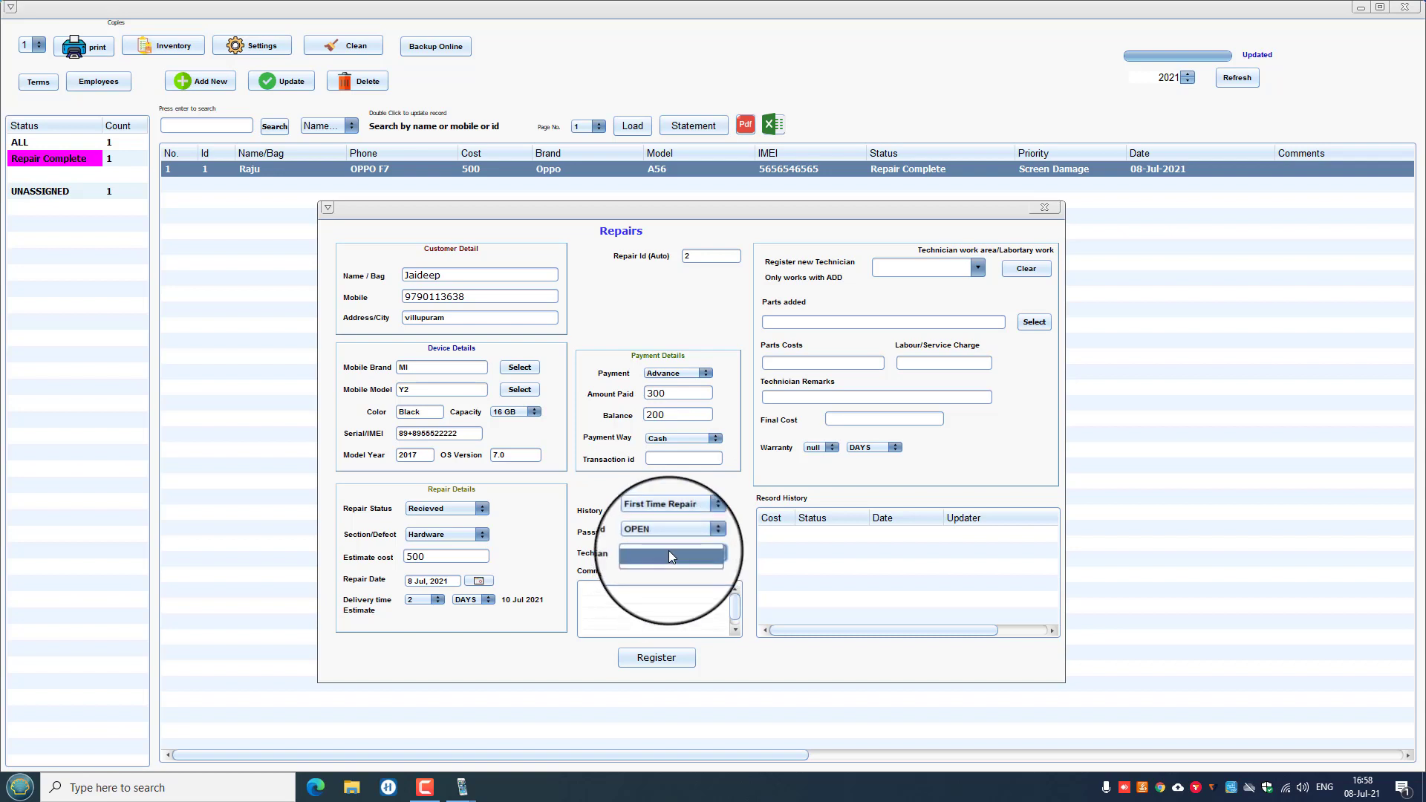
left_click(613, 595)
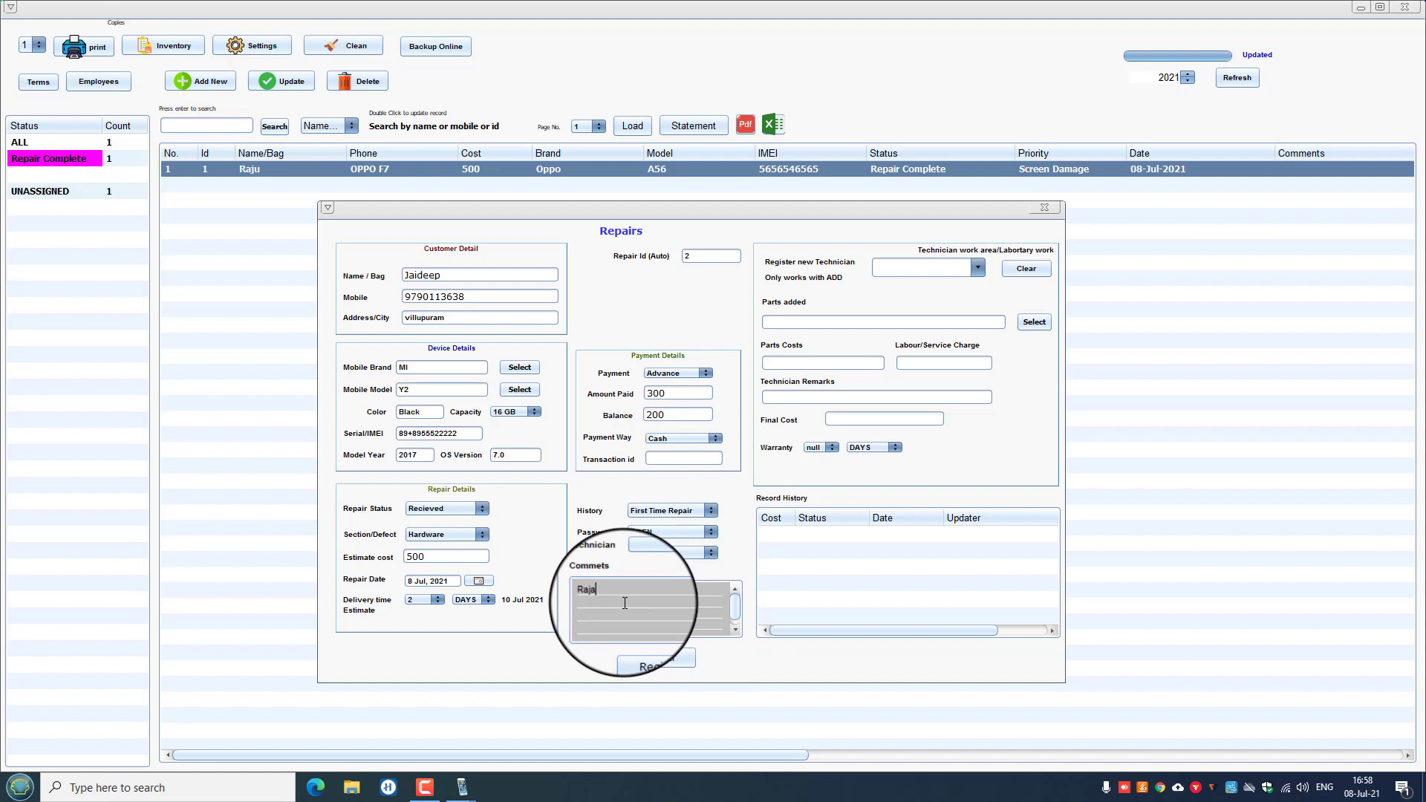
Save the new repair record, confirm it, and close the repair form.
left_click(650, 661)
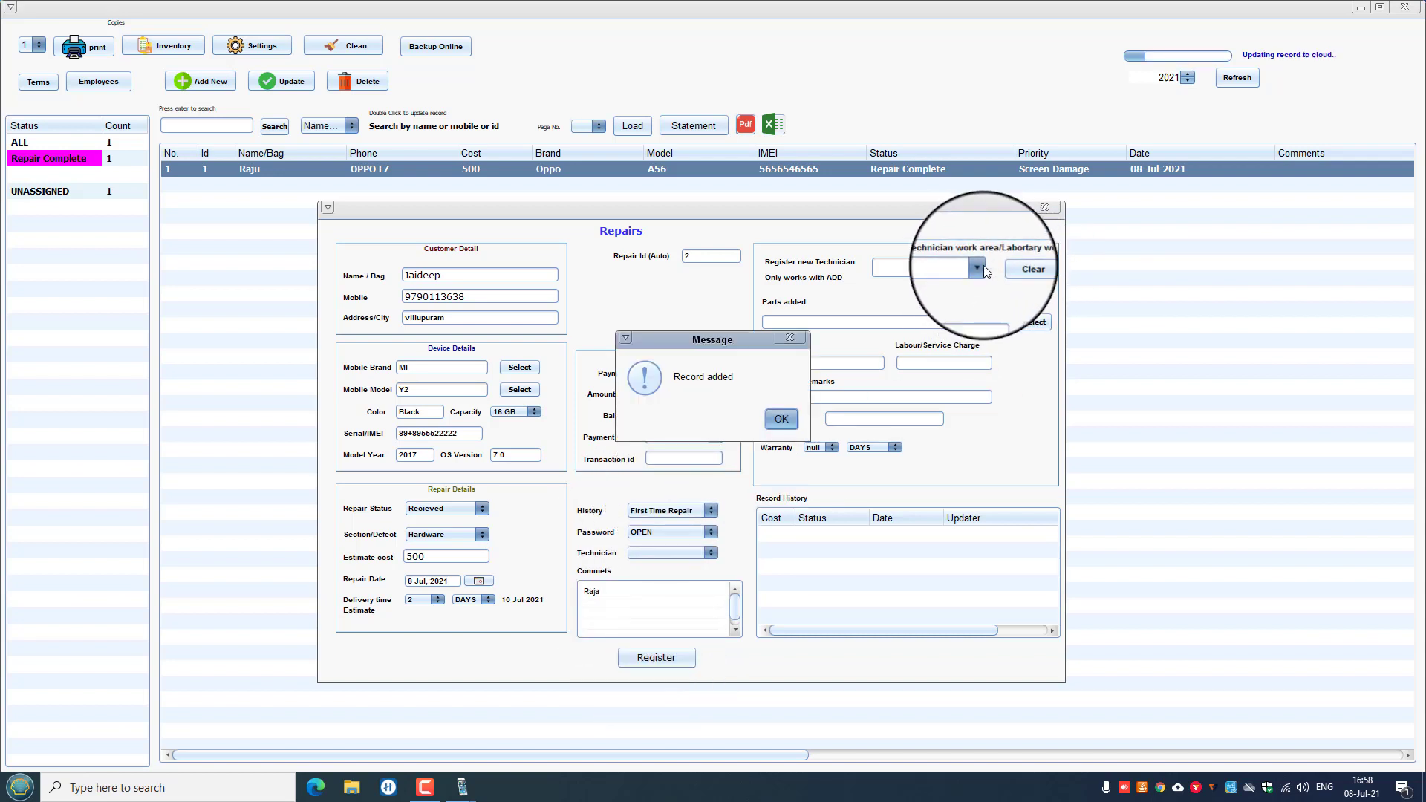
left_click(781, 418)
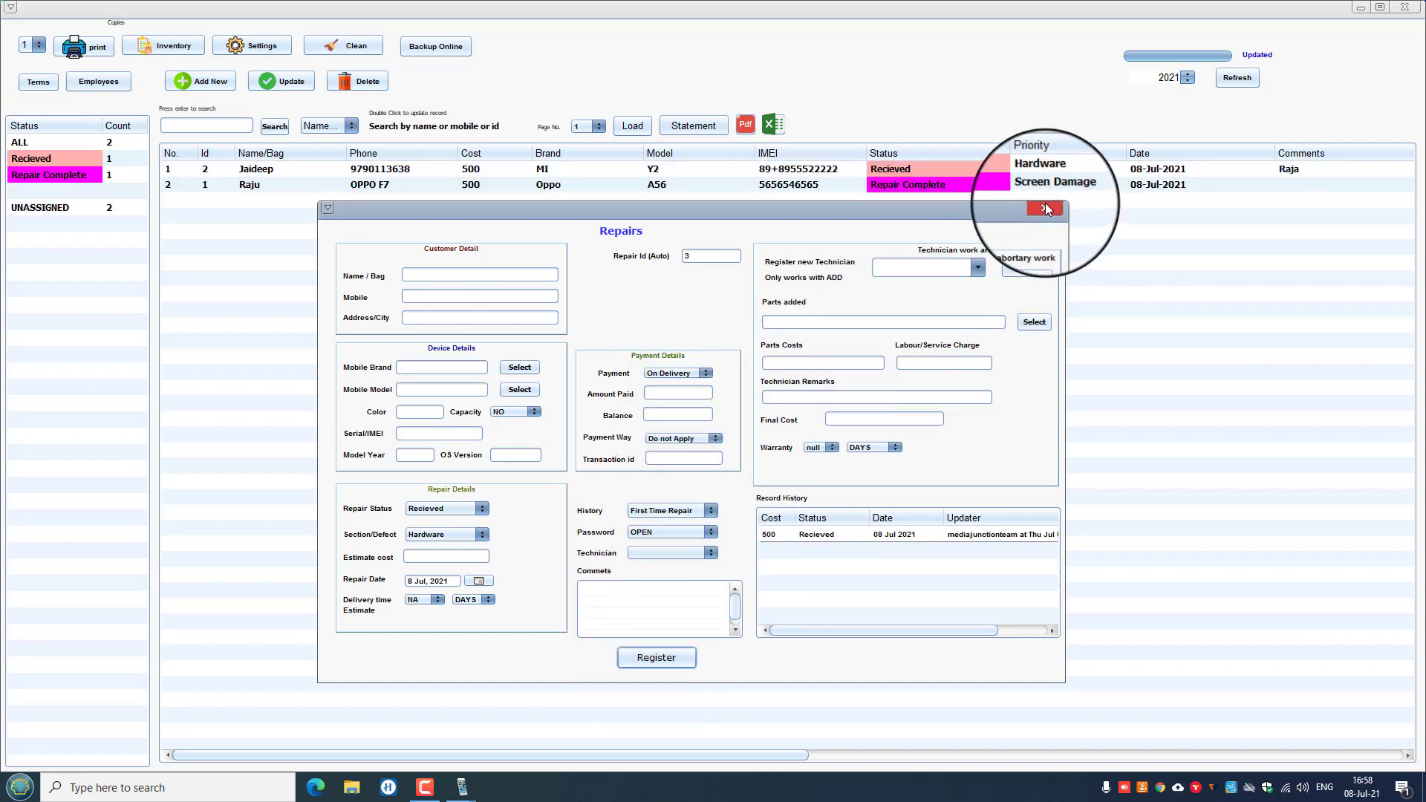
left_click(1045, 208)
Filter the repair list to Recieved status and select the MI Y2 job.
left_click(47, 158)
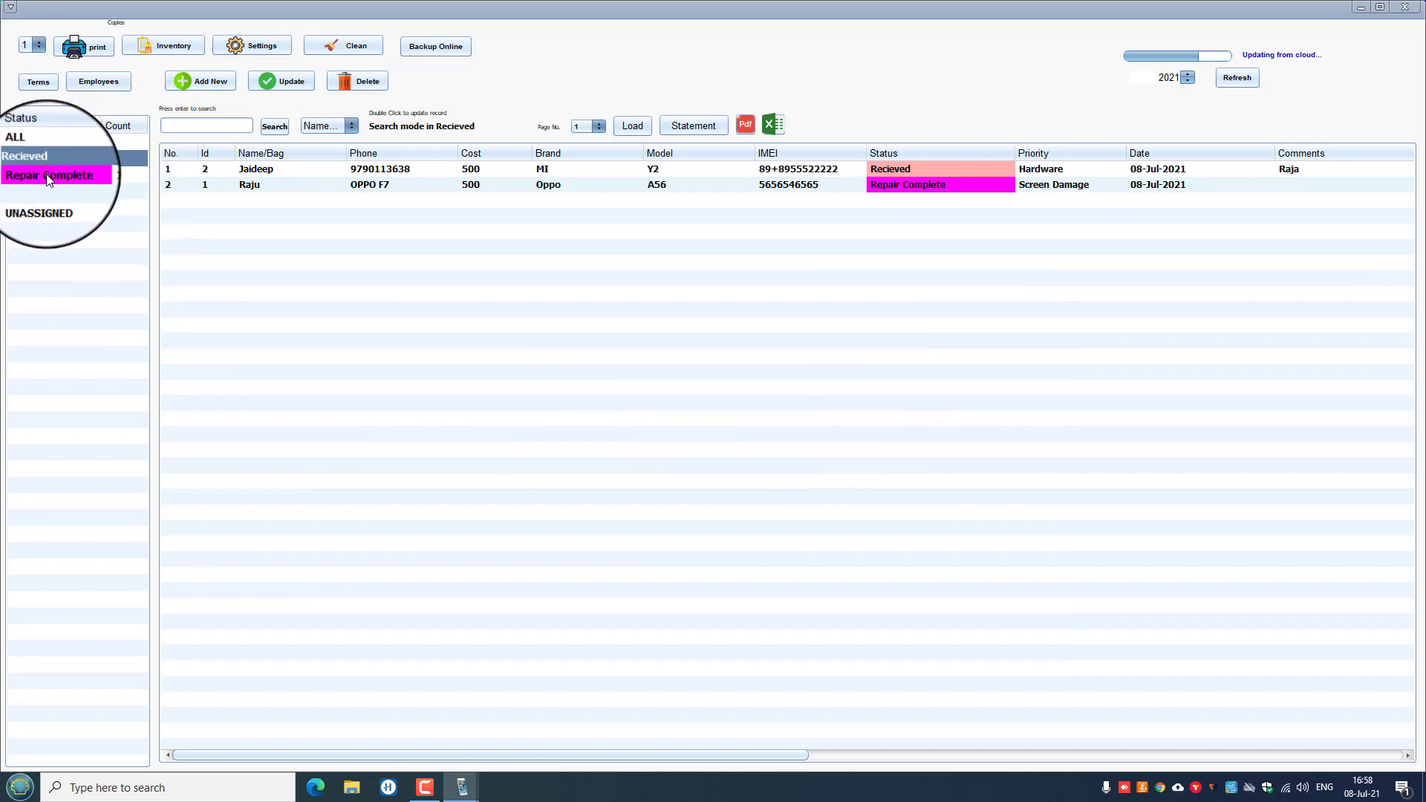
left_click(46, 175)
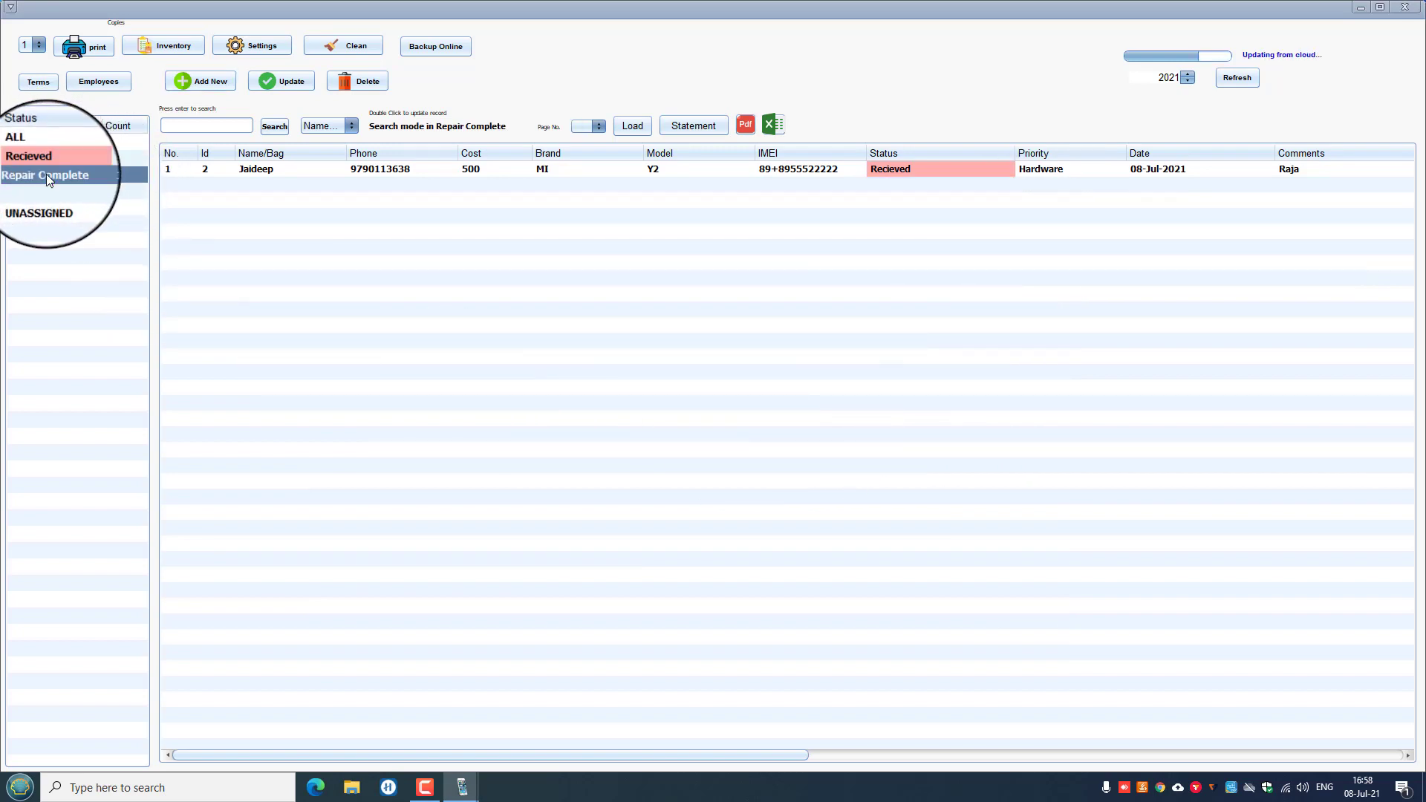
left_click(900, 175)
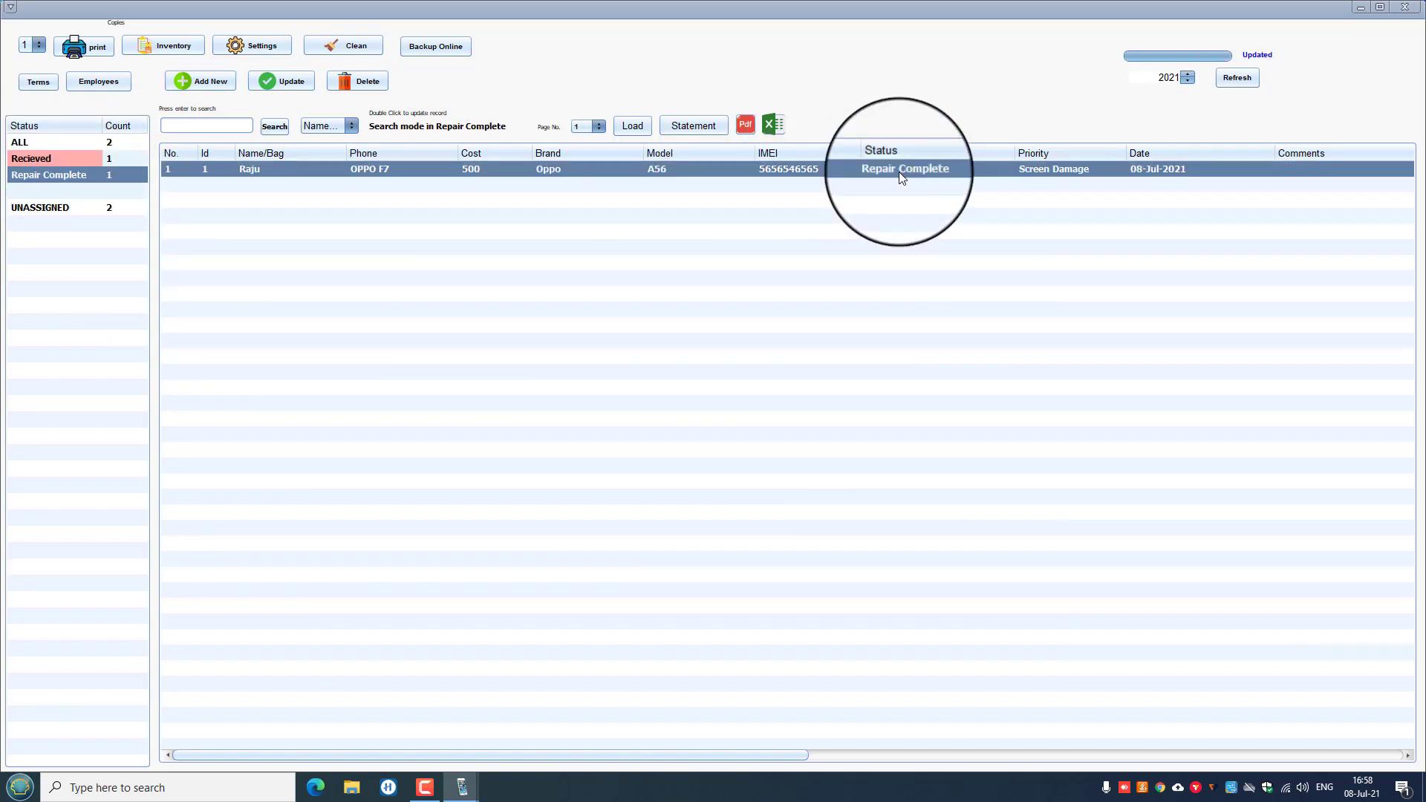
left_click(79, 160)
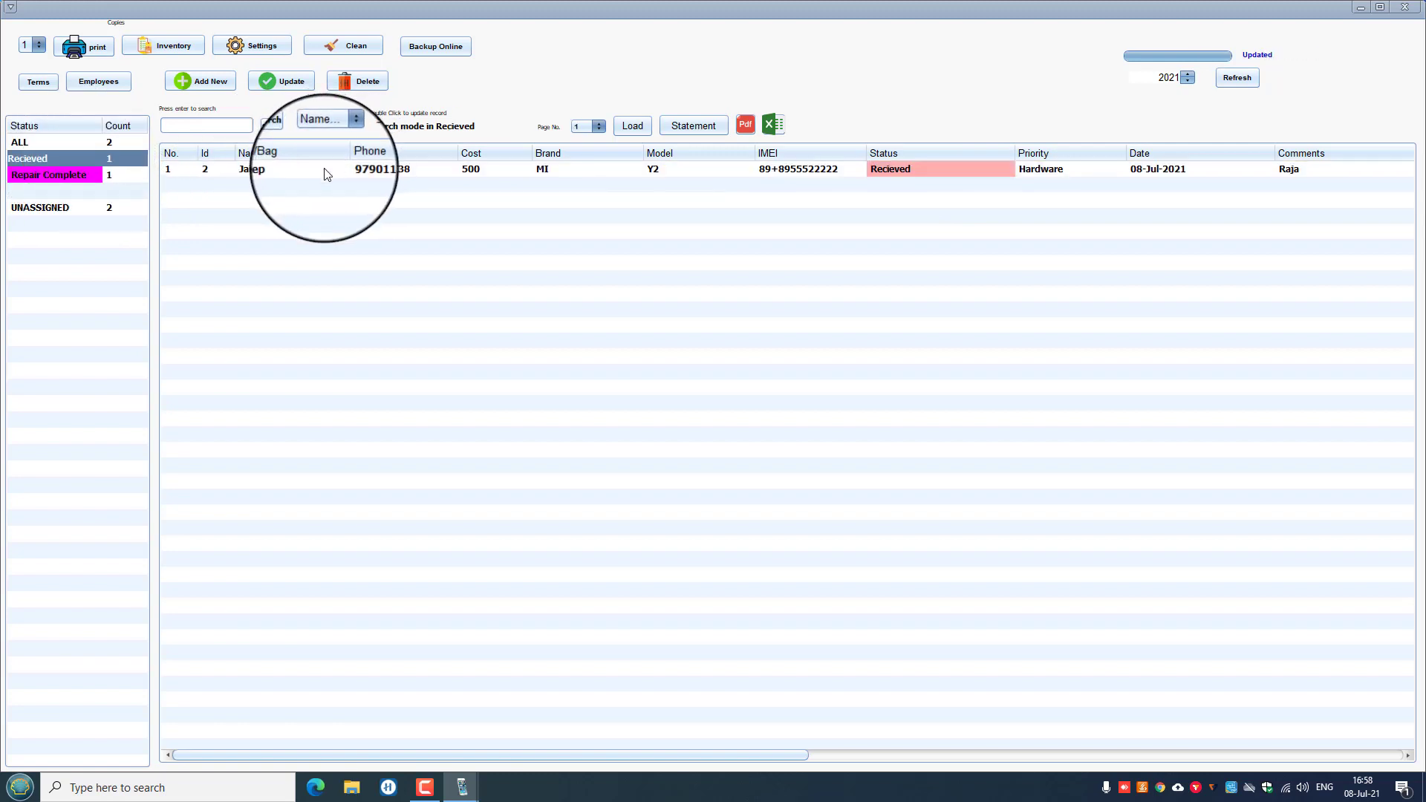
left_click(324, 171)
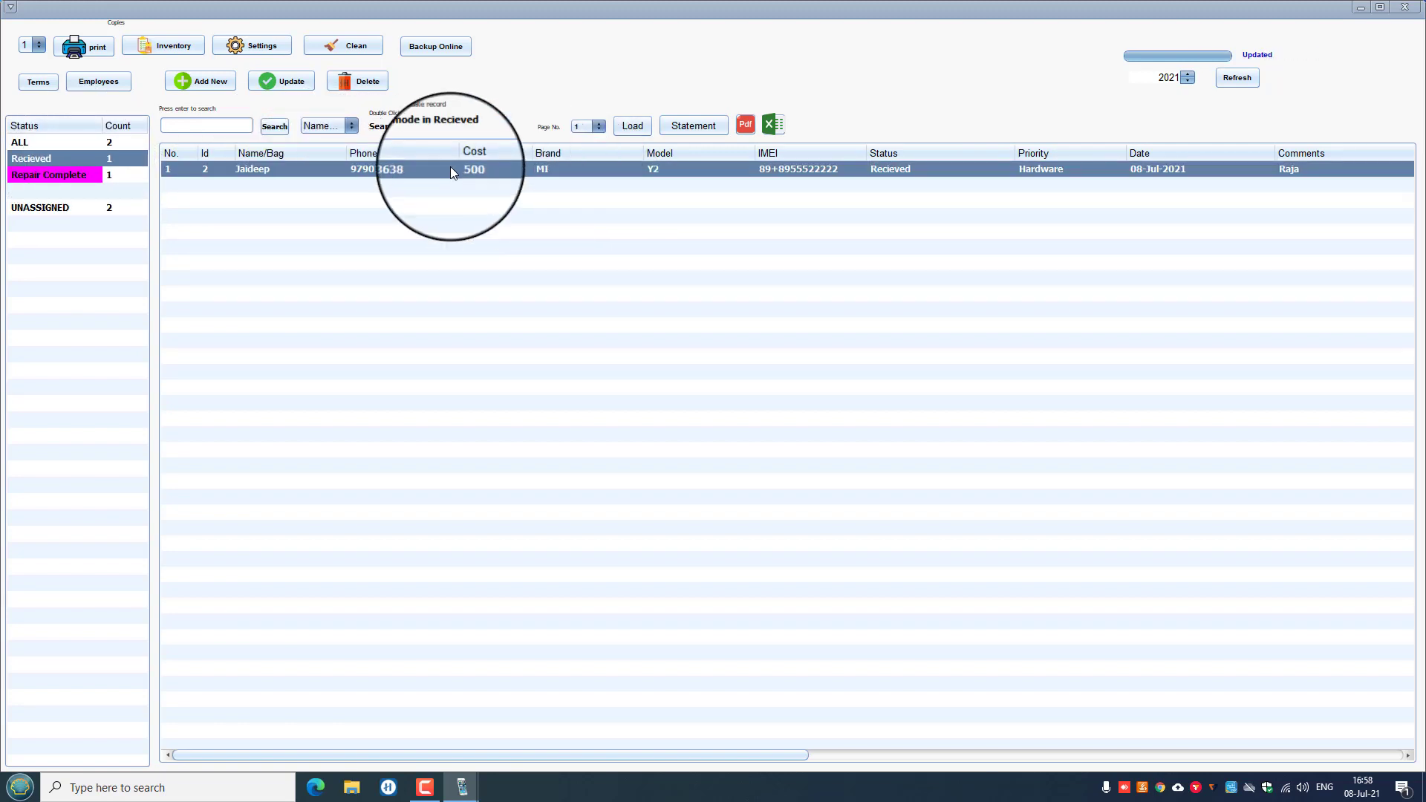
Change the MI Y2 job's status to In-Progress and save it.
left_click(269, 83)
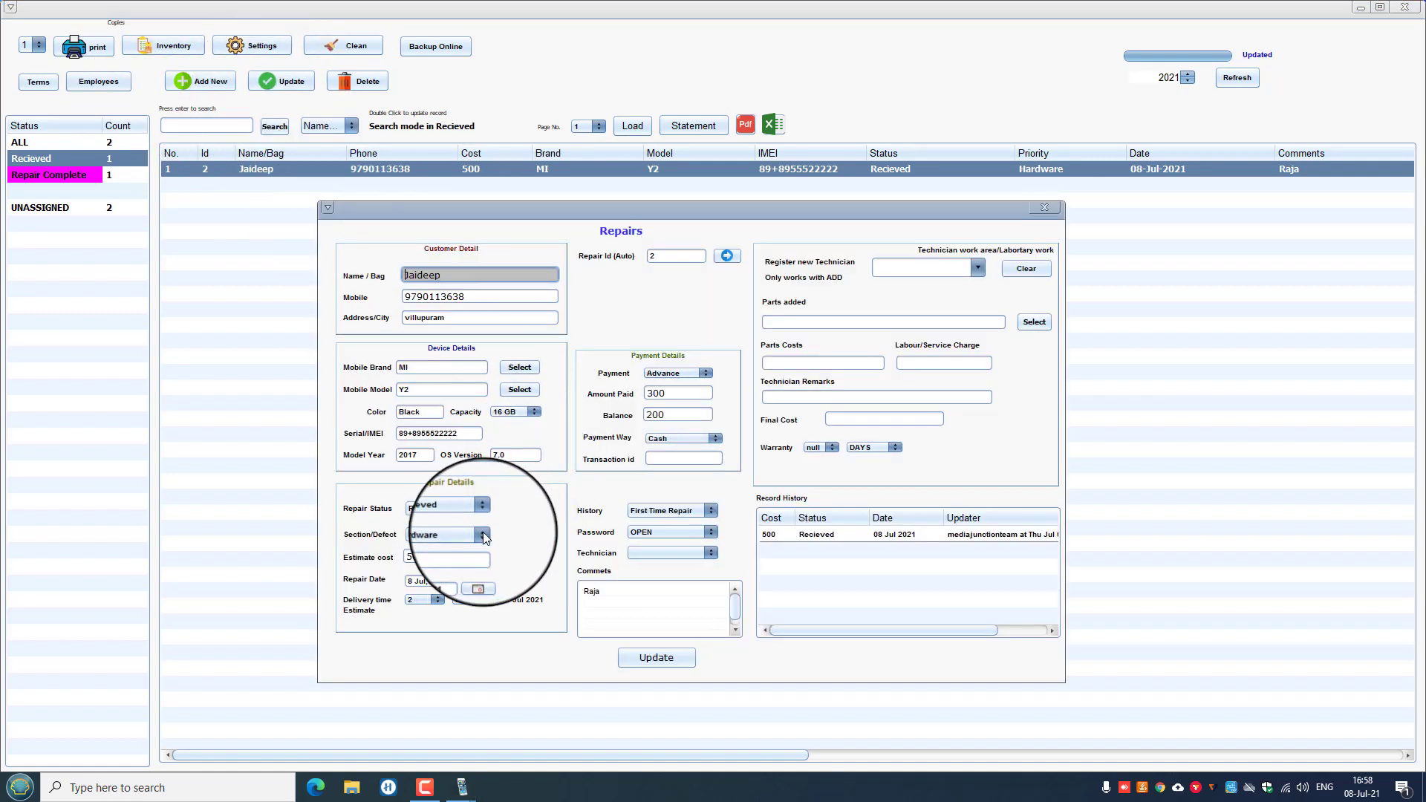
left_click(481, 506)
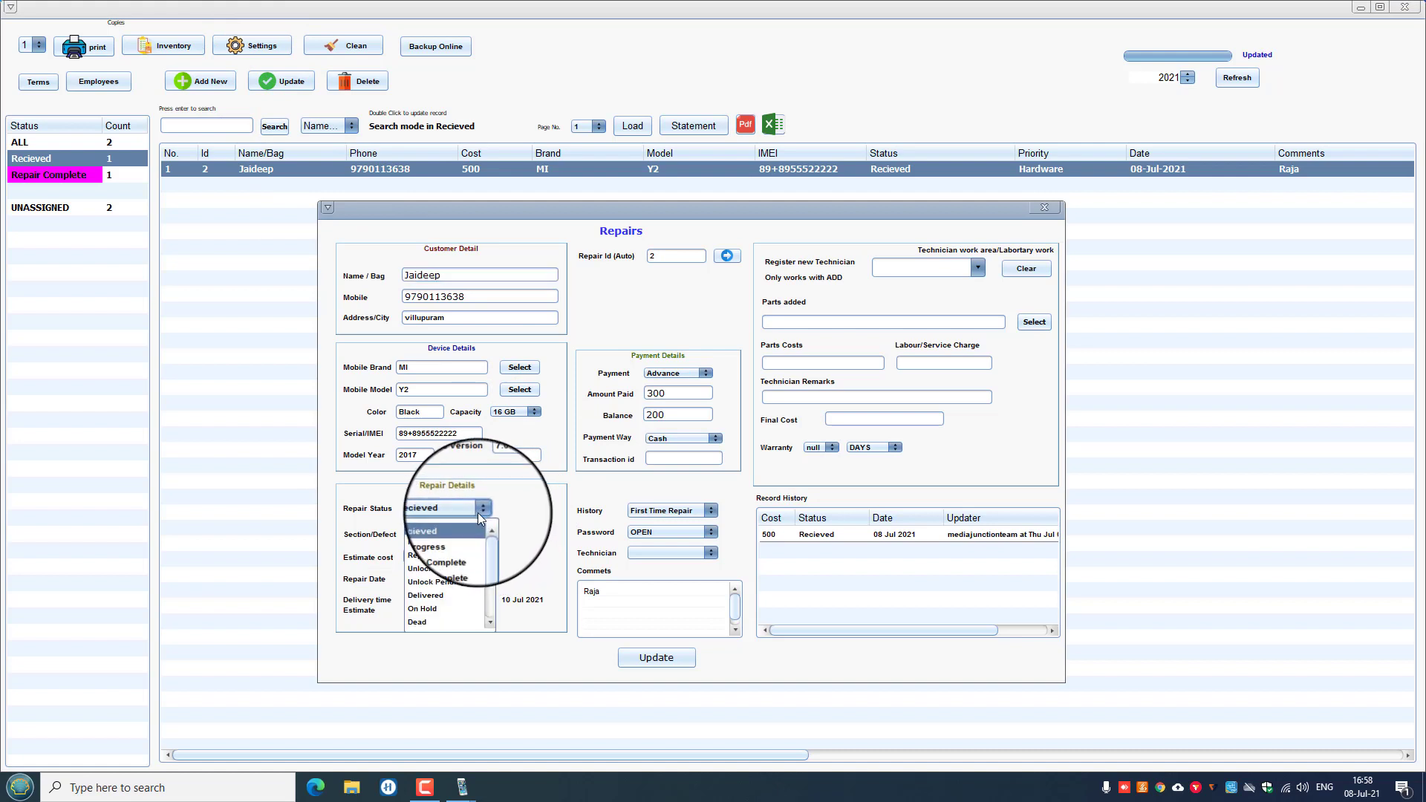
left_click(434, 542)
left_click(657, 658)
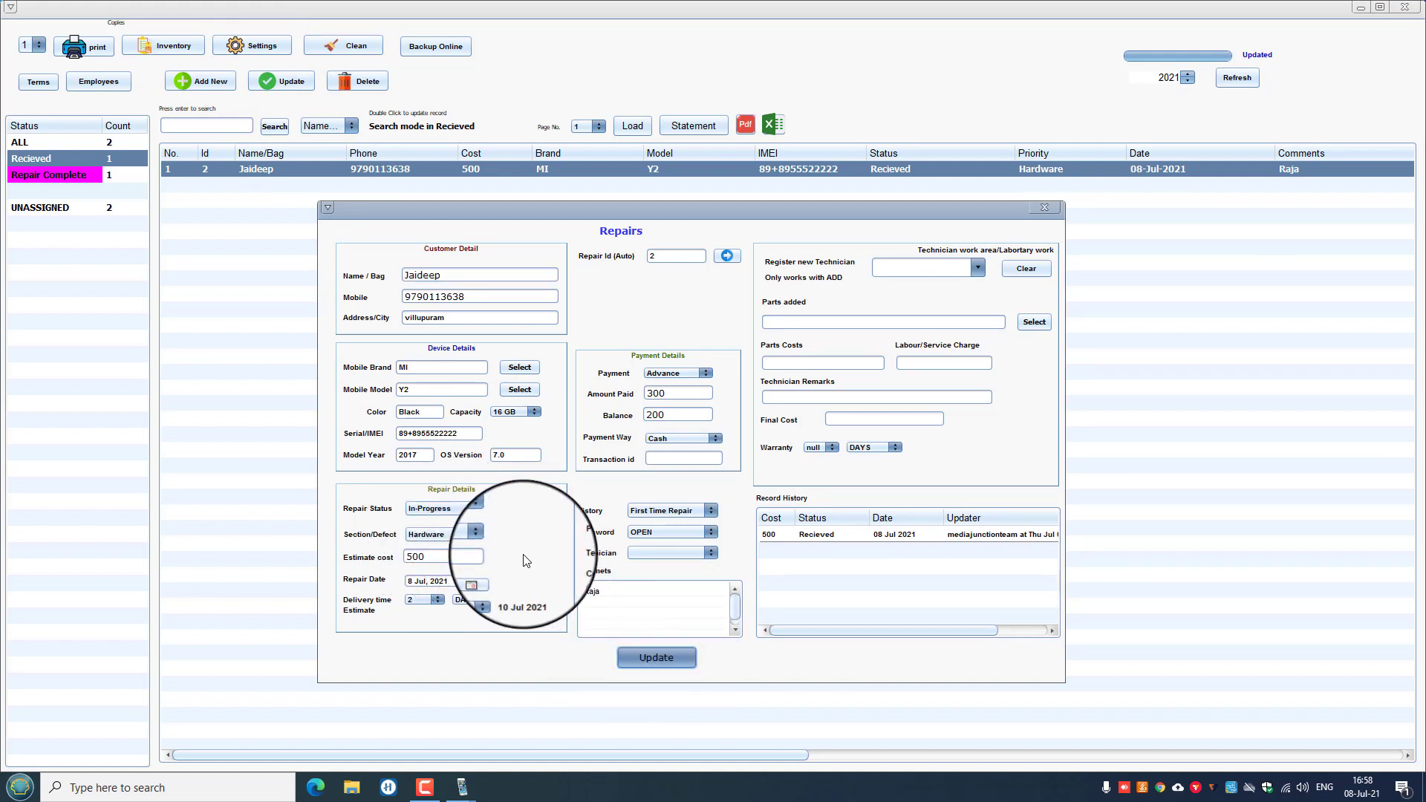
left_click(779, 416)
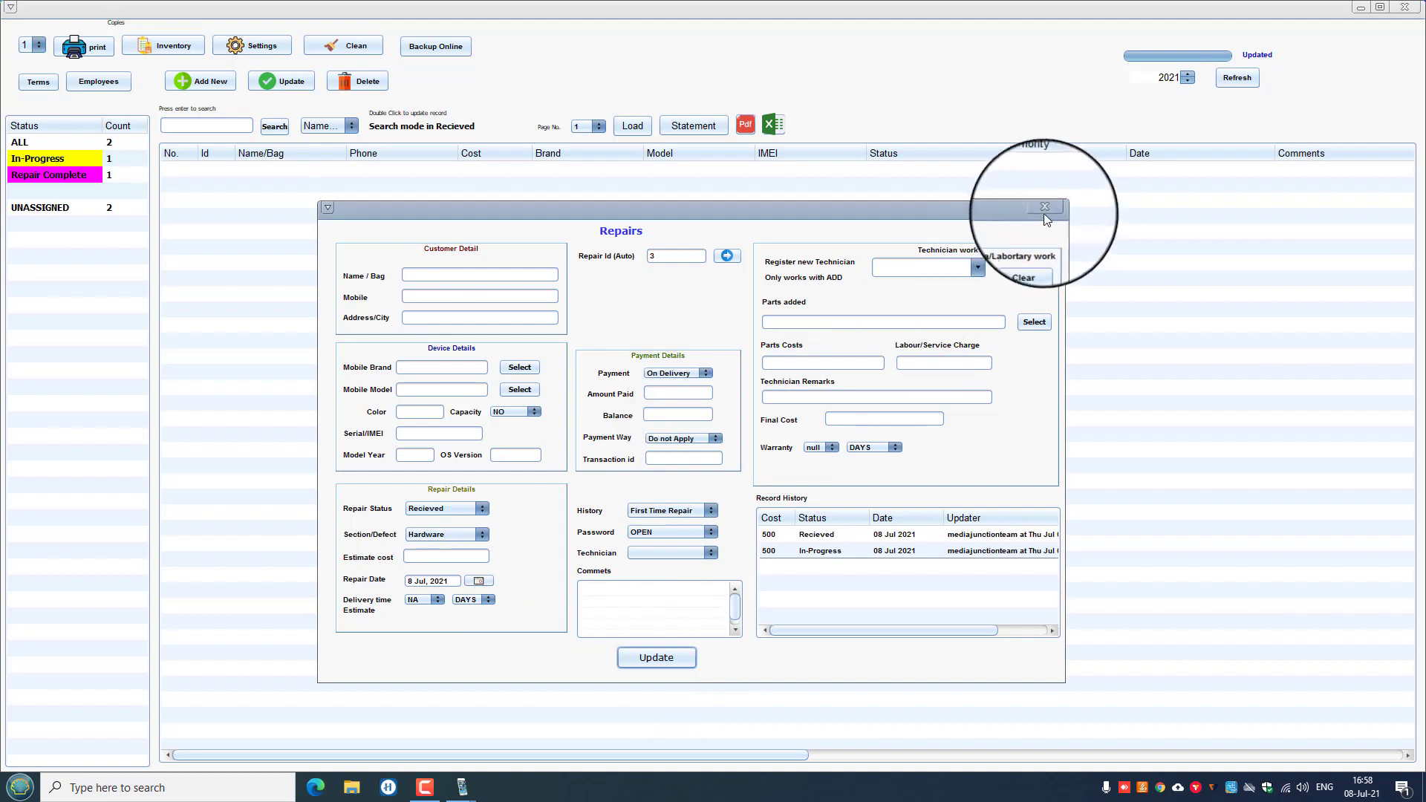
left_click(1045, 208)
From the In-Progress list, mark the MI Y2 job Repair Complete and save it.
left_click(43, 160)
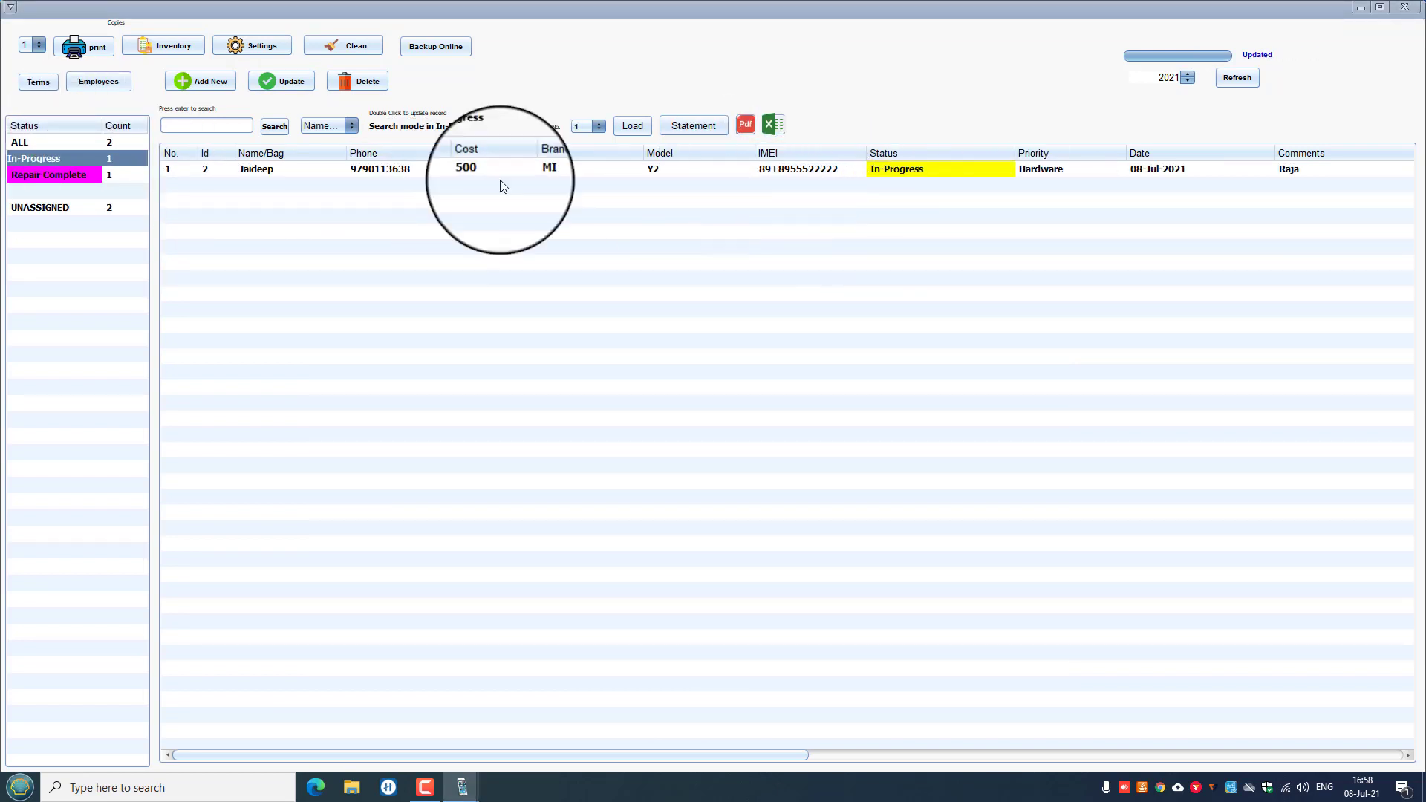
left_click(318, 168)
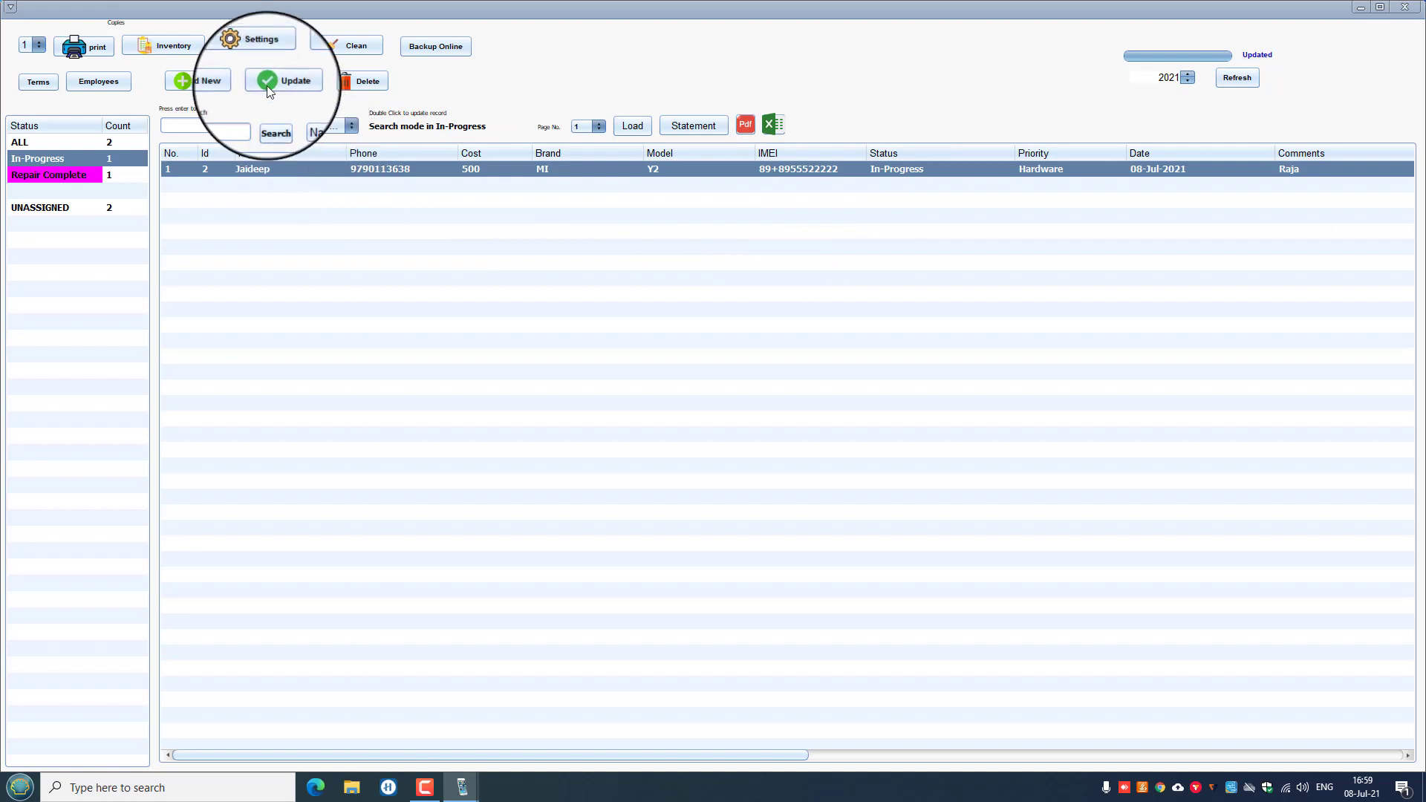
left_click(266, 85)
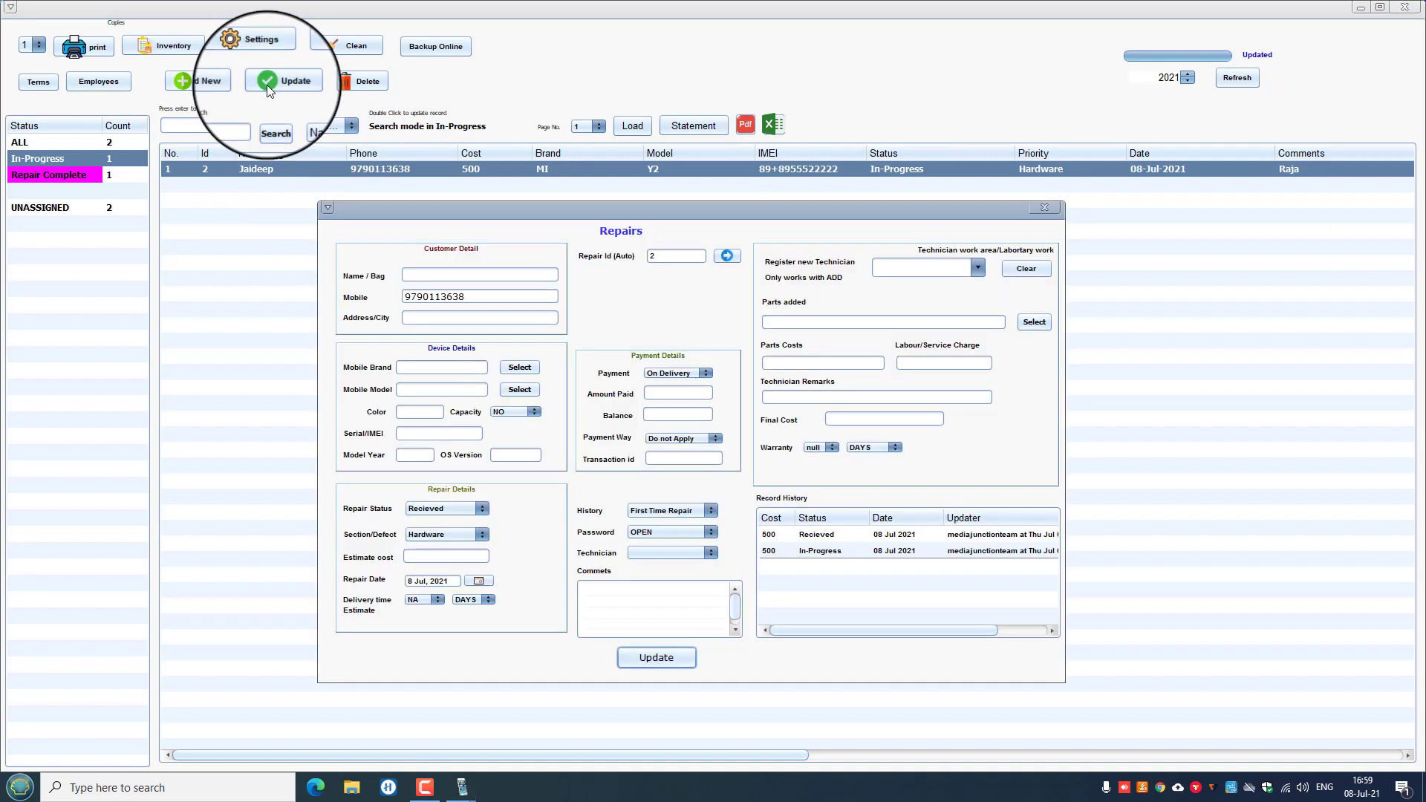
left_click(482, 509)
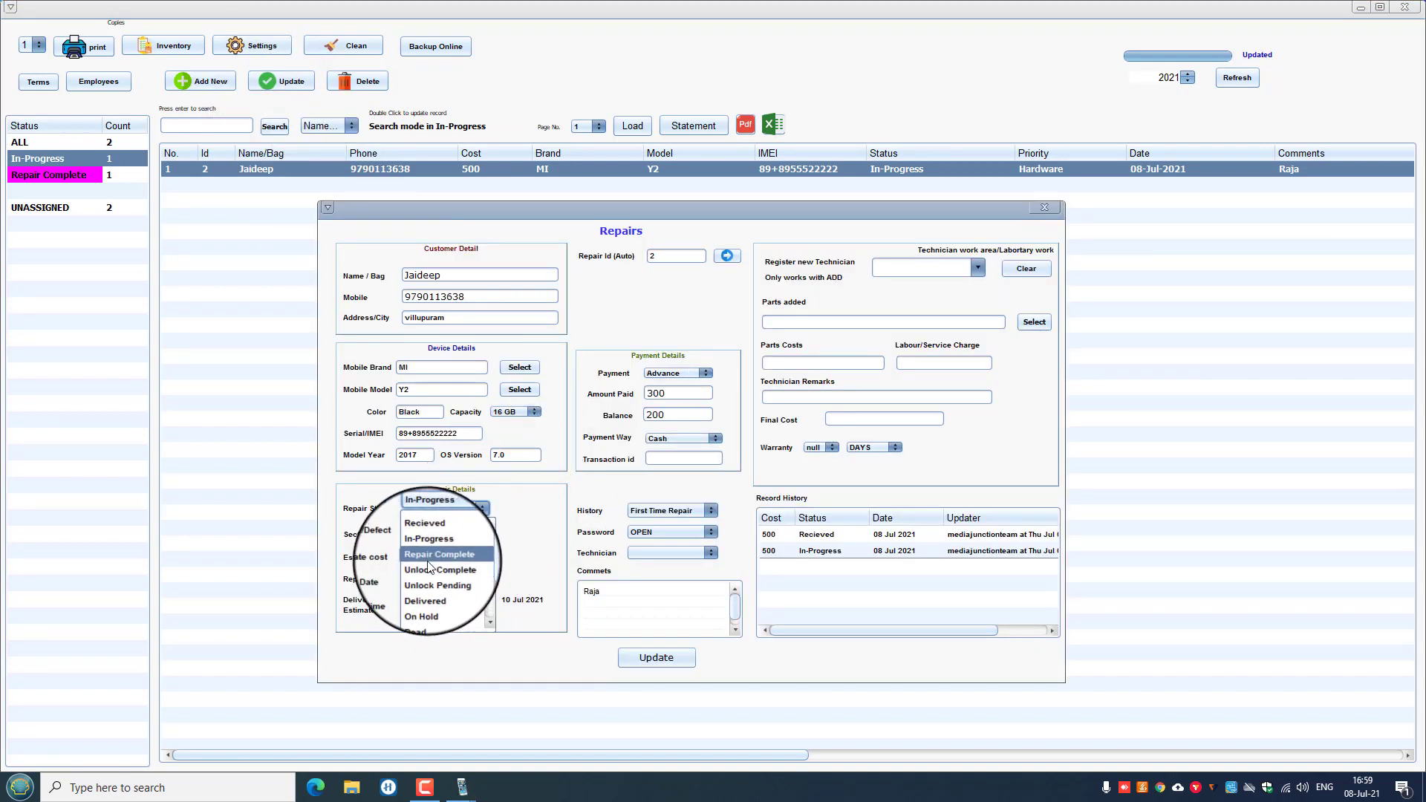
left_click(469, 556)
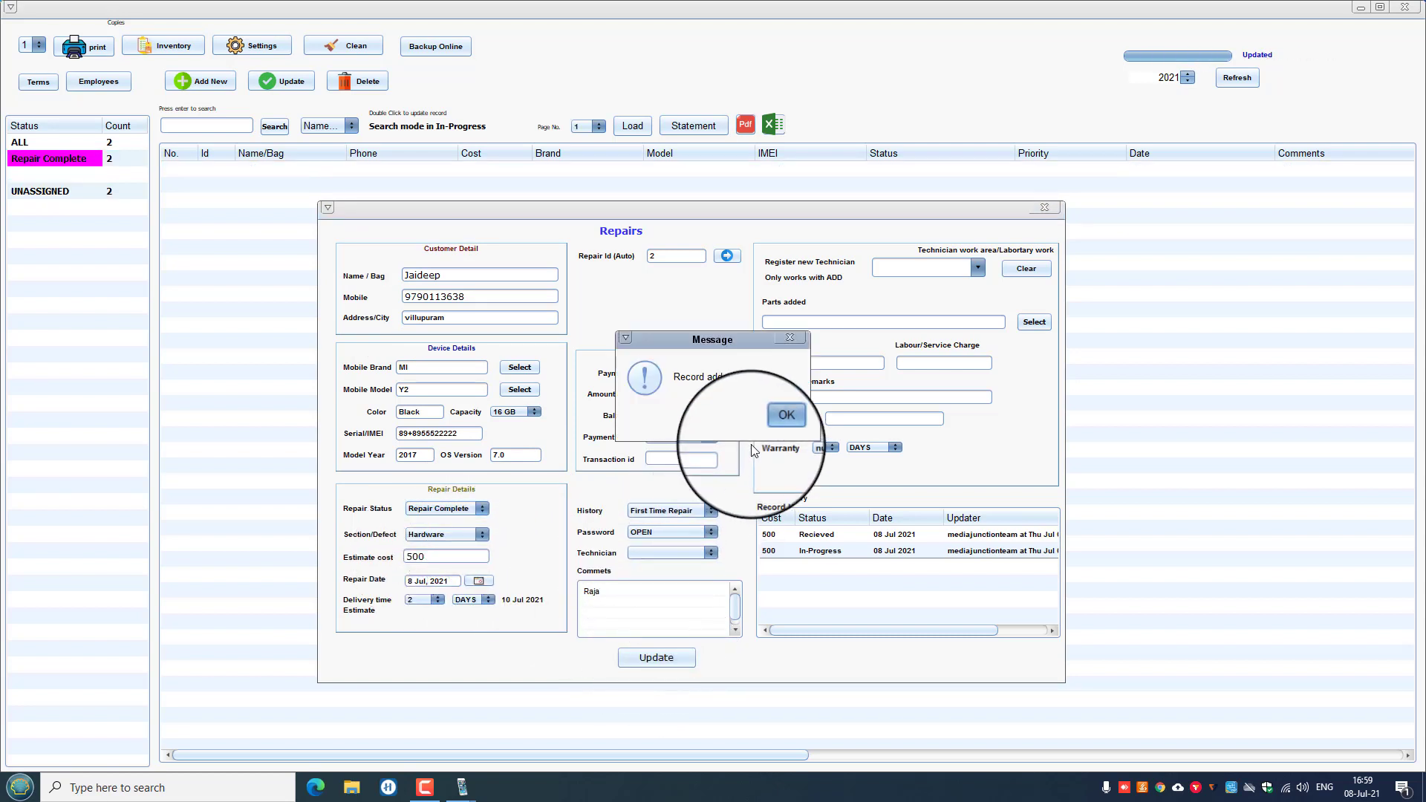
left_click(780, 419)
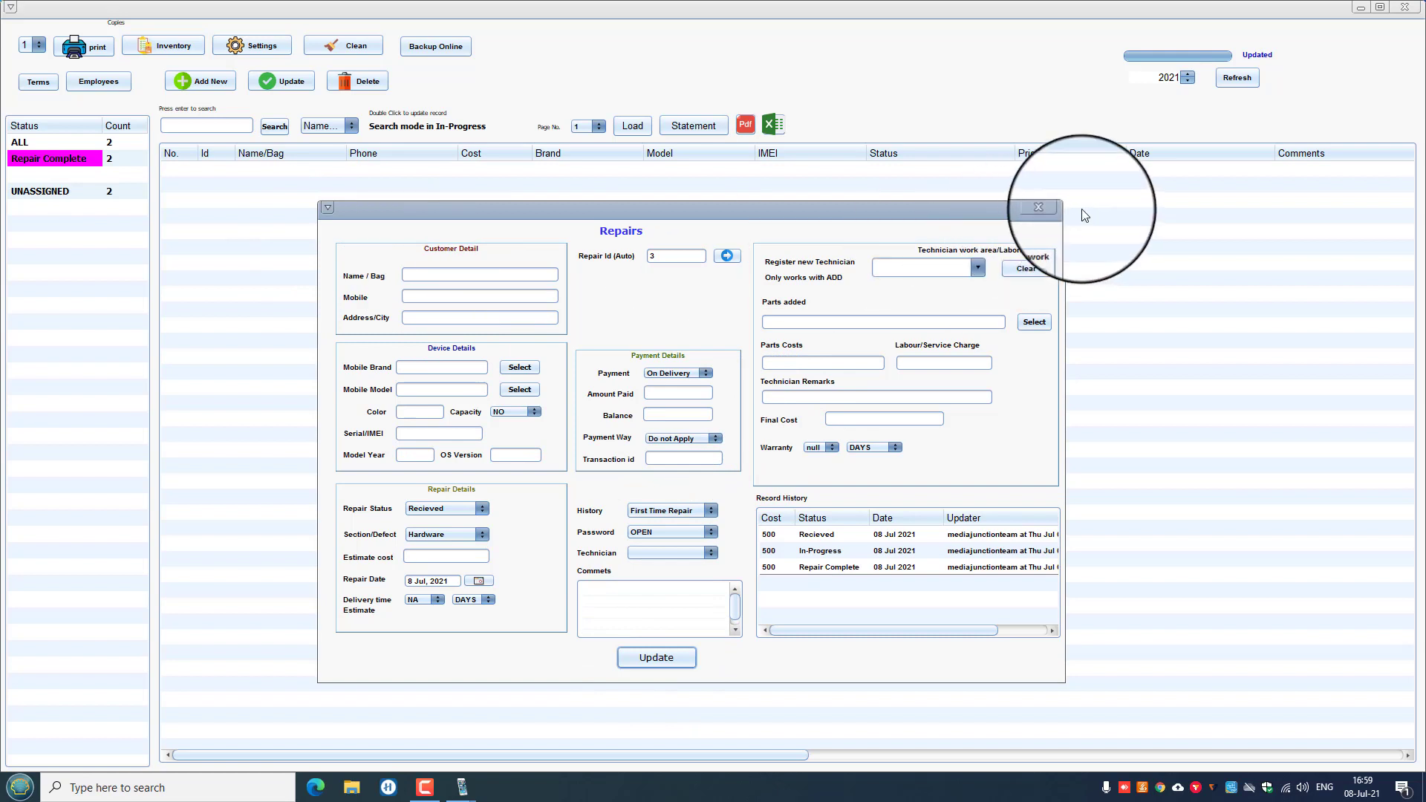
left_click(1044, 207)
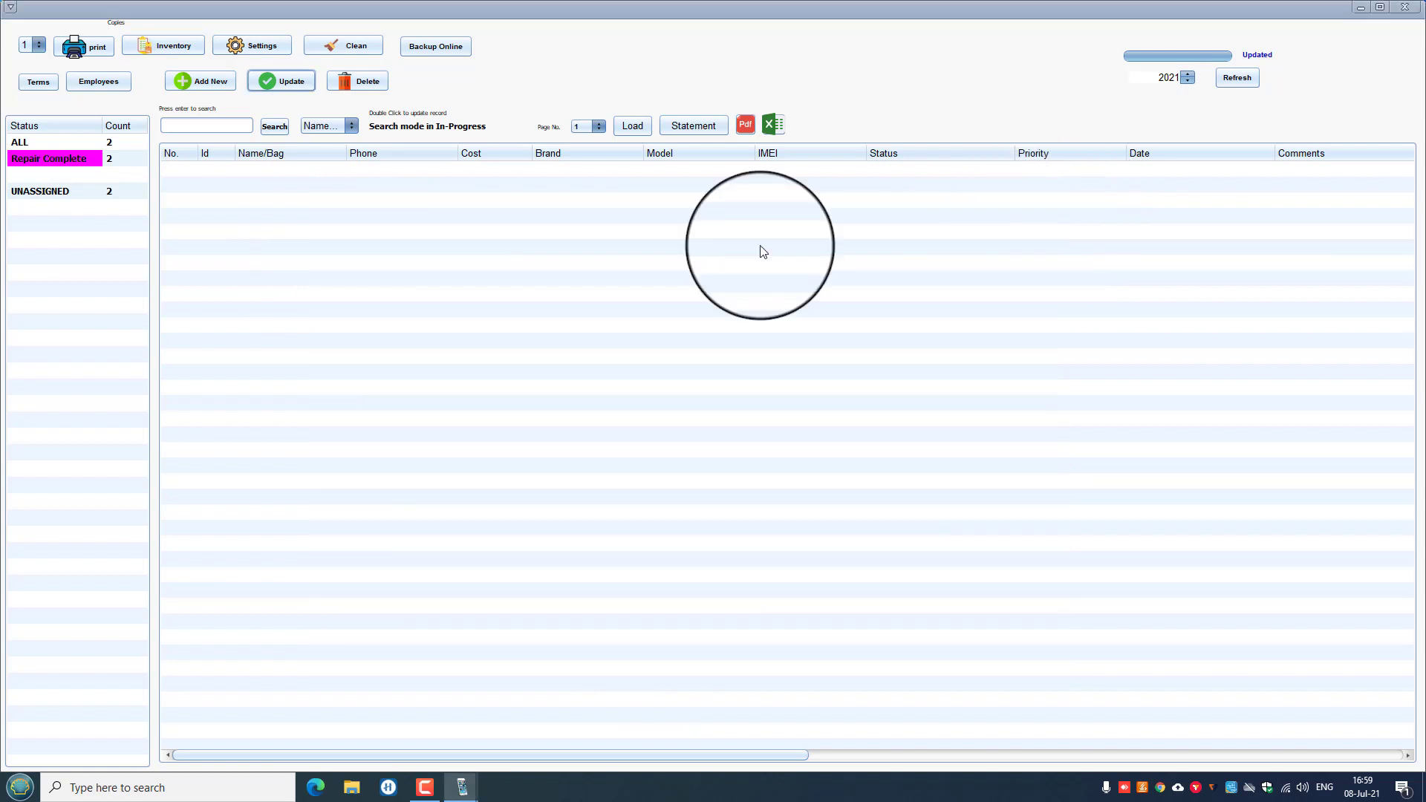
Filter to Repair Complete jobs, then save the OPPO F7 repair's status as Unlock Complete.
left_click(54, 144)
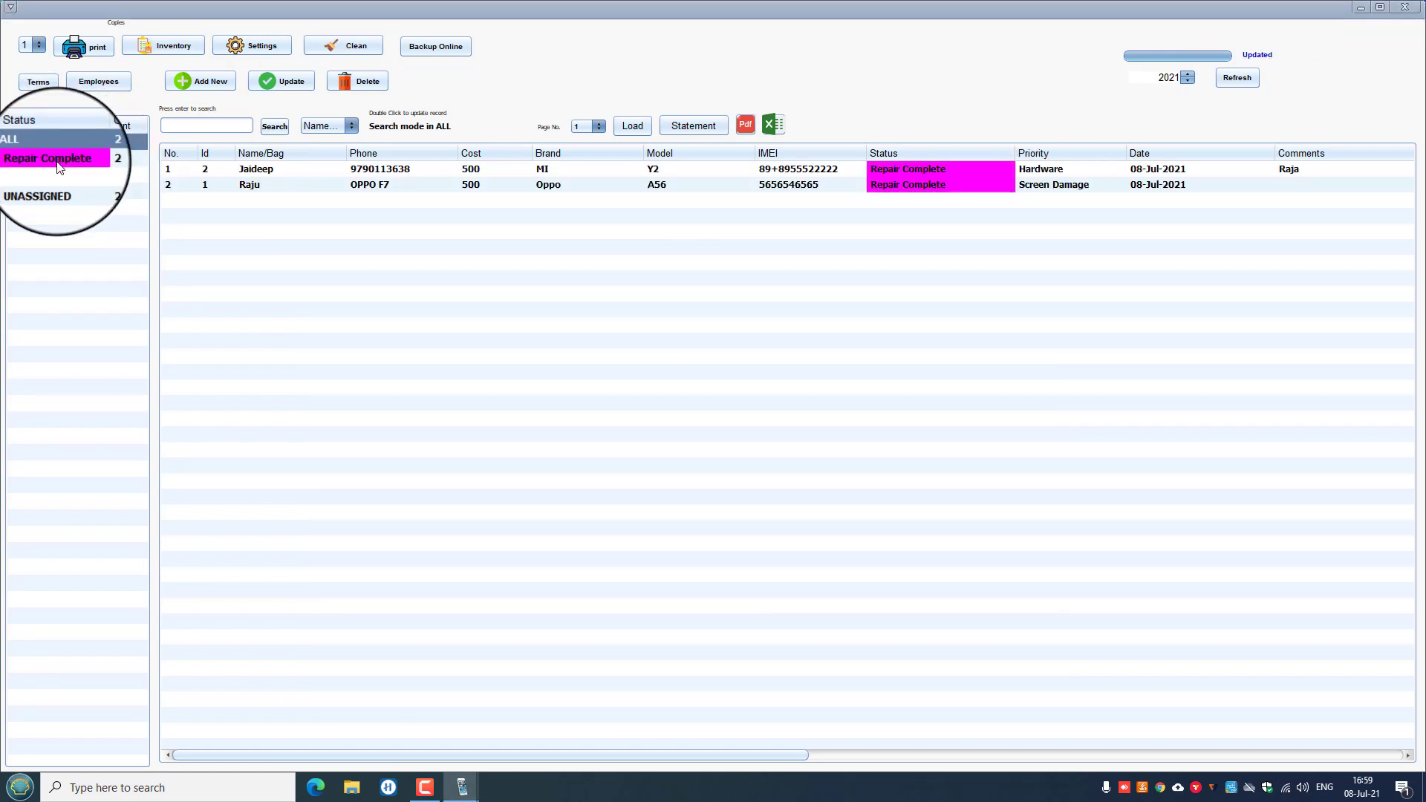
left_click(56, 167)
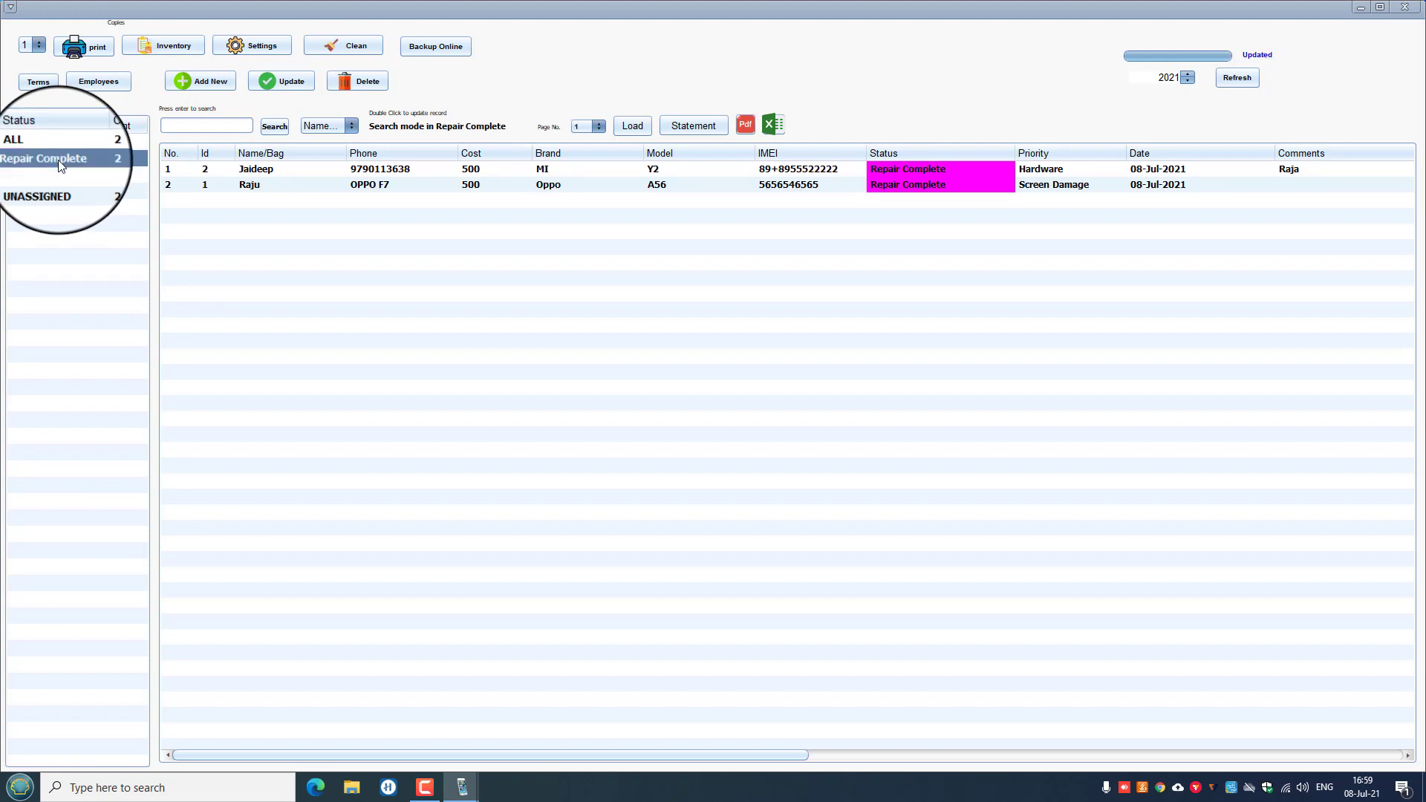
left_click(270, 184)
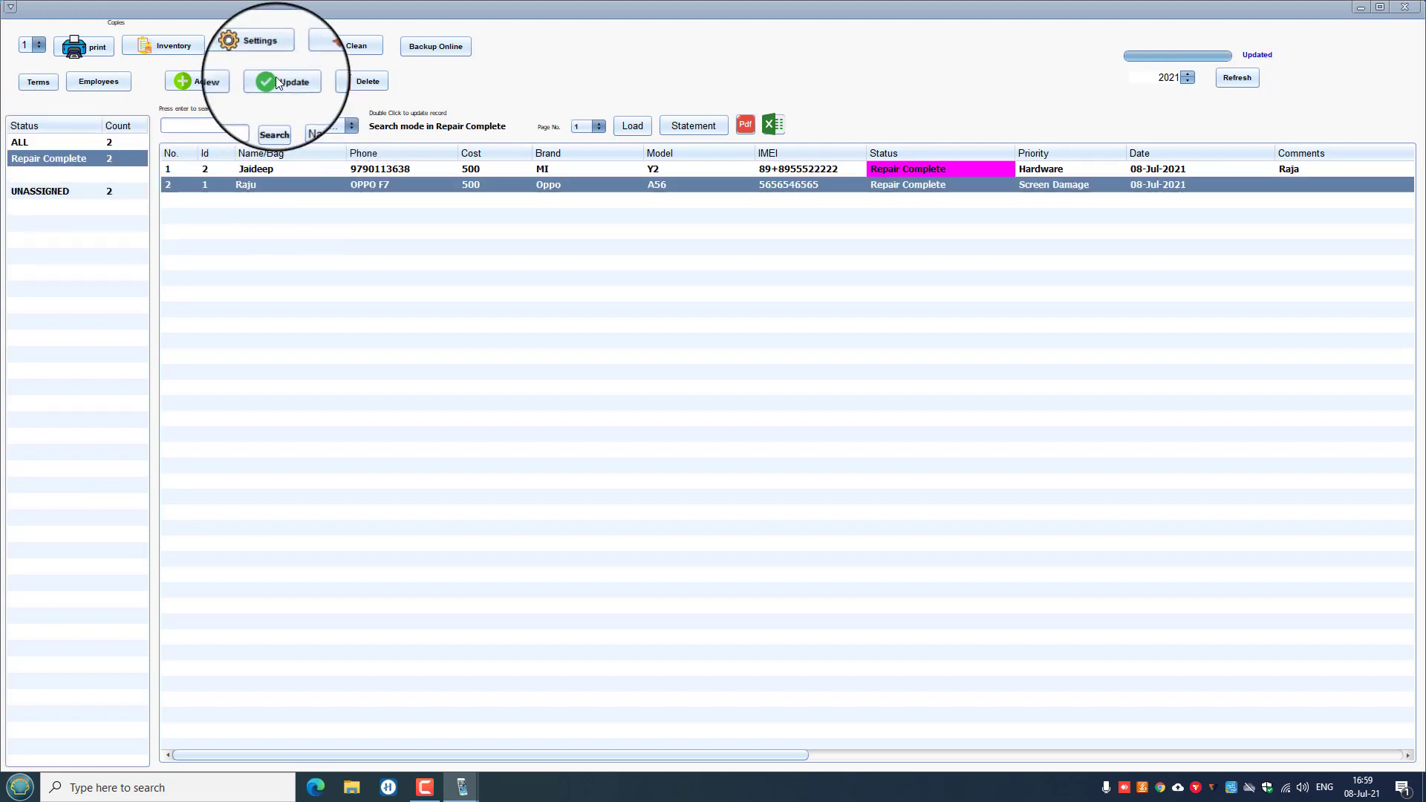
left_click(277, 83)
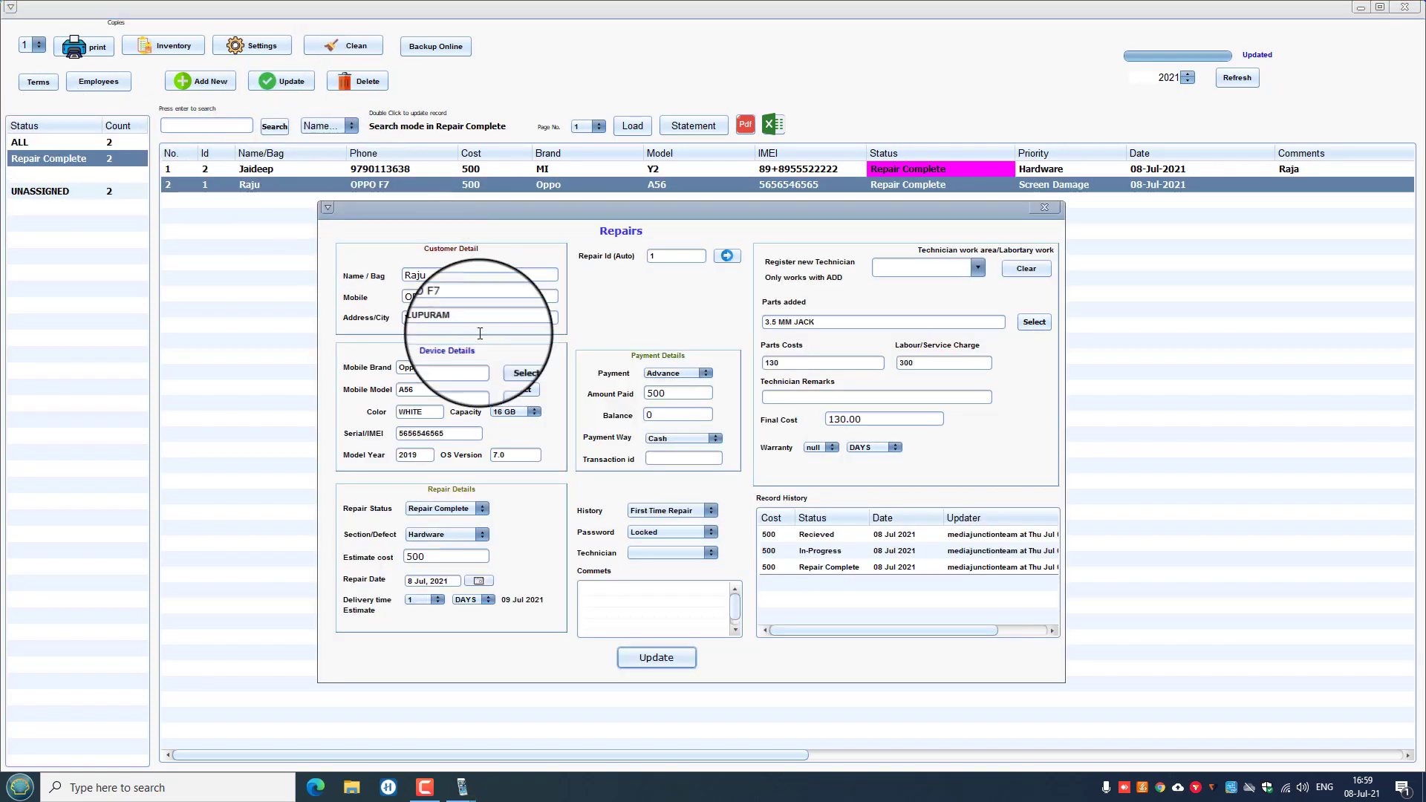
left_click(481, 510)
left_click(456, 570)
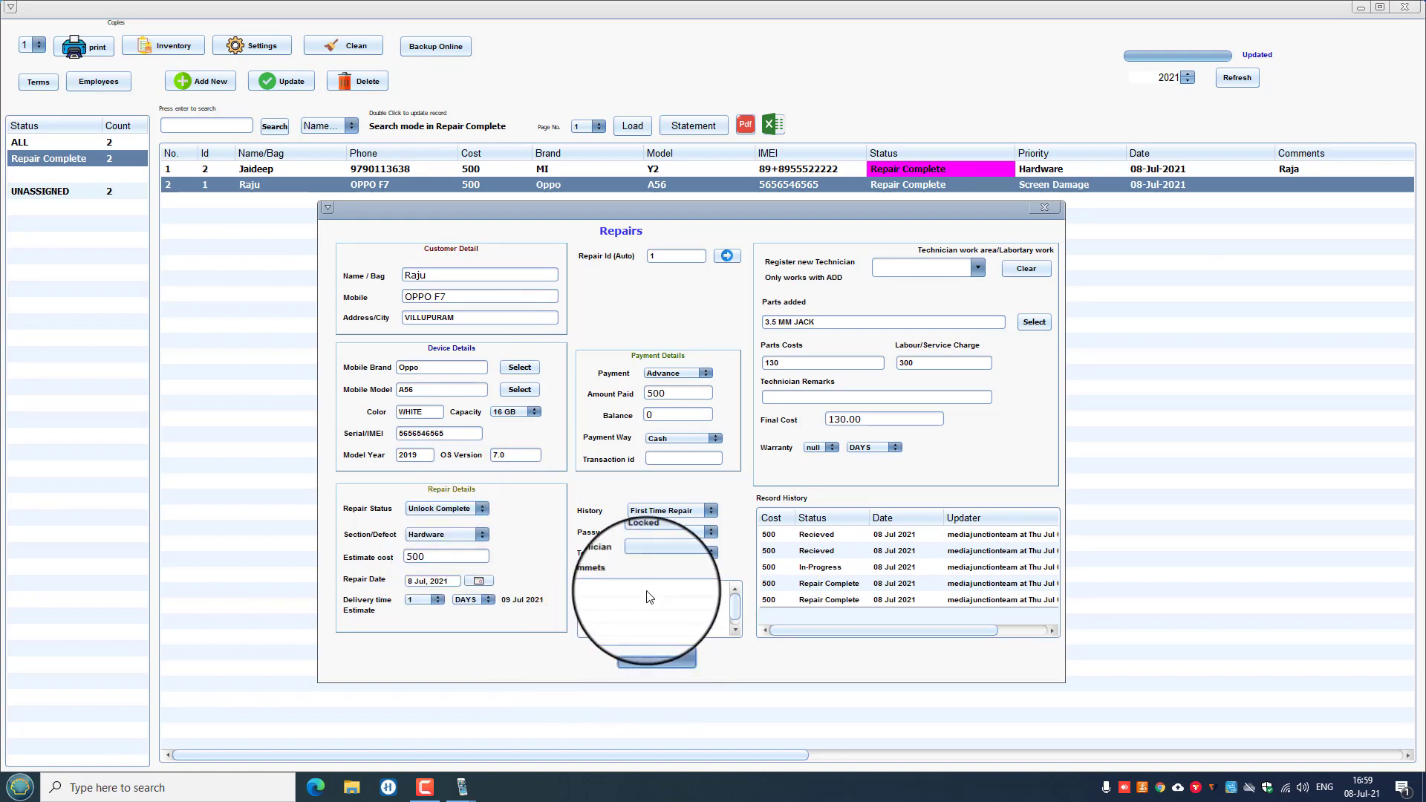
left_click(780, 414)
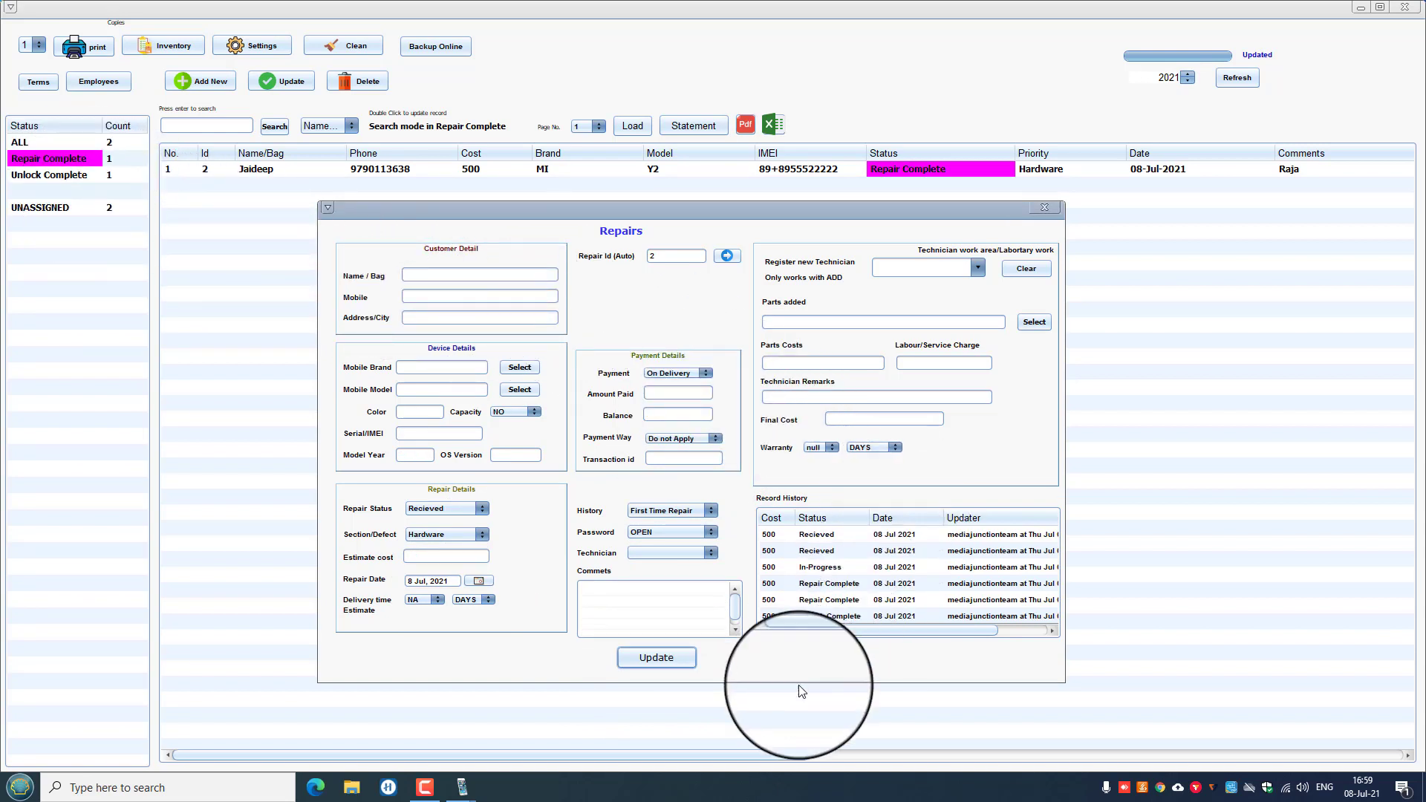
Close the repair form and switch the status filter between Unlock Complete and Repair Complete.
left_click(1045, 207)
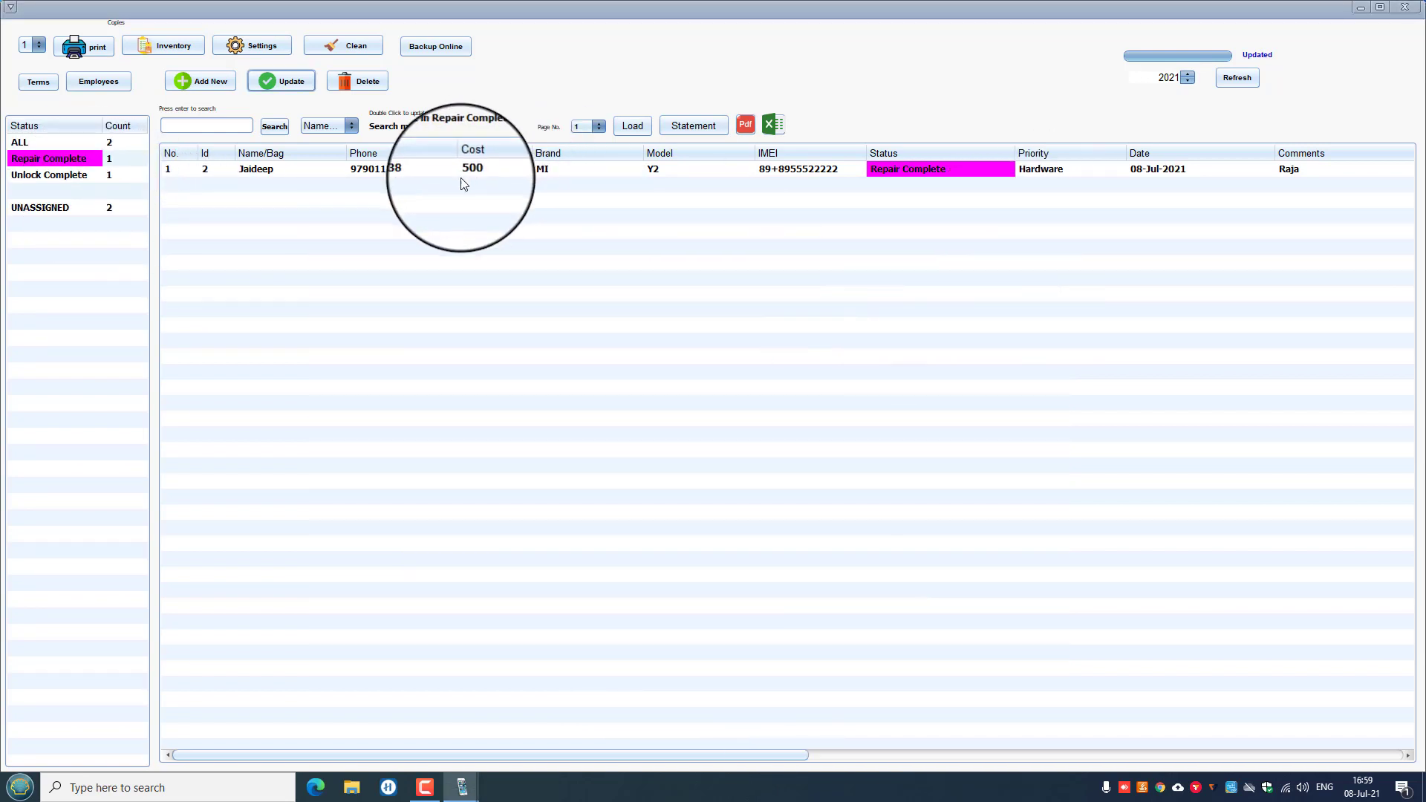
left_click(68, 177)
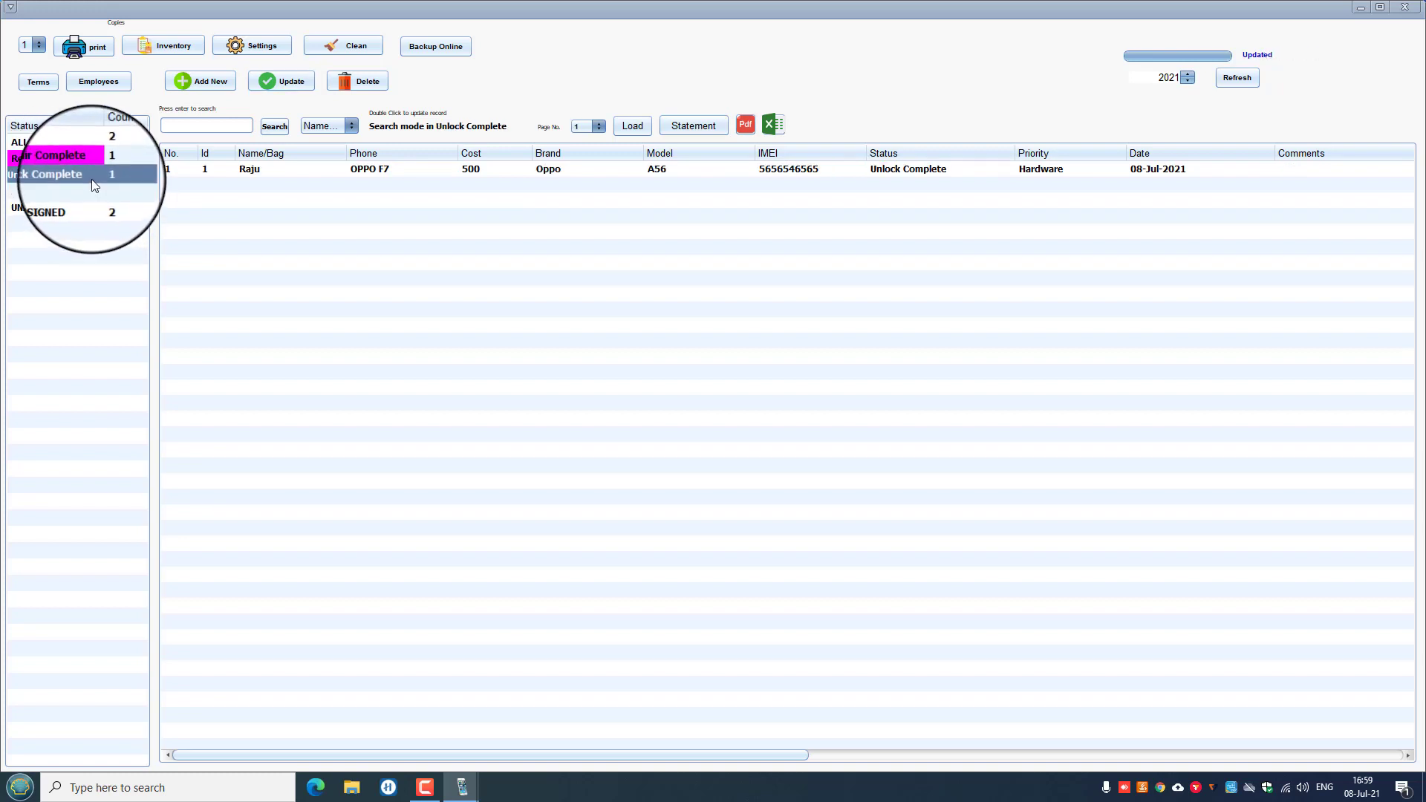
left_click(63, 175)
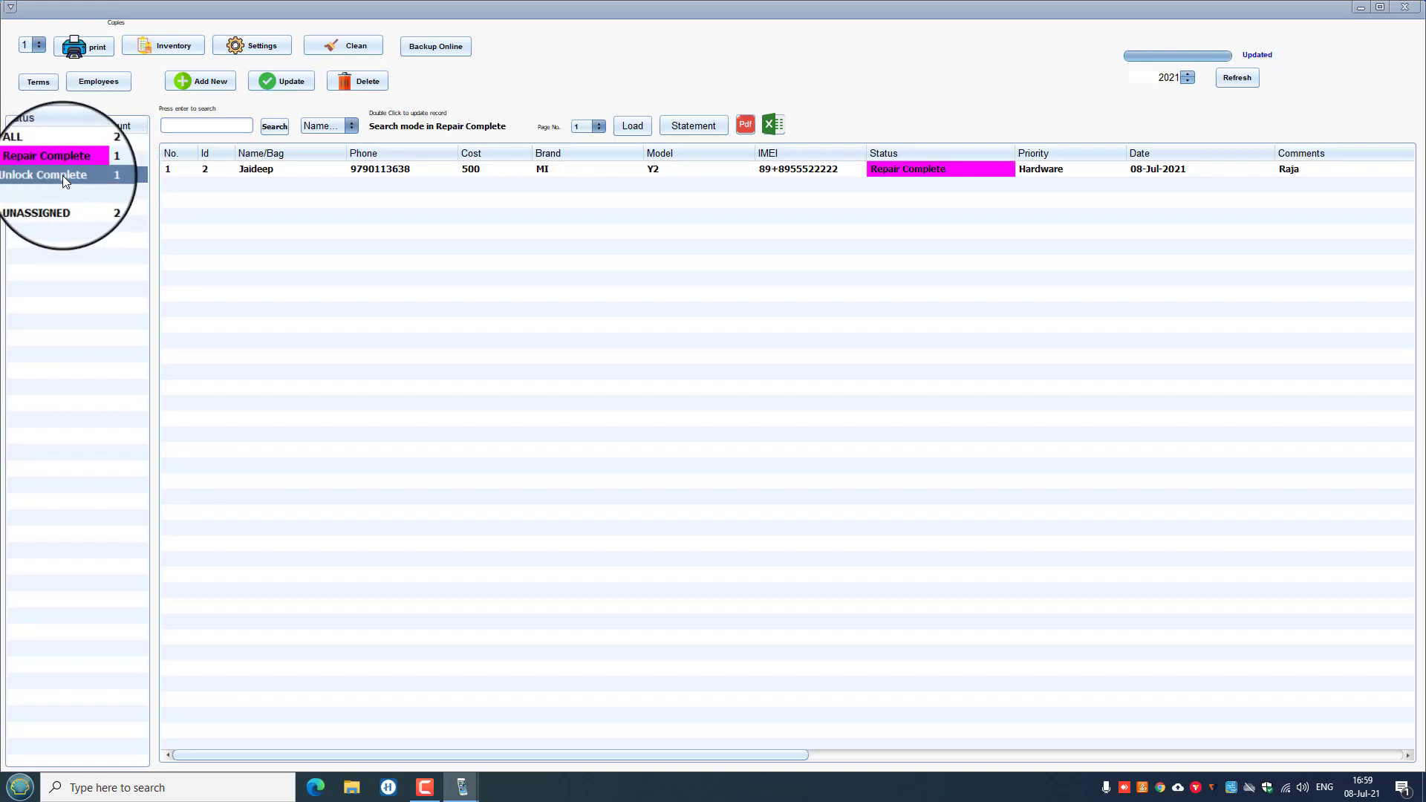
left_click(67, 154)
left_click(64, 177)
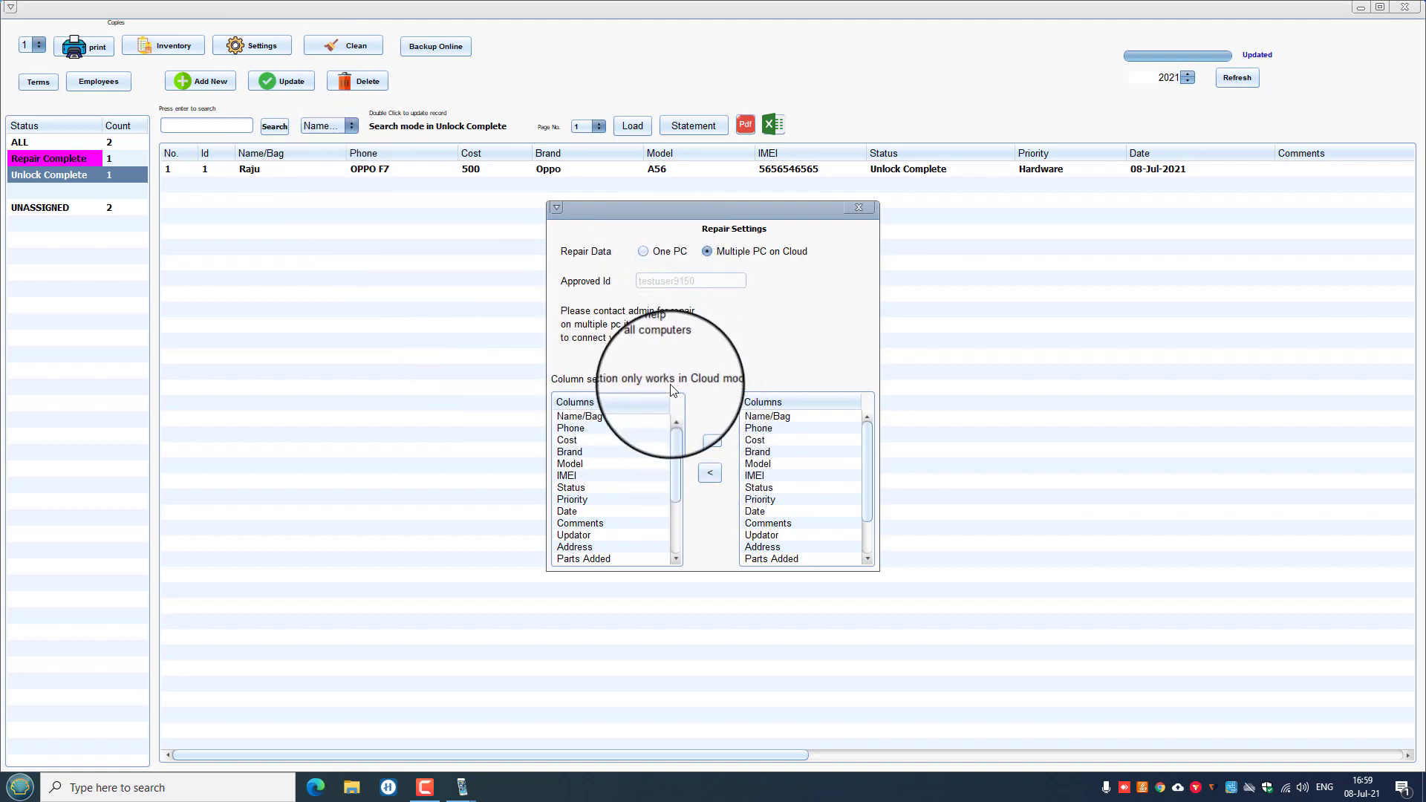
Close the repair settings and exit the repairs department to the home screen.
left_click_drag(675, 455, 677, 524)
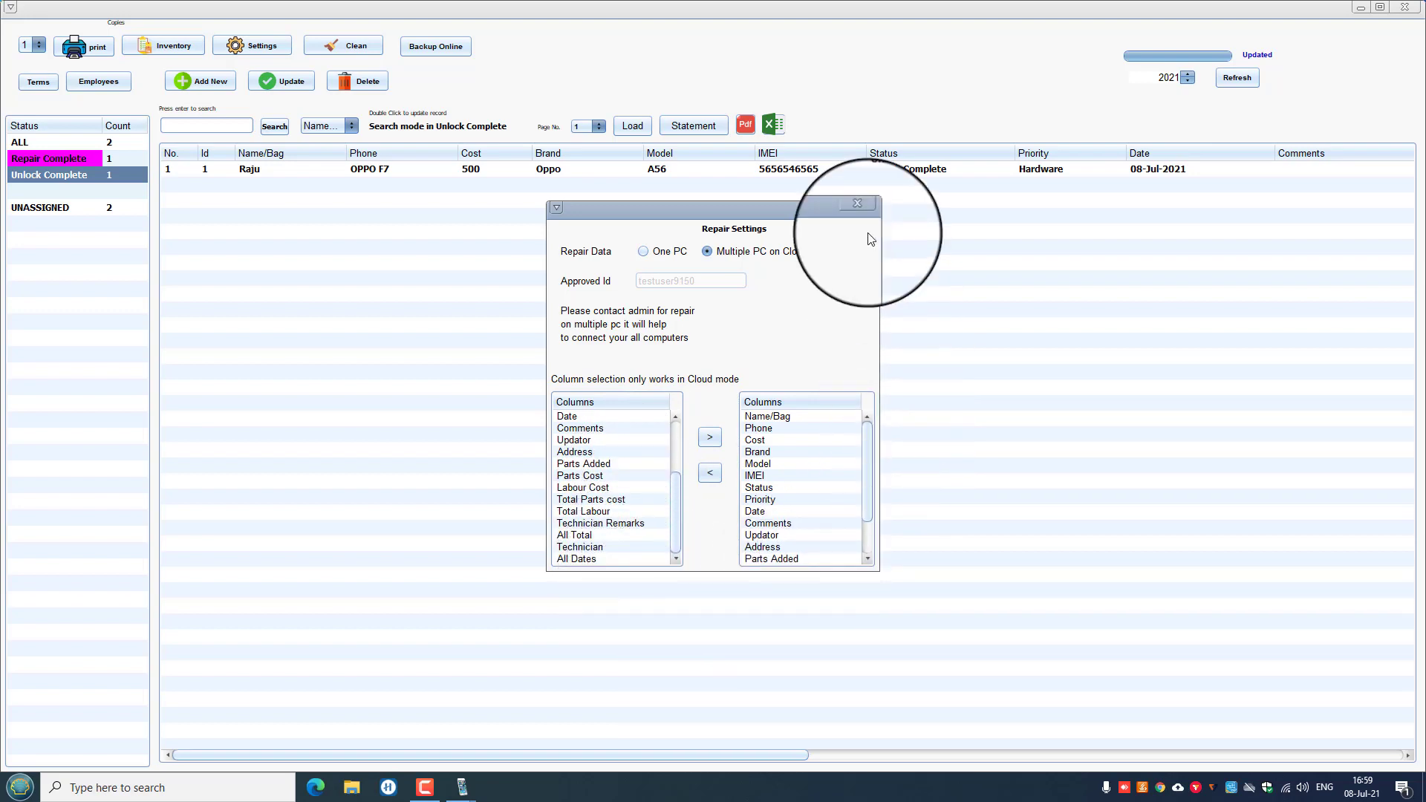
left_click(859, 207)
left_click(1415, 11)
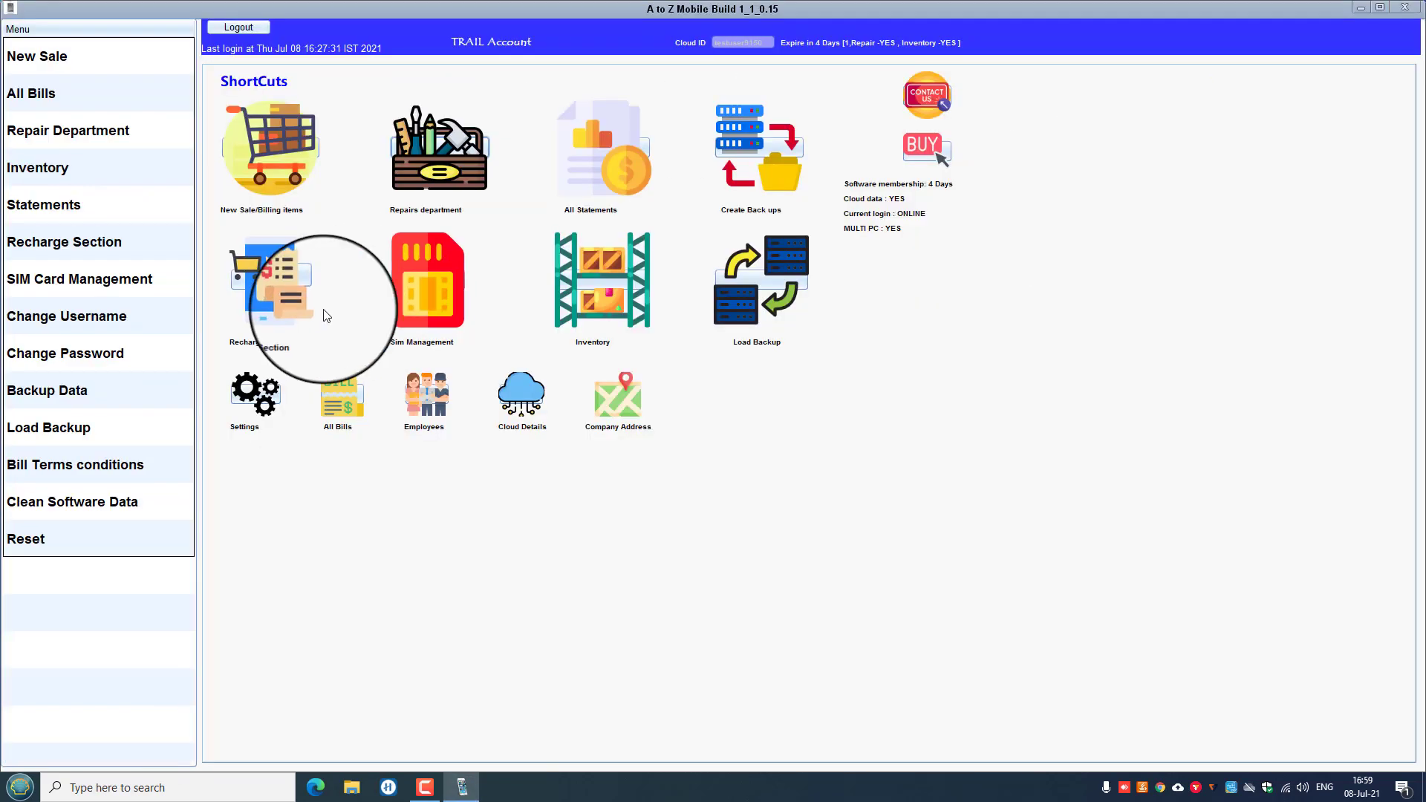
Reopen repairs to select the OPPO F7 job, view the employee list, then close both windows.
left_click(436, 159)
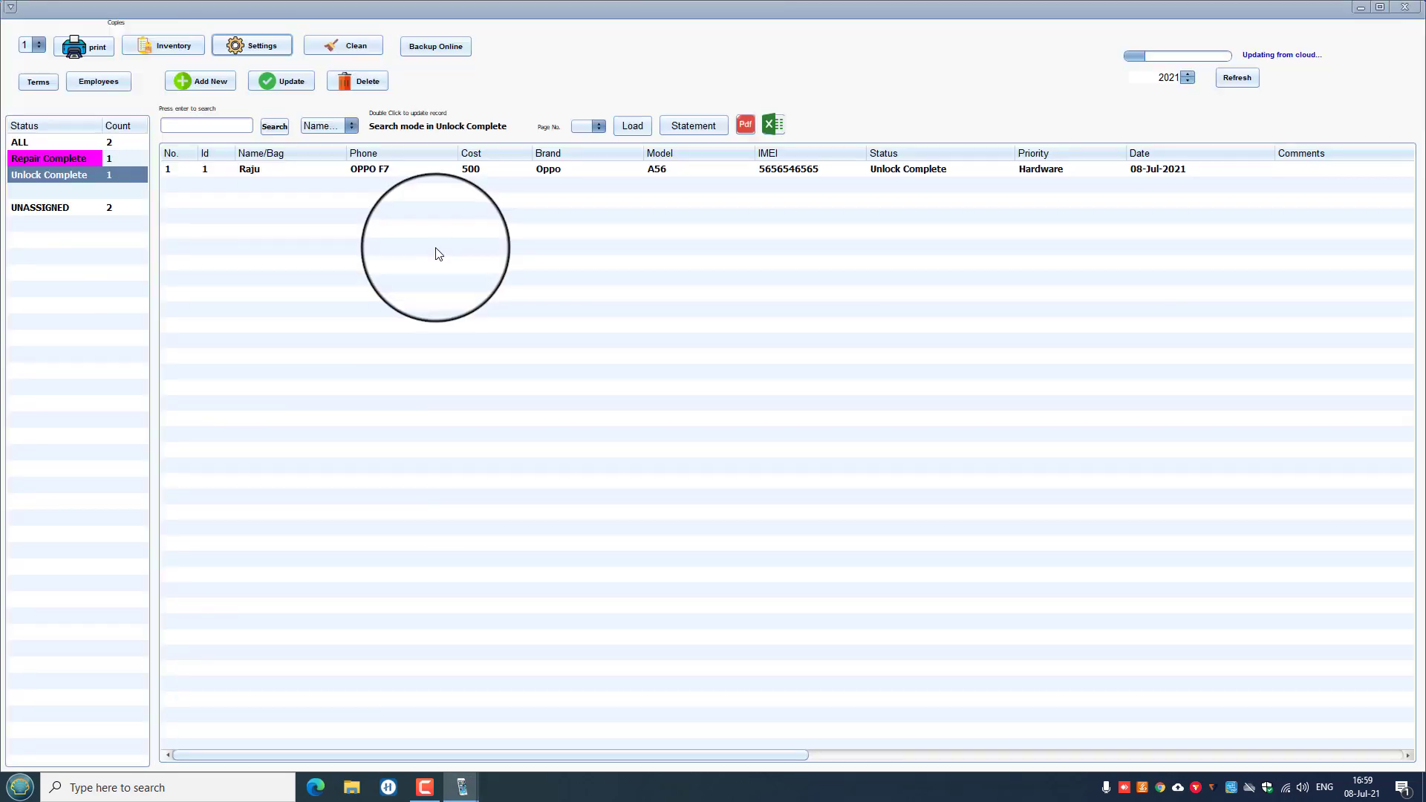
left_click(252, 185)
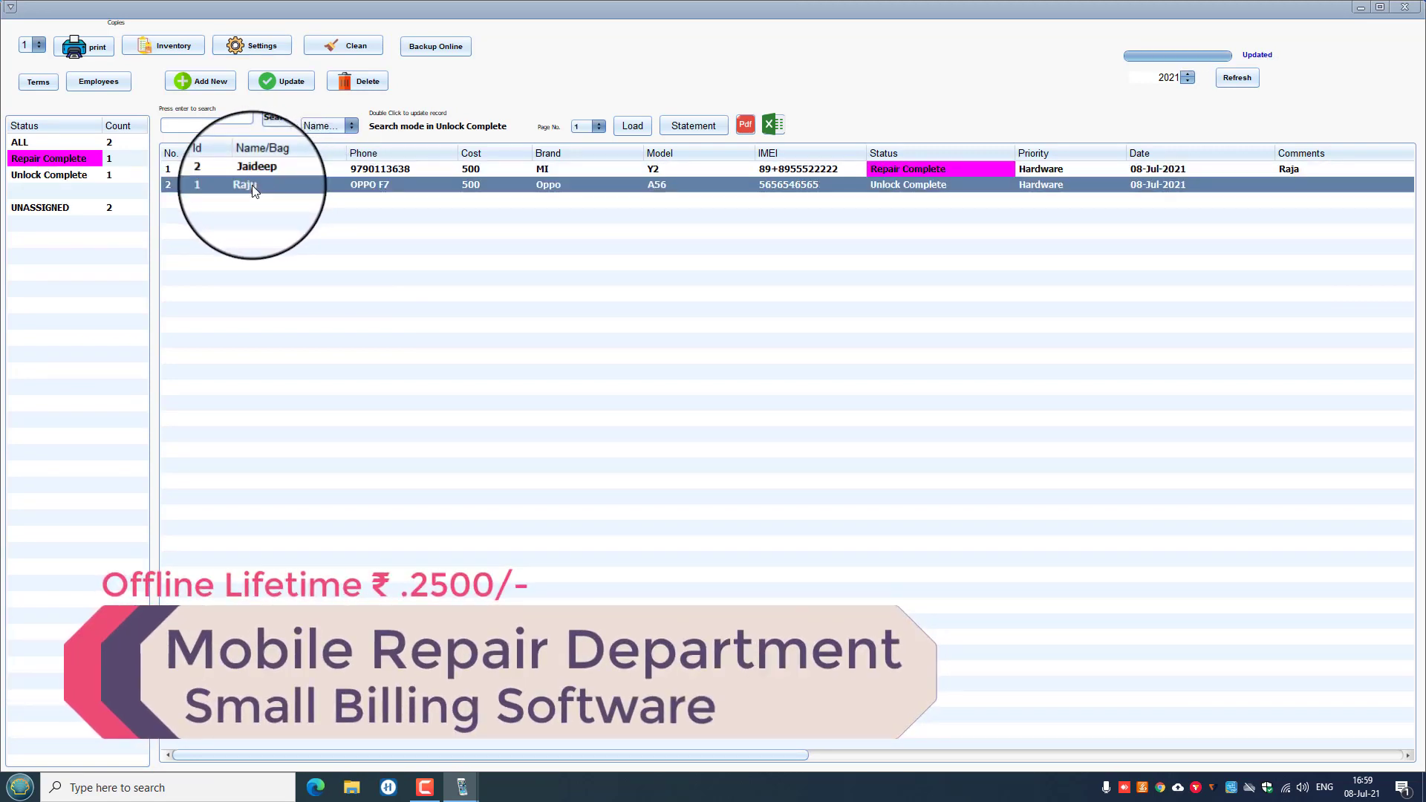
left_click(104, 83)
left_click(498, 288)
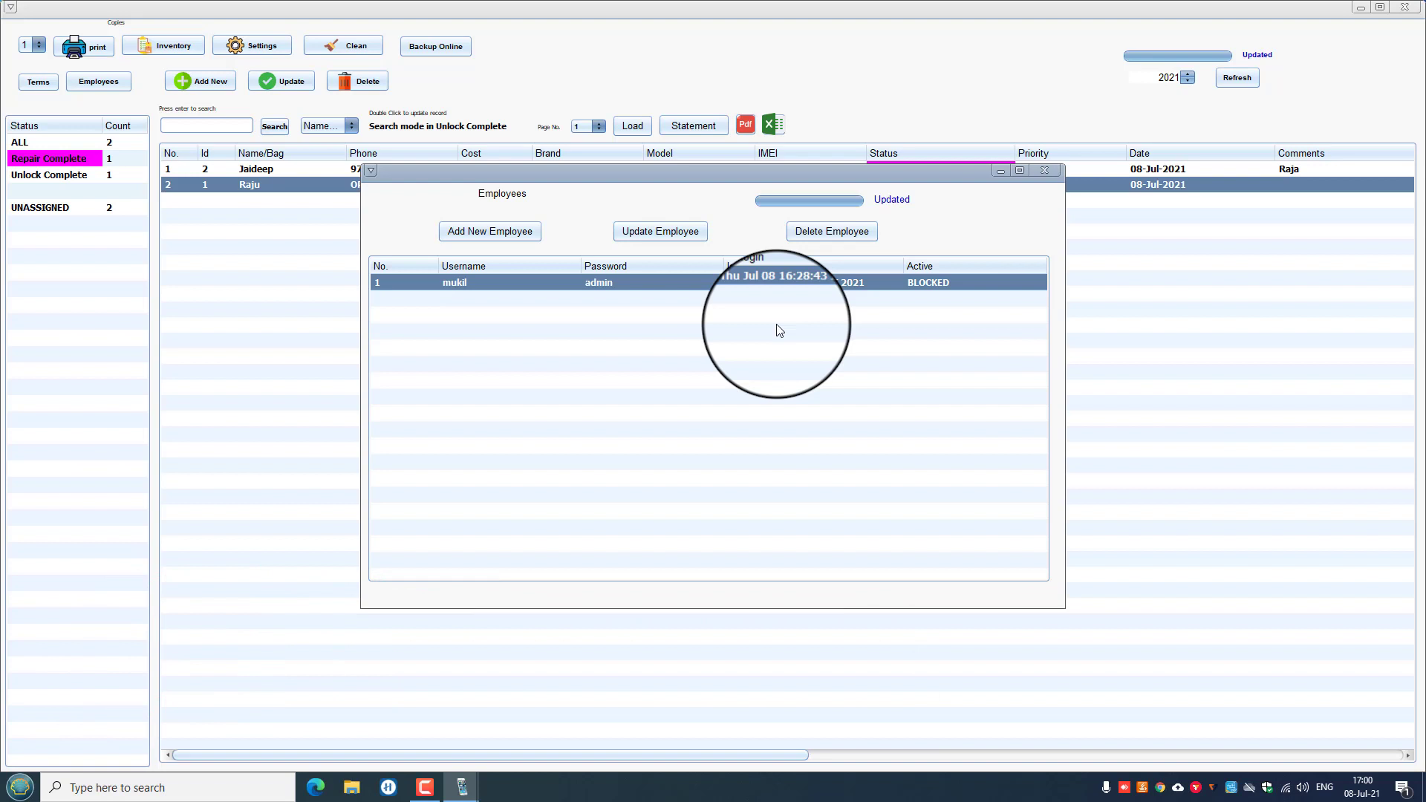
left_click(1044, 170)
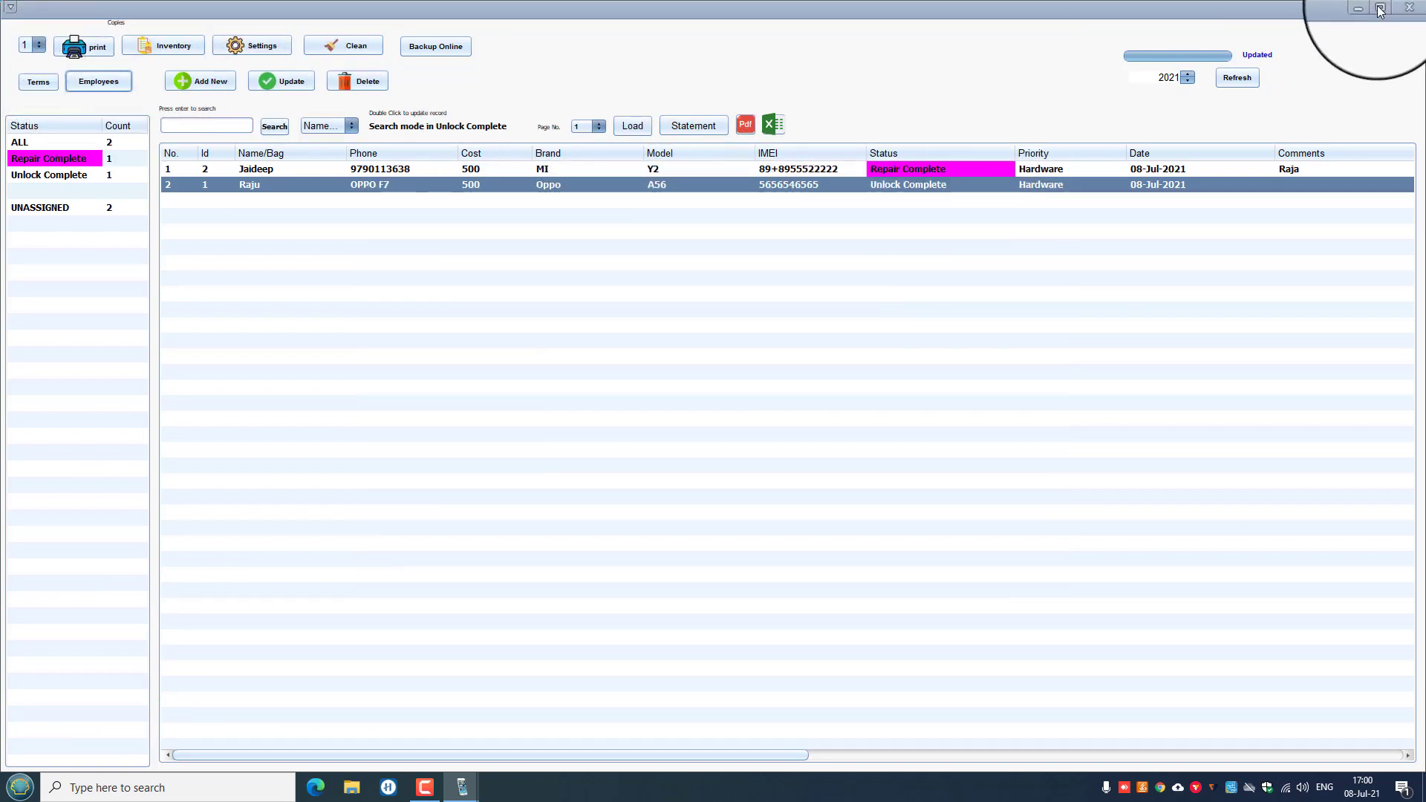
left_click(1414, 9)
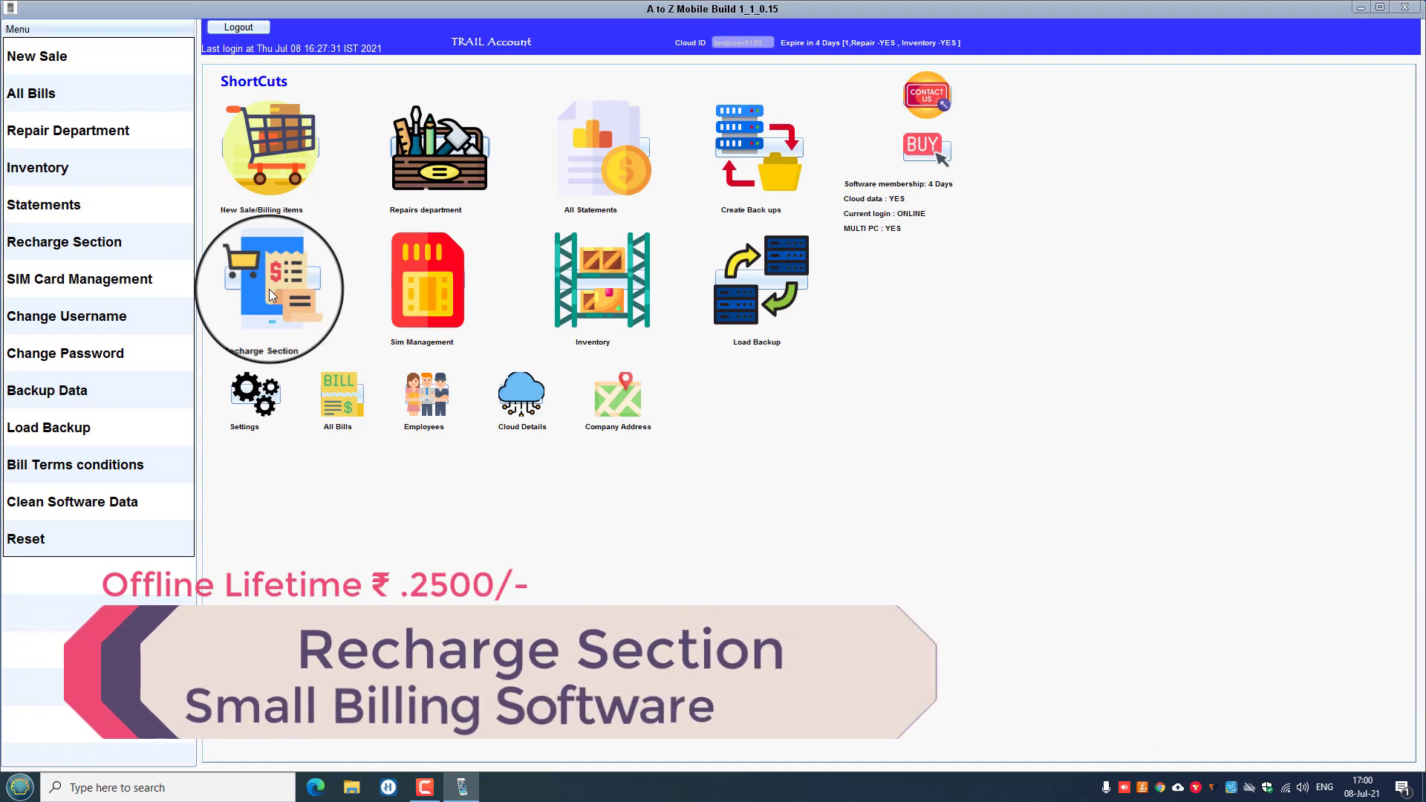
In the Recharge Section, start a new recharge with Jio Fiber as the operator.
left_click(268, 291)
left_click(257, 78)
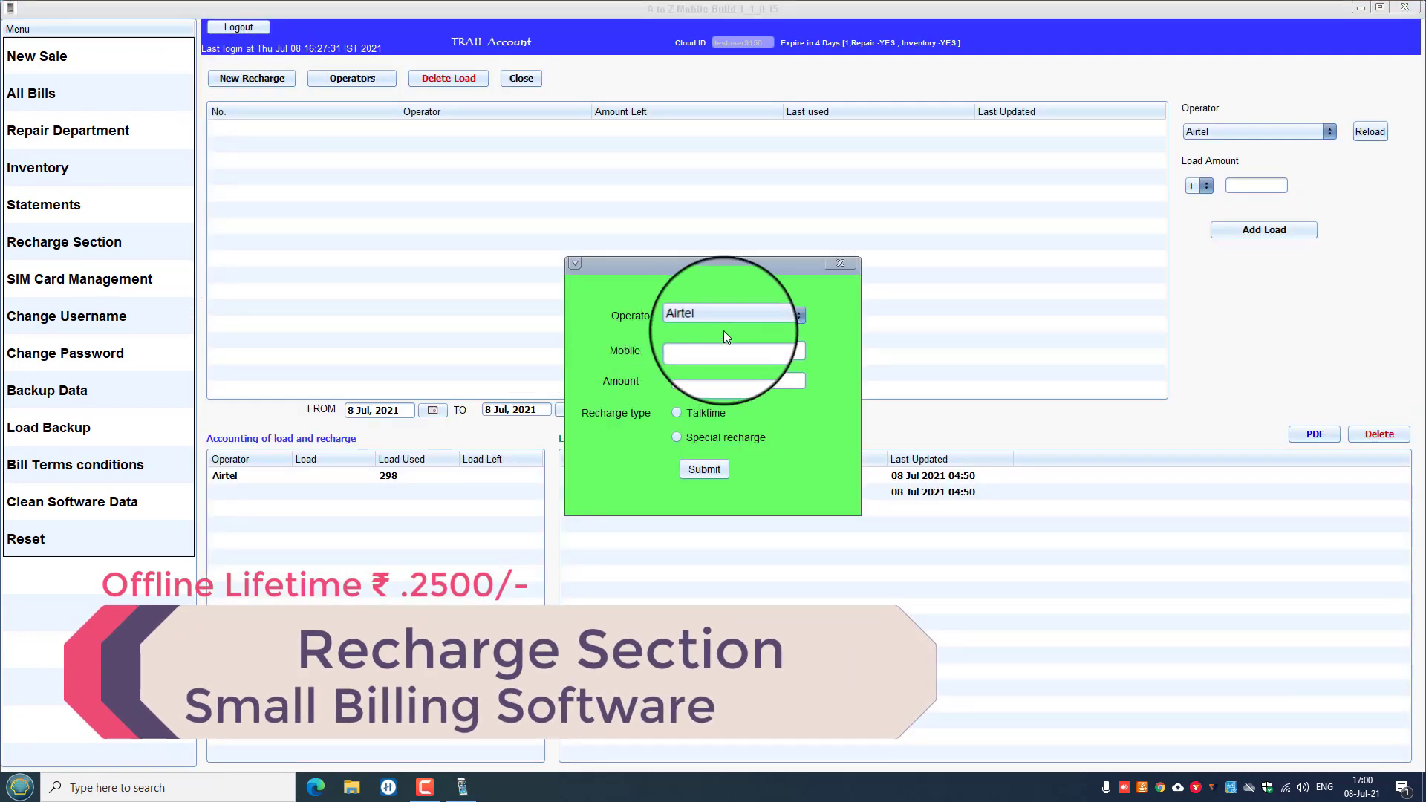
left_click(799, 315)
left_click_drag(804, 386, 802, 468)
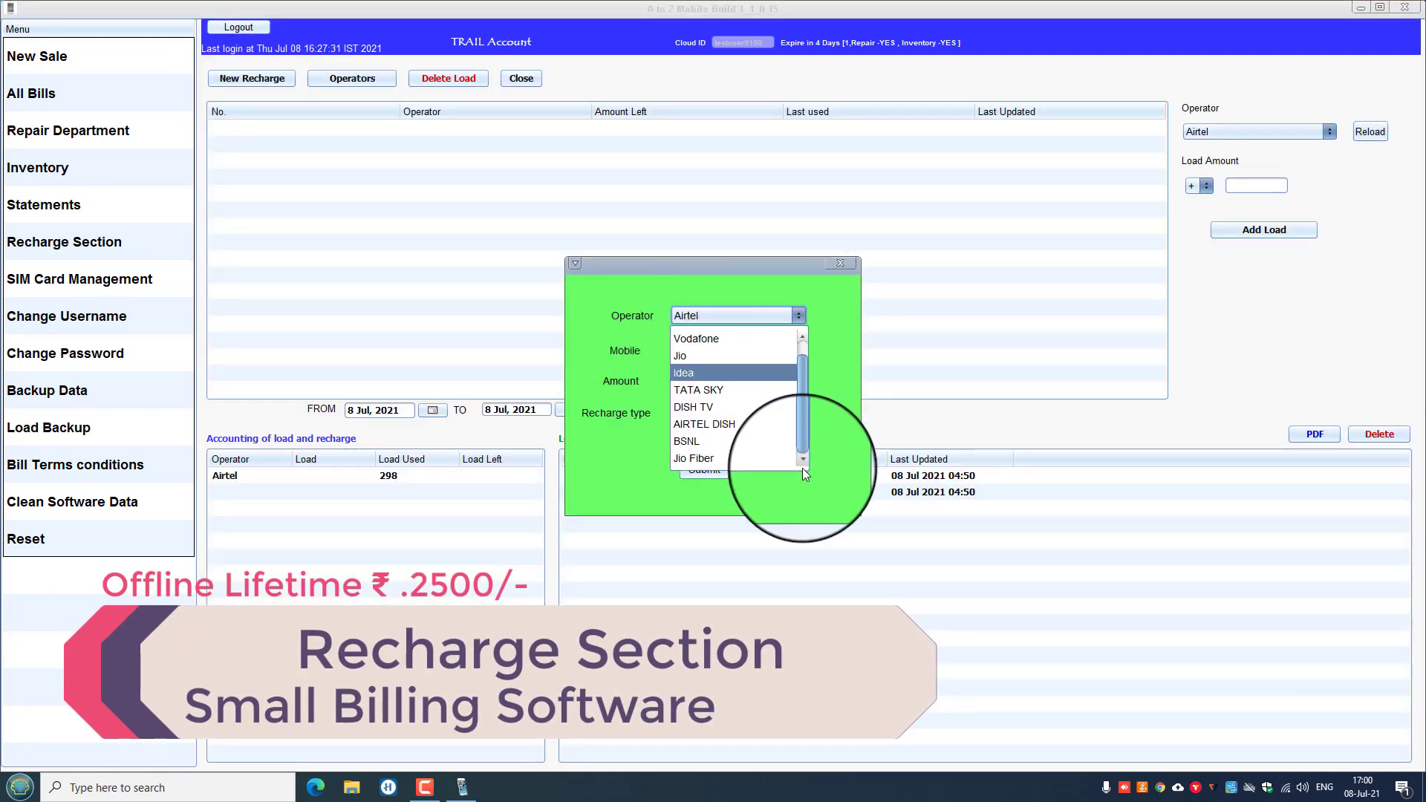
left_click(695, 457)
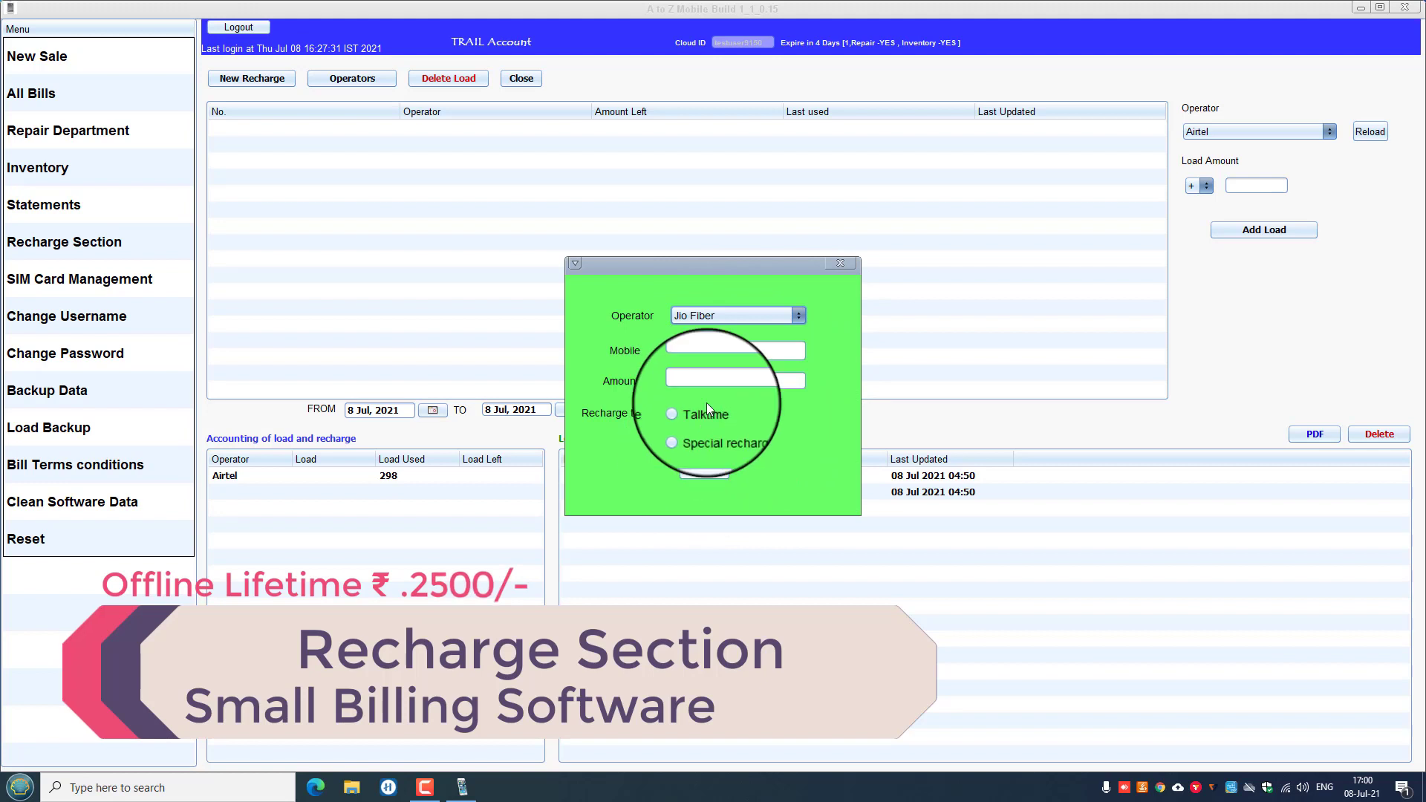
left_click(796, 320)
left_click(719, 459)
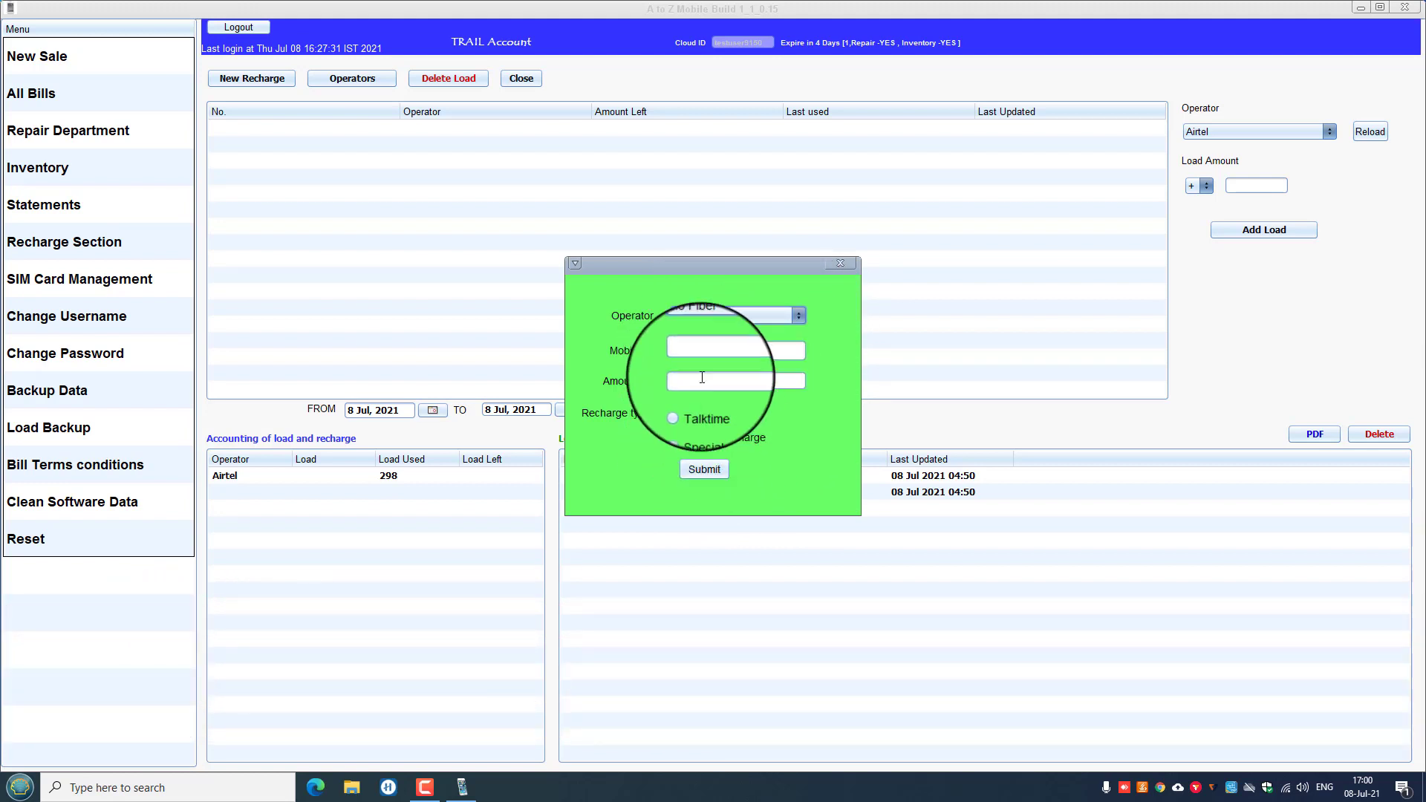
Enter the customer's mobile number, amount 600 and Special recharge type, then submit the recharge.
left_click(696, 353)
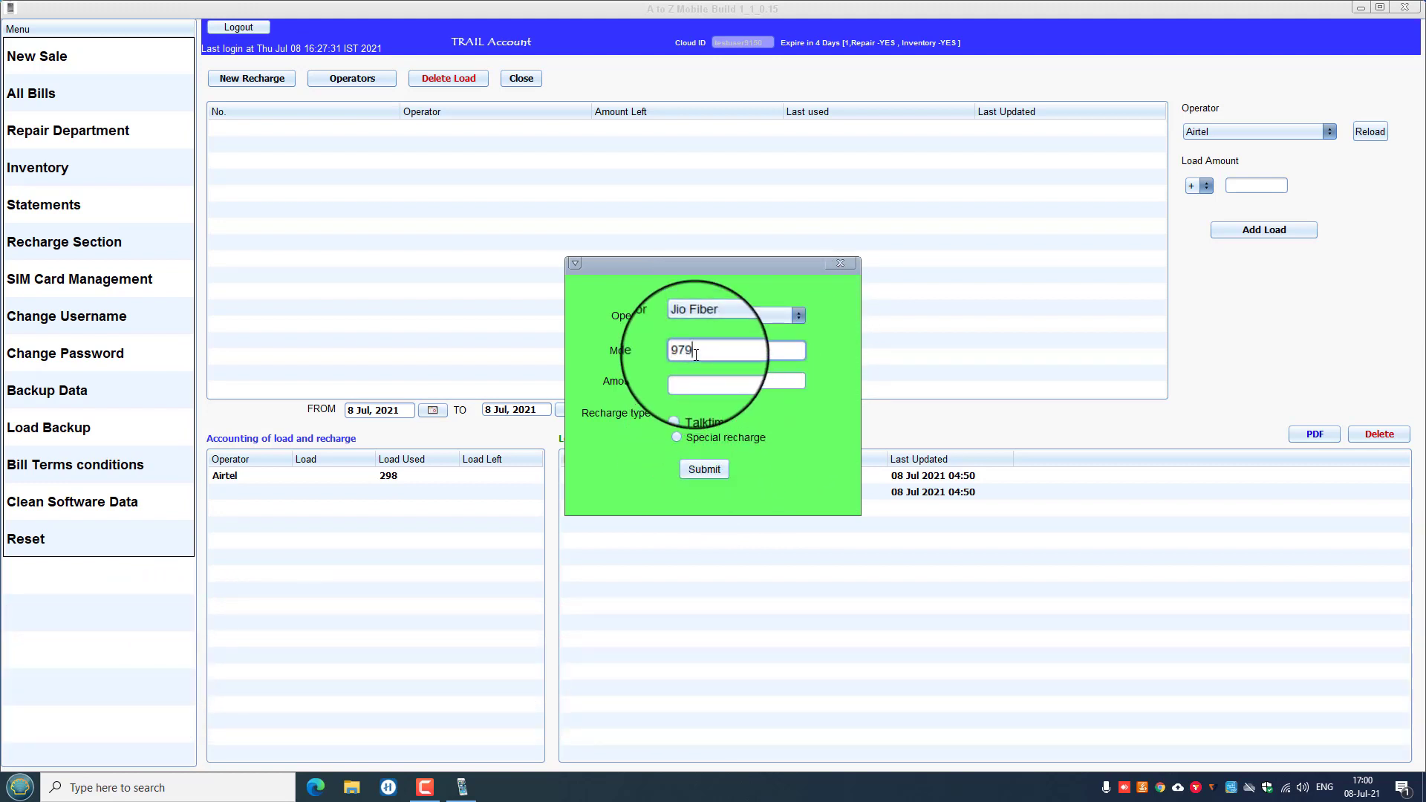
type("979011413")
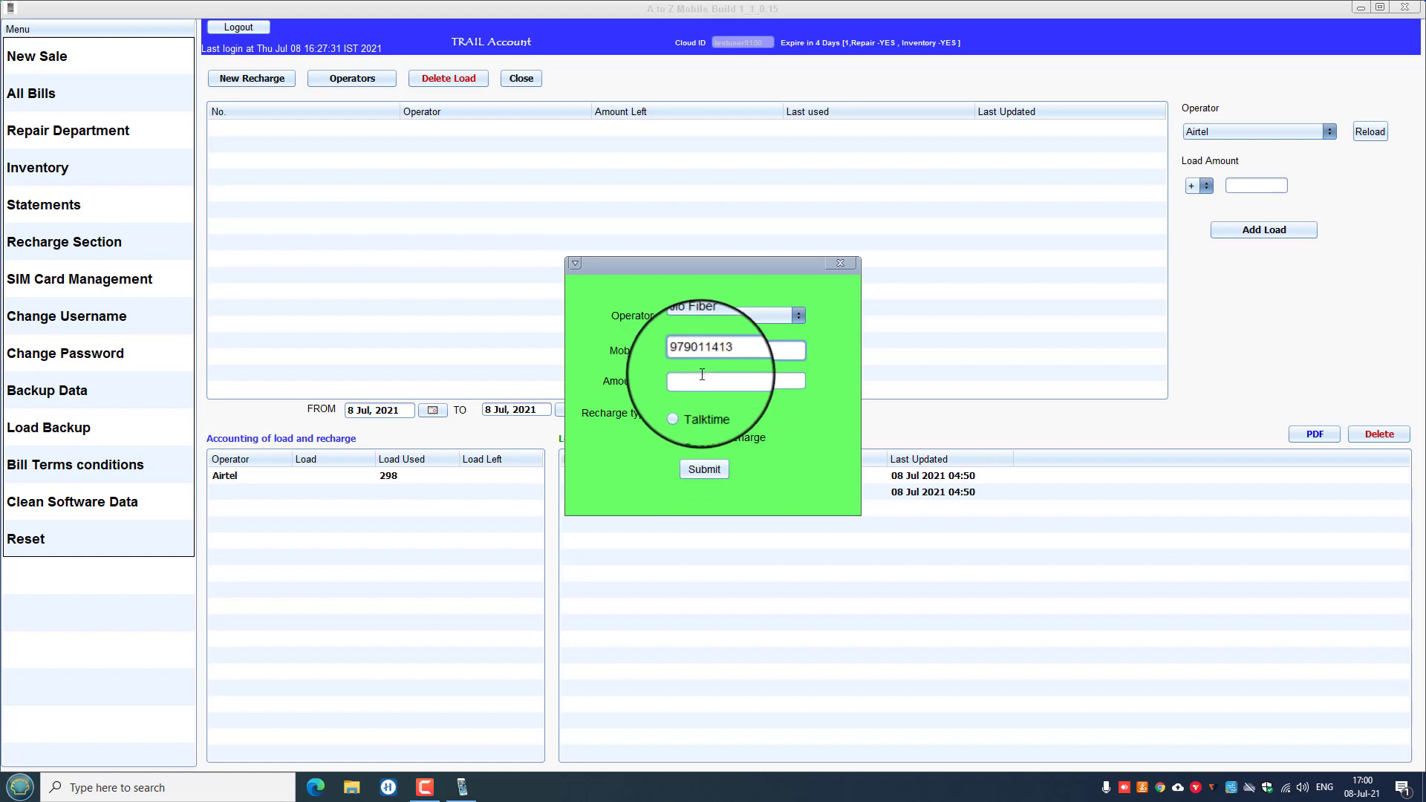
left_click(725, 384)
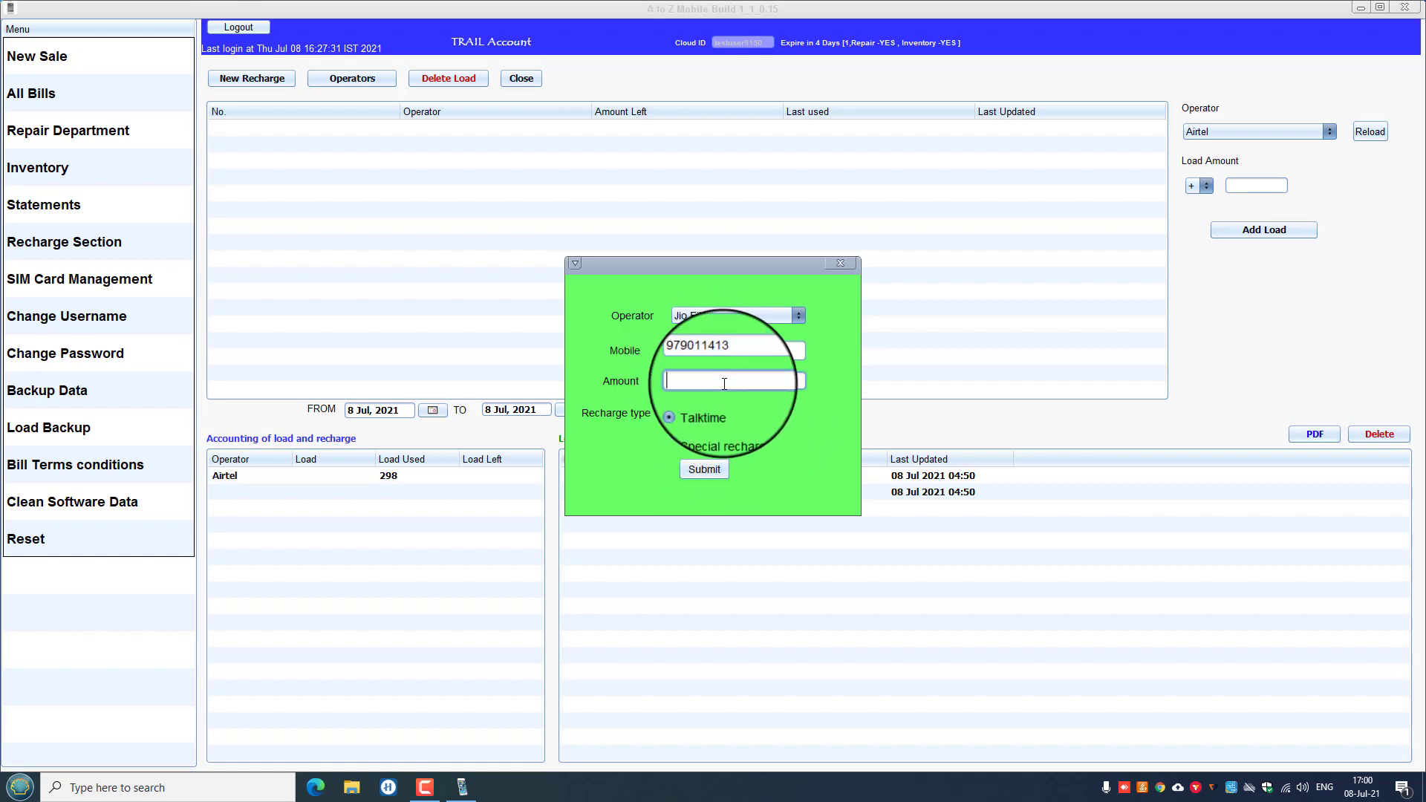
type("600")
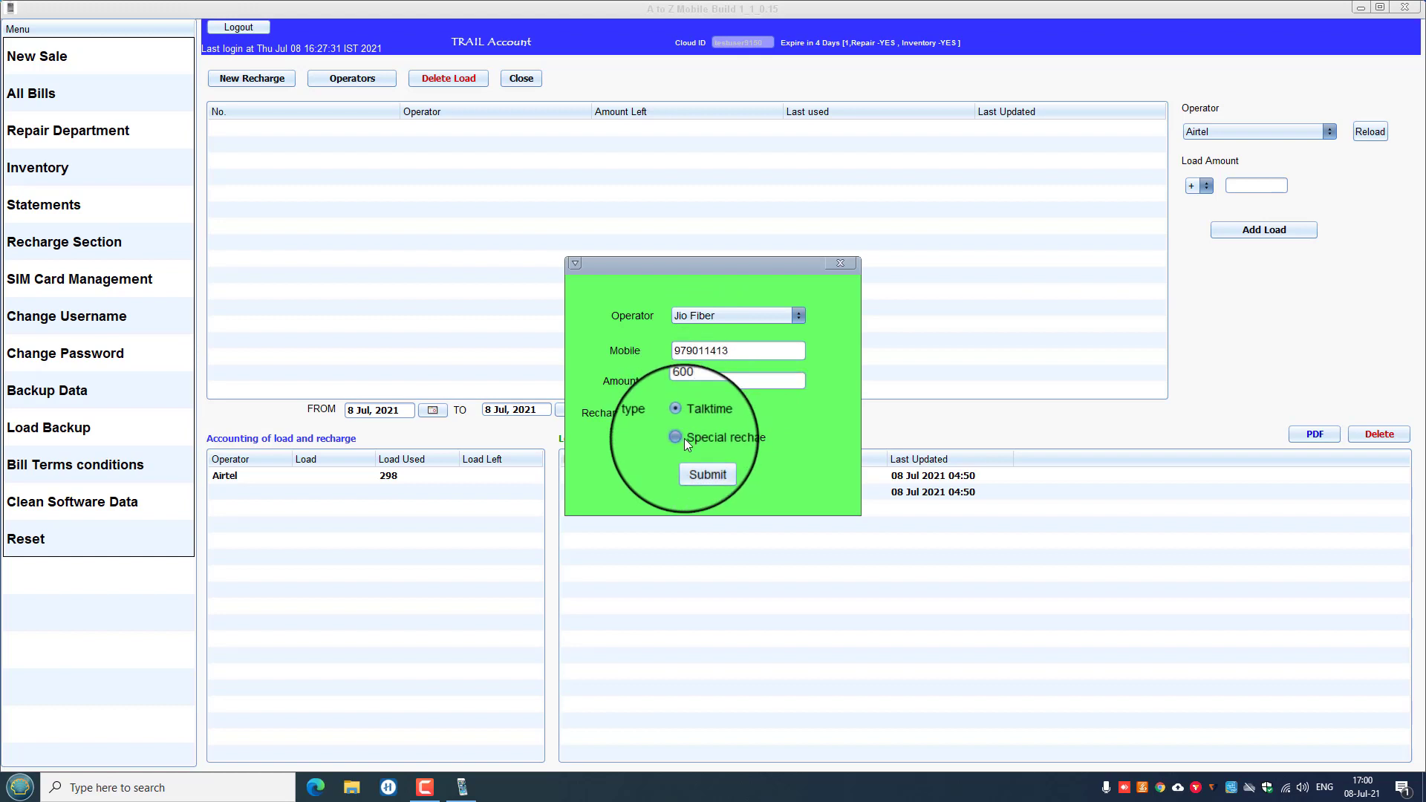
left_click(684, 438)
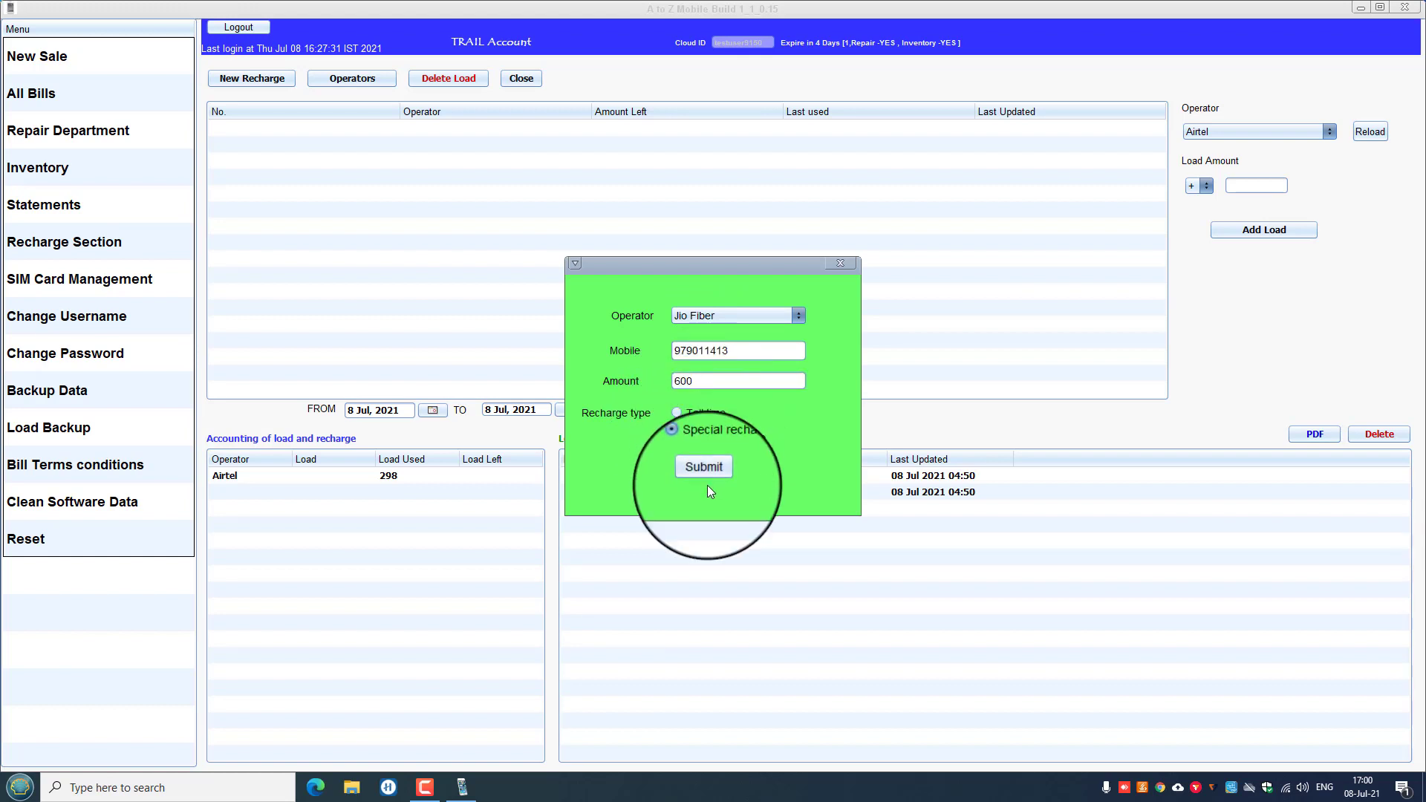
left_click(703, 468)
left_click(781, 419)
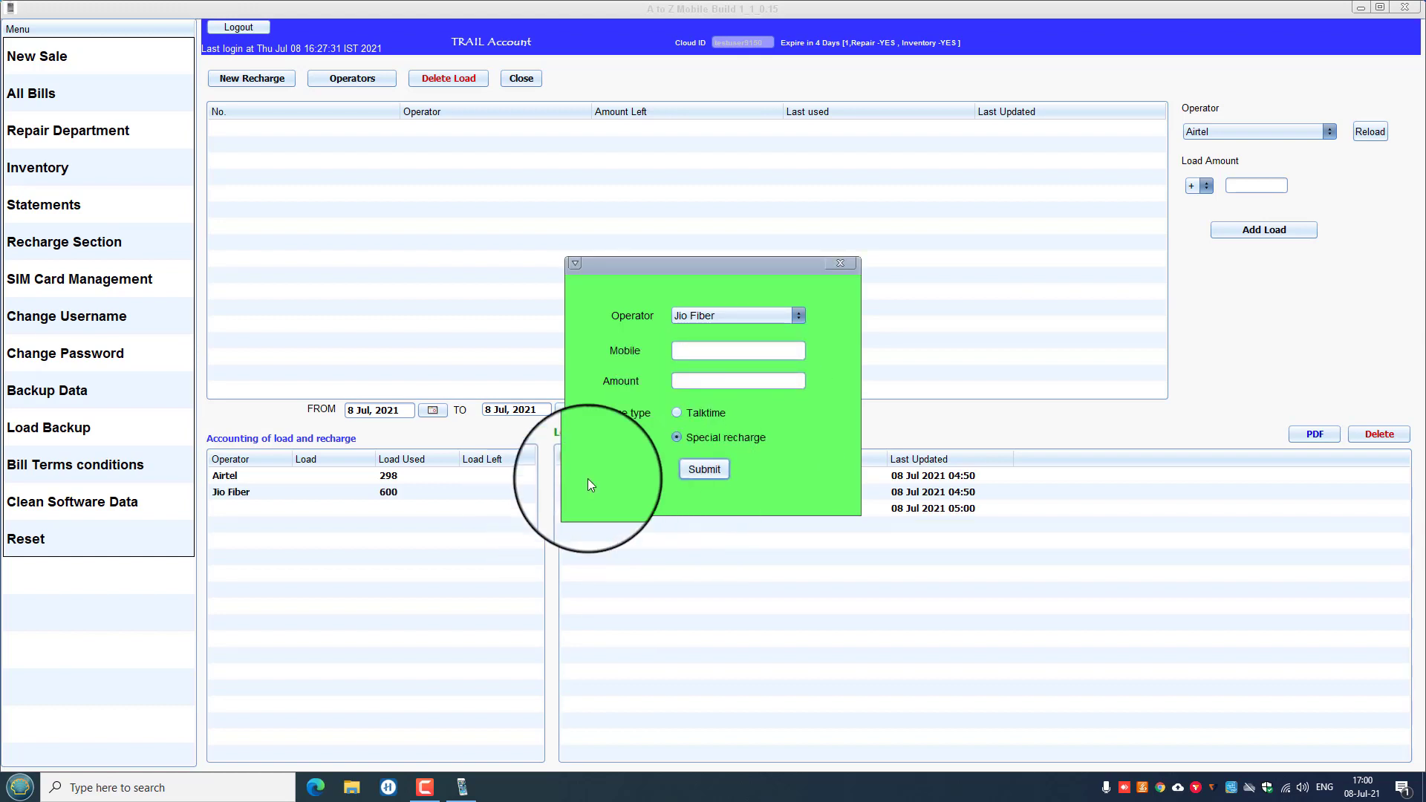
left_click(840, 263)
left_click(669, 507)
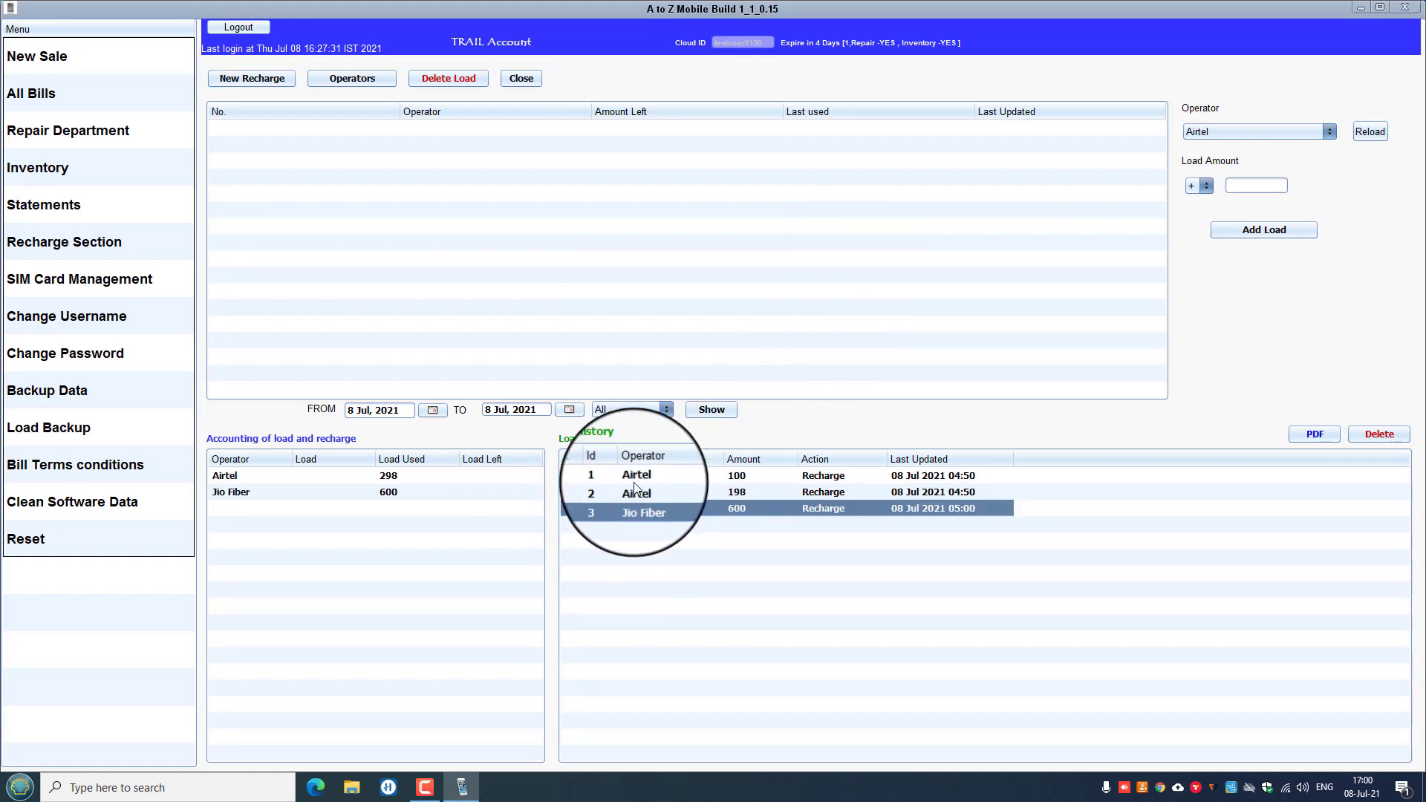
left_click(252, 78)
left_click(782, 318)
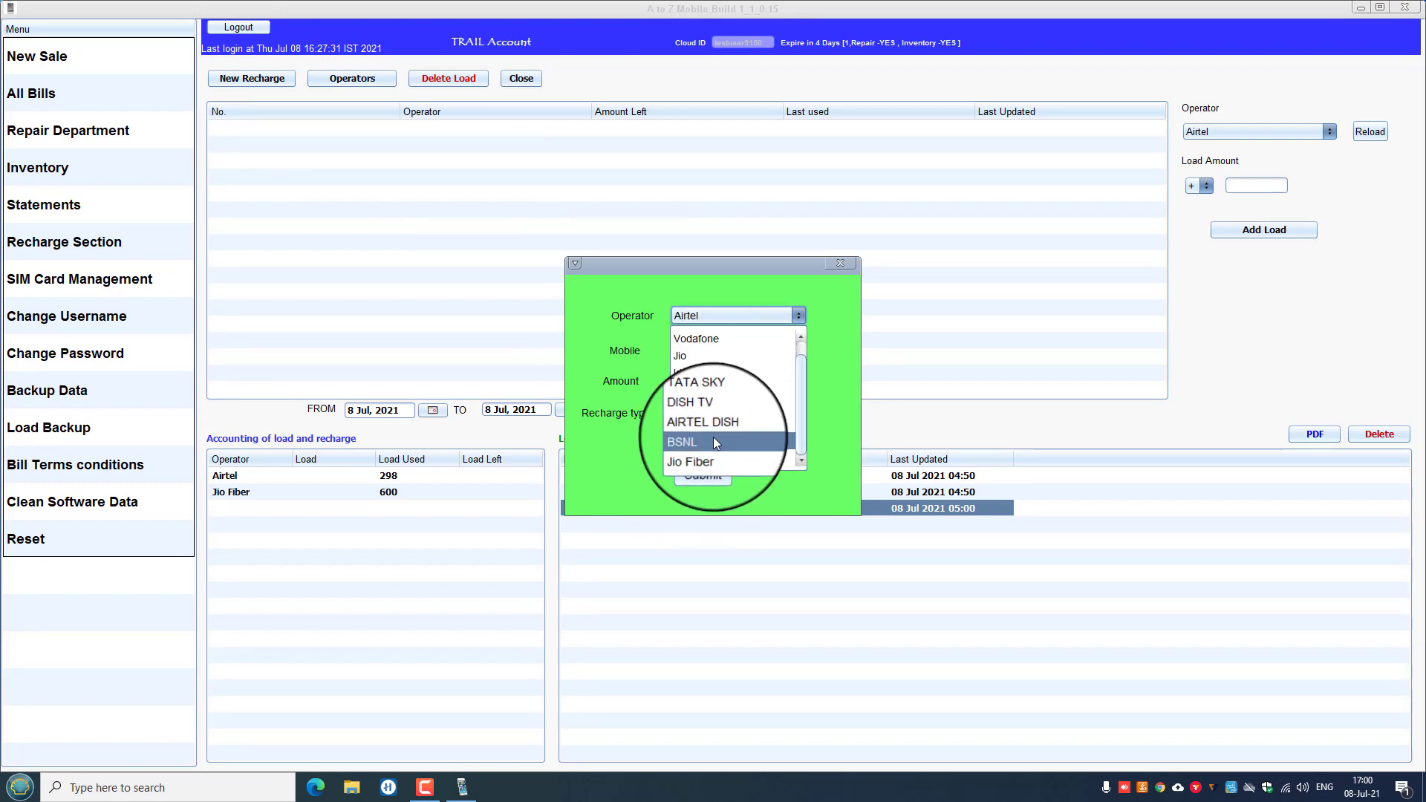
left_click(853, 265)
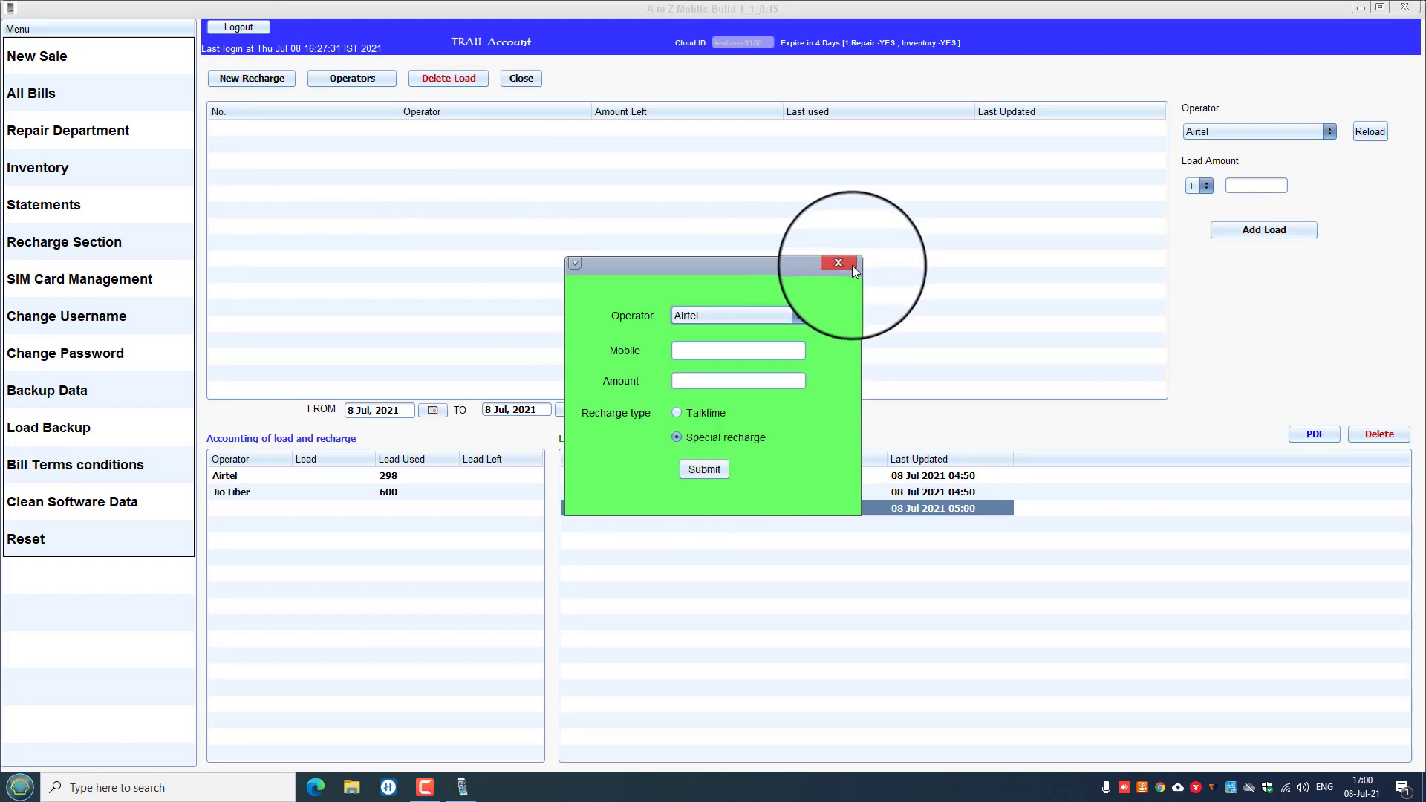
left_click(829, 267)
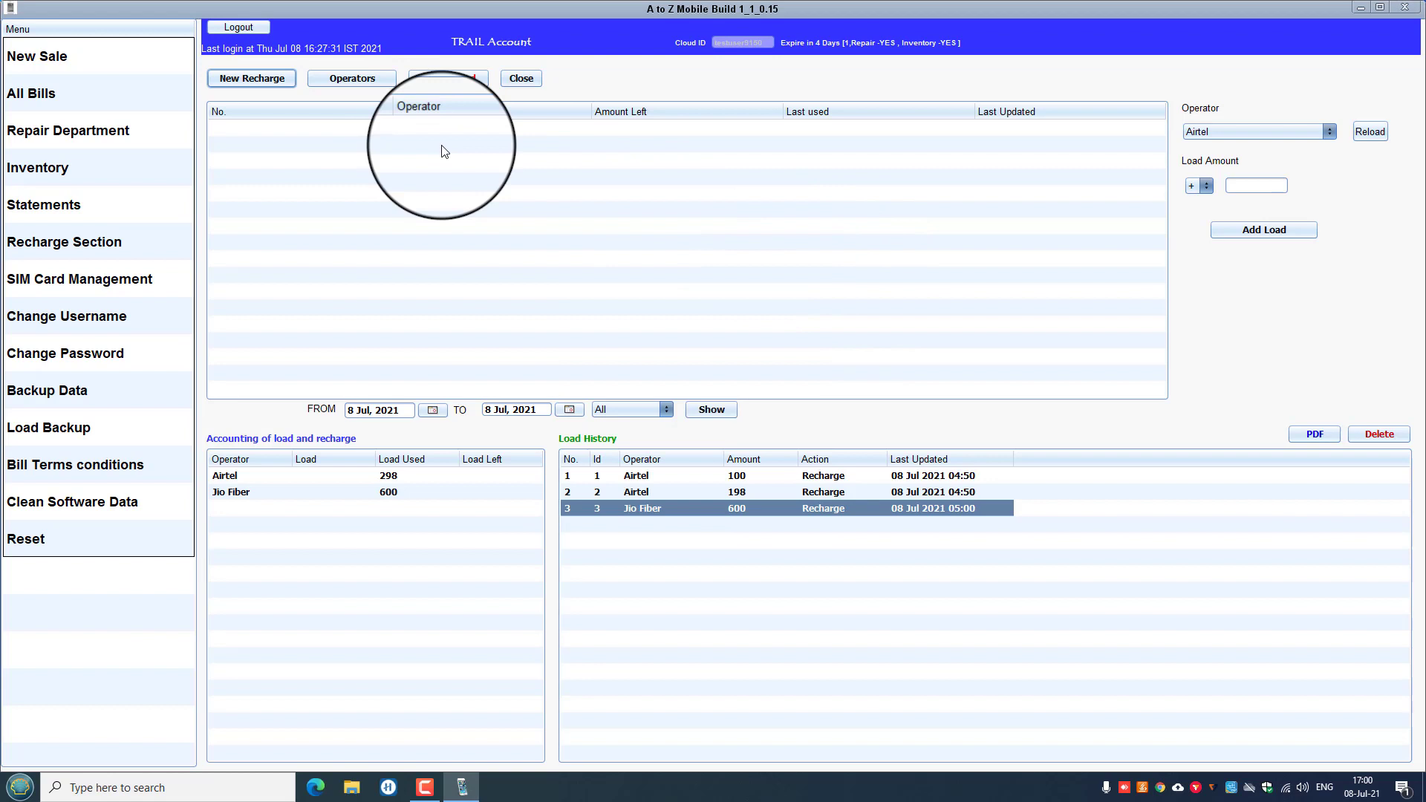
left_click(352, 79)
Append Sun Direct after Jio Fiber in the Notepad operator list, save it, and begin a new recharge.
left_click(426, 226)
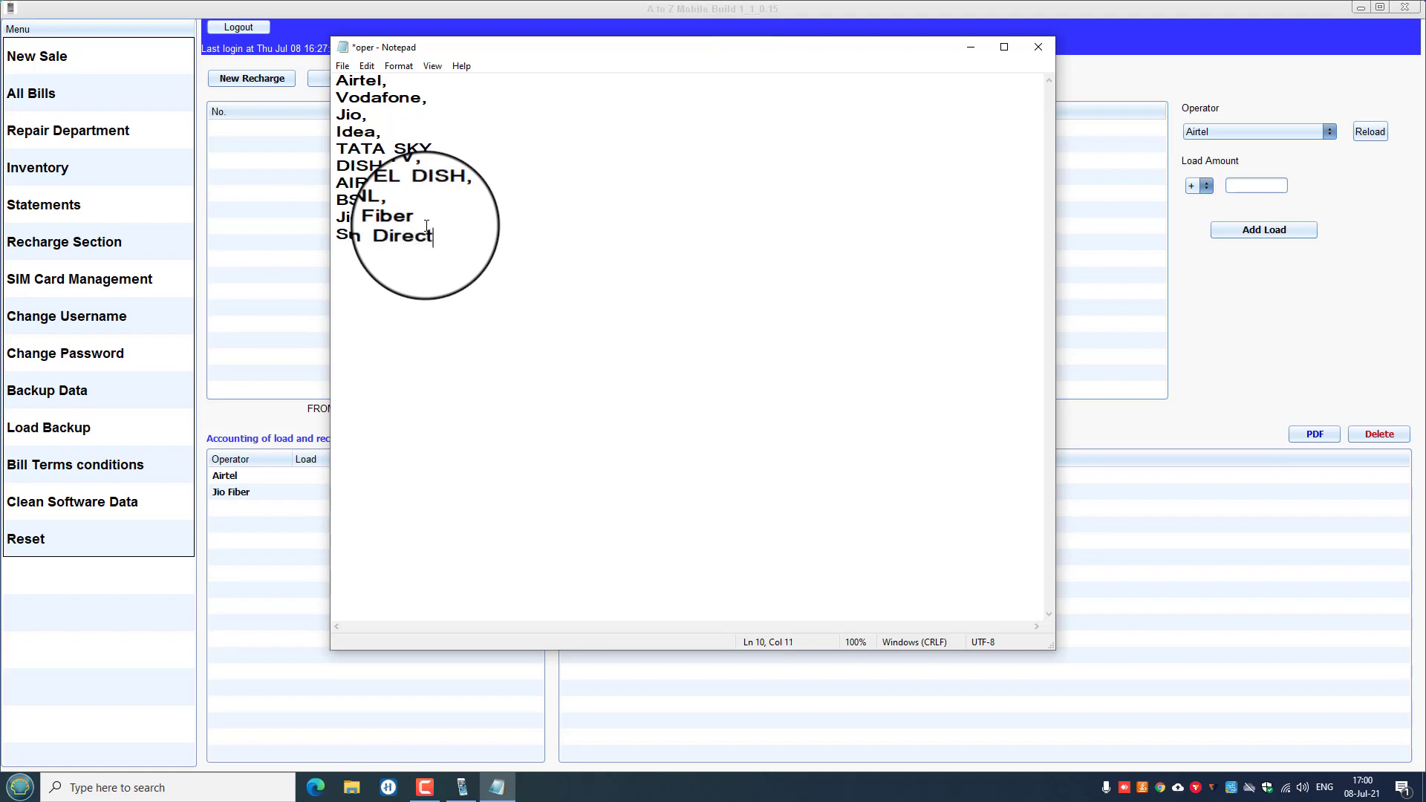
left_click(342, 65)
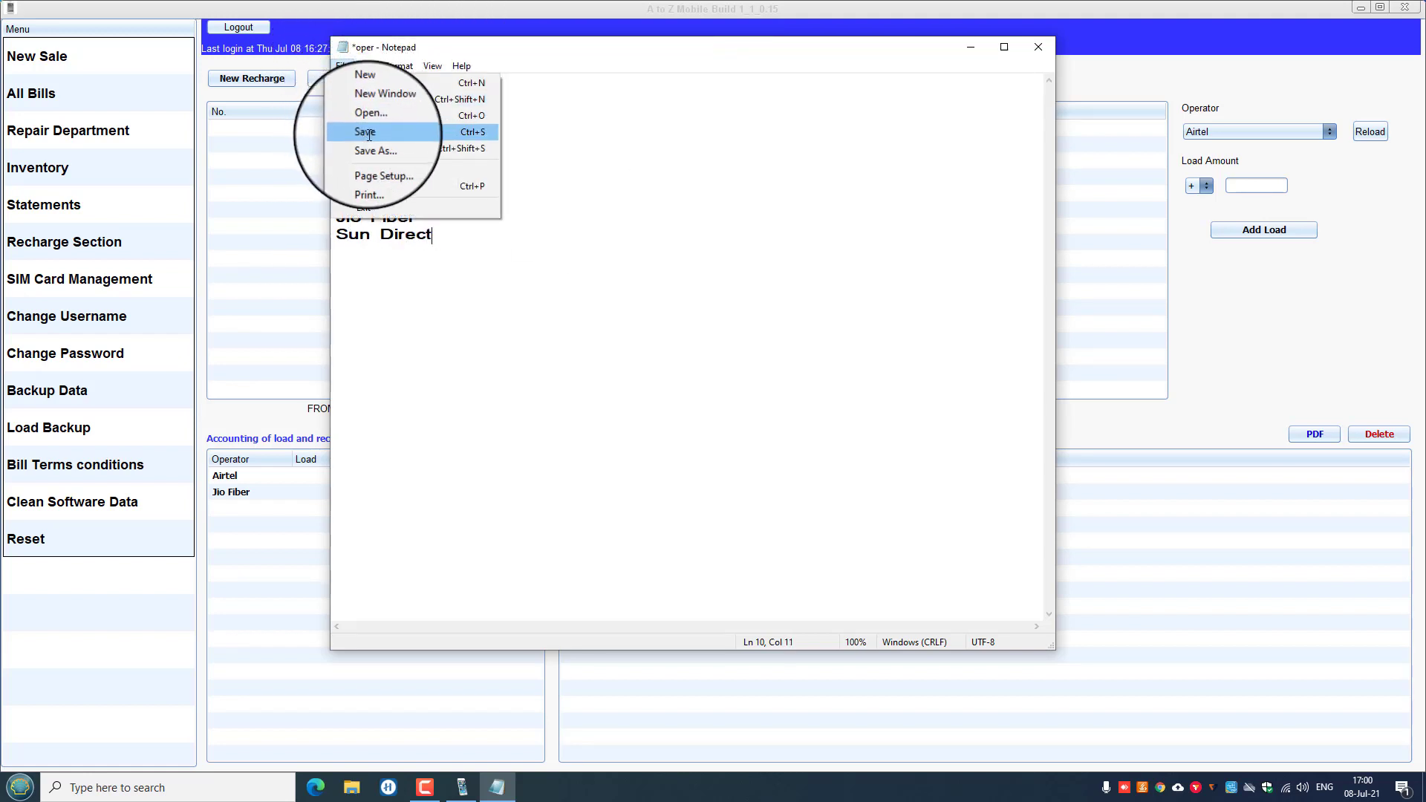
left_click(366, 132)
left_click(1038, 46)
left_click(283, 78)
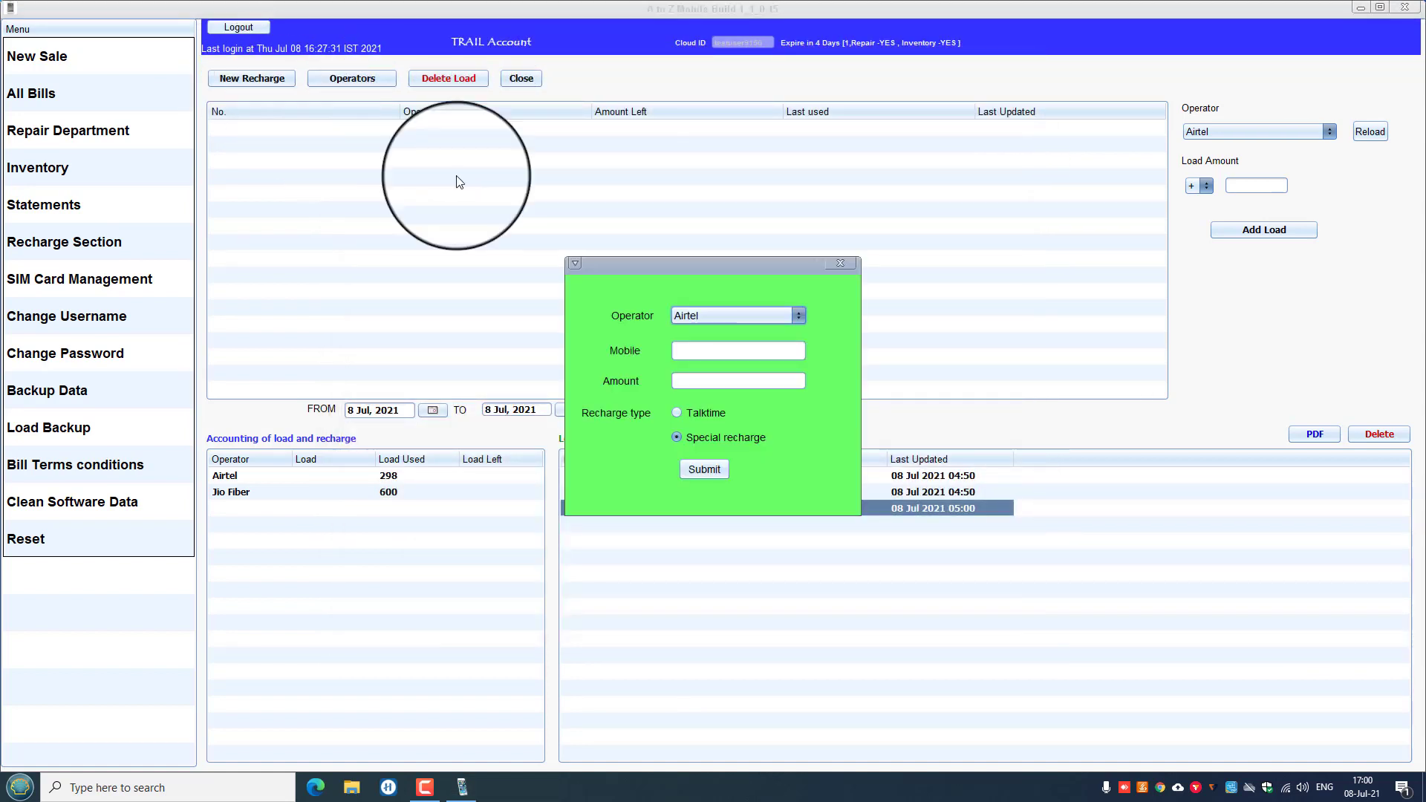
Check the operator list, selecting the merged 'Jio FiberSun Direct' entry, then close the recharge form.
left_click(800, 318)
left_click(797, 364)
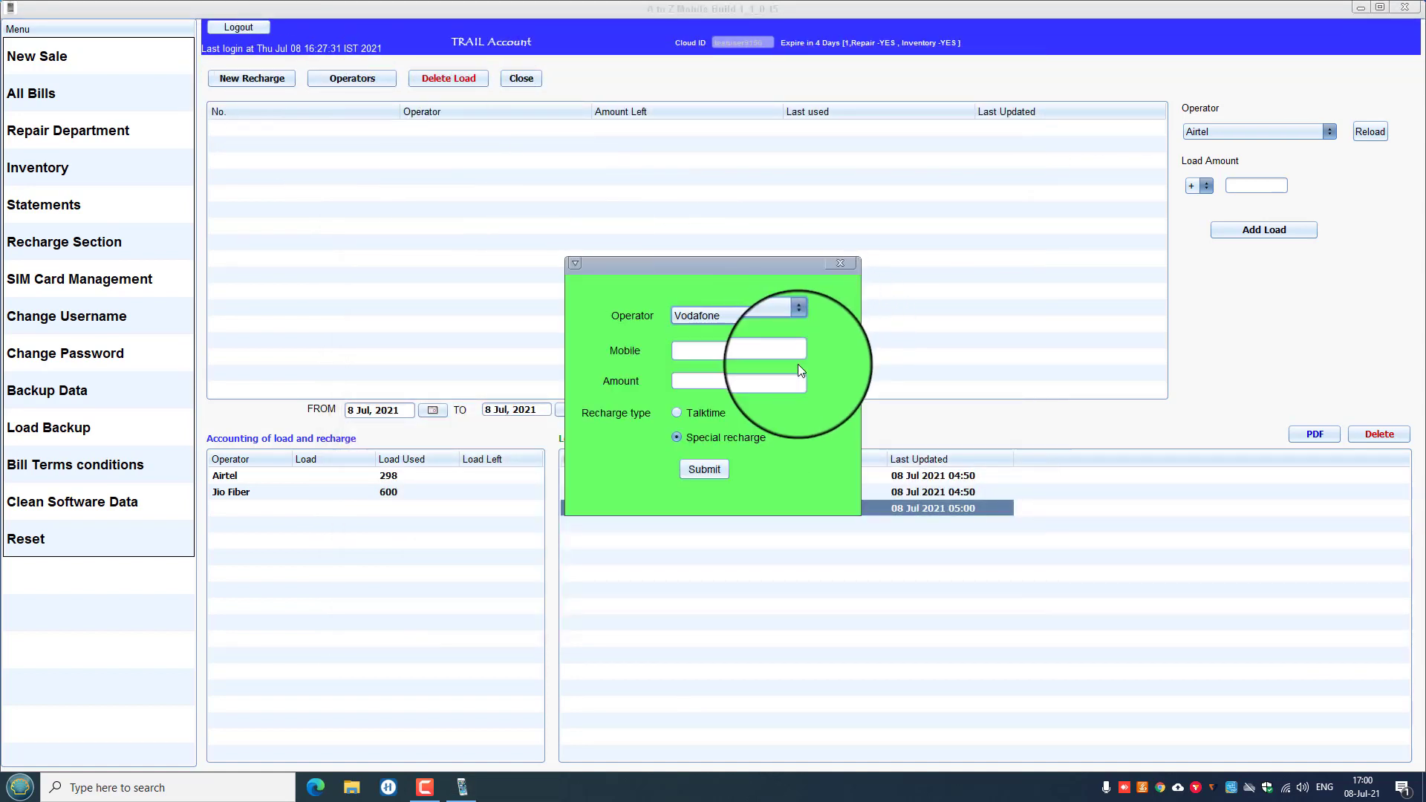
left_click(798, 318)
scroll(763, 421, "down", 1)
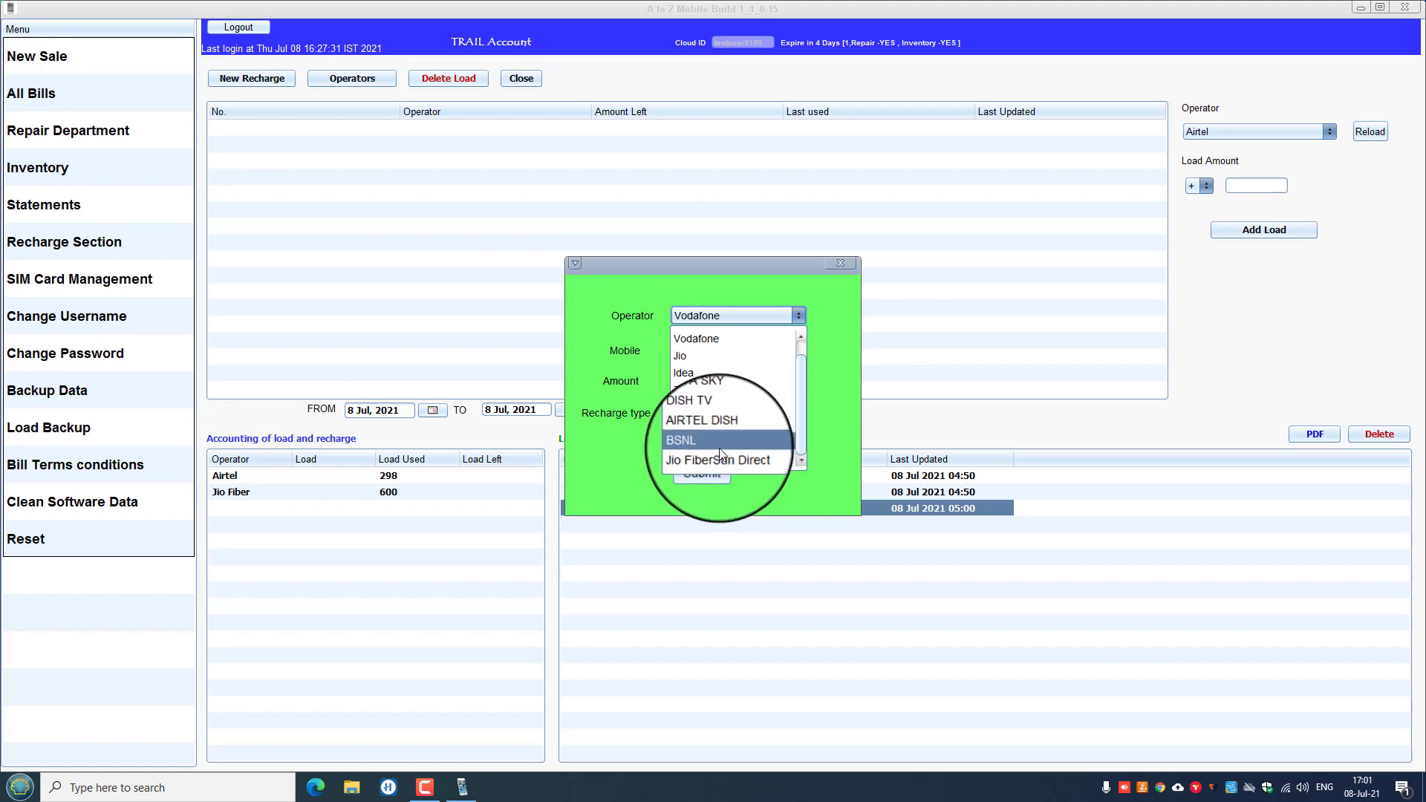
left_click(712, 459)
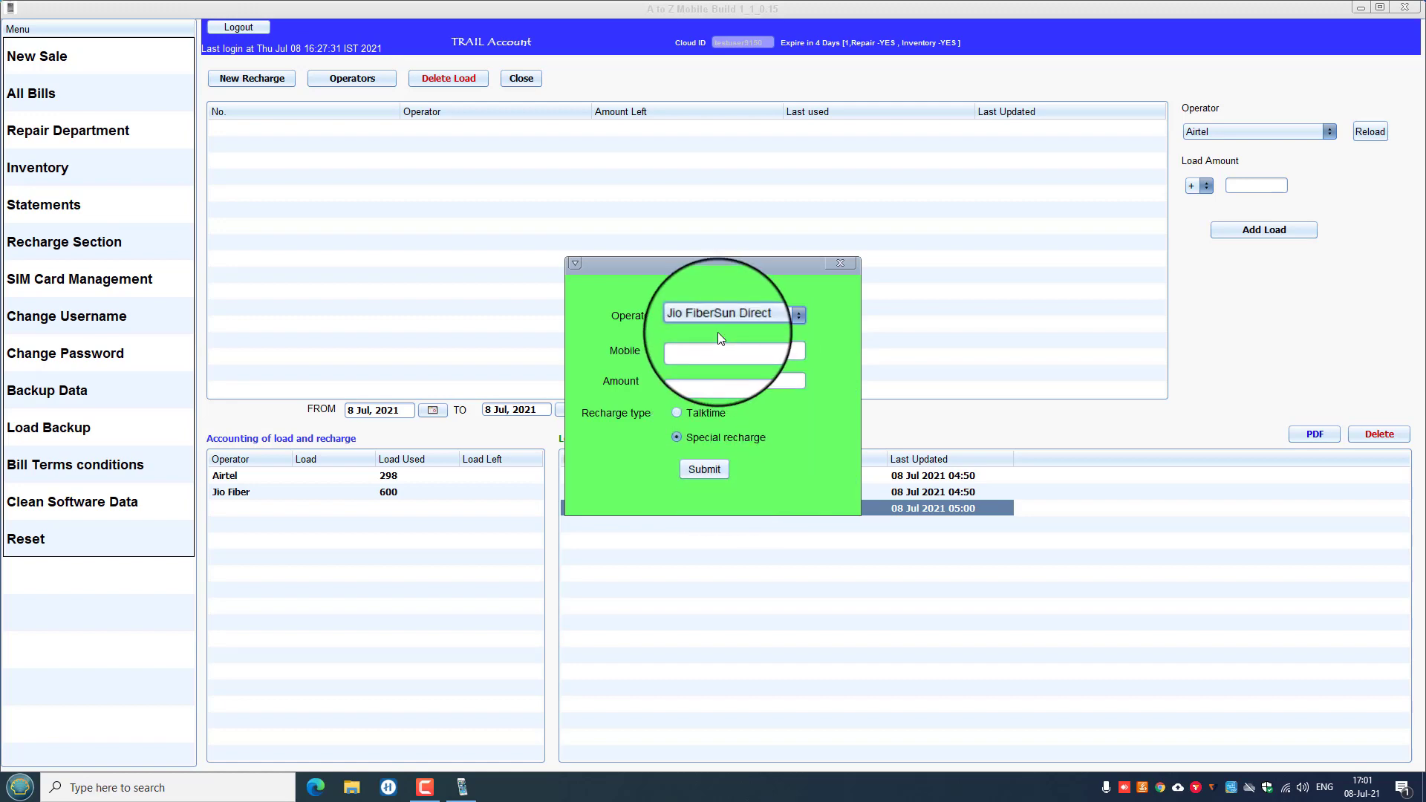
left_click(840, 263)
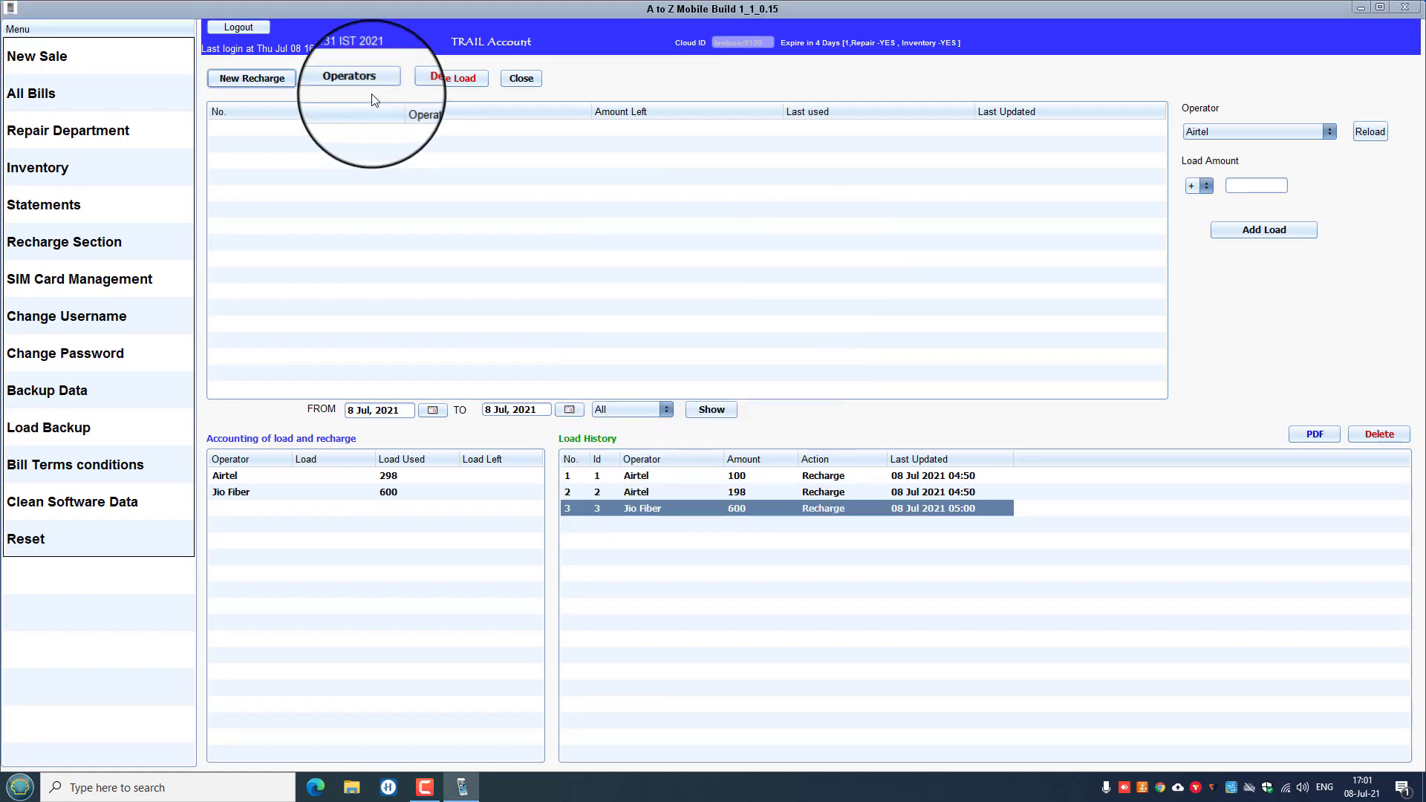
Add a comma after Jio Fiber in the operator file, then save and close Notepad.
left_click(356, 79)
left_click(417, 220)
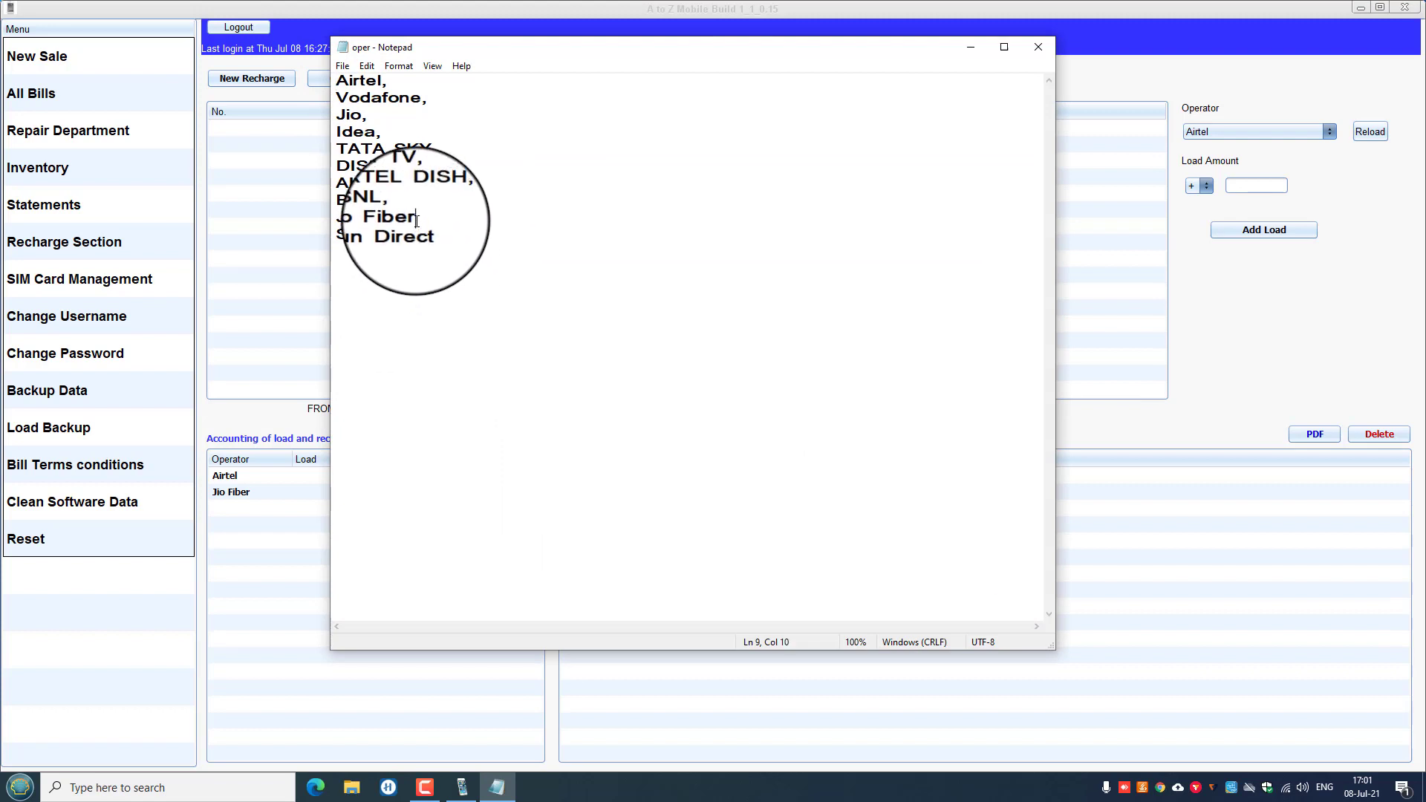
type(",")
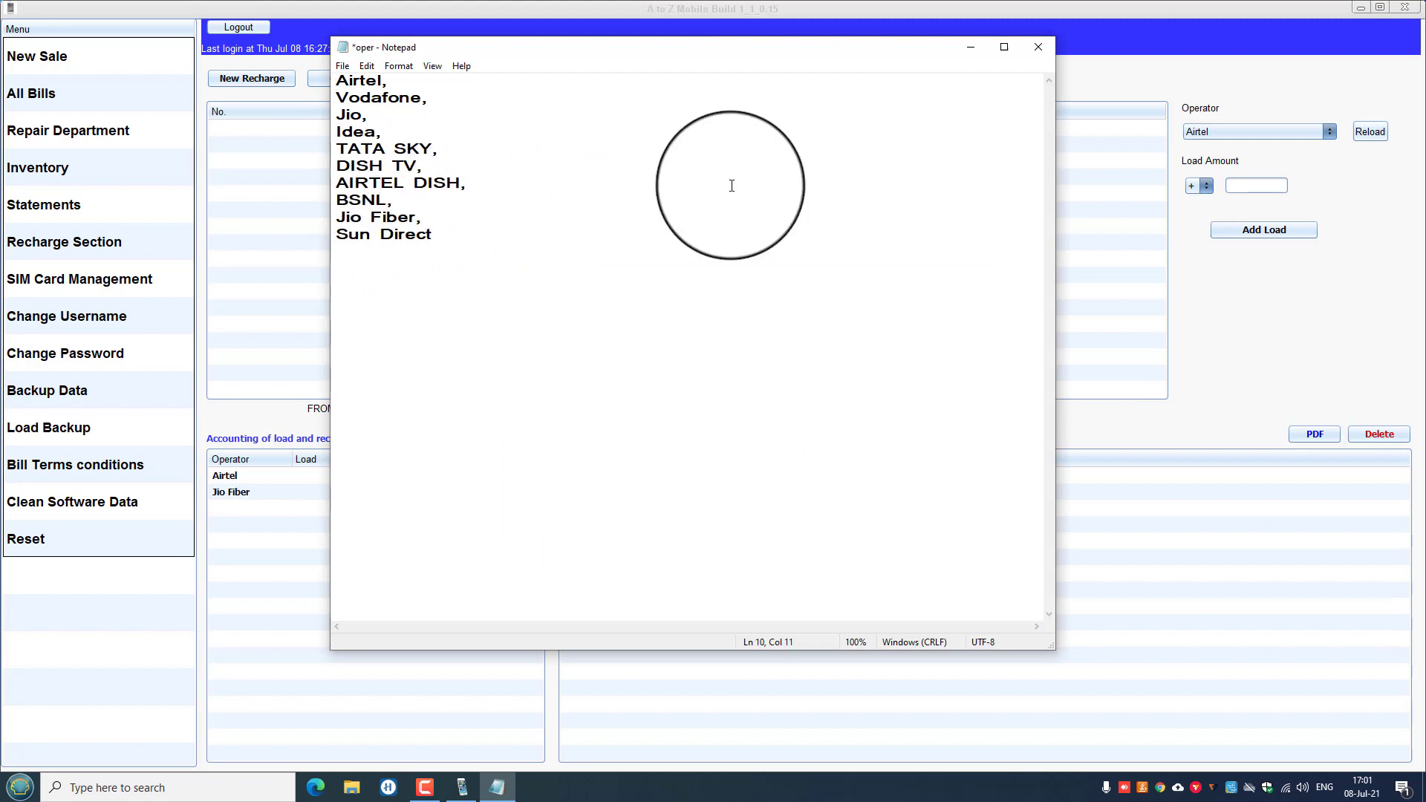
left_click(345, 66)
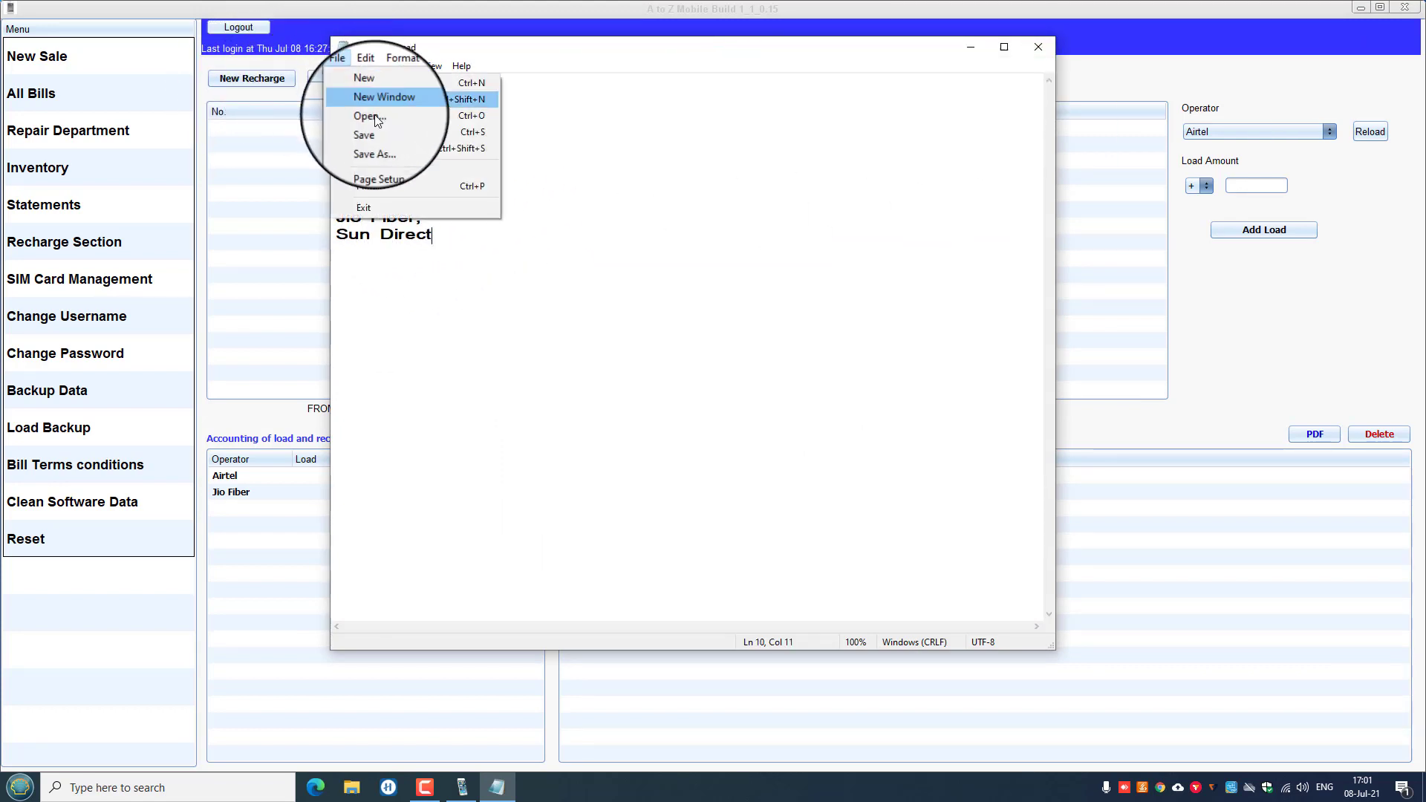
left_click(376, 138)
left_click(1038, 47)
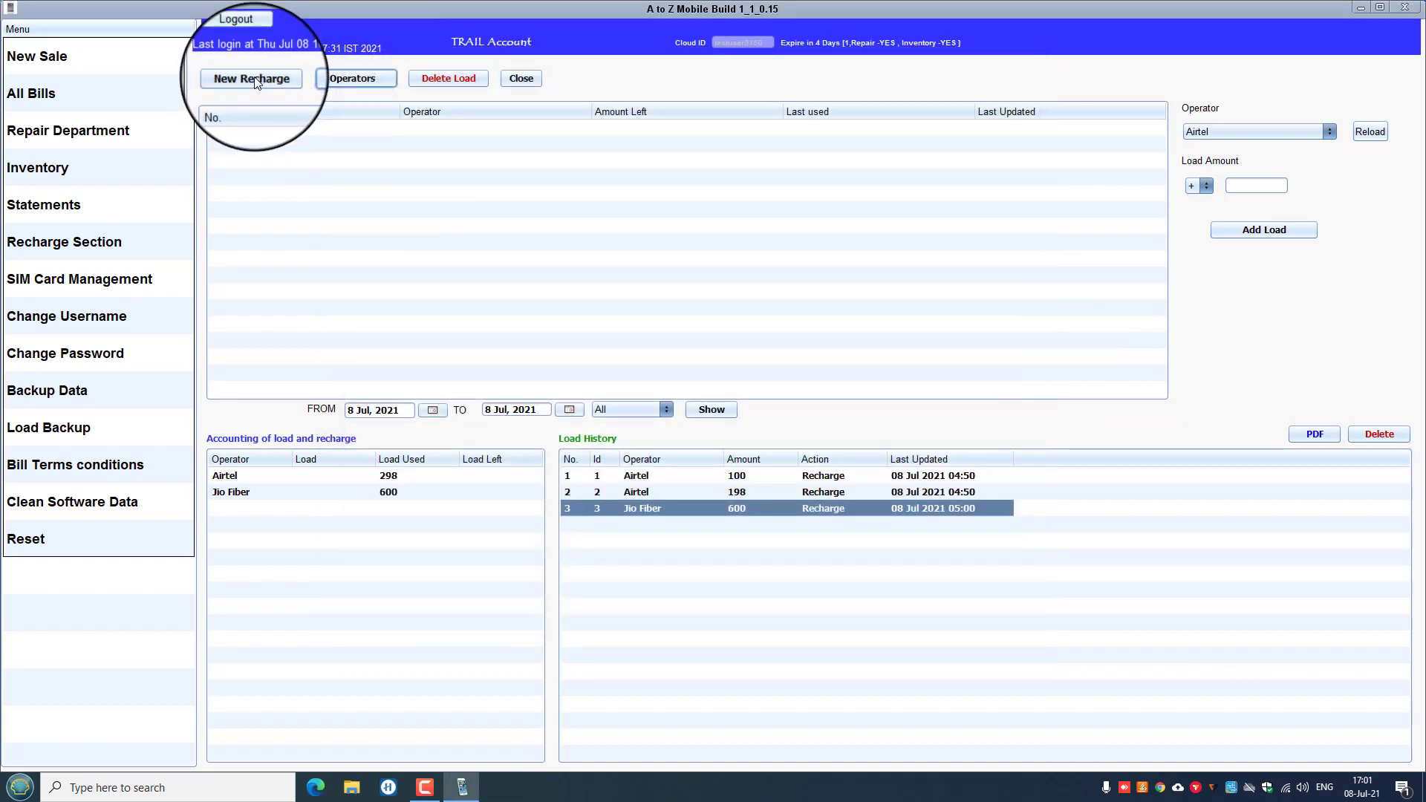
left_click(252, 78)
left_click(799, 309)
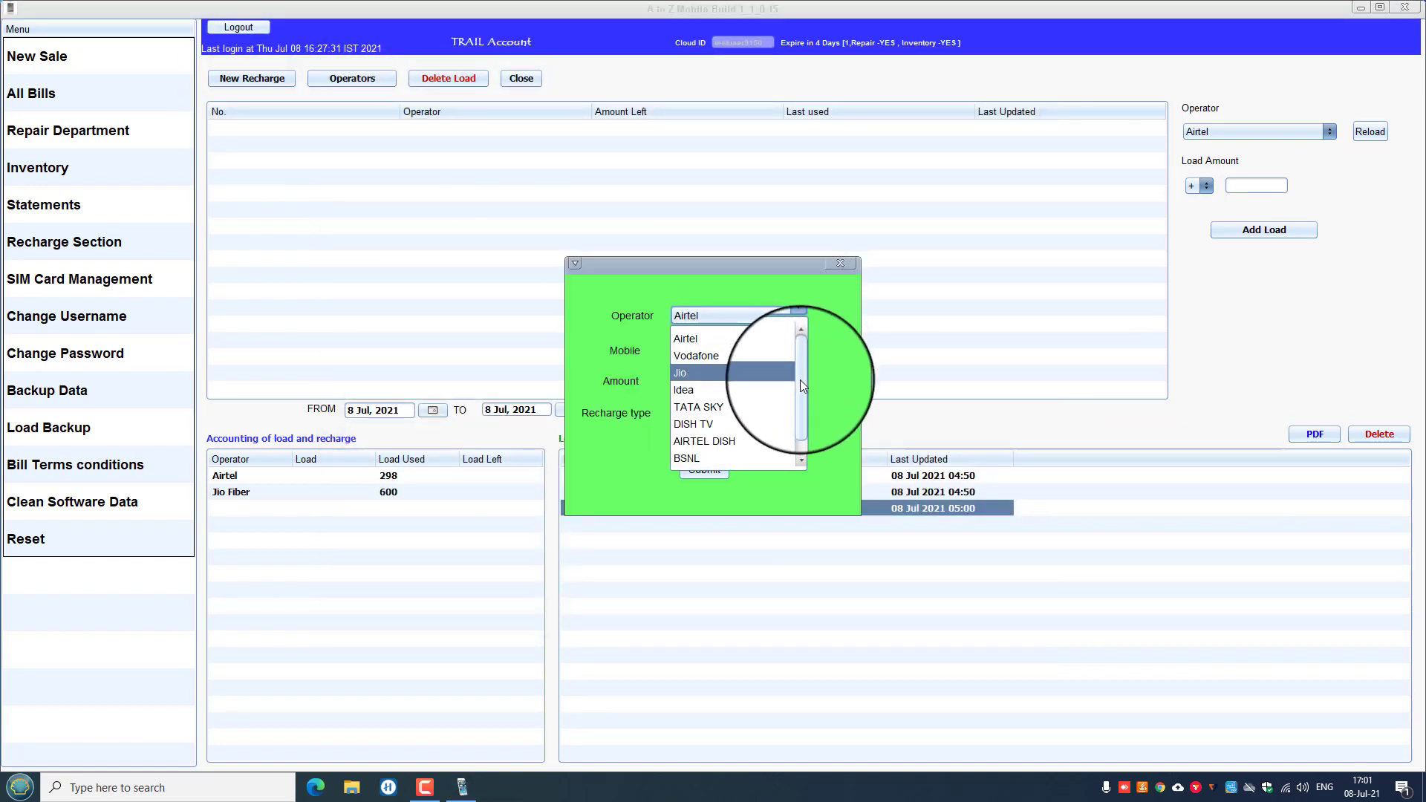
scroll(800, 380, "down", 1)
left_click(704, 457)
left_click(684, 351)
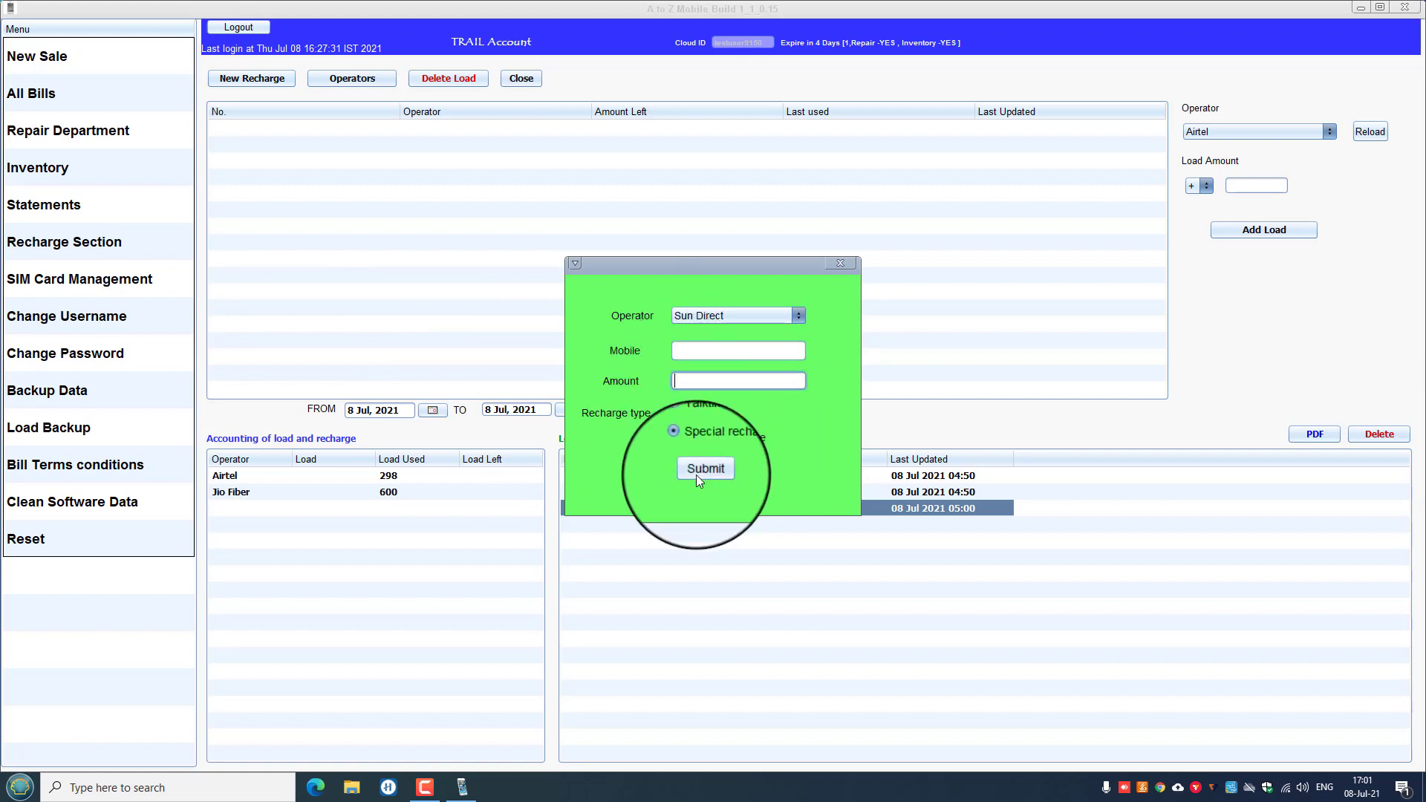
left_click(840, 263)
left_click(657, 477)
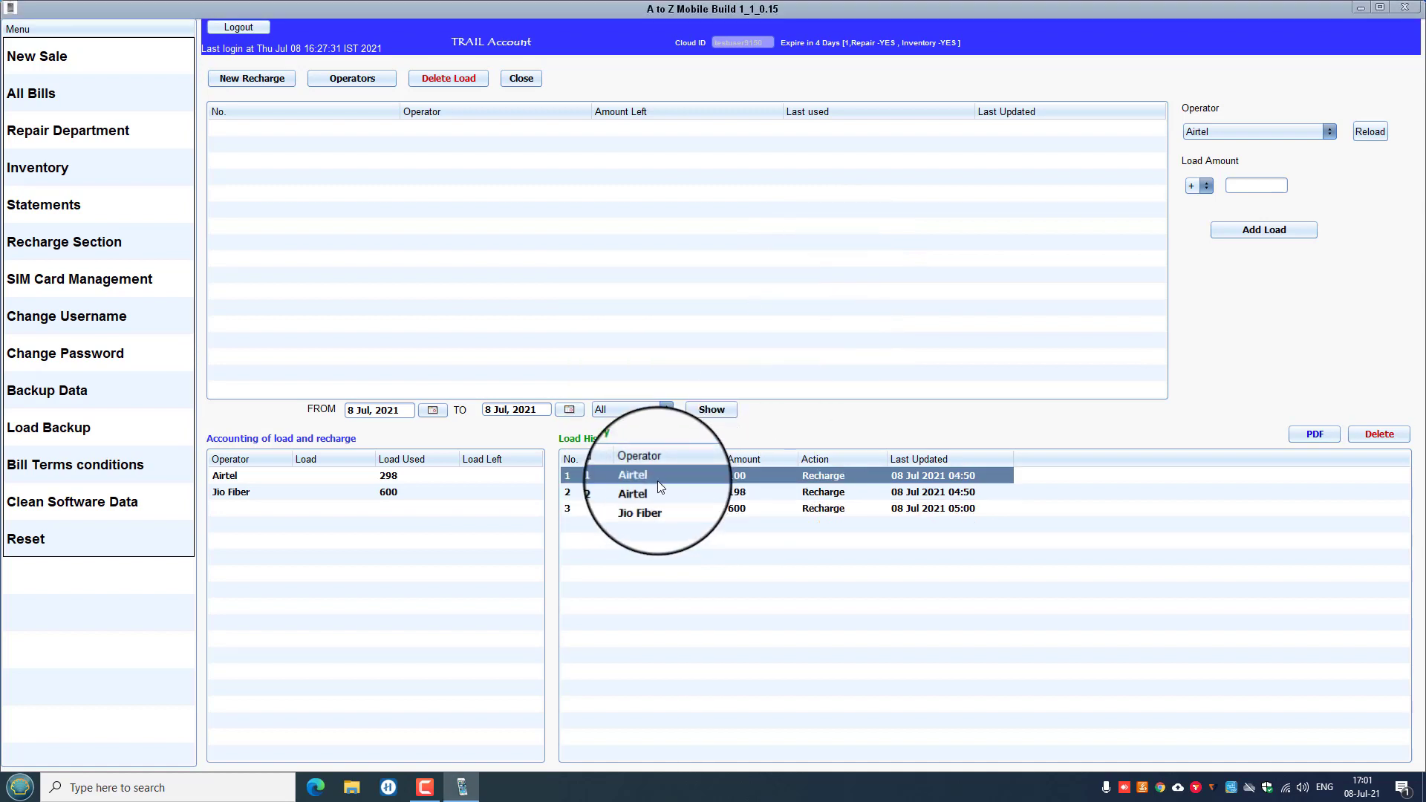
left_click(657, 492)
left_click(655, 510)
left_click(652, 490)
left_click(654, 477)
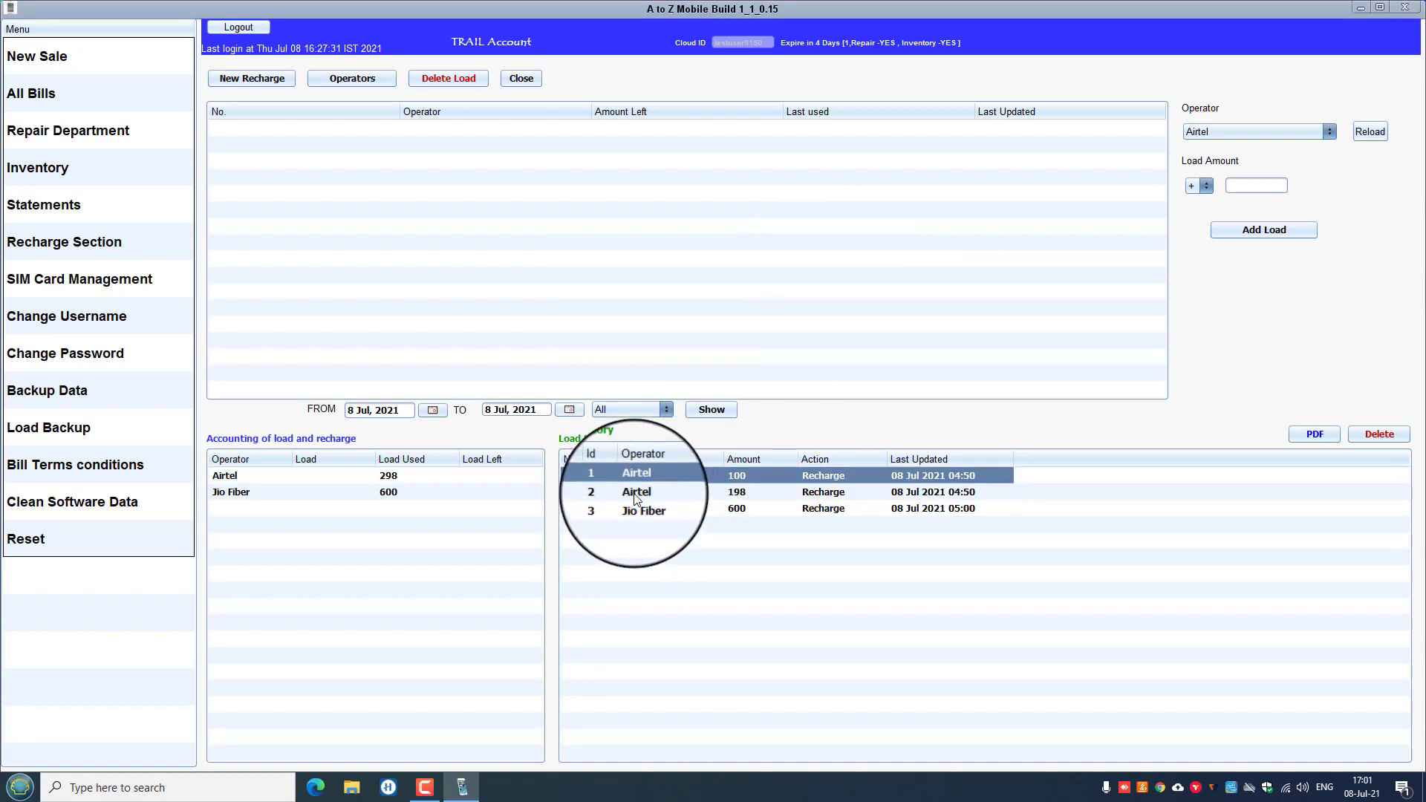
left_click(653, 492)
left_click(640, 508)
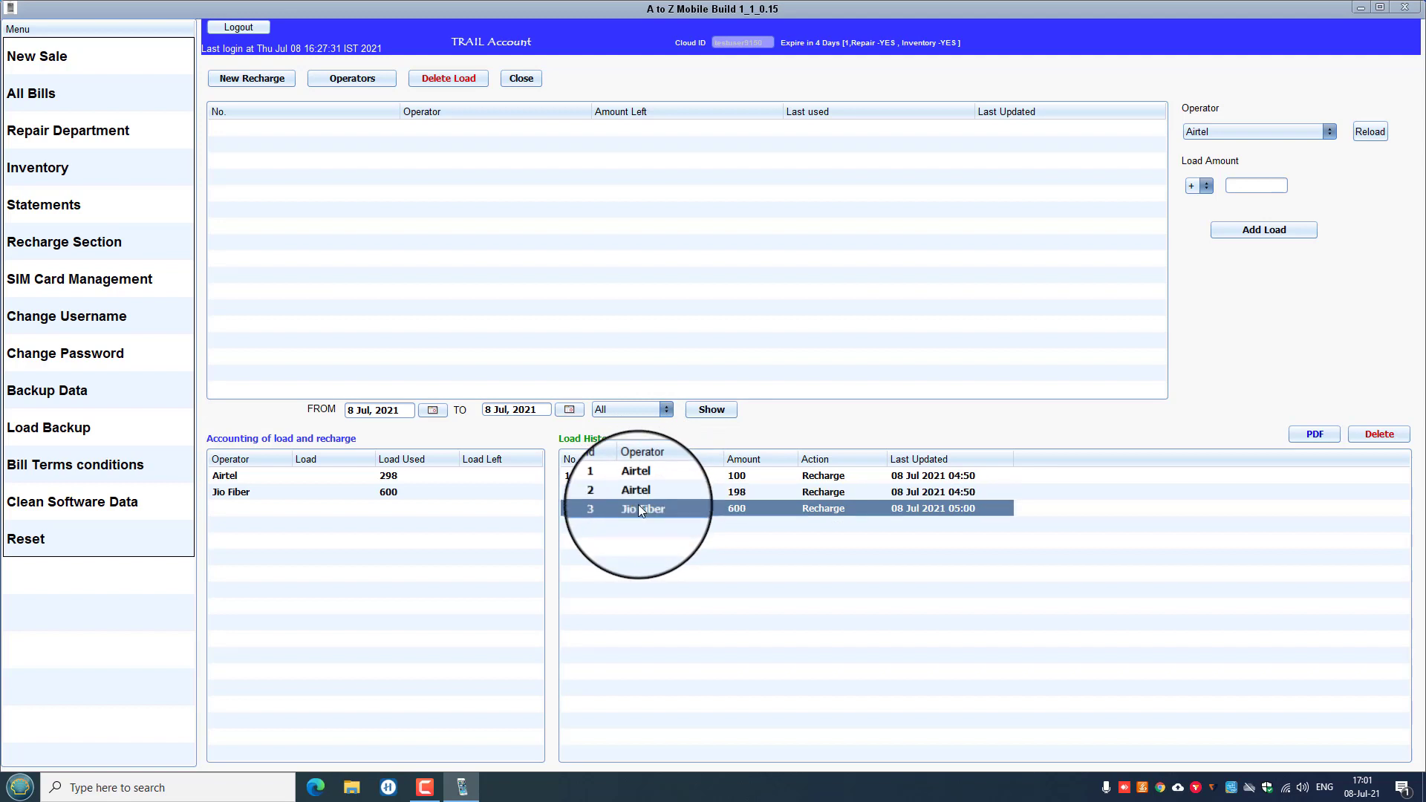
Attempt Add Load with no amount entered and dismiss the empty-field warning.
left_click(1255, 132)
scroll(1231, 221, "down", 1)
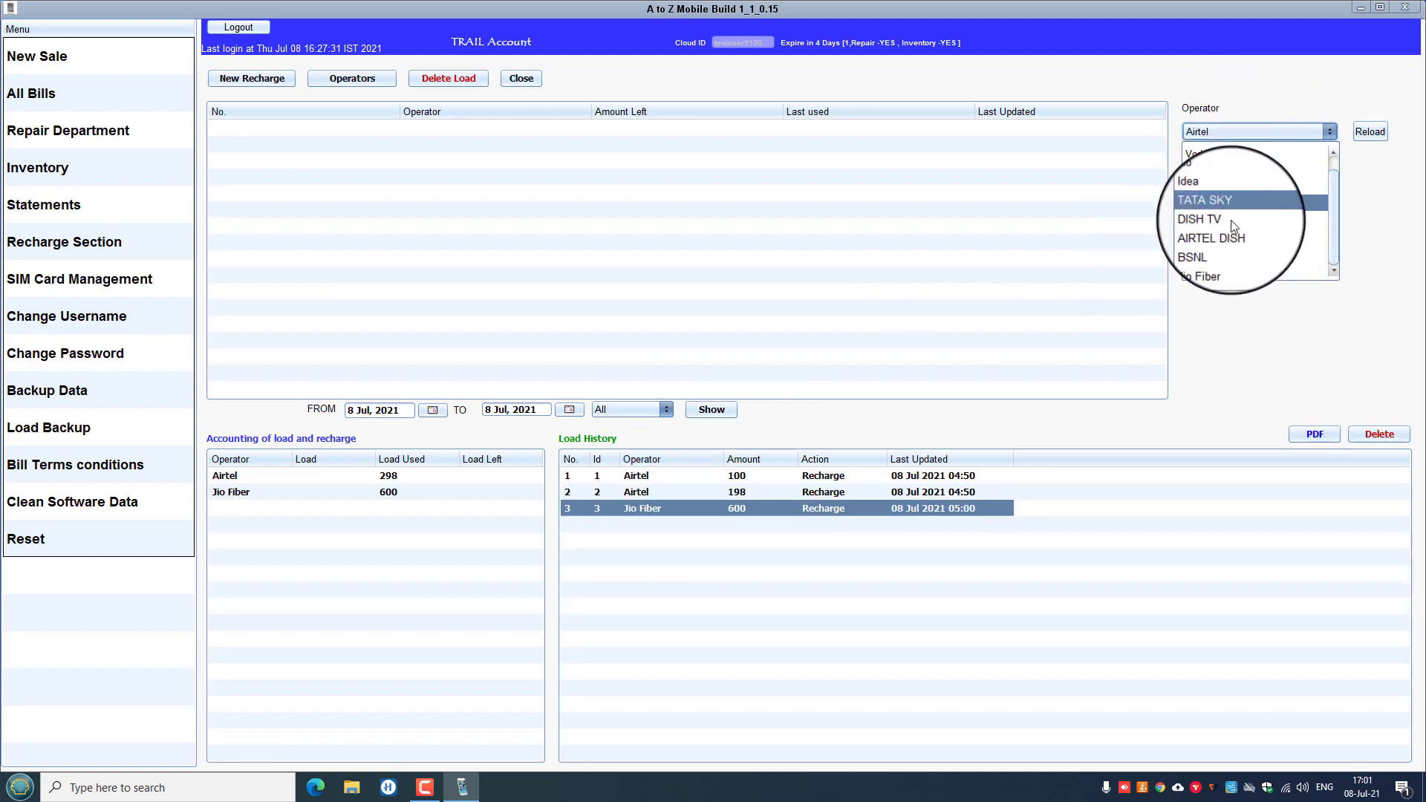
left_click(1217, 269)
left_click(1360, 132)
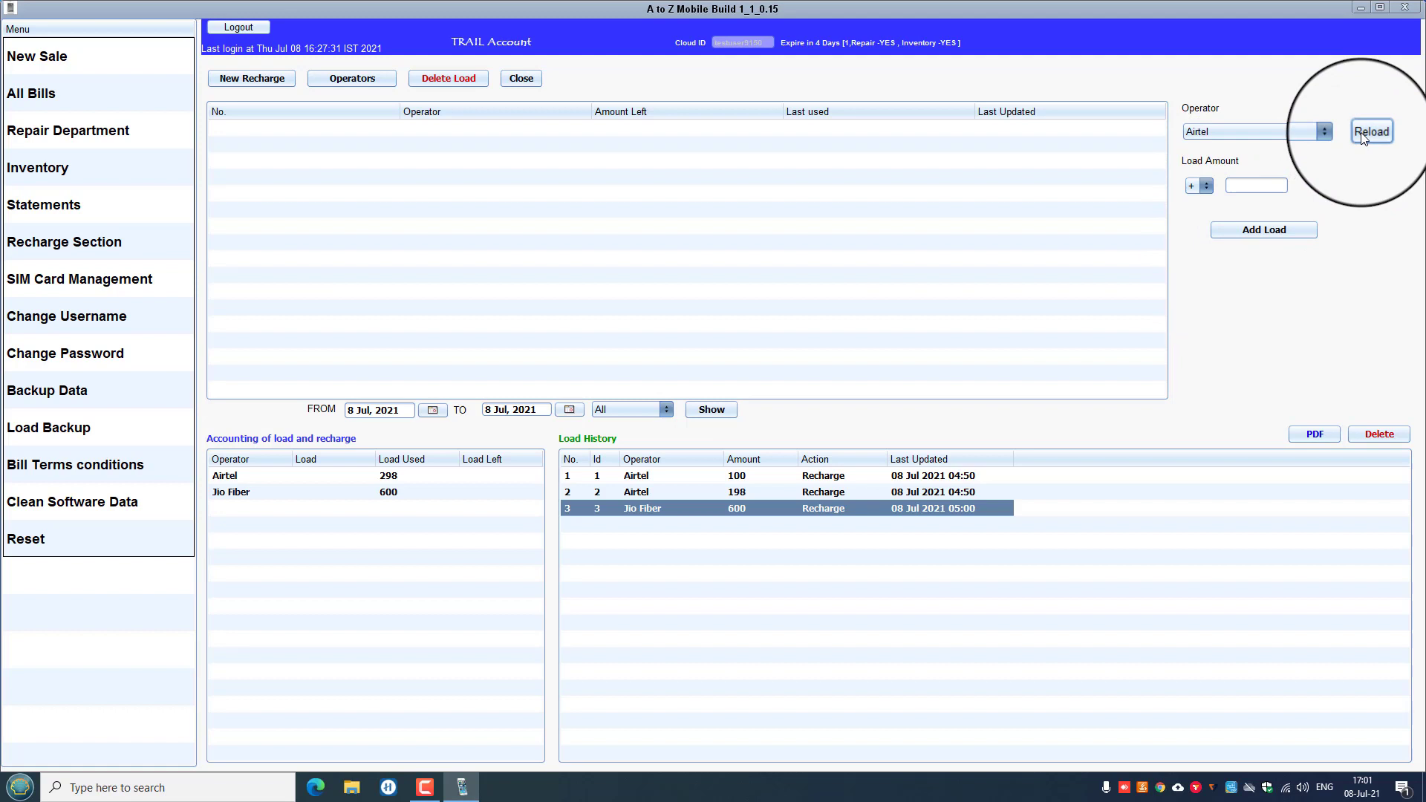
left_click(1263, 229)
key("Return")
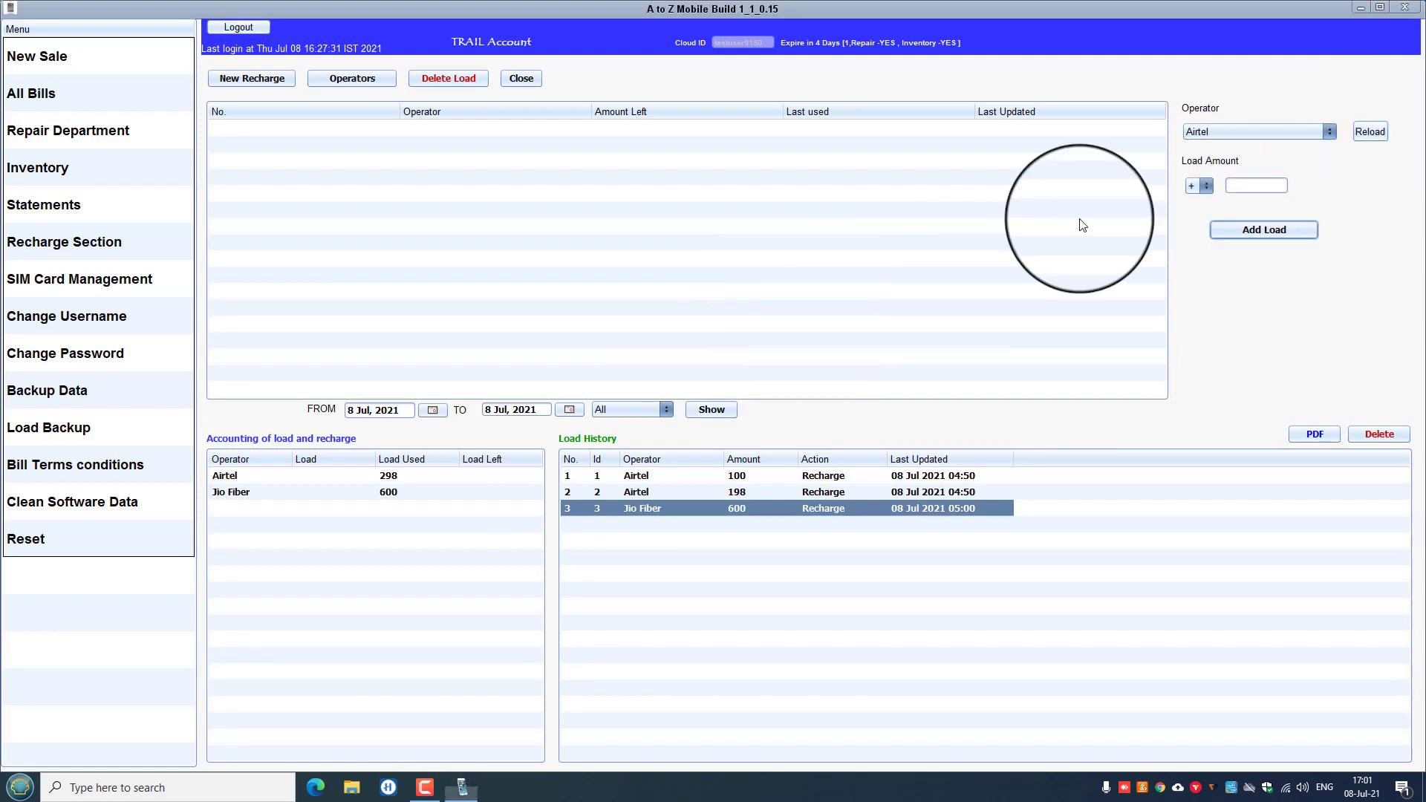
left_click(1239, 185)
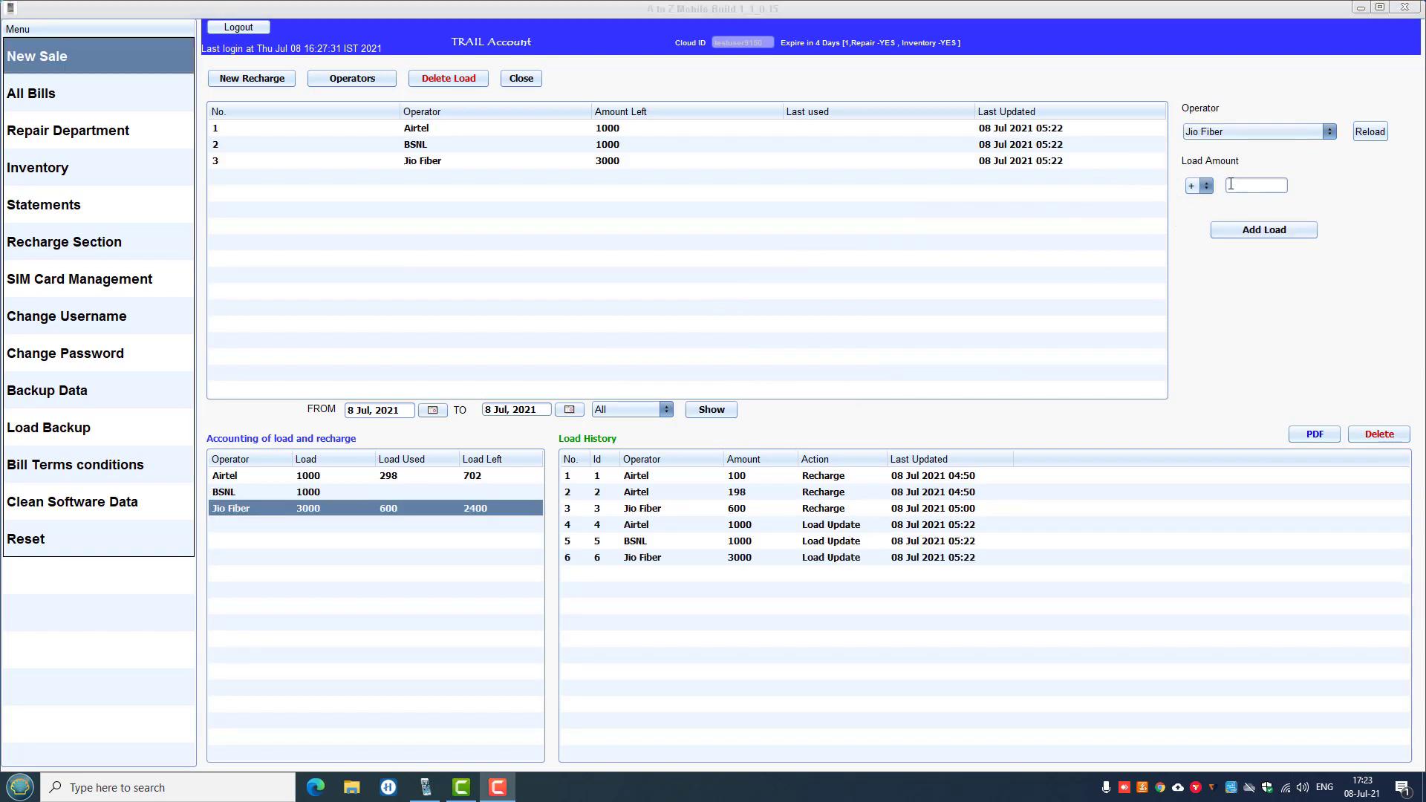
Select Airtel as the operator and add a 1500 load to it.
left_click(1232, 131)
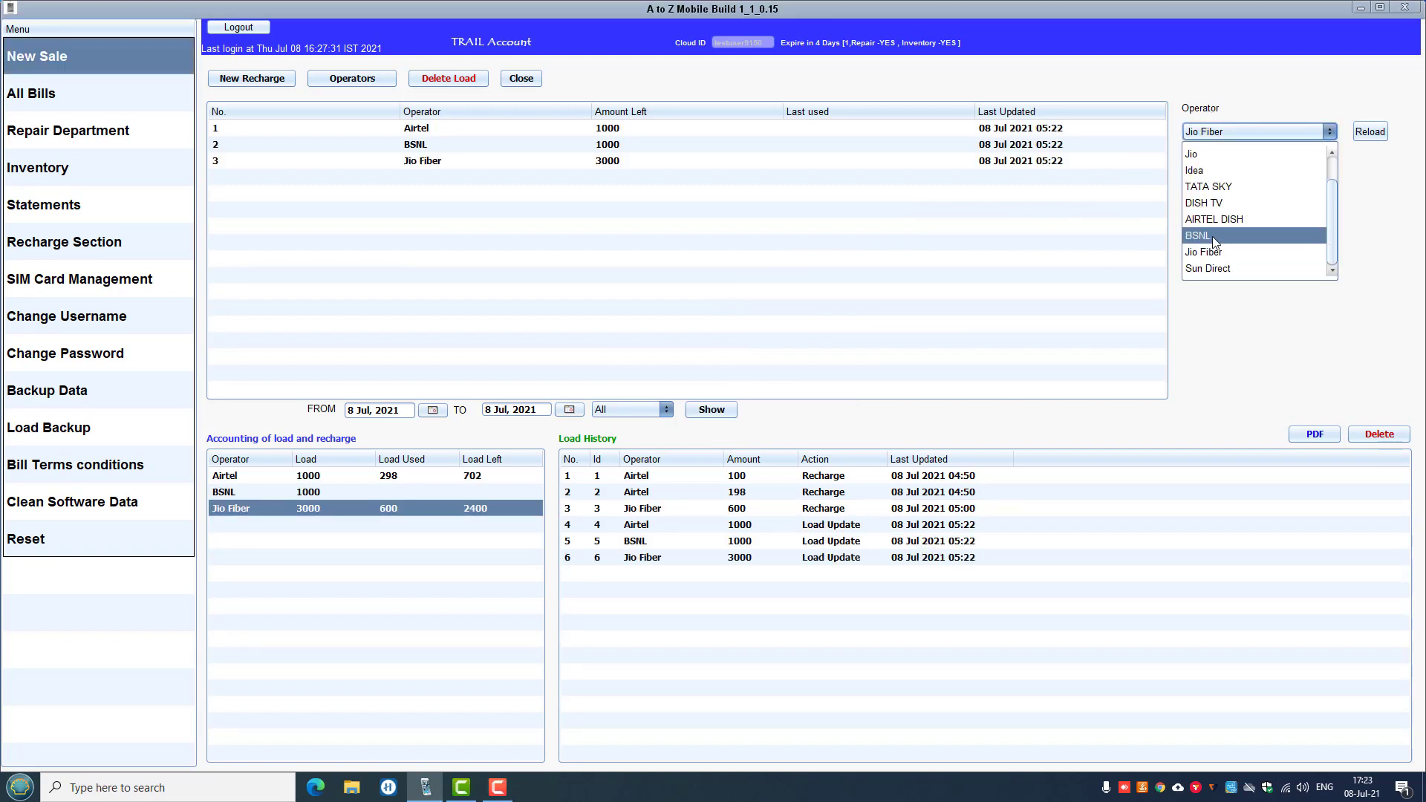
left_click(1222, 218)
left_click(1306, 136)
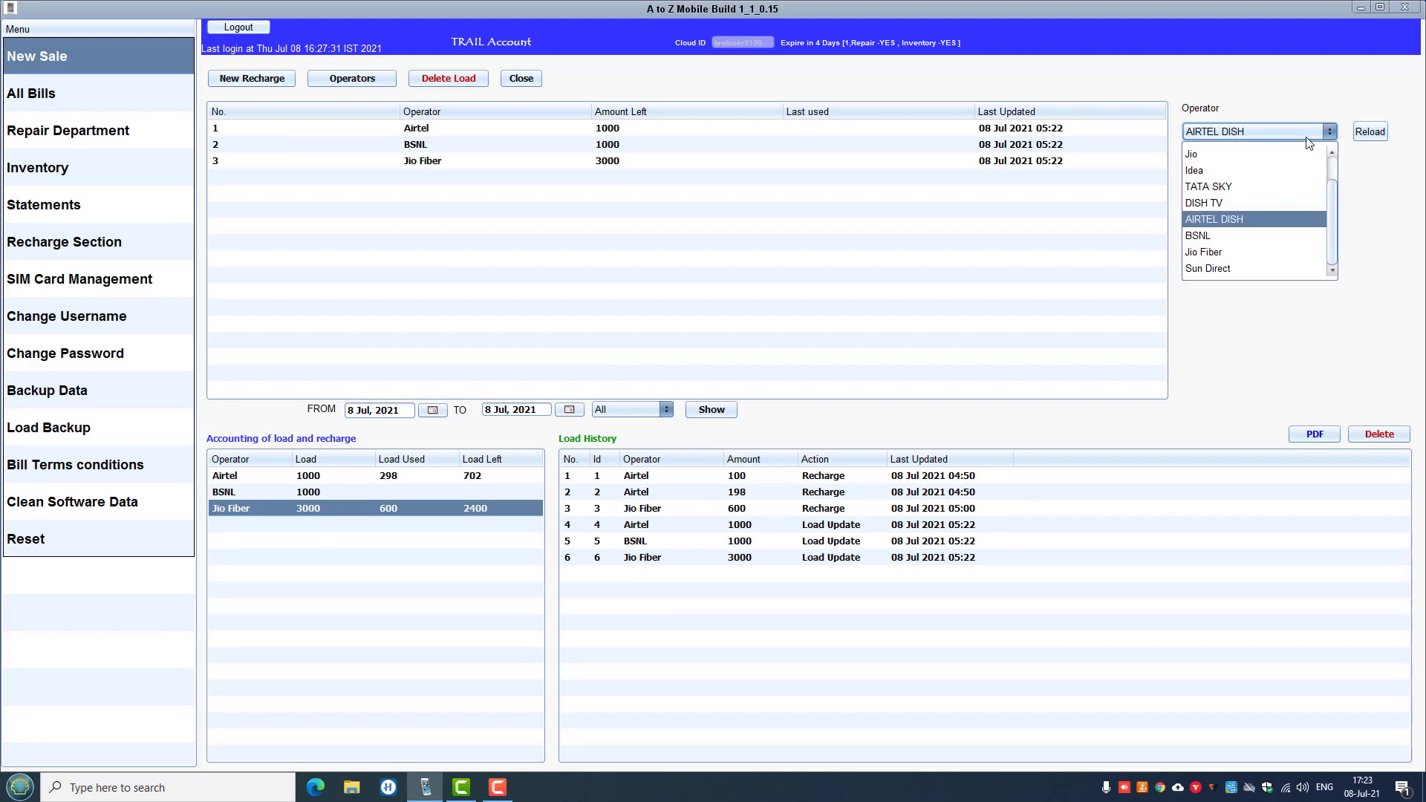
scroll(1262, 201, "up", 2)
left_click(1234, 170)
left_click(1238, 140)
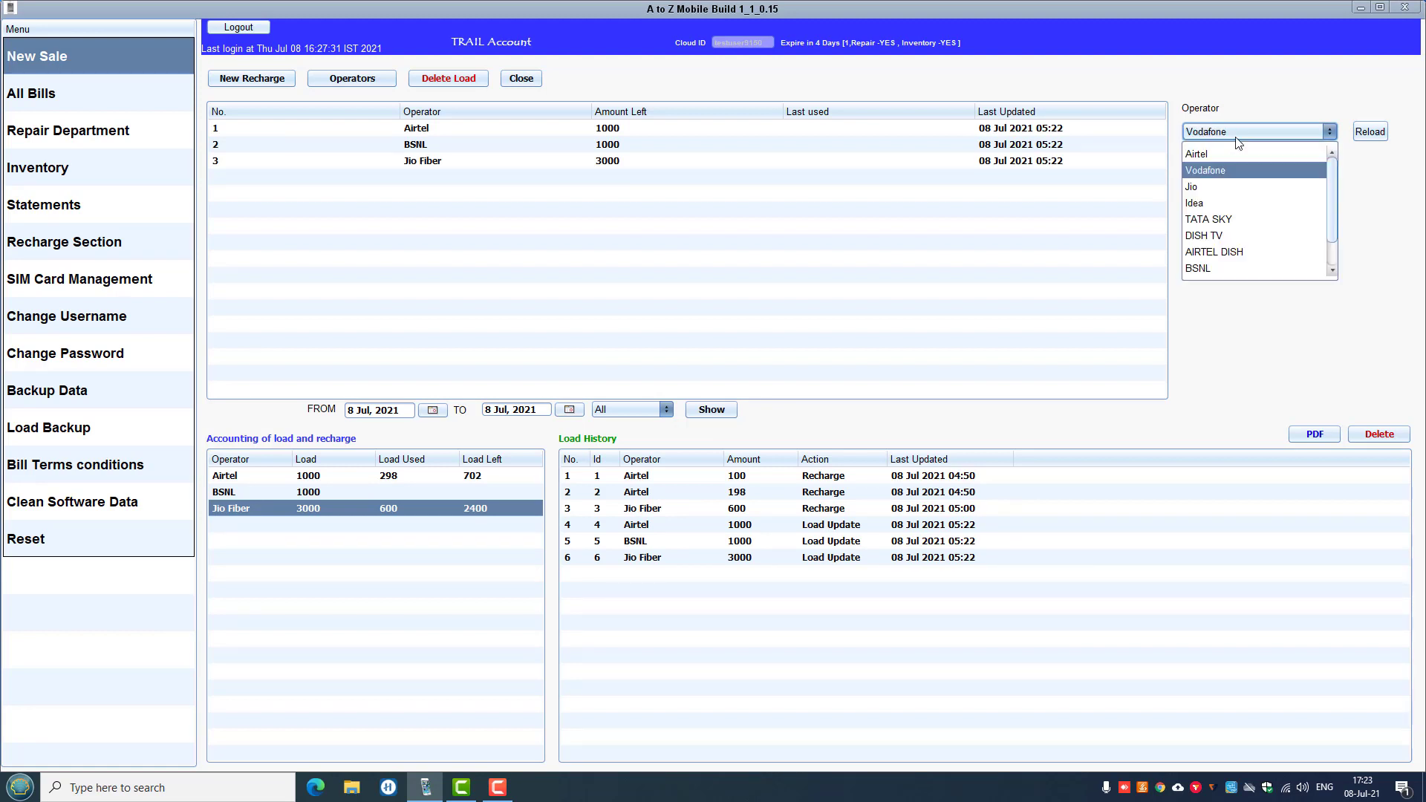
left_click(1213, 153)
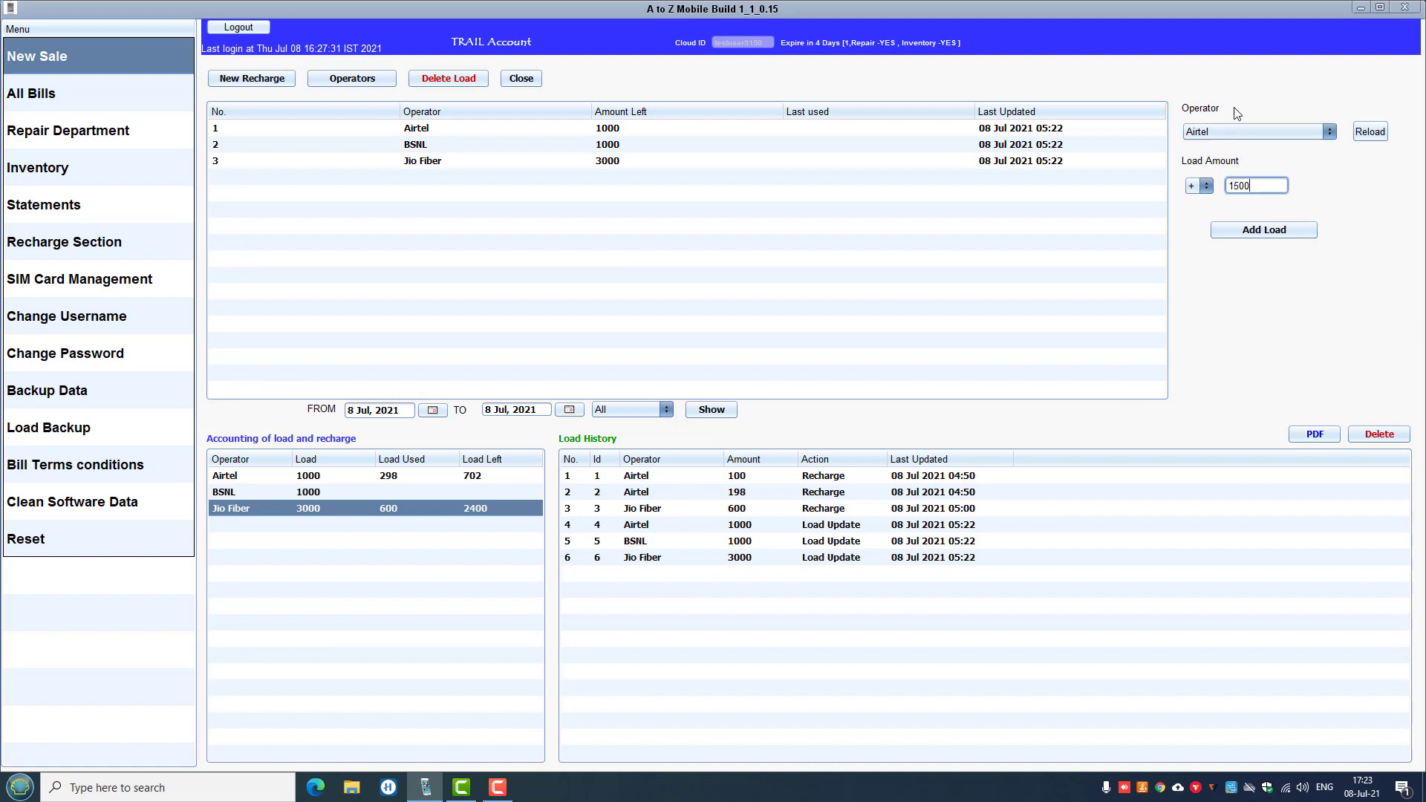
left_click(1277, 233)
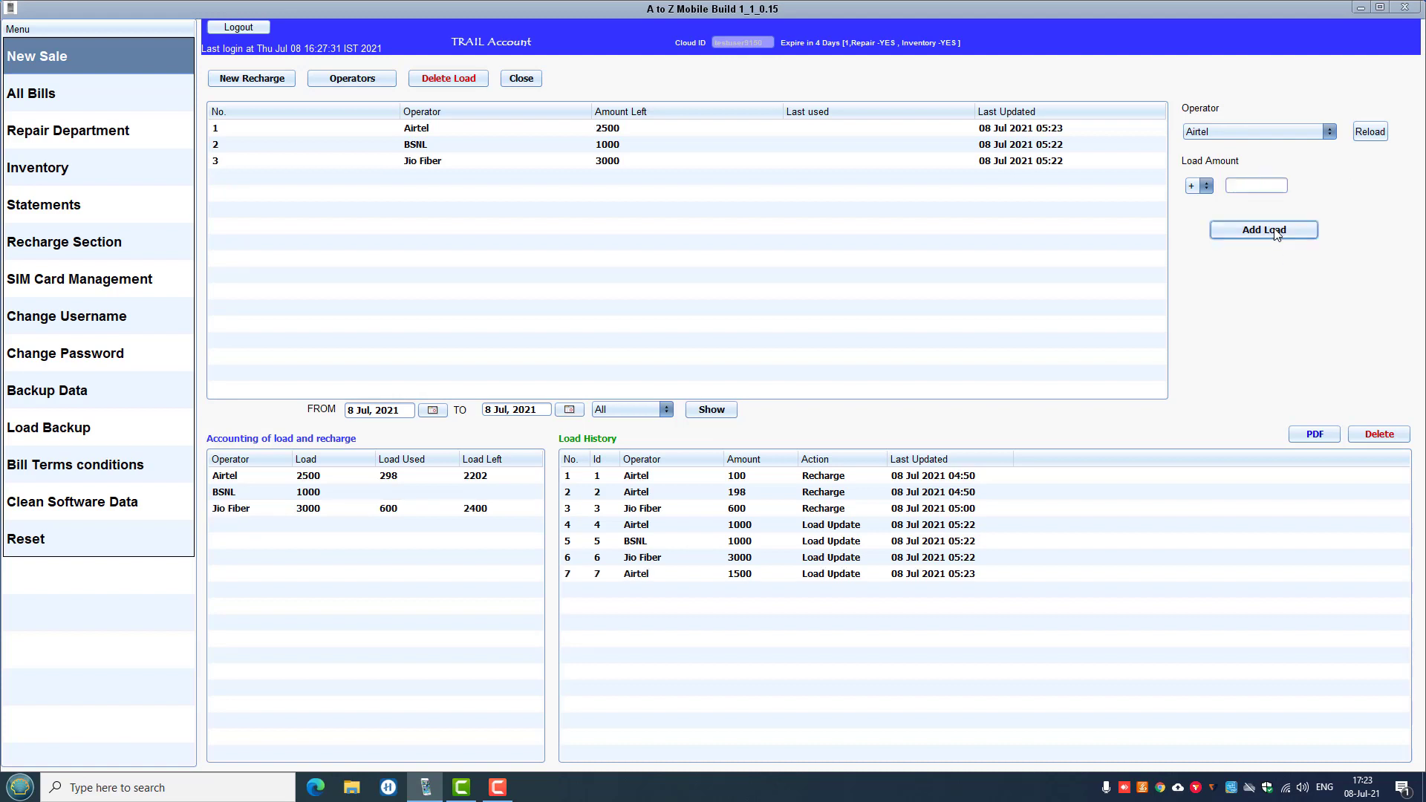
Check the Airtel and BSNL rows in the accounting table, then select Jio Fiber as operator.
left_click(328, 479)
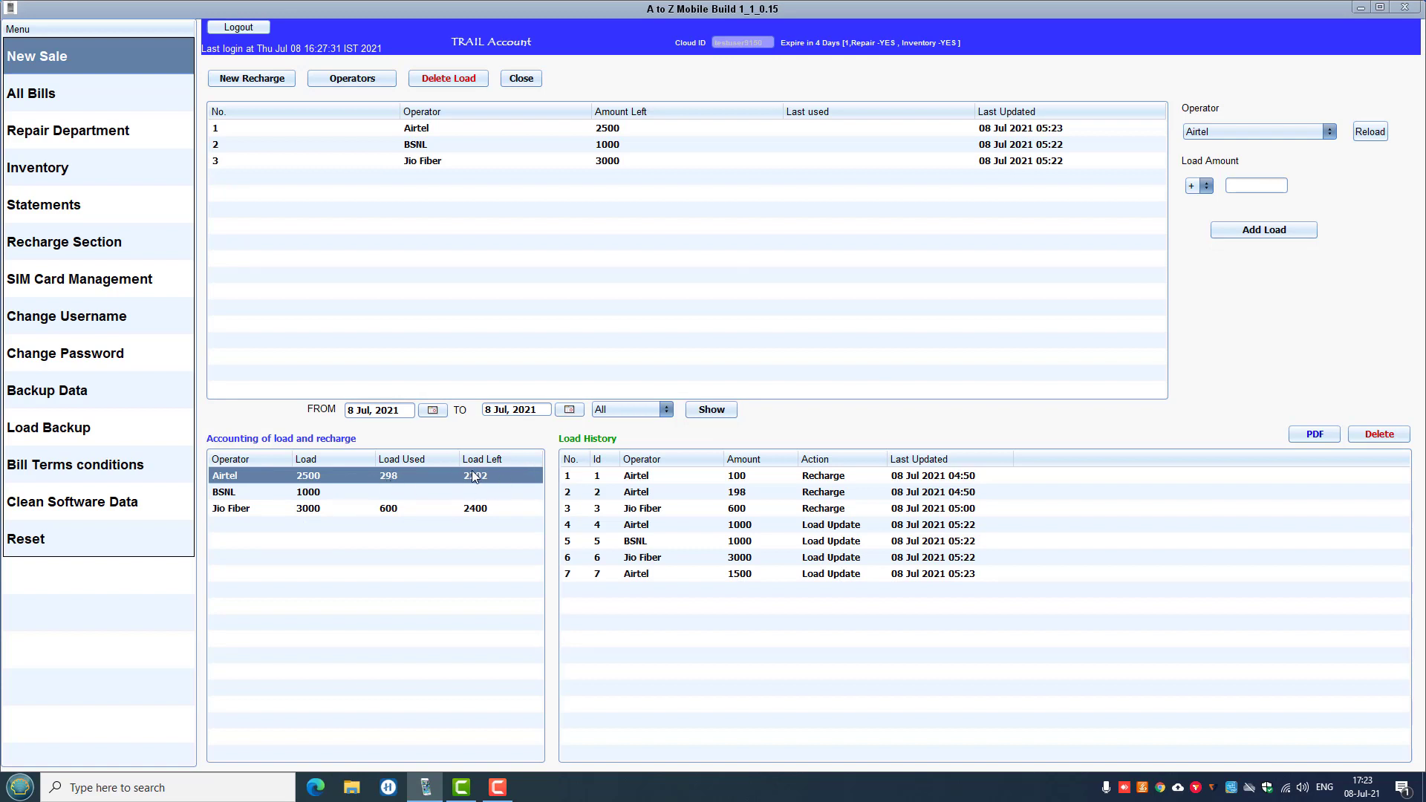
left_click(318, 493)
left_click(1240, 134)
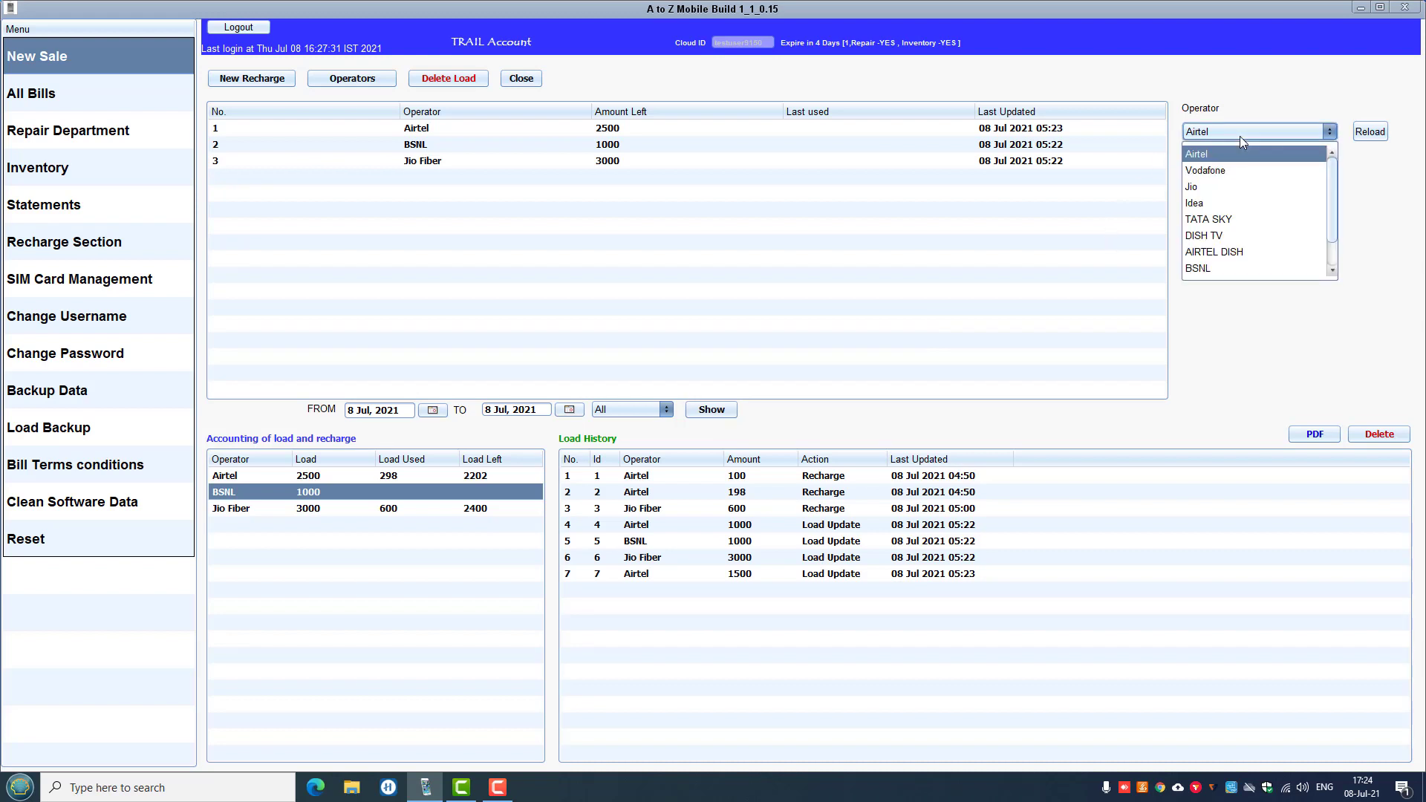
scroll(1209, 249, "down", 1)
left_click(1209, 250)
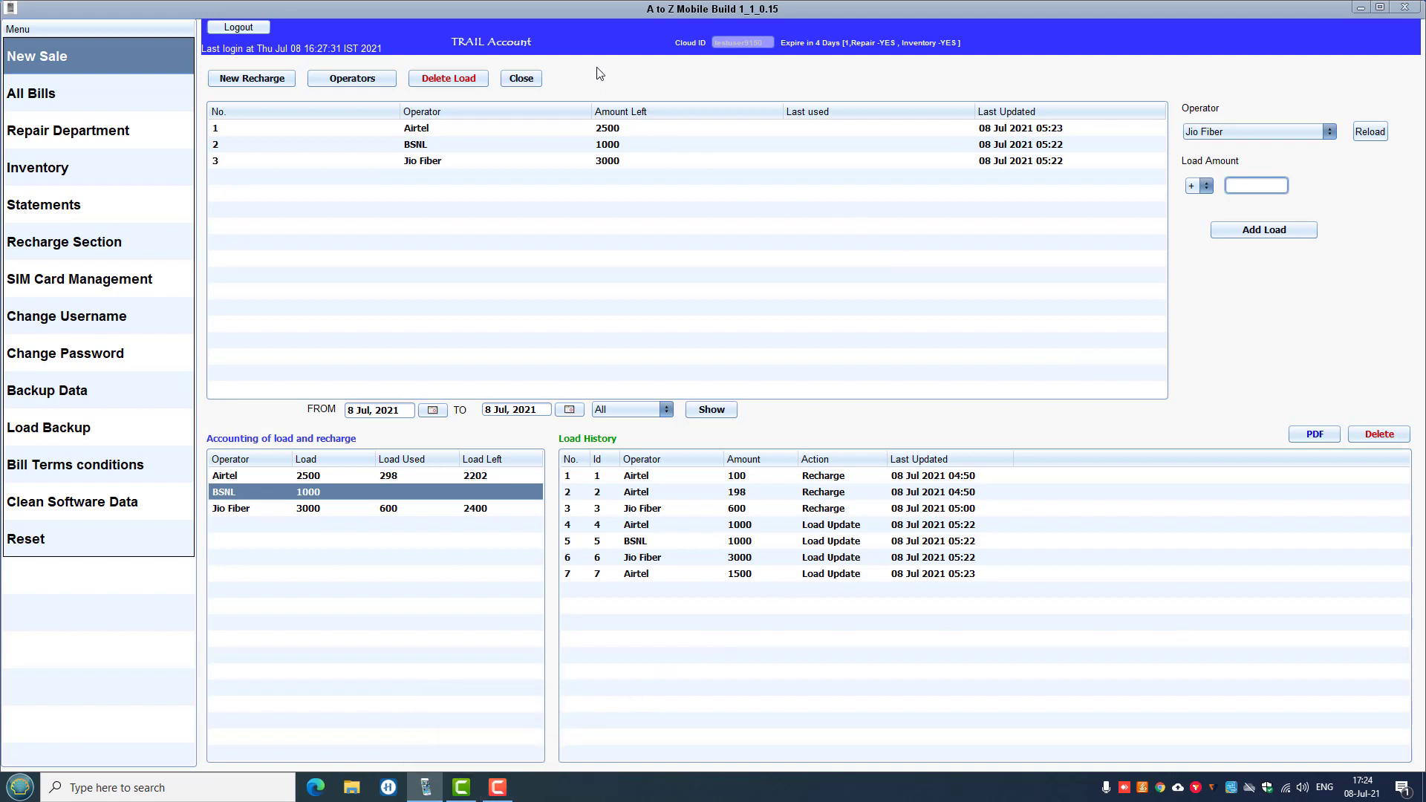
Start a new SIM registration in SIM Card Management with the relation set to W/O.
left_click(505, 793)
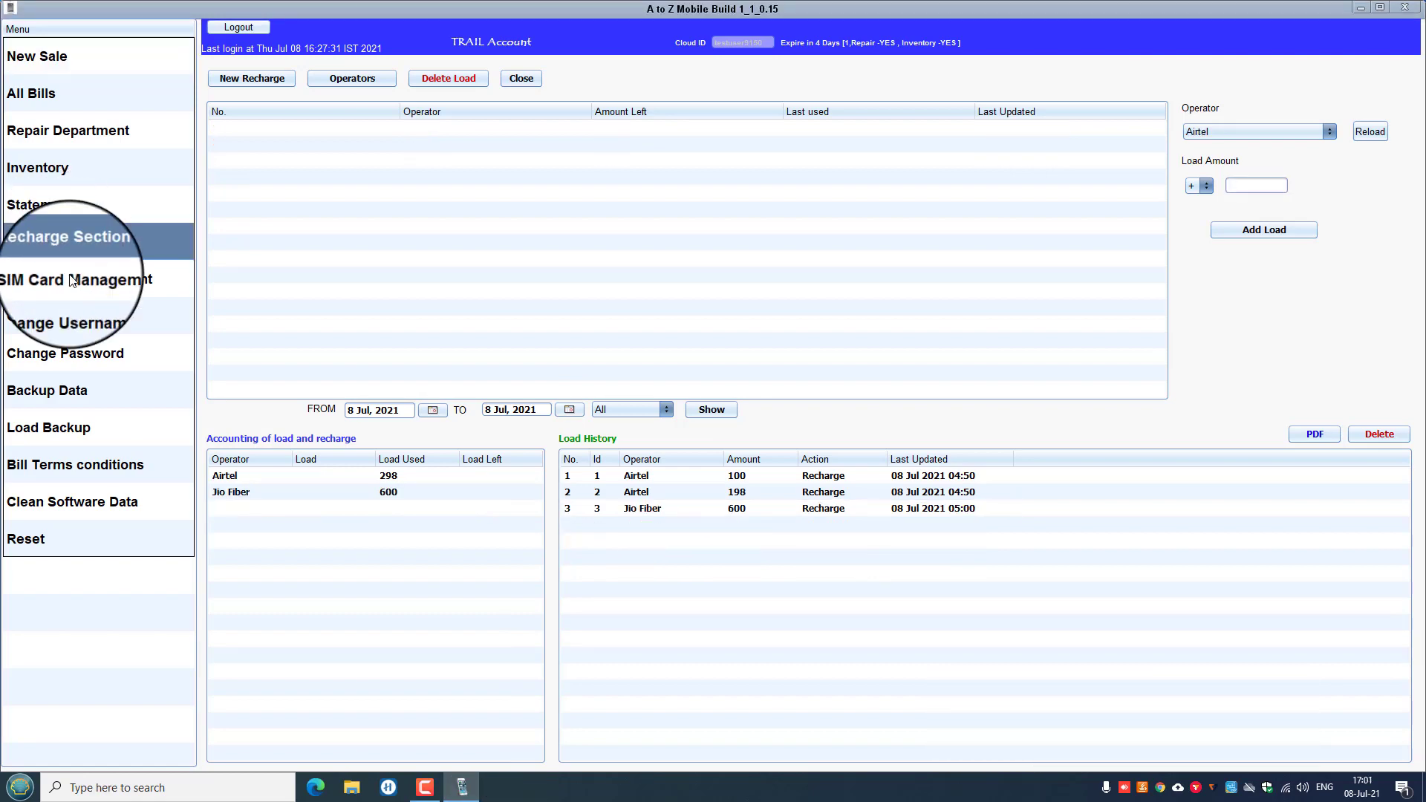
left_click(95, 280)
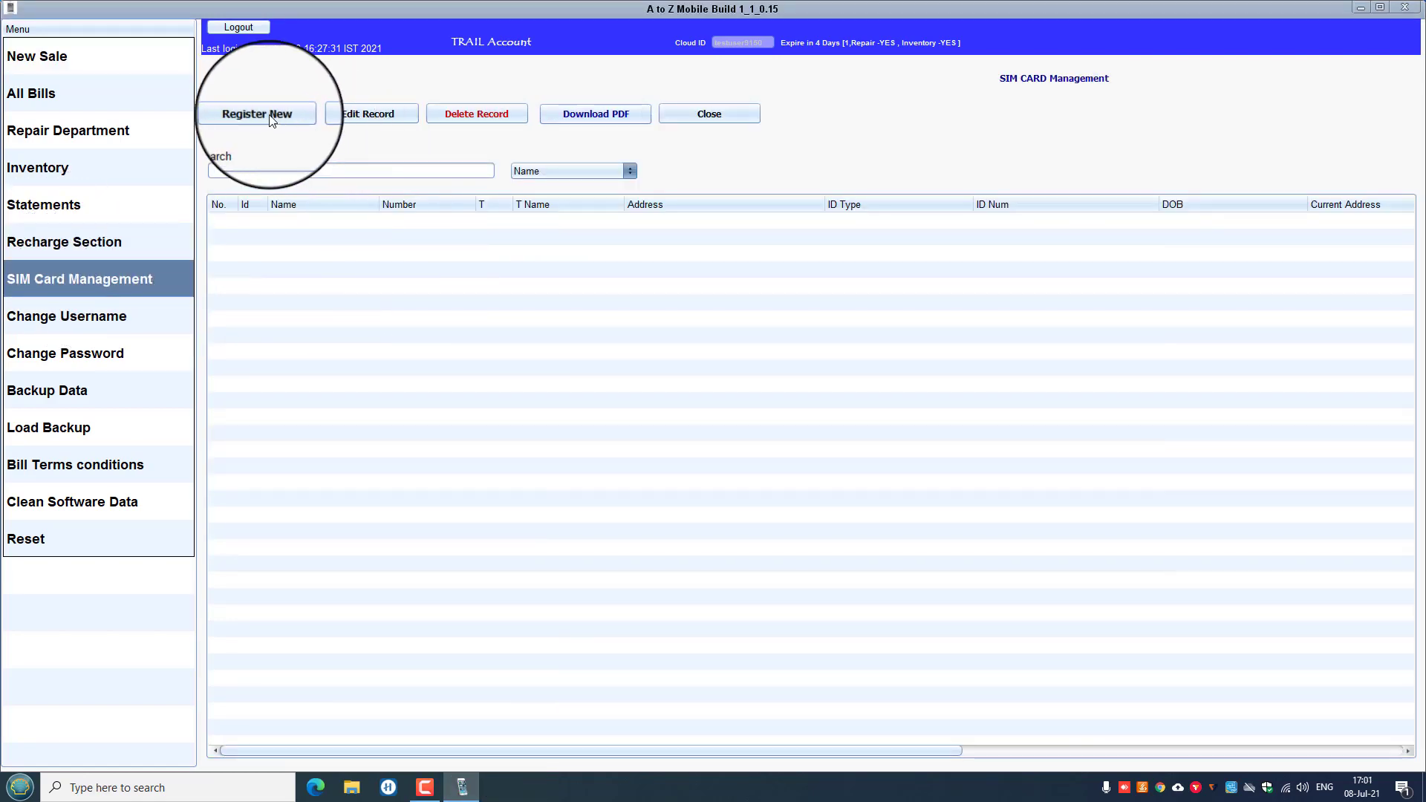
left_click(260, 116)
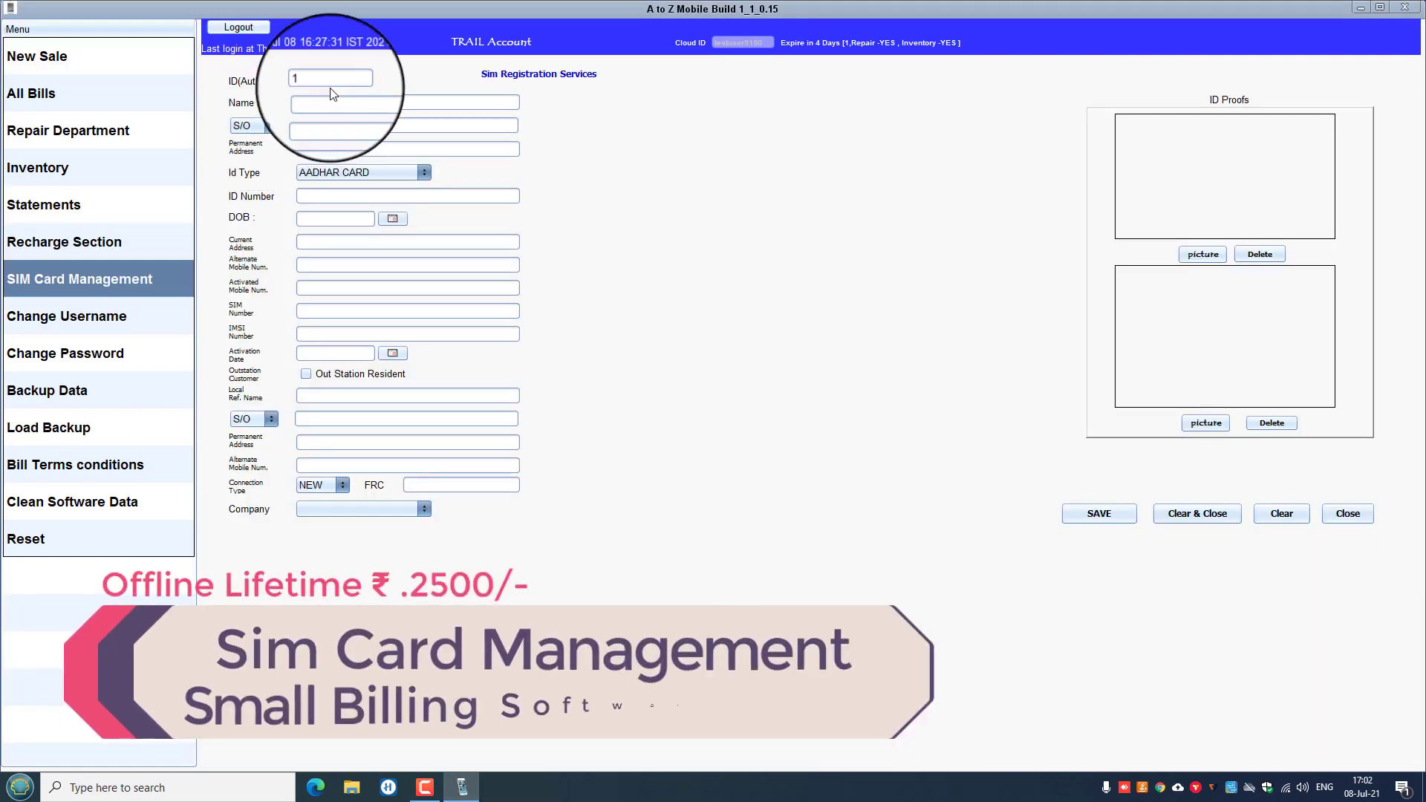
left_click(353, 105)
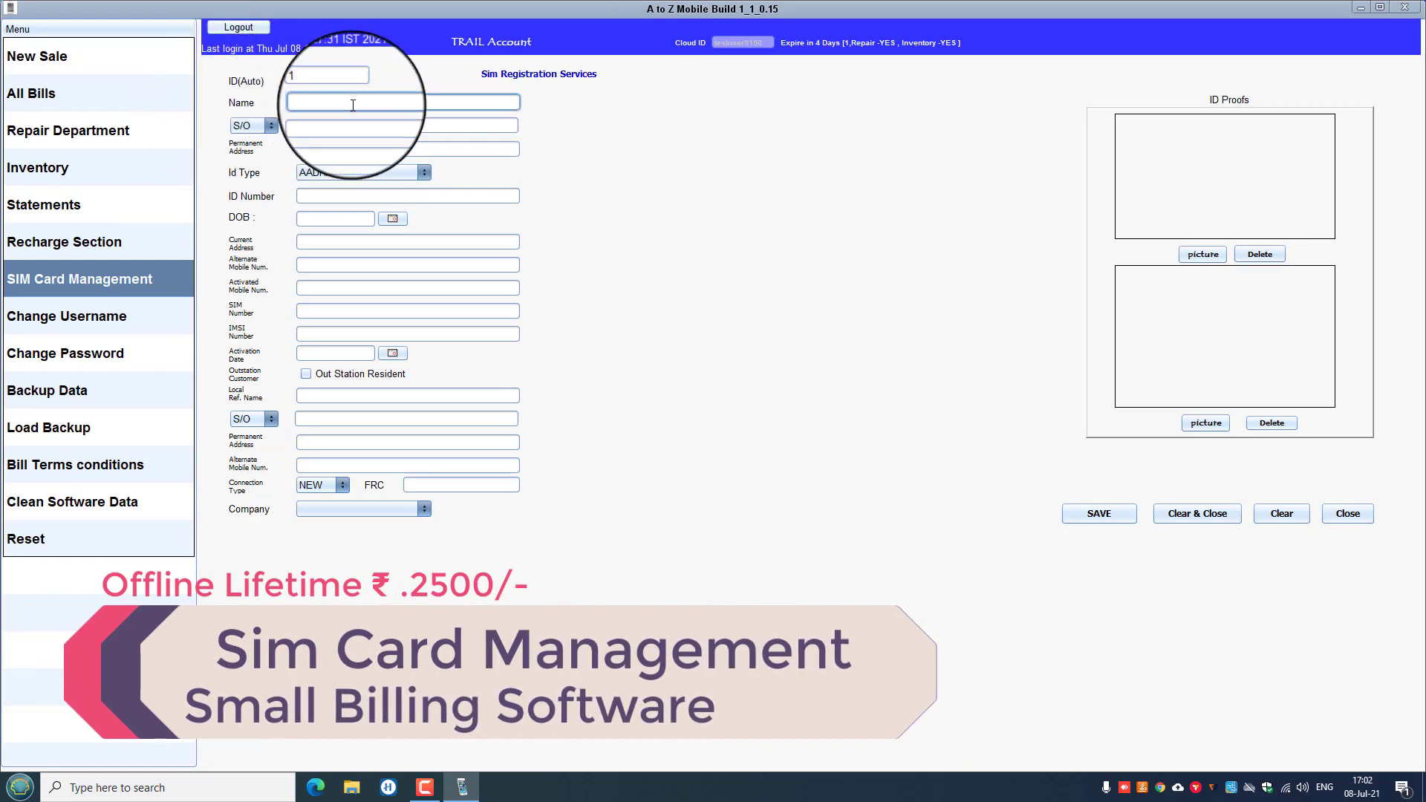
left_click(265, 127)
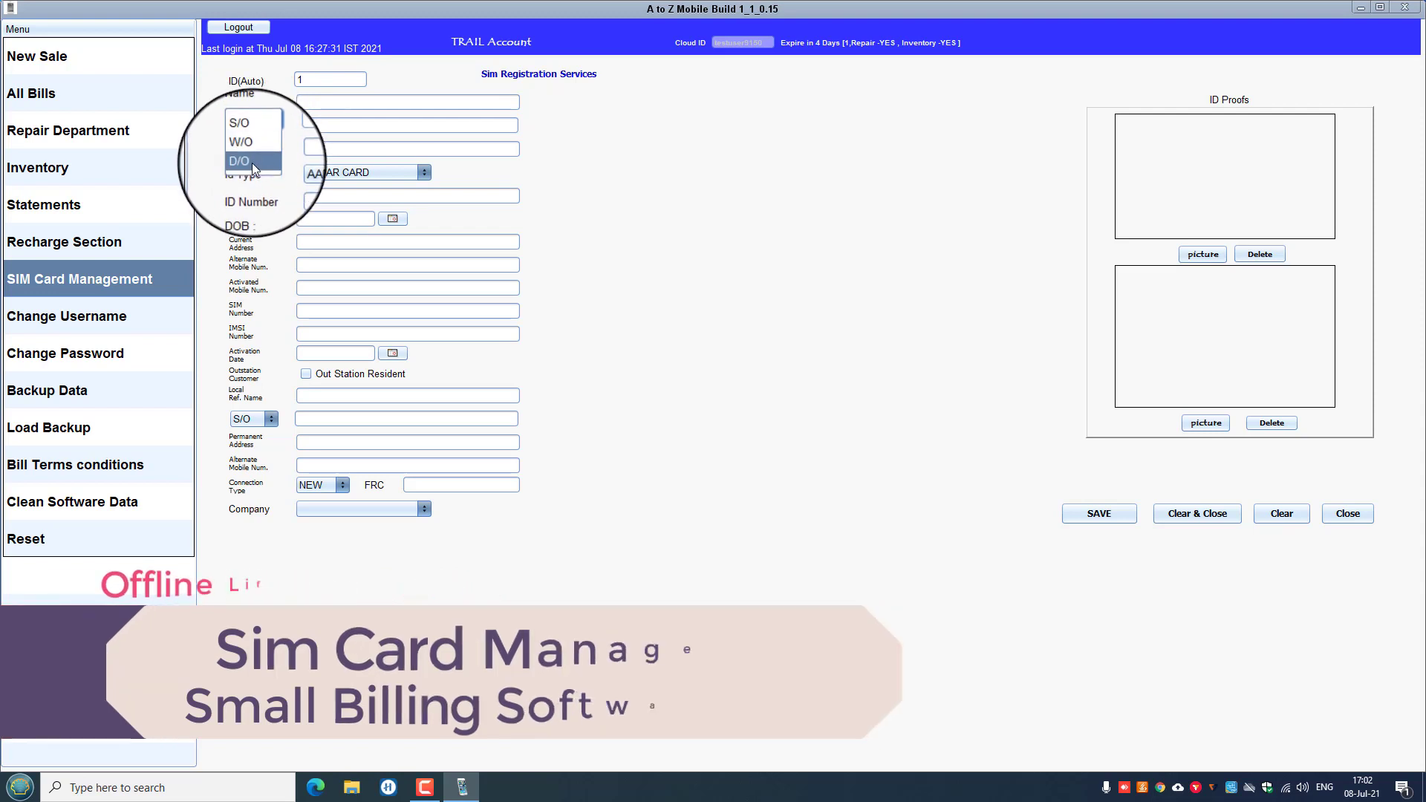
left_click(250, 144)
Keep AADHAR CARD as ID type, step through the form fields, and attach the first ID proof picture.
left_click(311, 128)
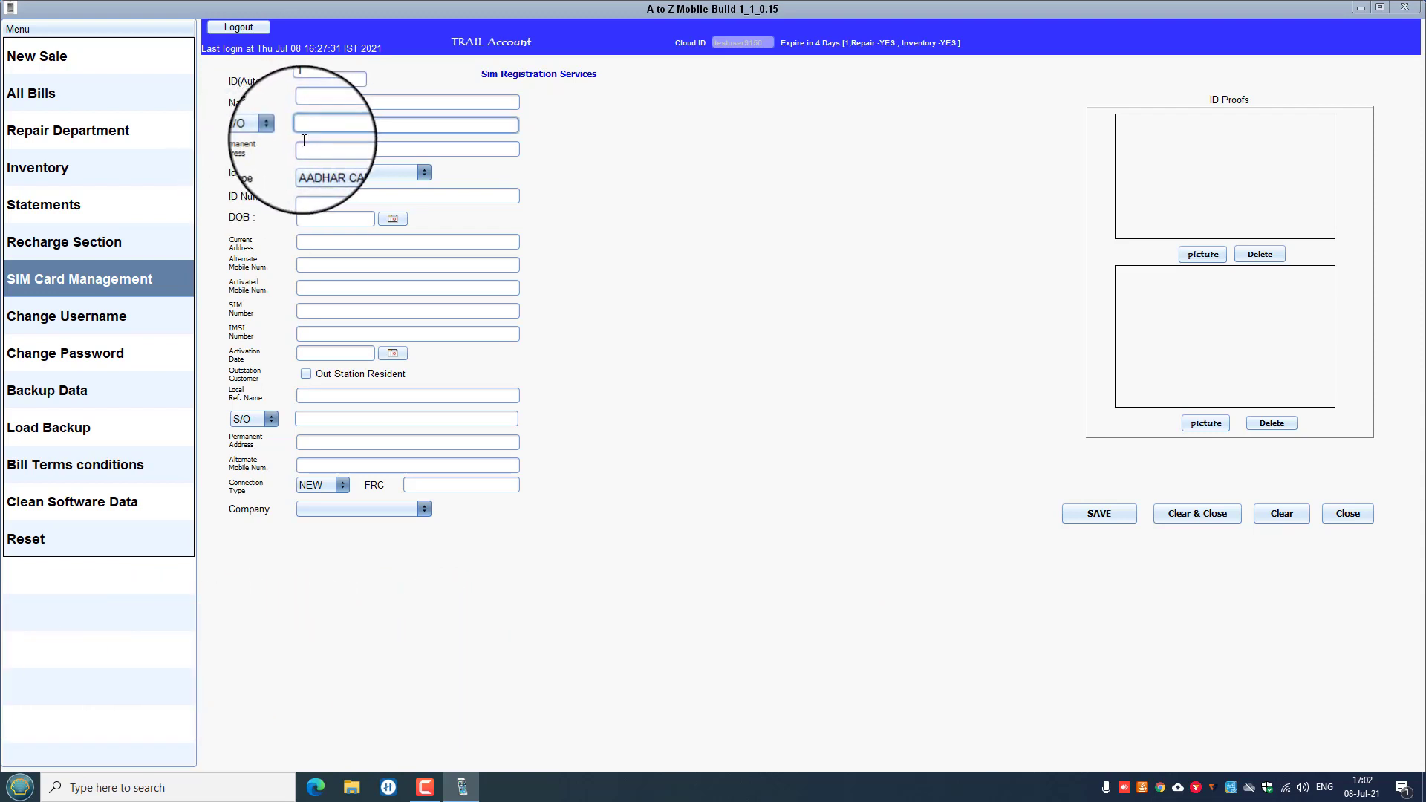
left_click(373, 176)
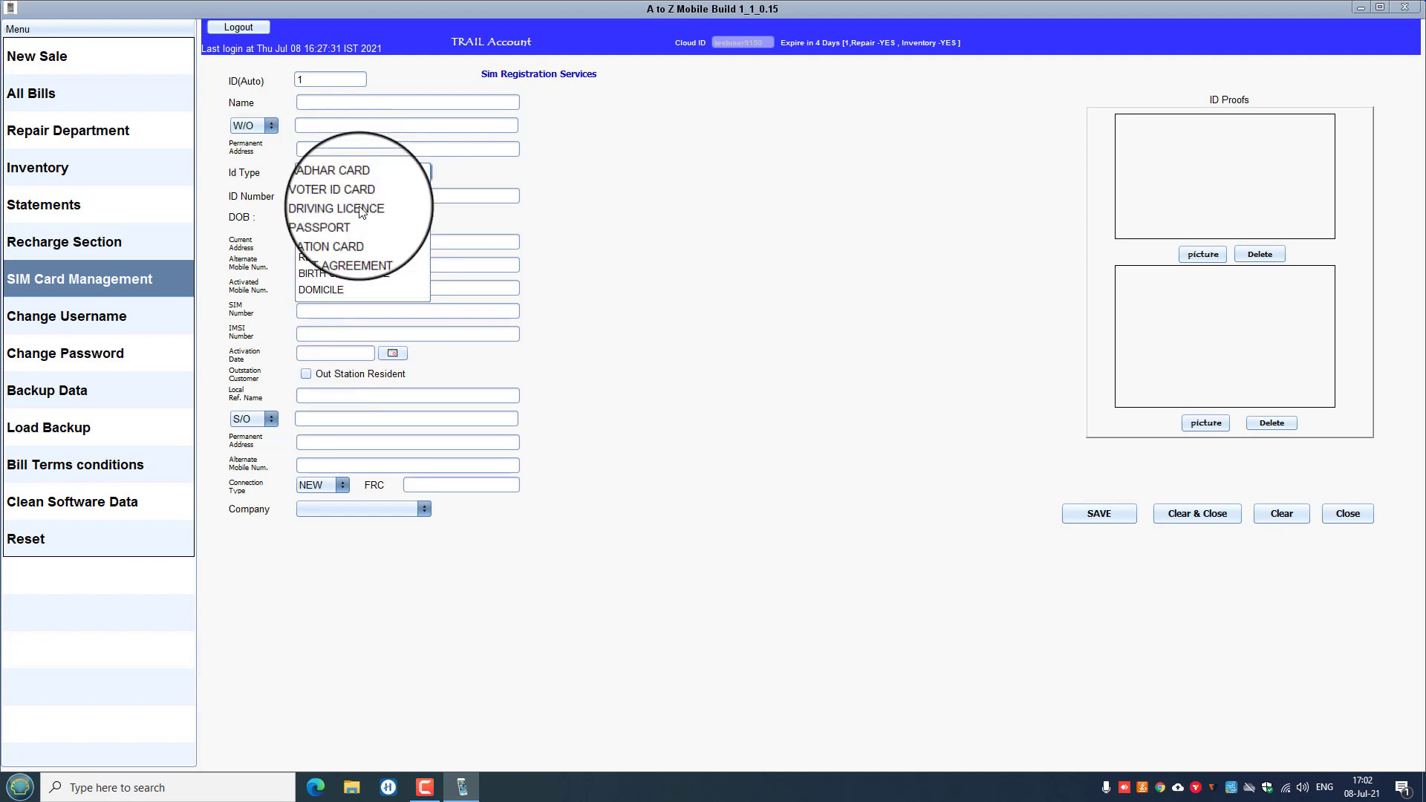
left_click(342, 176)
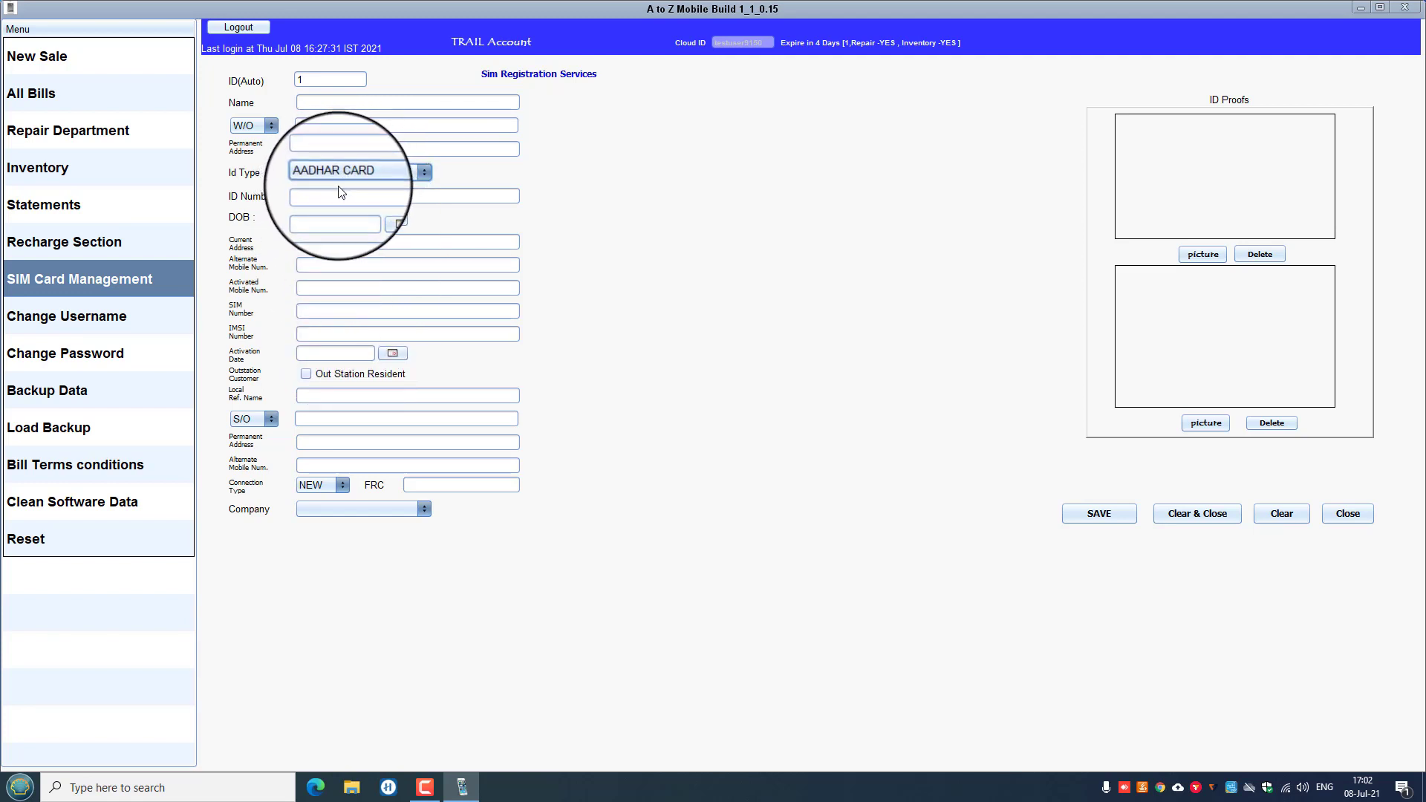
left_click(332, 196)
left_click(324, 220)
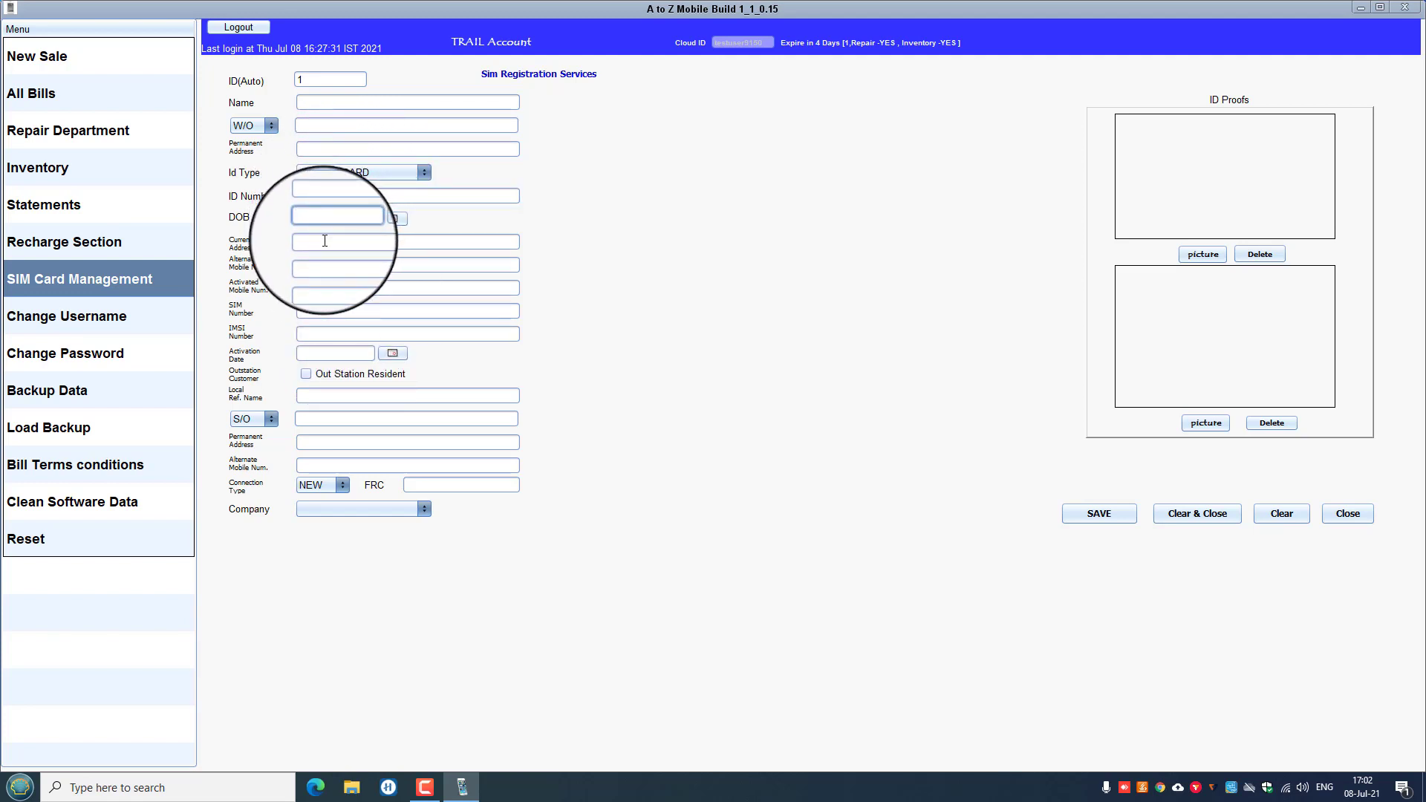
left_click(329, 243)
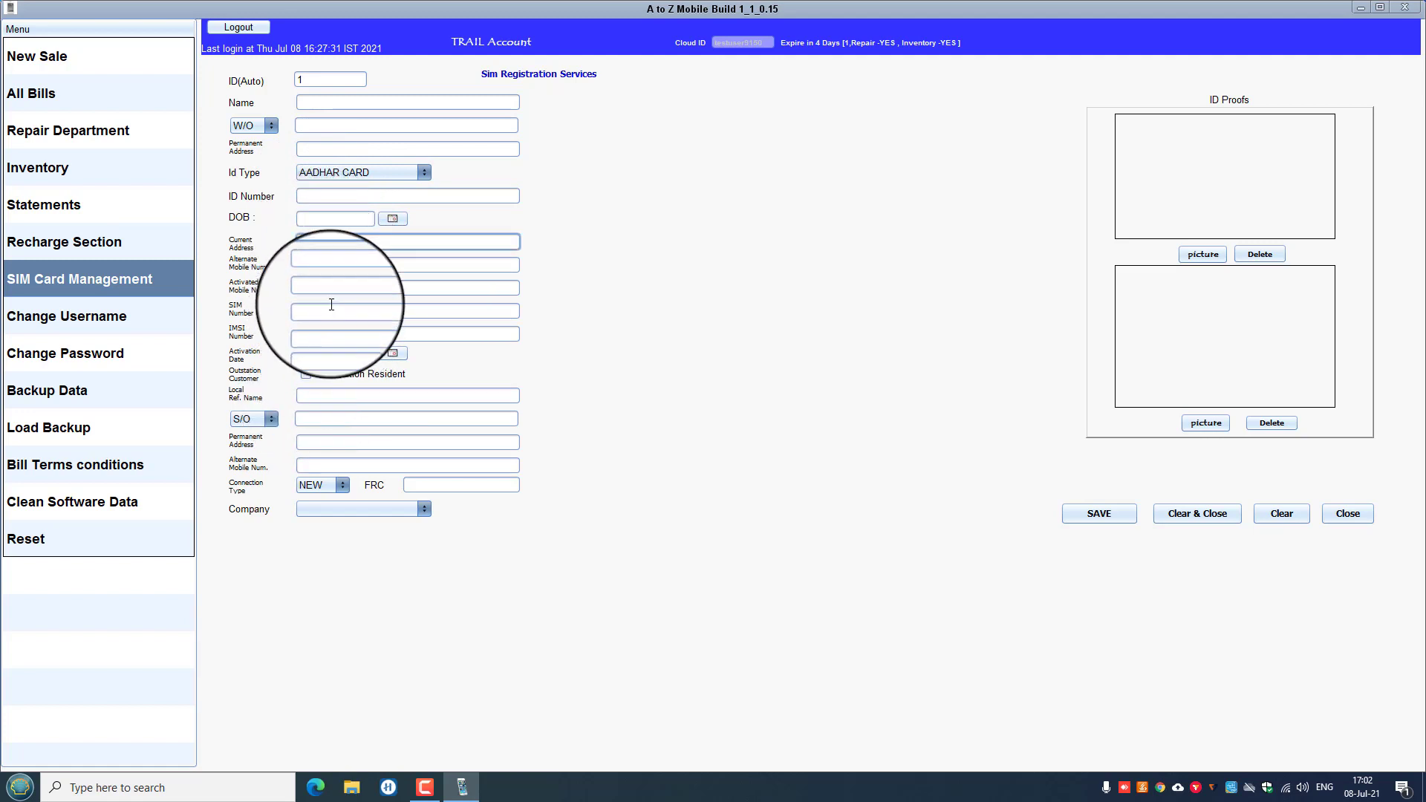
left_click(349, 357)
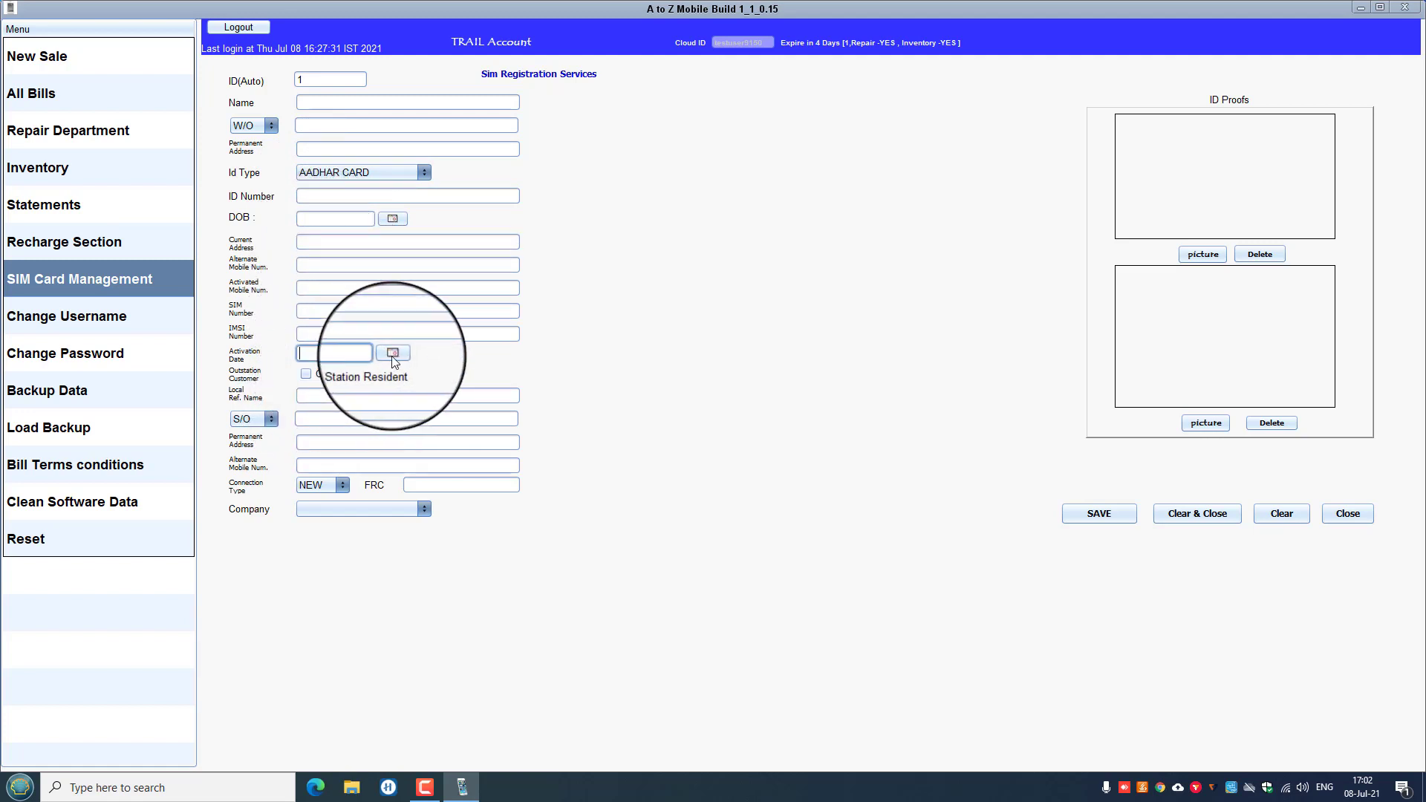
left_click(399, 353)
left_click(386, 410)
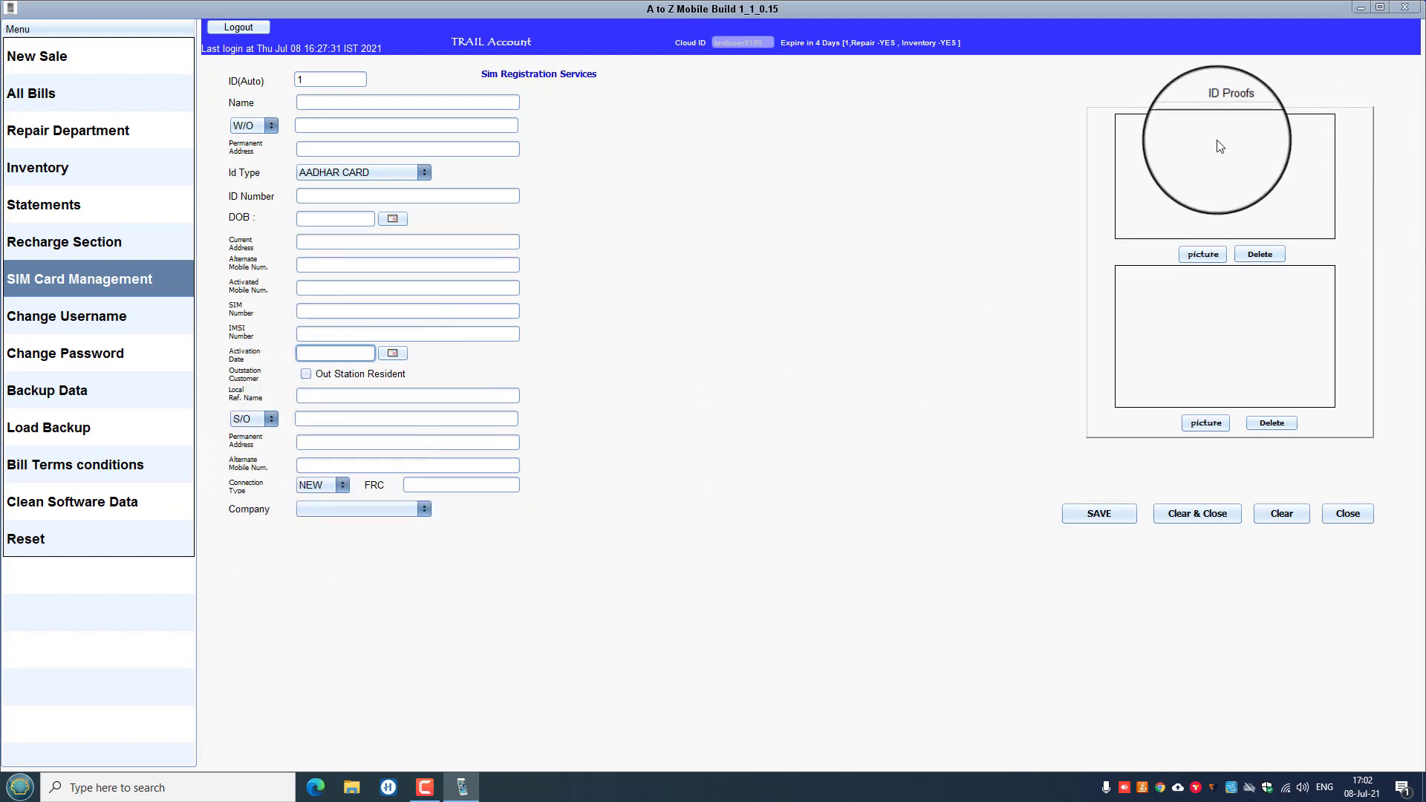
left_click(1219, 256)
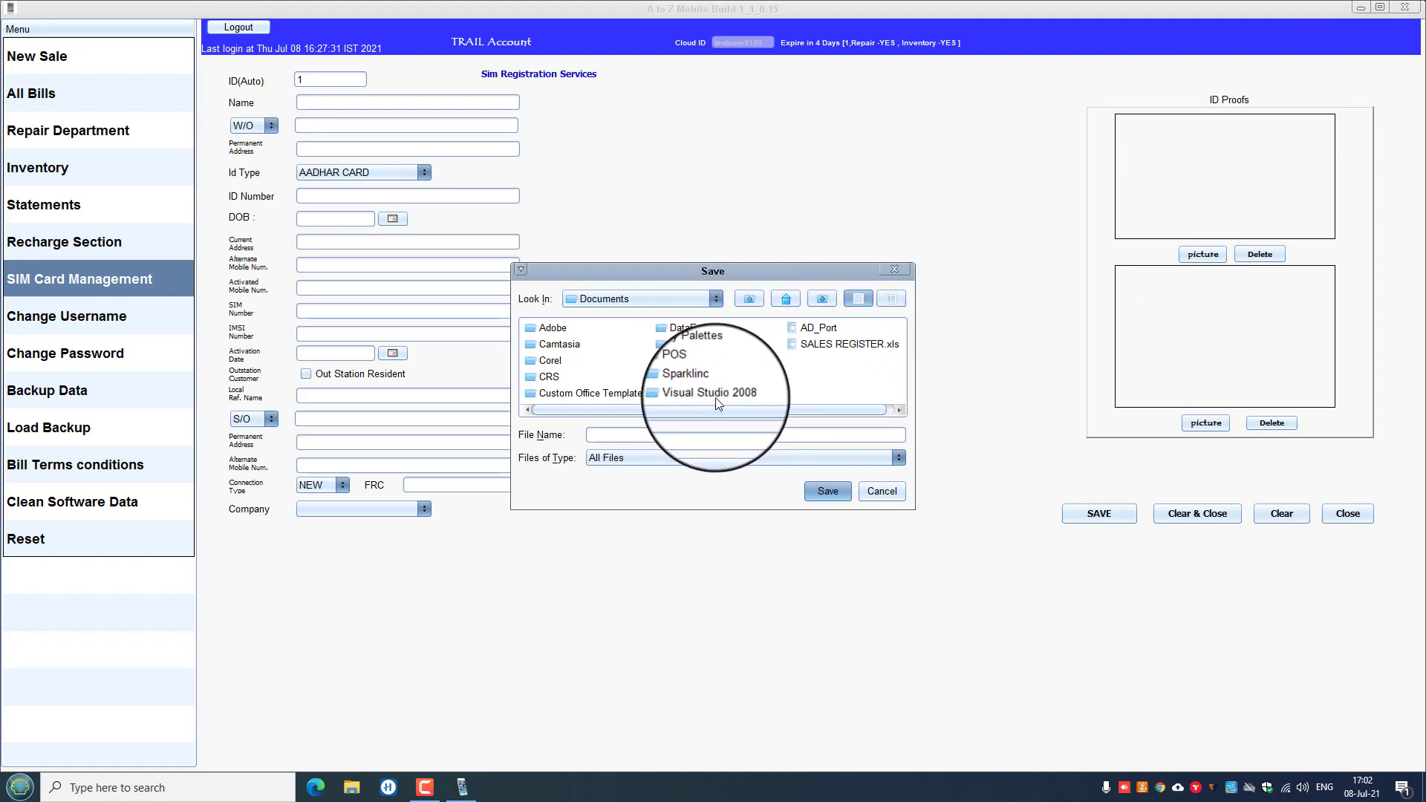
Cancel the ID proof file chooser and go back to the Recharge Section.
left_click(913, 480)
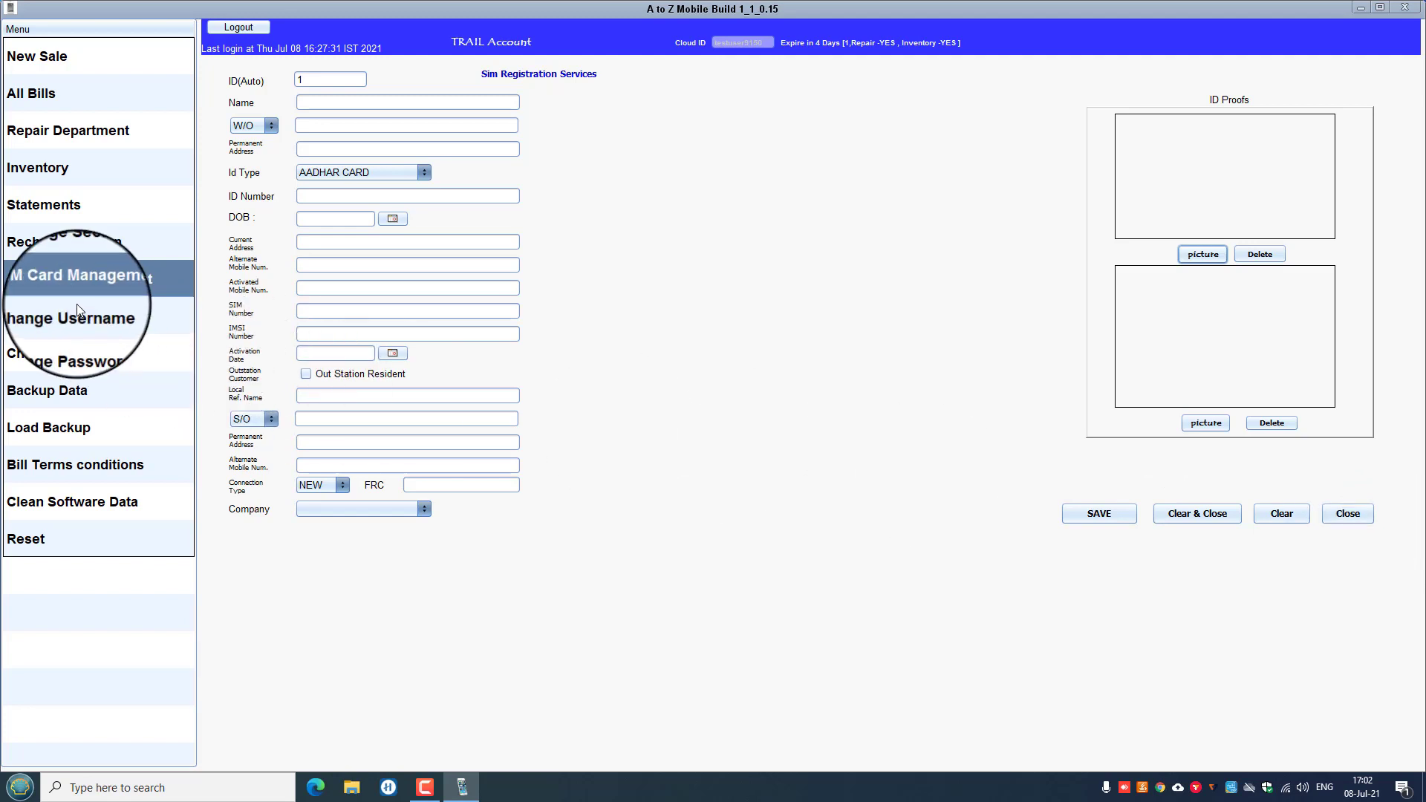
left_click(57, 242)
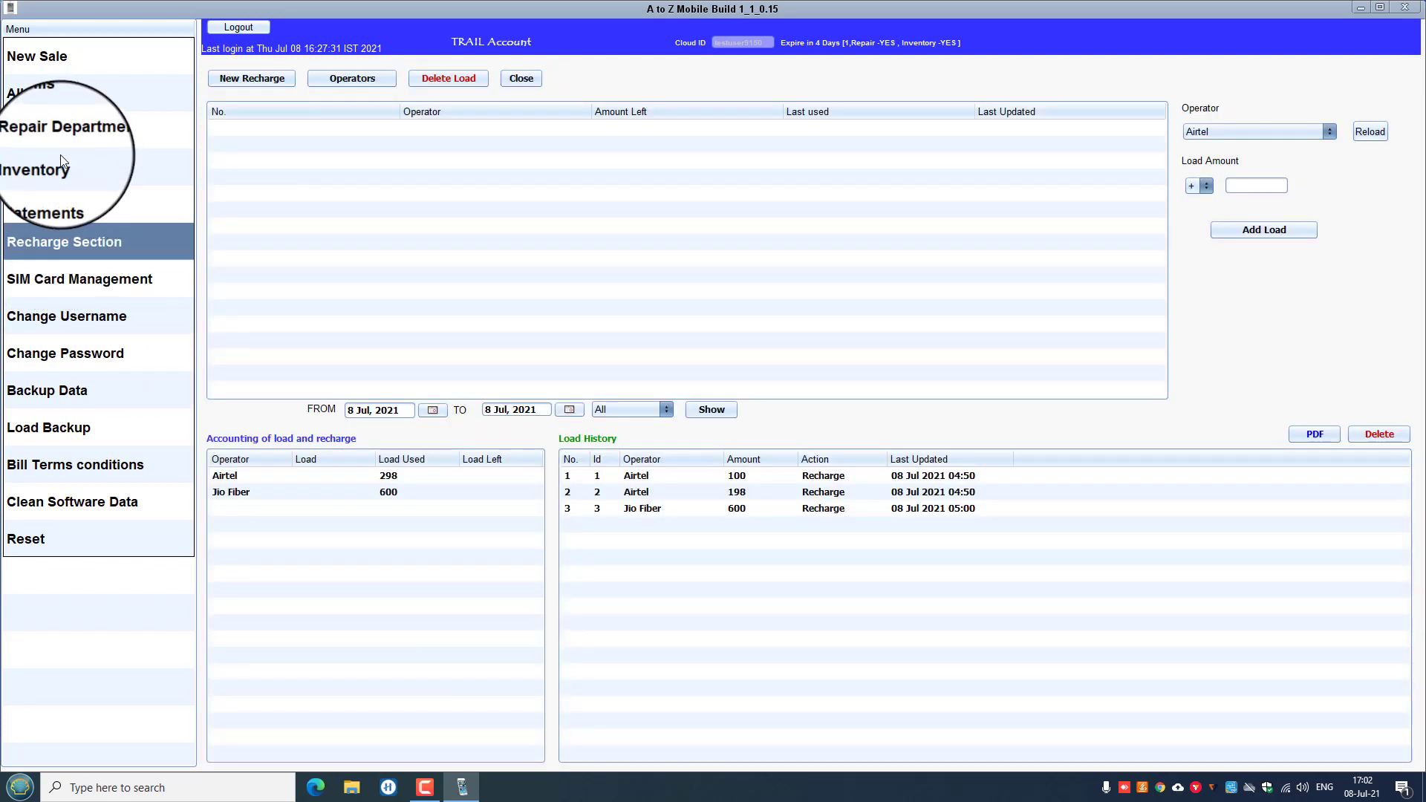
Close the Repair Department window and bring up the Update Items inventory of three stock items.
left_click(56, 133)
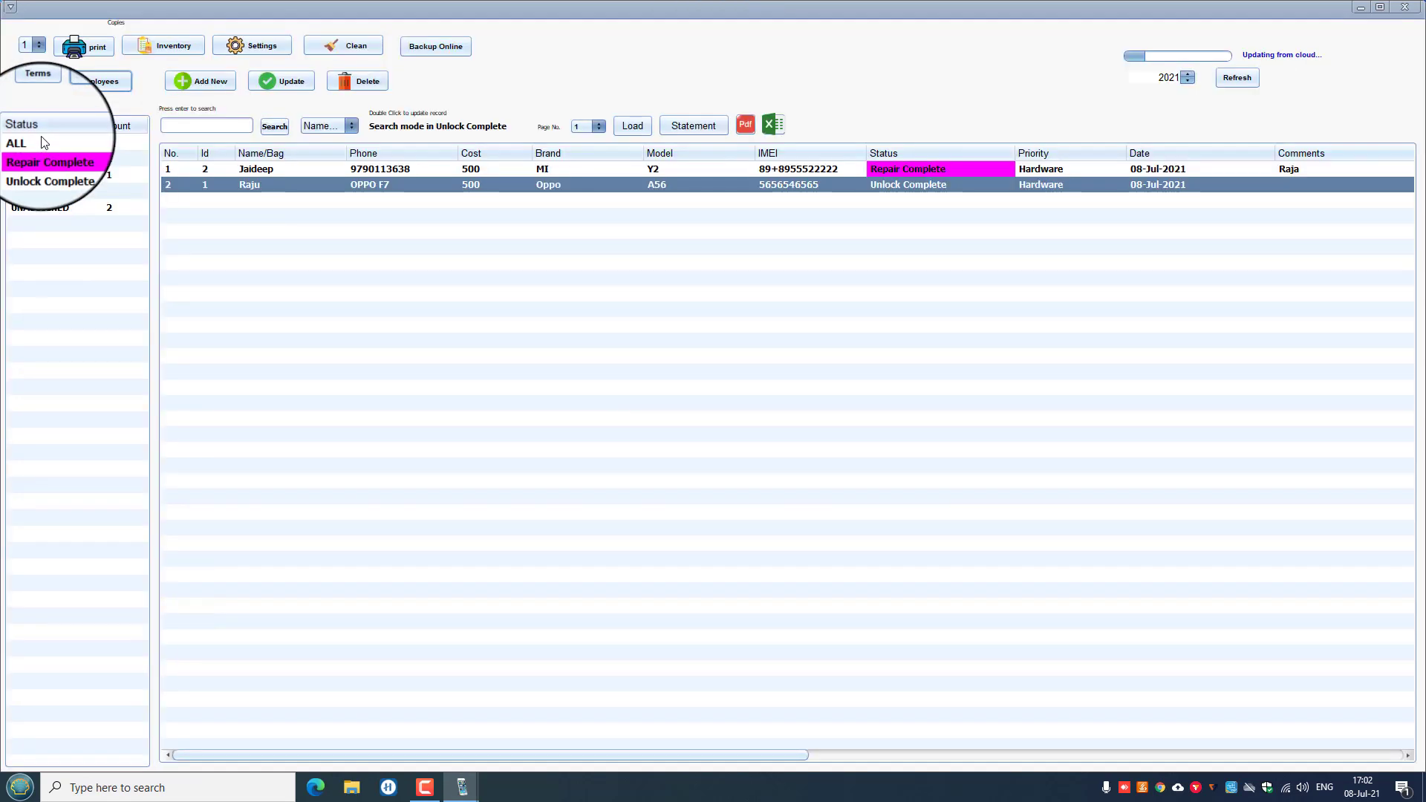
left_click(1415, 9)
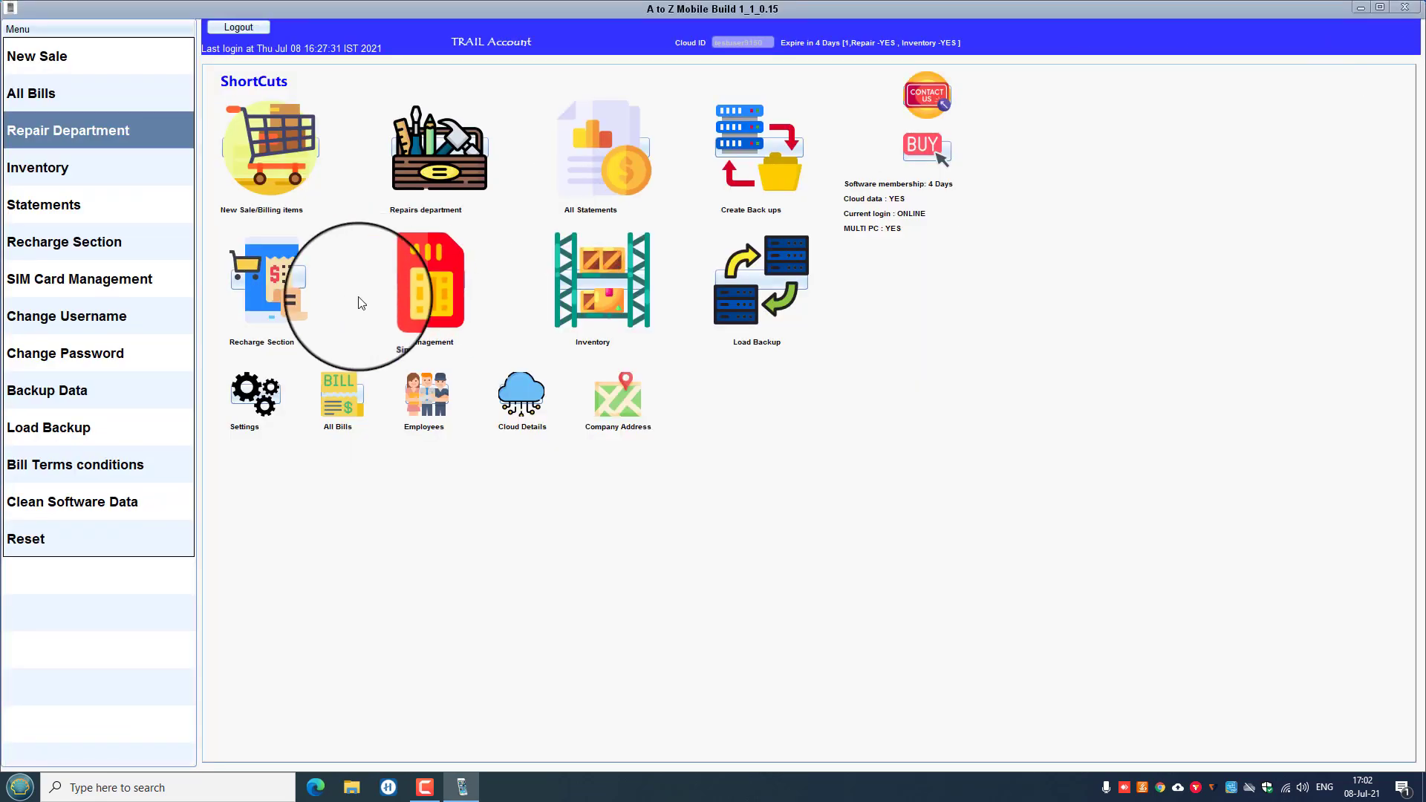
left_click(590, 290)
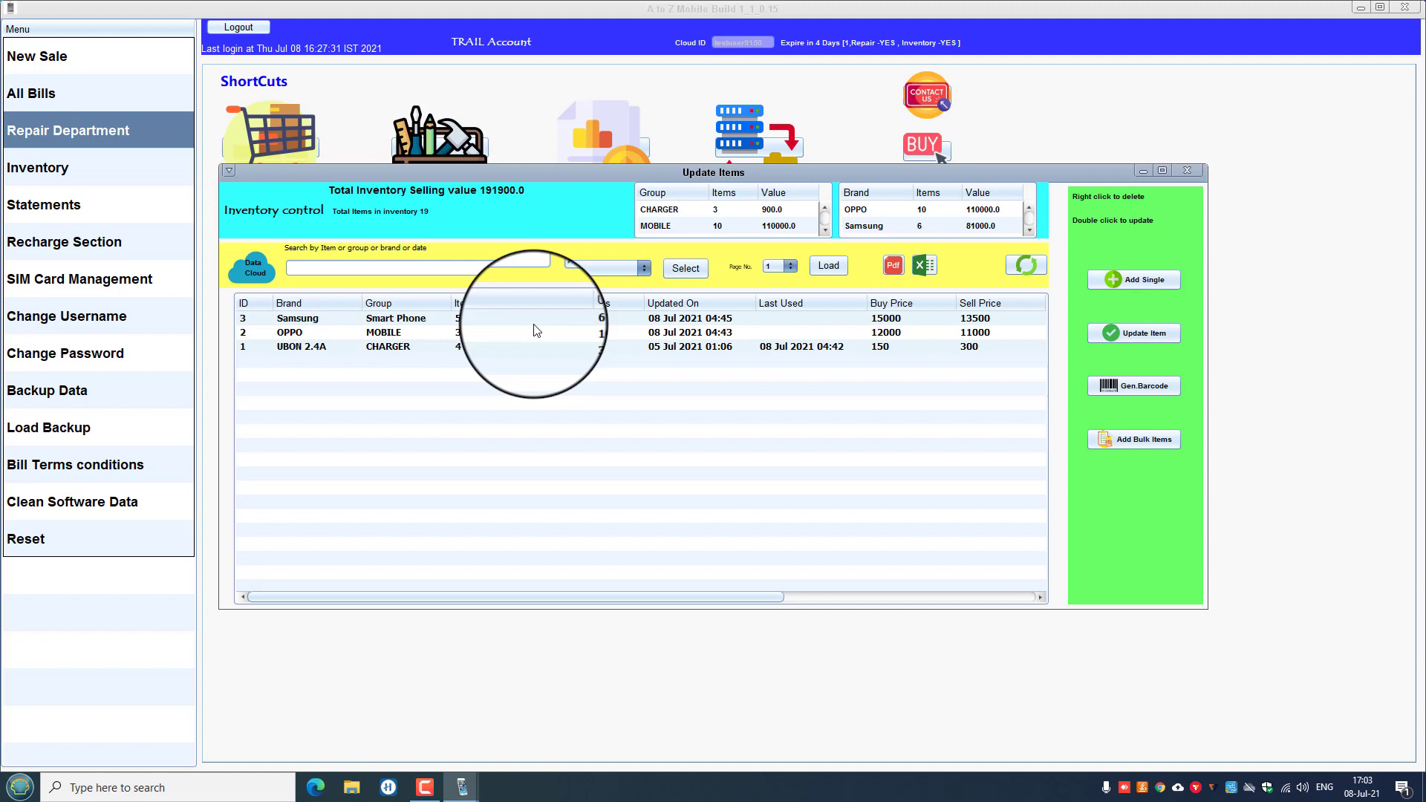
Select the OPPO mobile item in the inventory list.
left_click(407, 332)
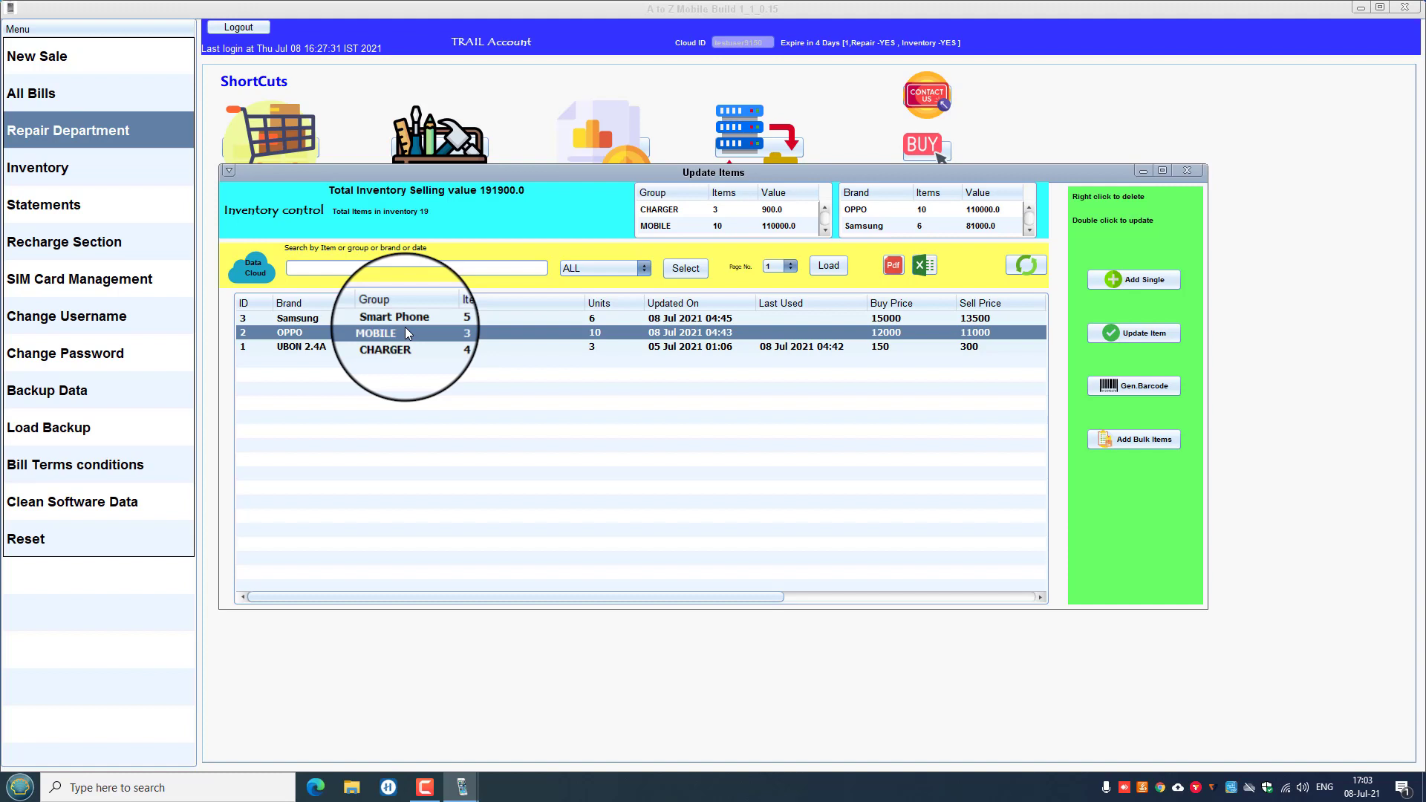
left_click(590, 346)
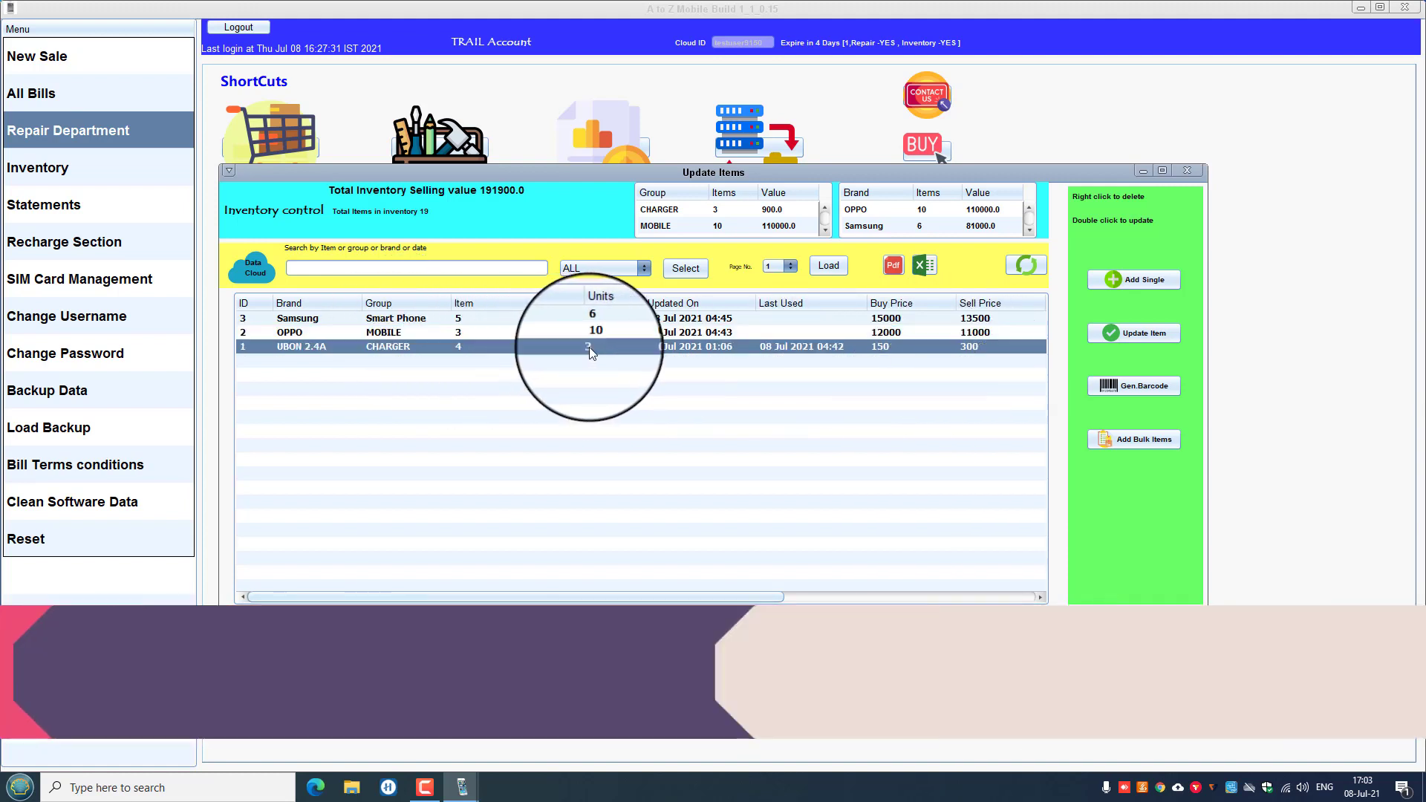
left_click(599, 331)
Generate OPPO barcodes with 5 per page and INR currency, producing bar_code.pdf.
left_click(1133, 388)
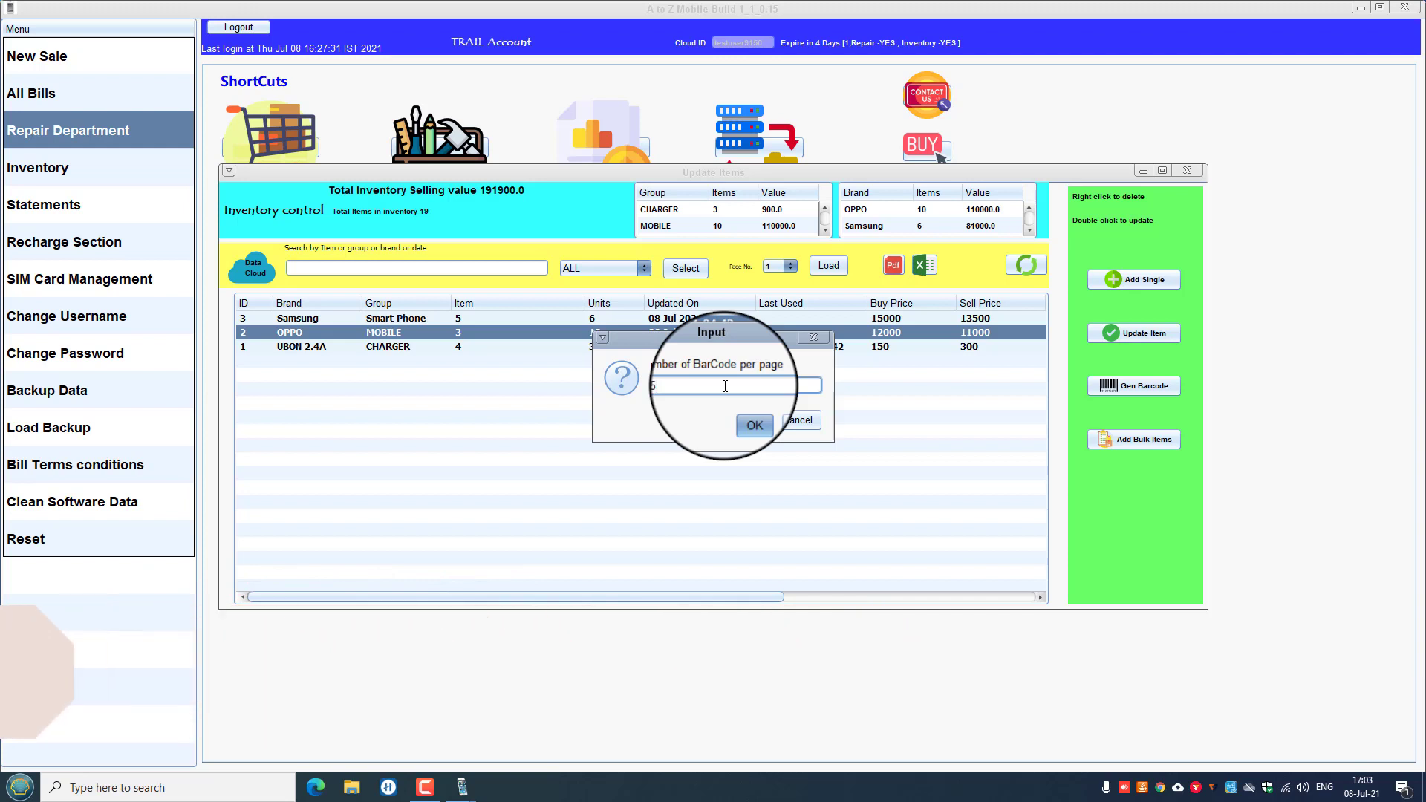
type("5")
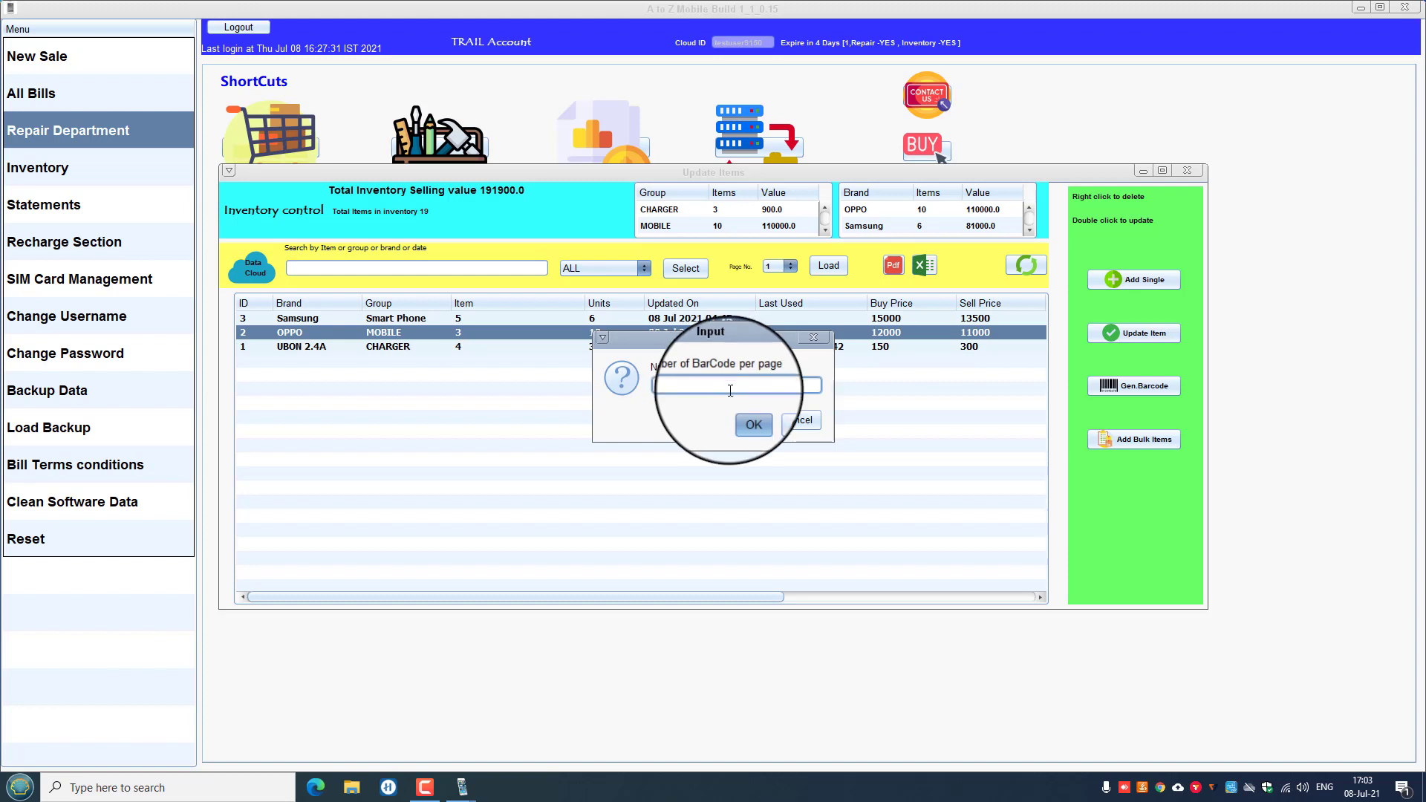
left_click(749, 421)
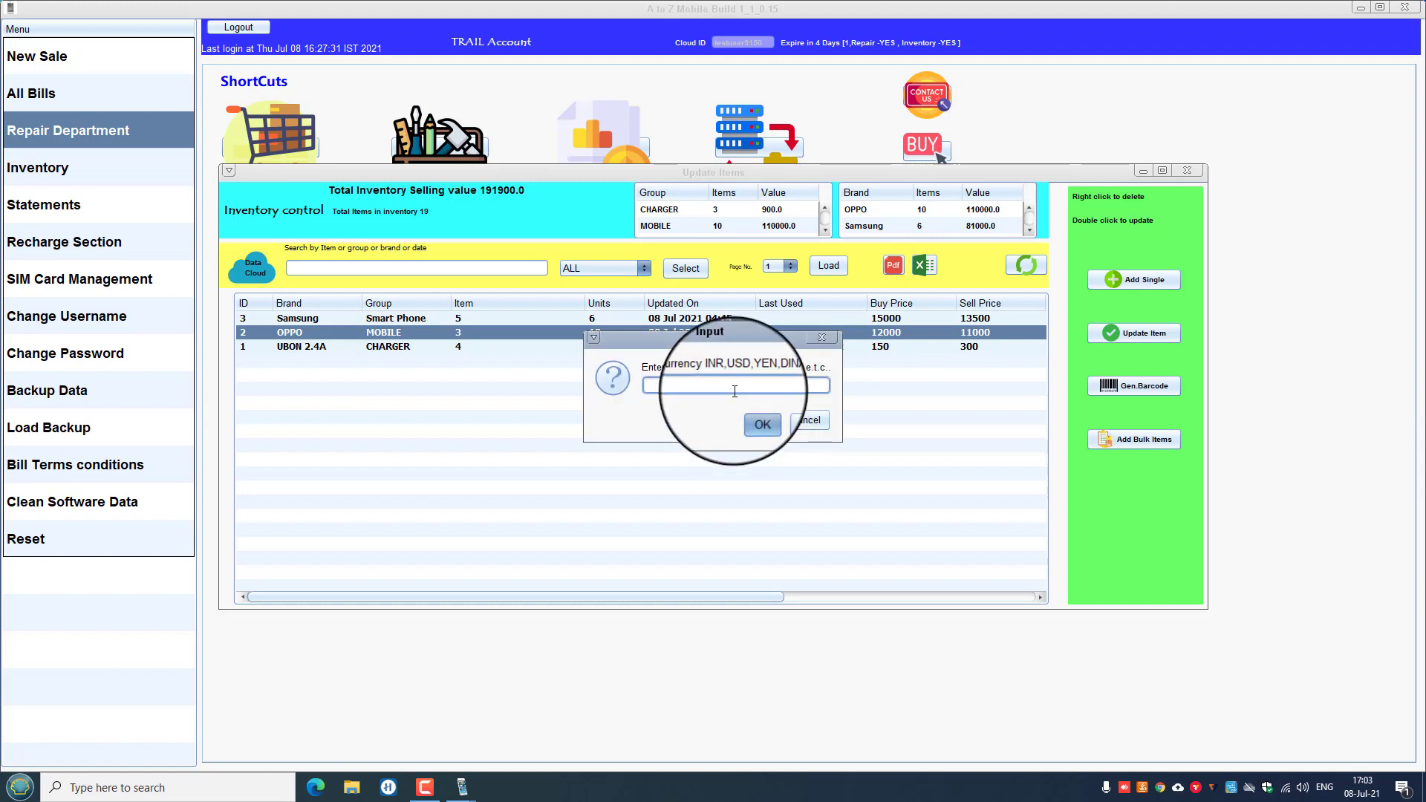
type("INR")
left_click(756, 420)
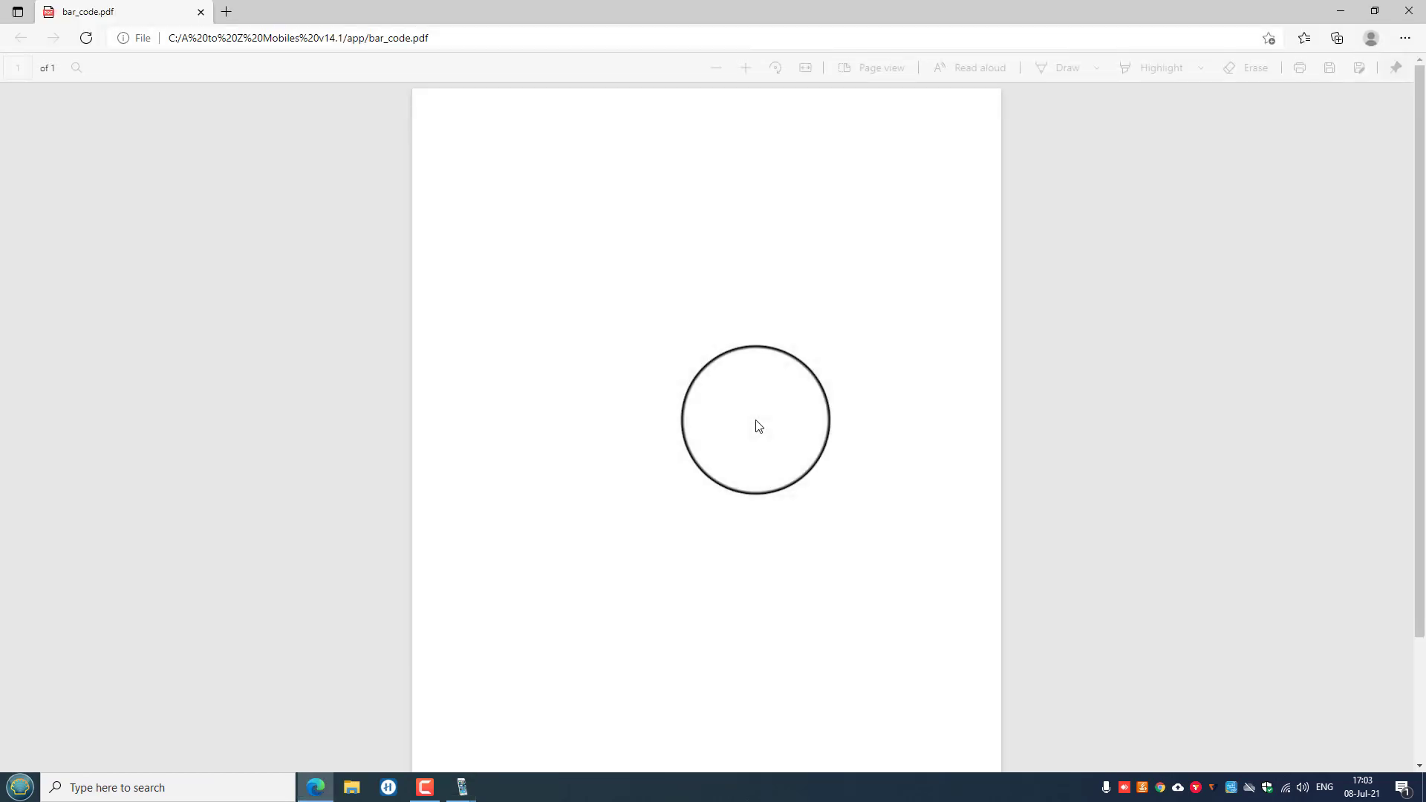
Review the bar_code.pdf sheet labelled Cost: 11000 INR in Edge, then close it.
scroll(532, 519, "down", 2)
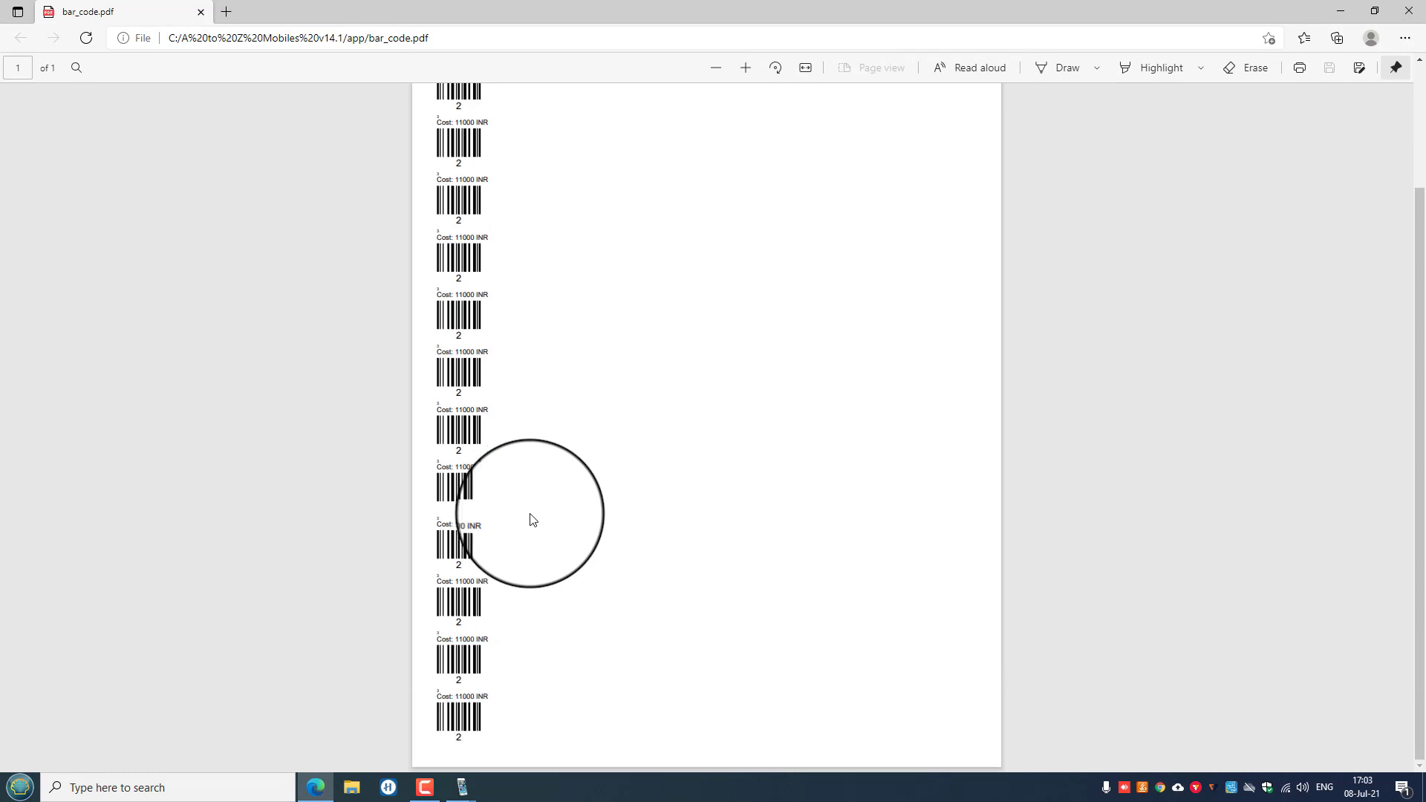
scroll(532, 519, "up", 2)
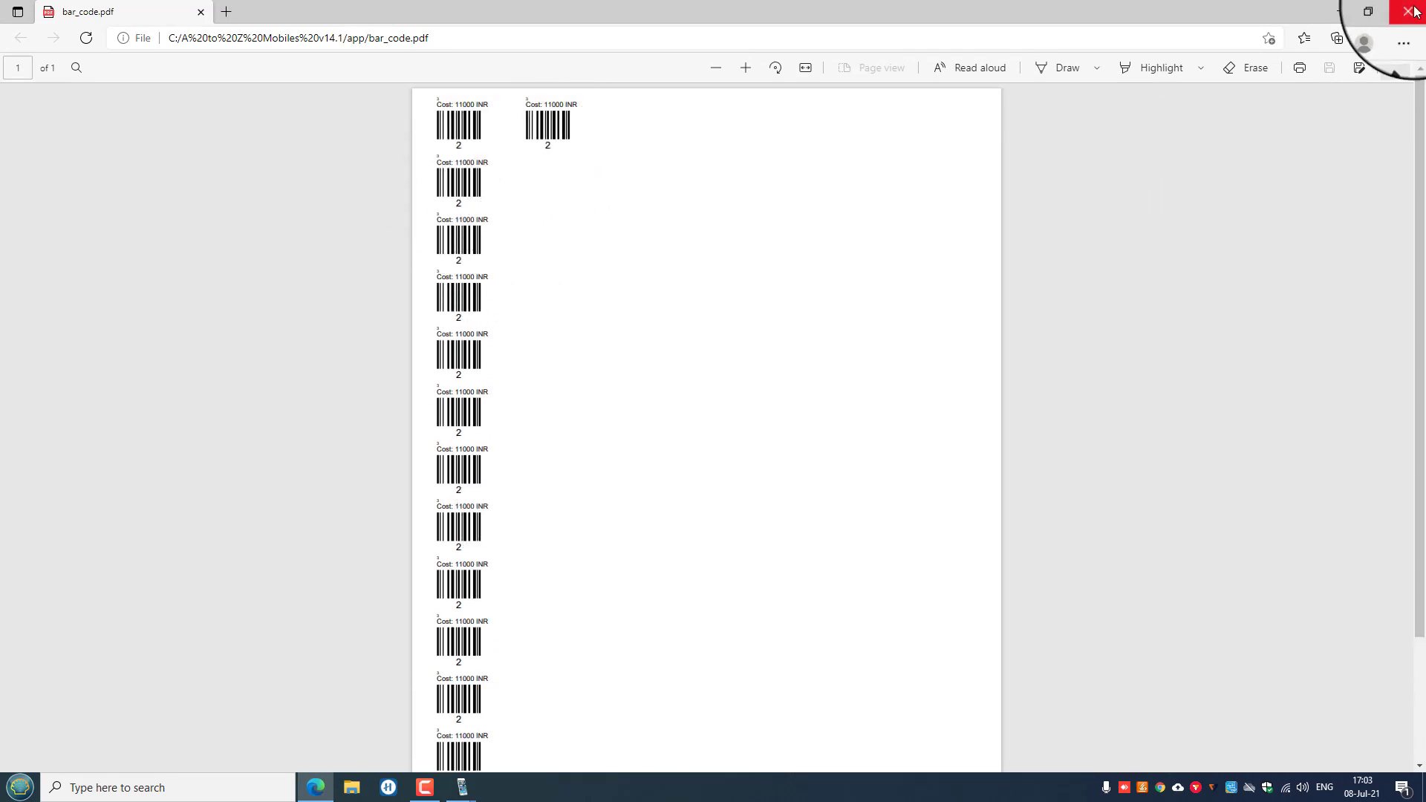
left_click(1409, 11)
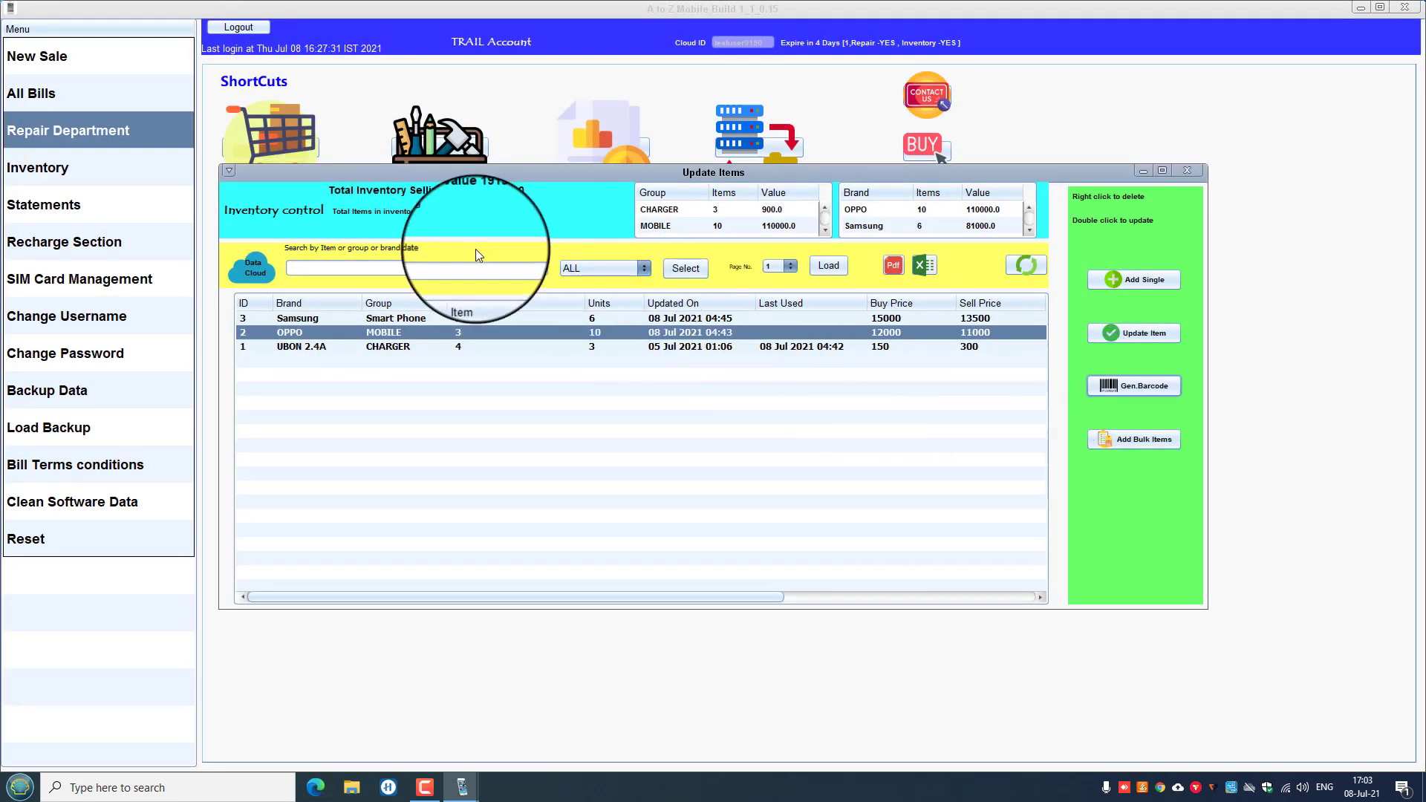
Open the Add new Item form and step through group, name, stock, comments, distributor and price fields.
left_click(1120, 282)
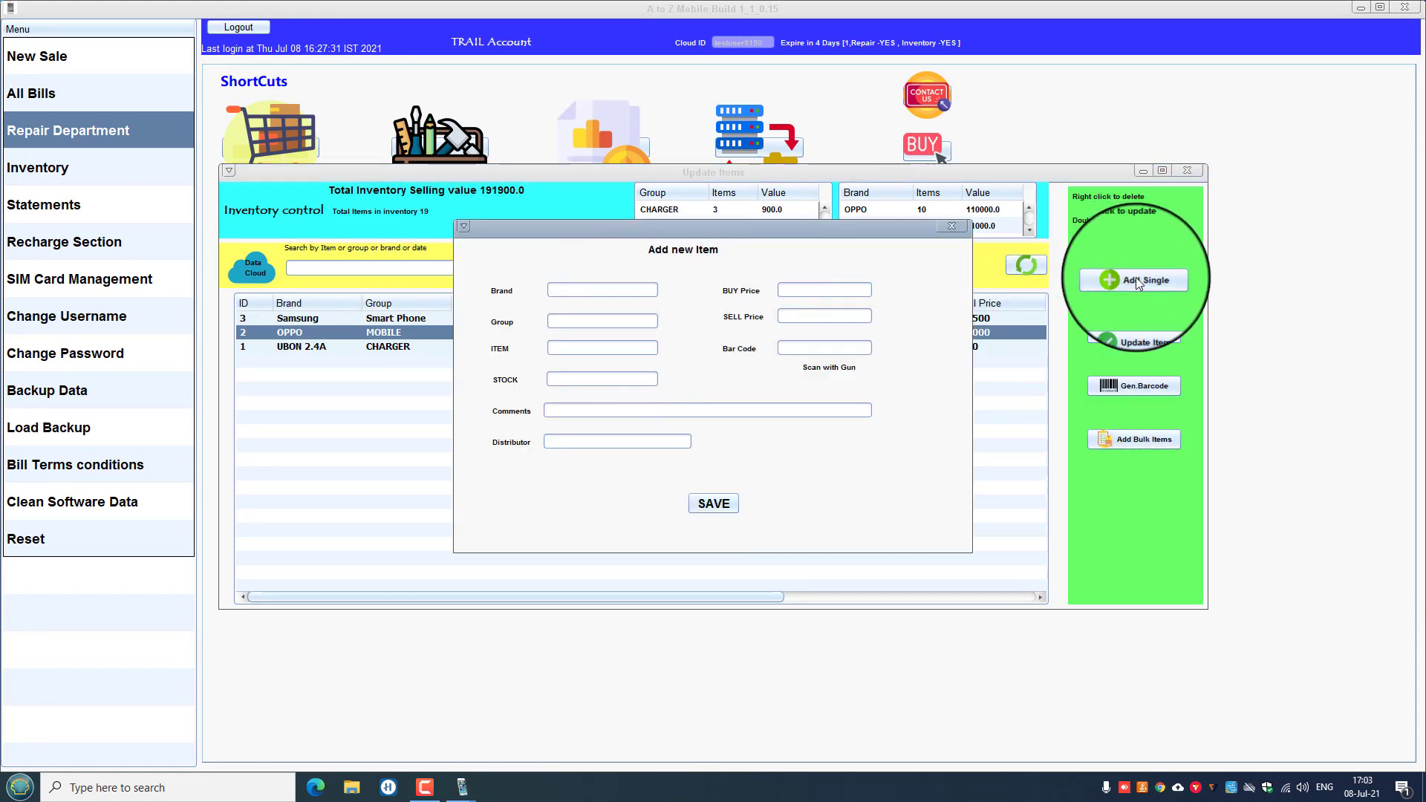
left_click(558, 289)
left_click(576, 321)
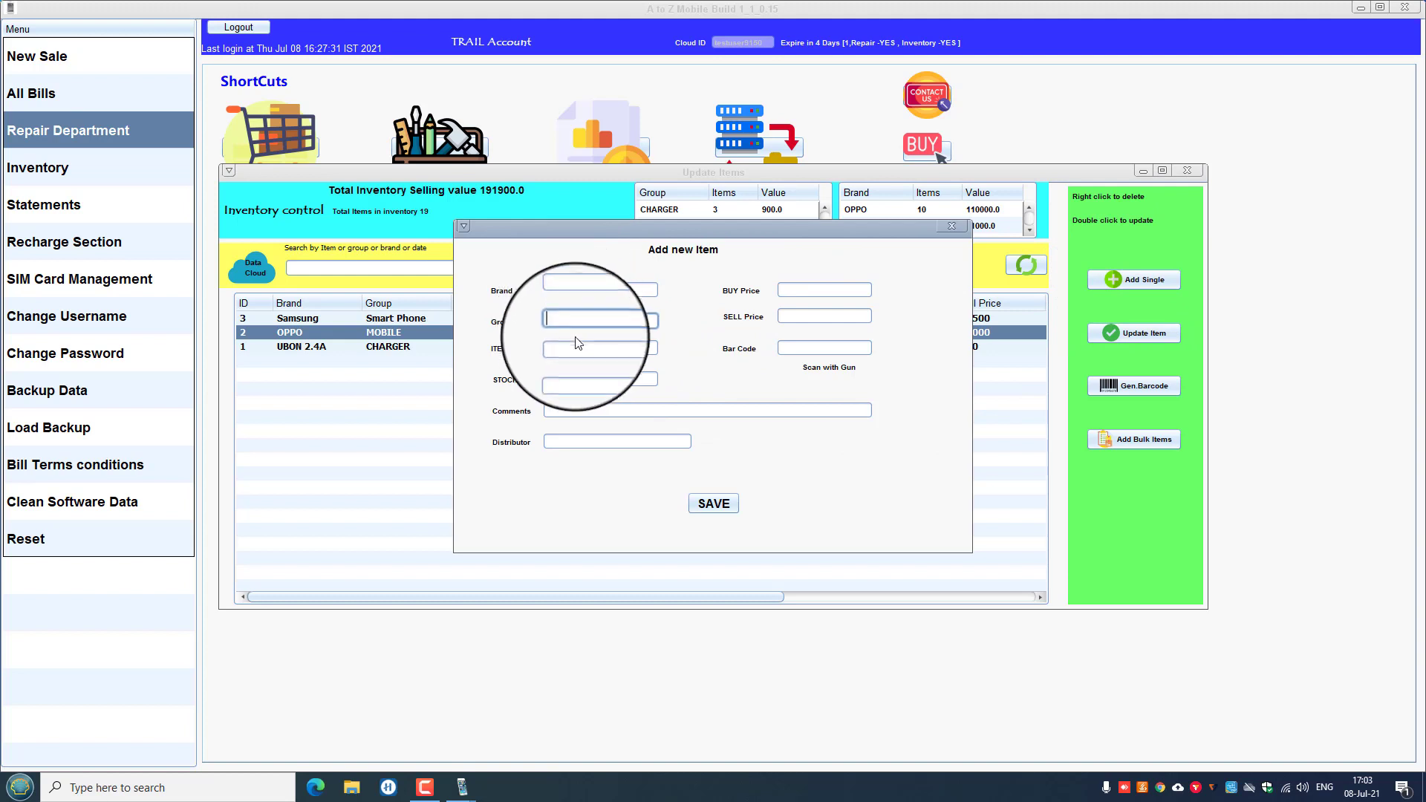
left_click(574, 346)
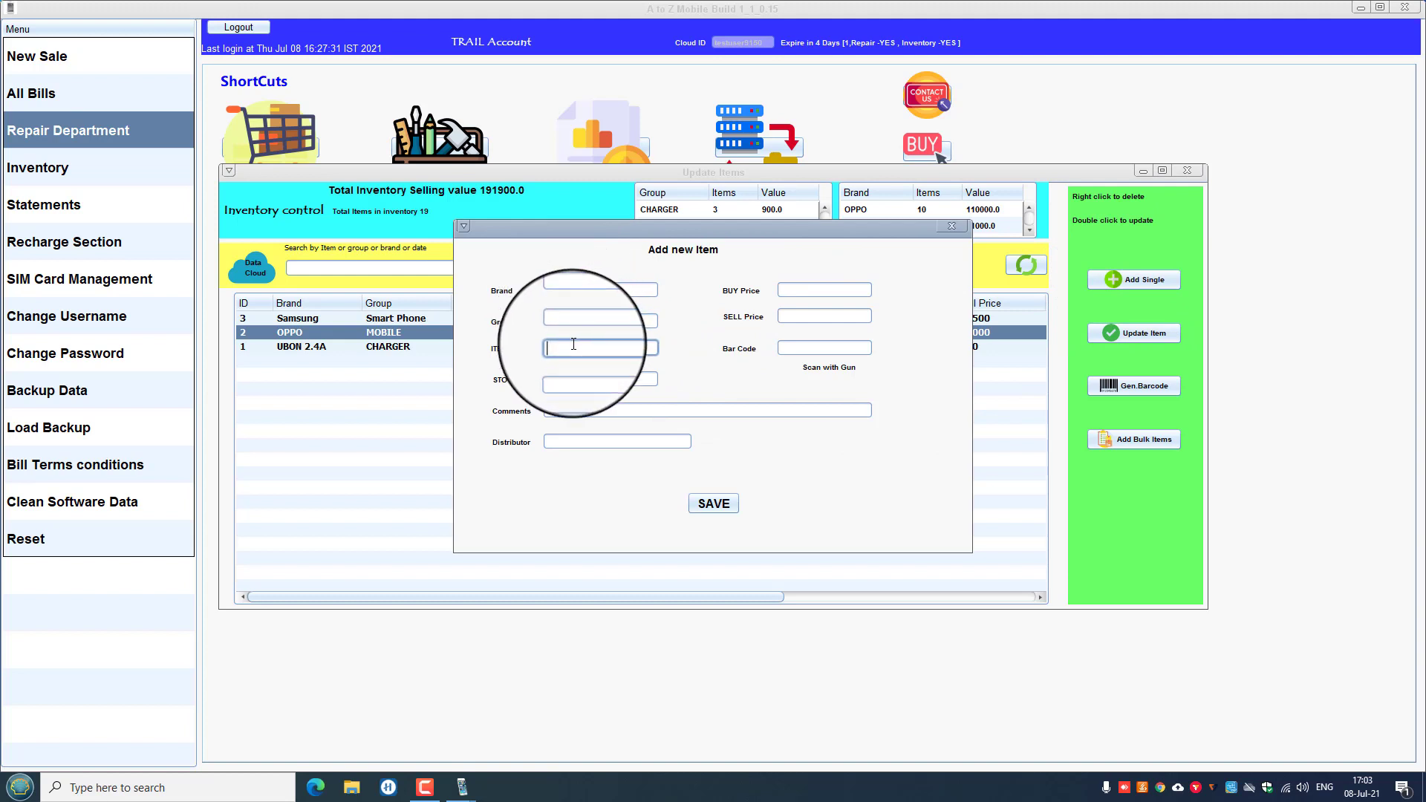
left_click(587, 379)
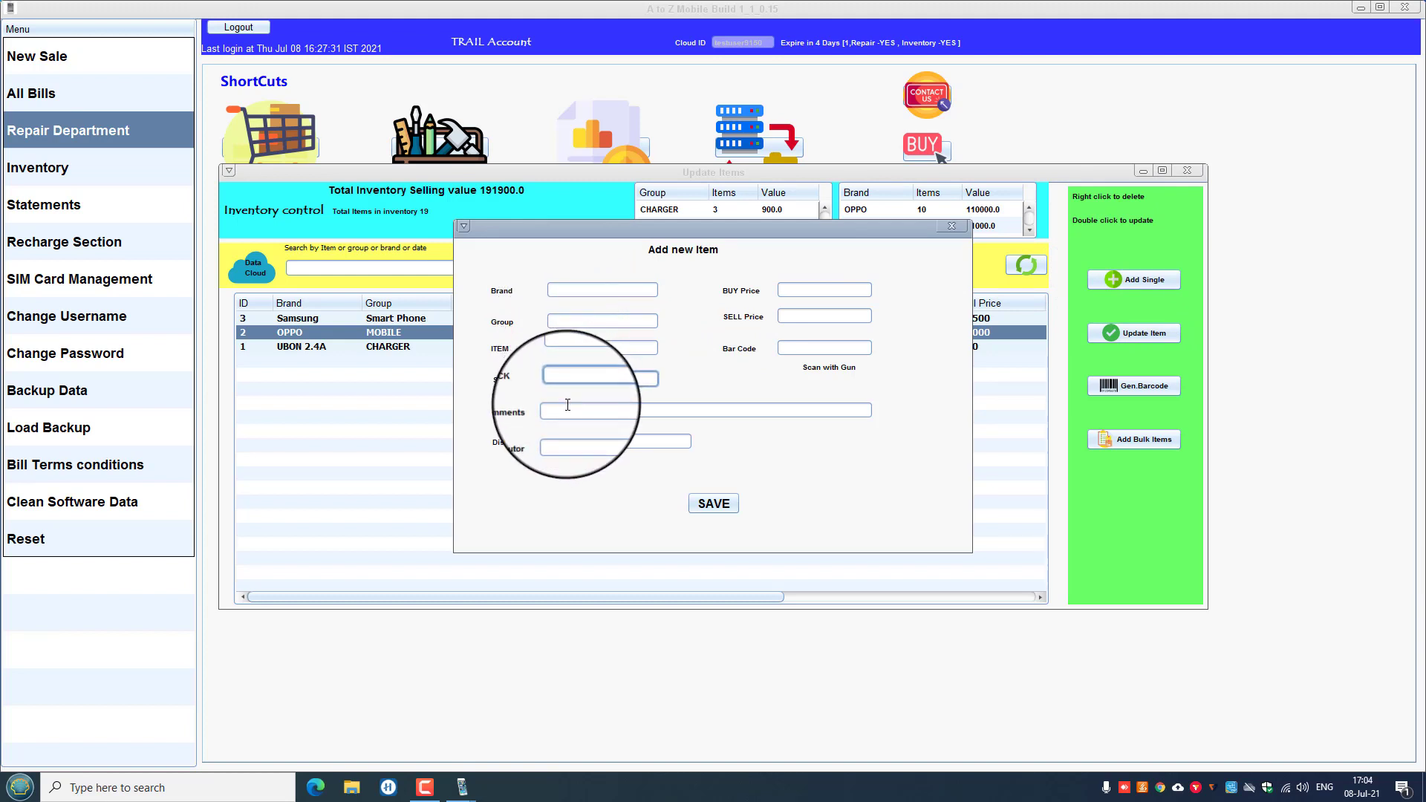
left_click(567, 408)
left_click(557, 442)
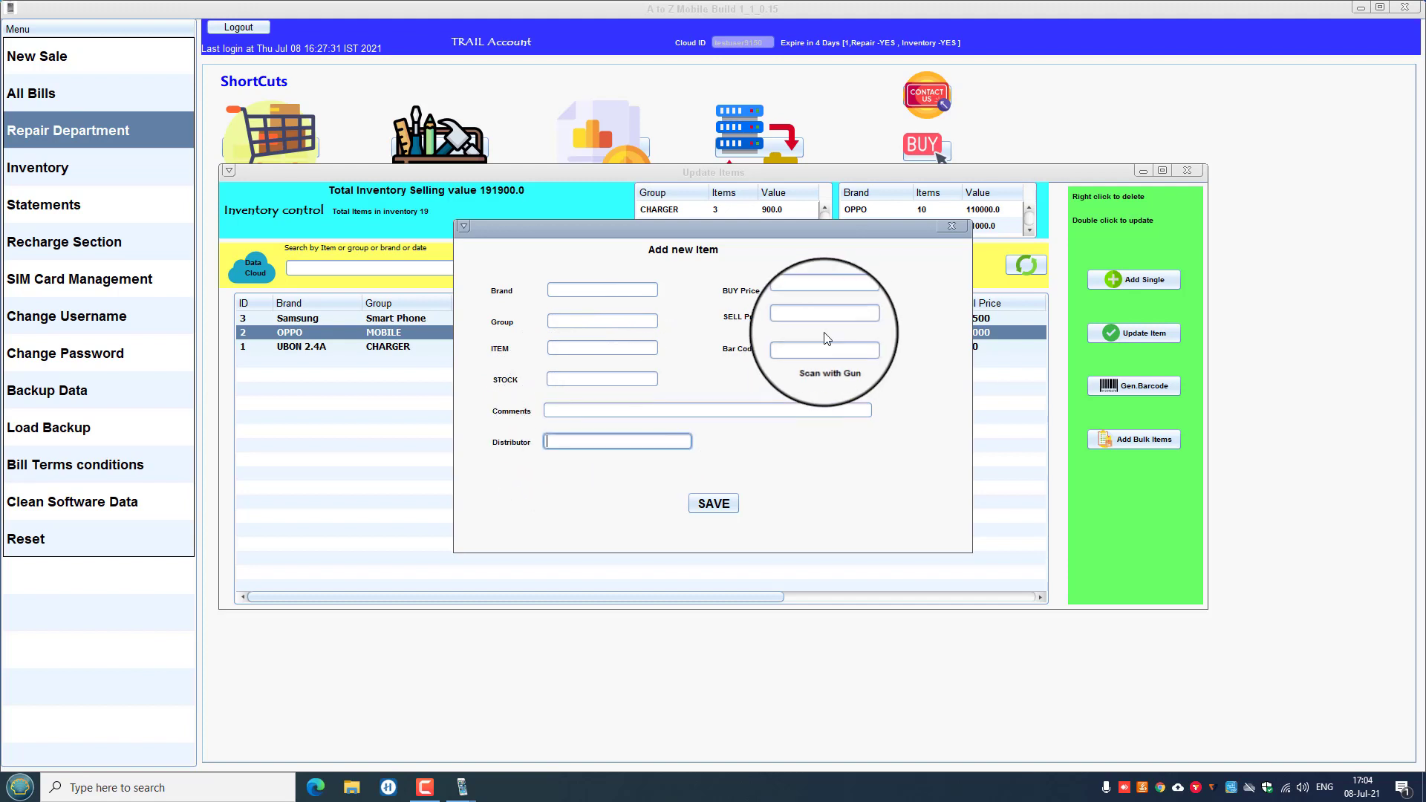
left_click(822, 288)
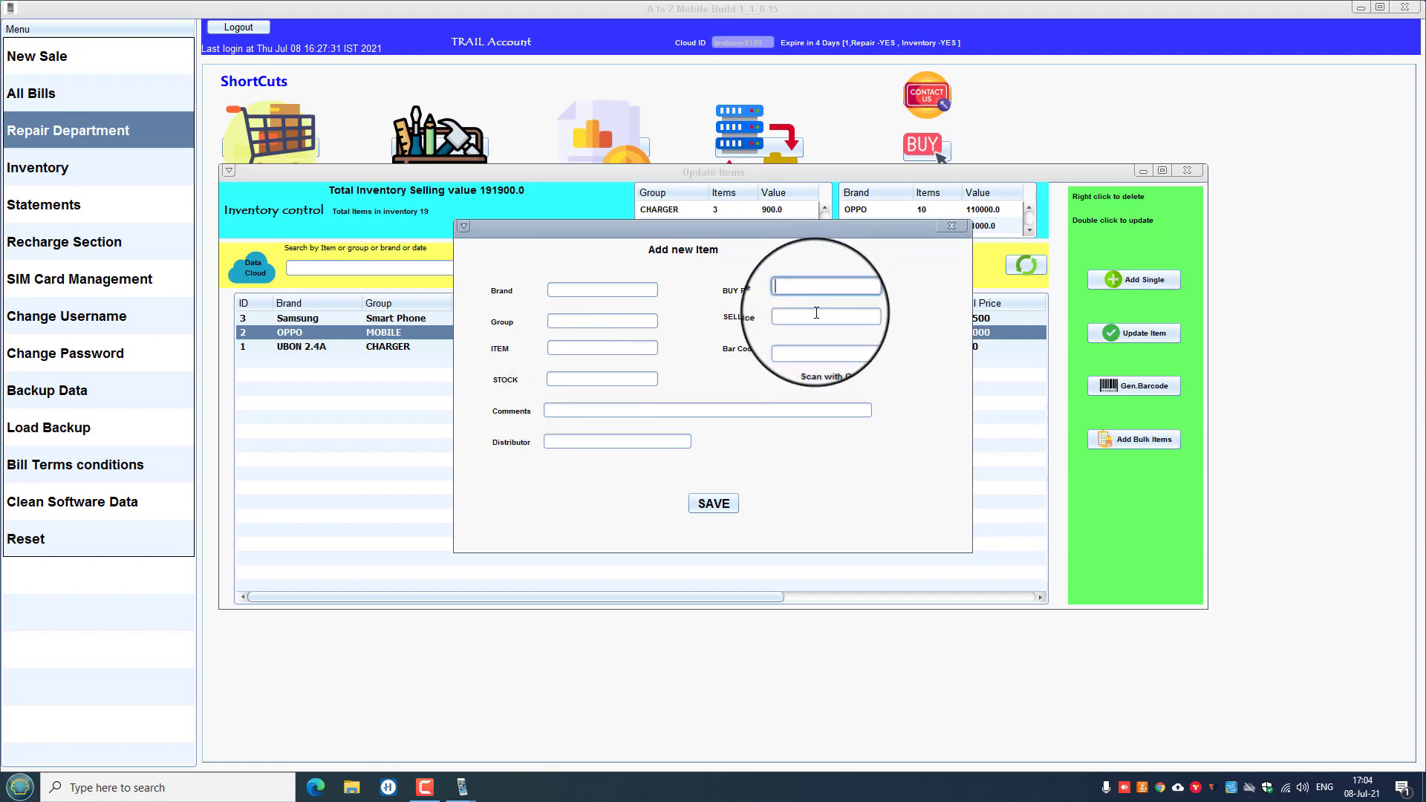
left_click(816, 314)
left_click(804, 349)
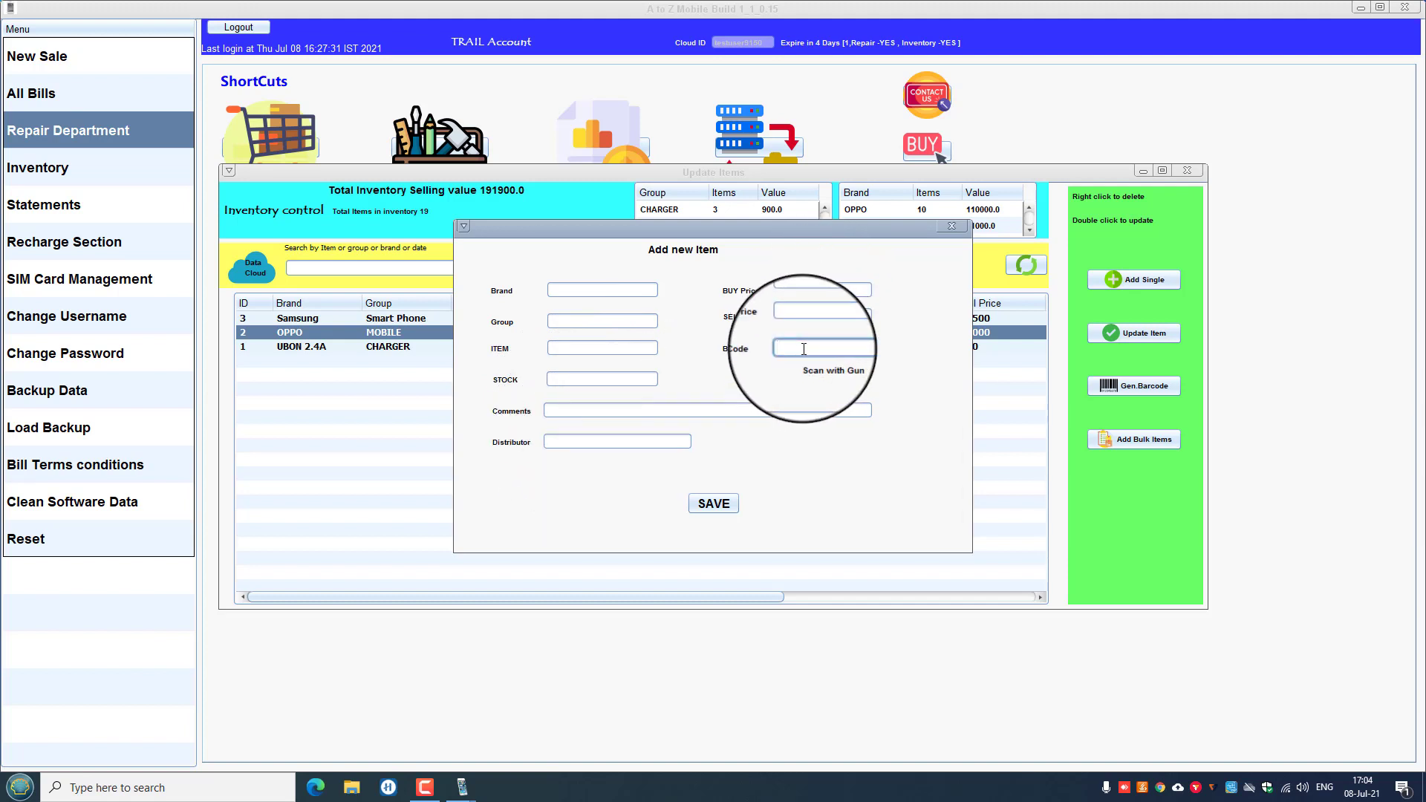
Enter bar code 125332, then close the form unsaved and the Update Items window.
type("125332")
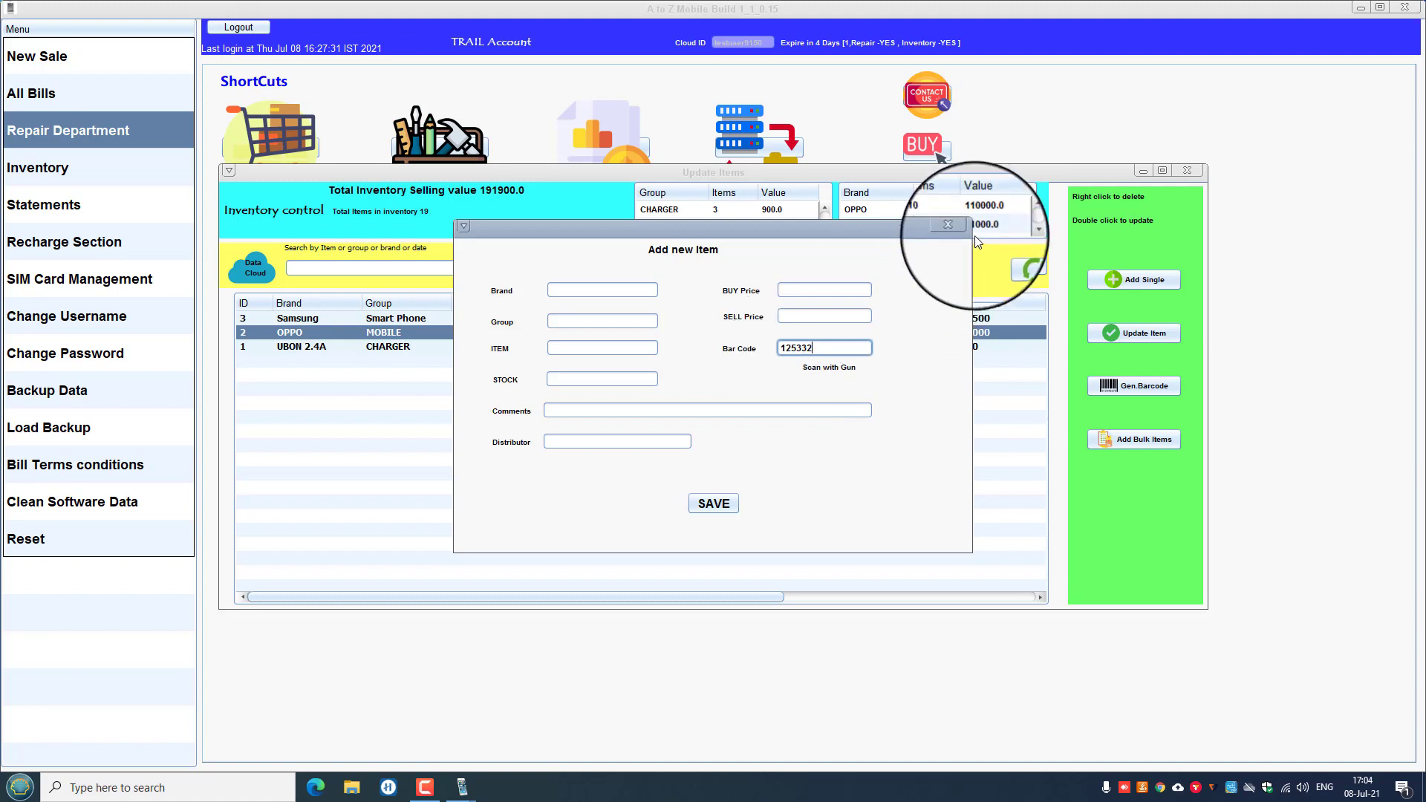
left_click(951, 226)
left_click(1186, 169)
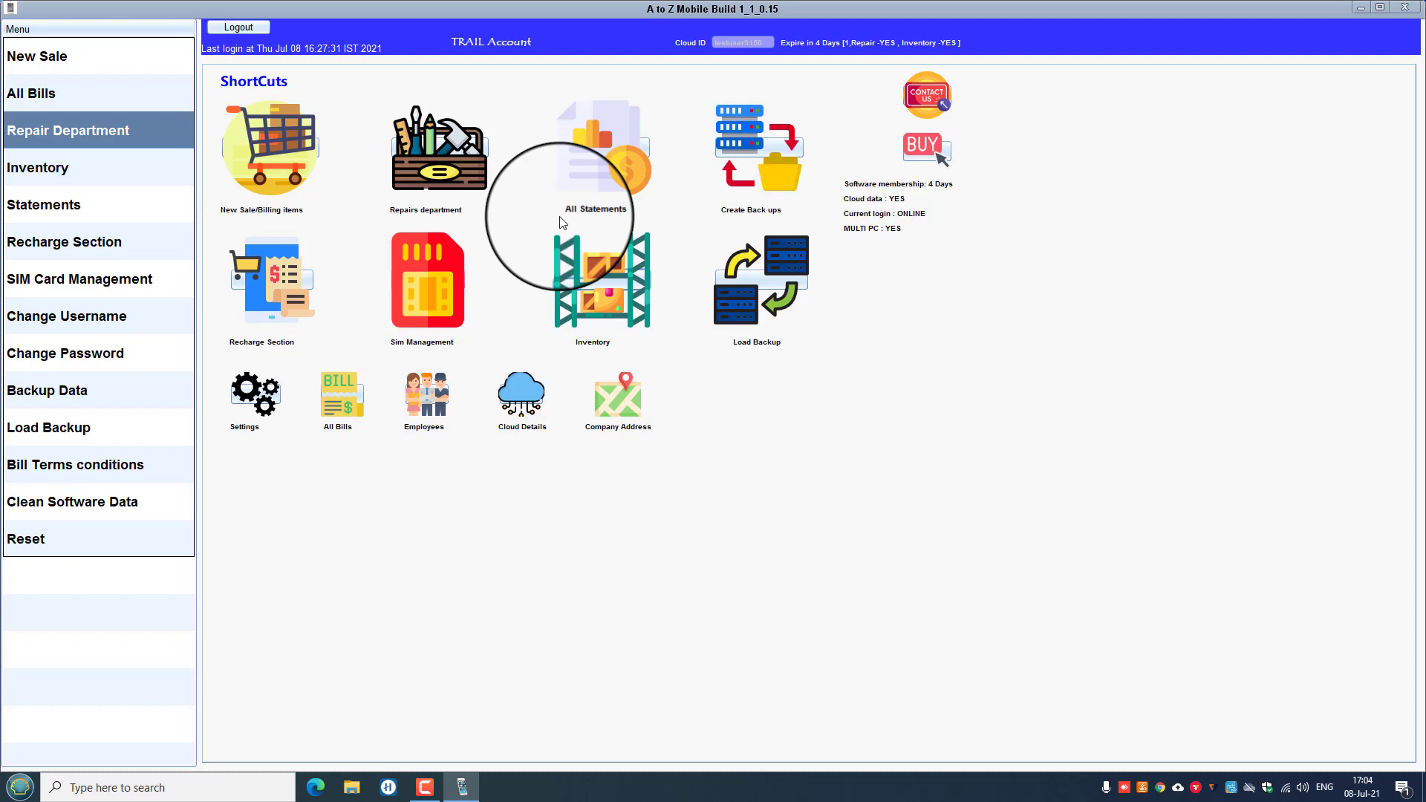
left_click(420, 394)
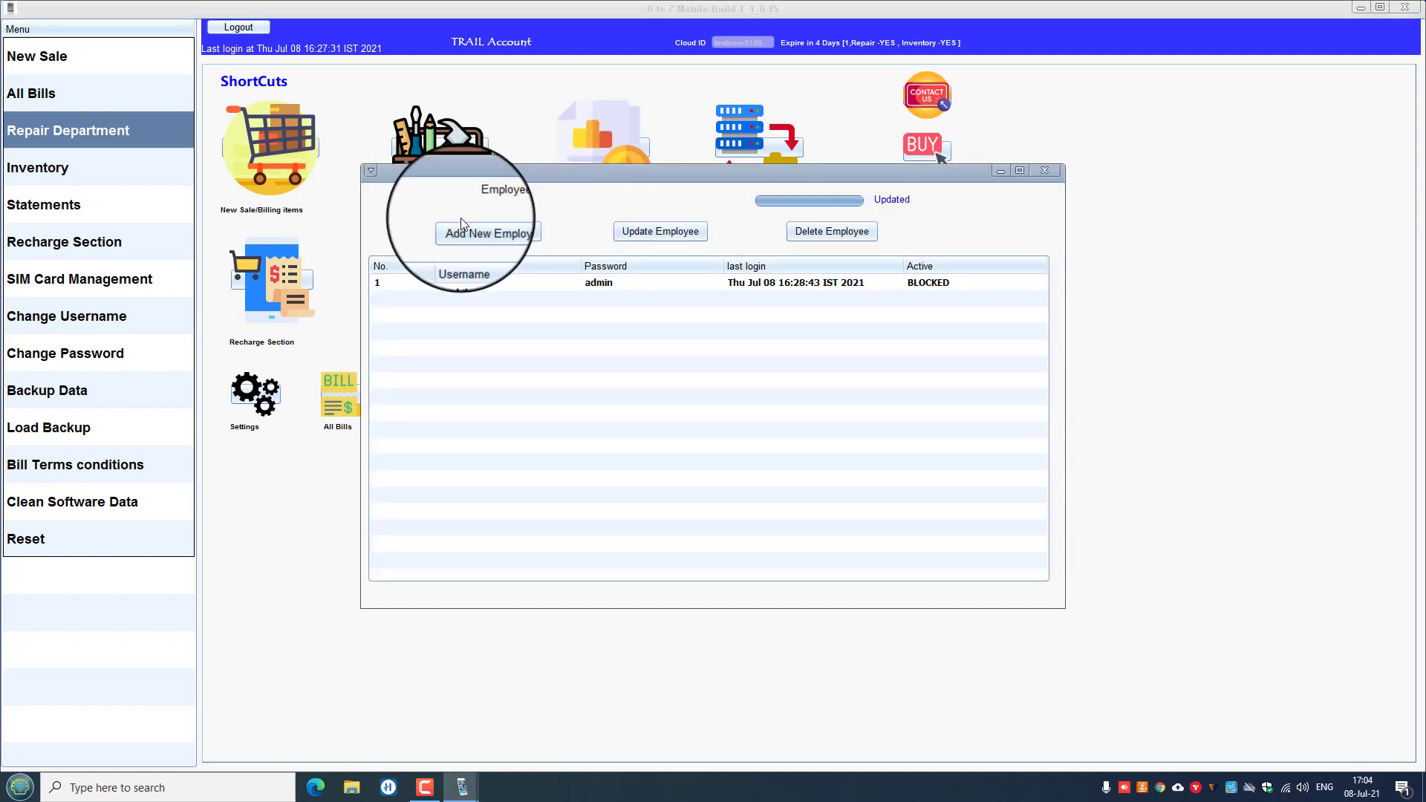
left_click(461, 283)
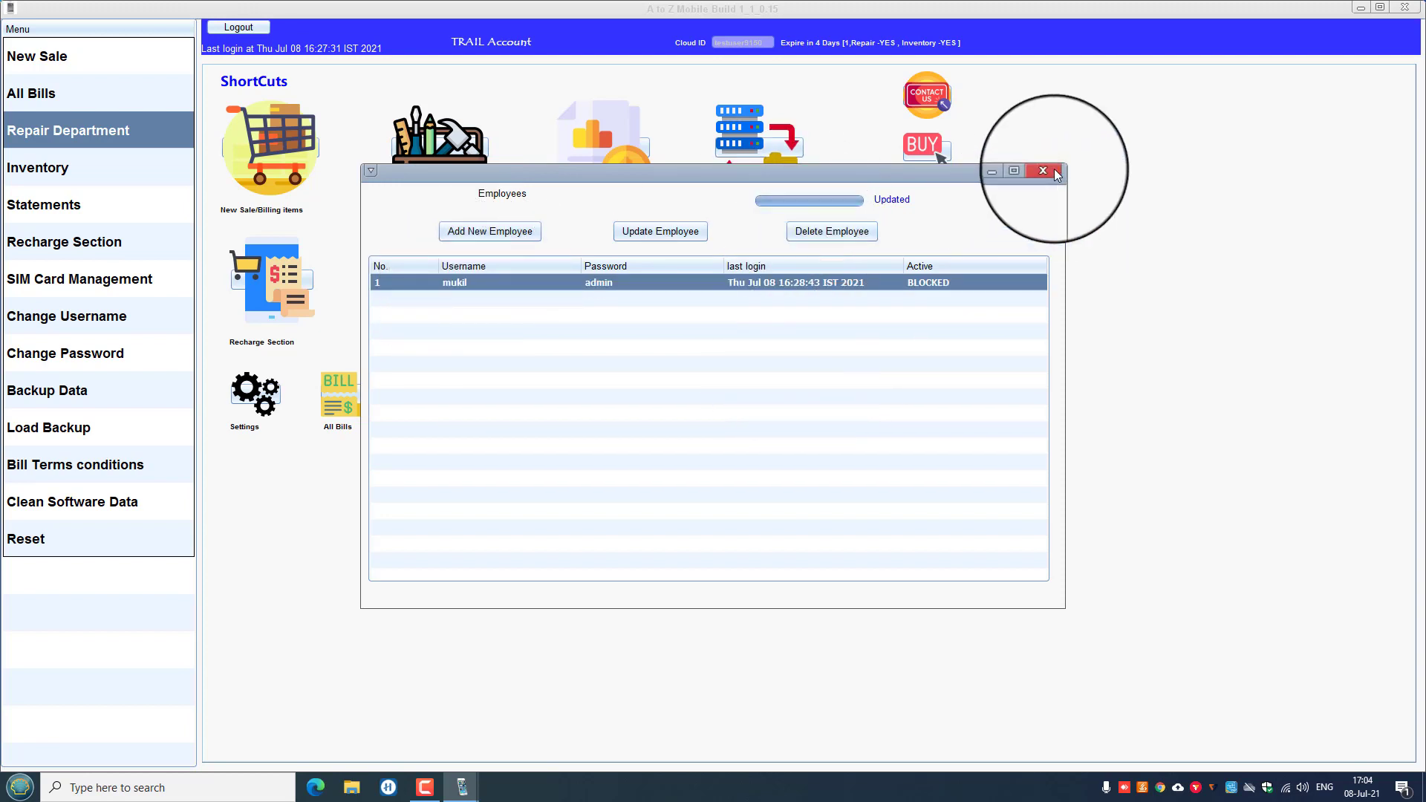
left_click(1054, 169)
left_click(512, 408)
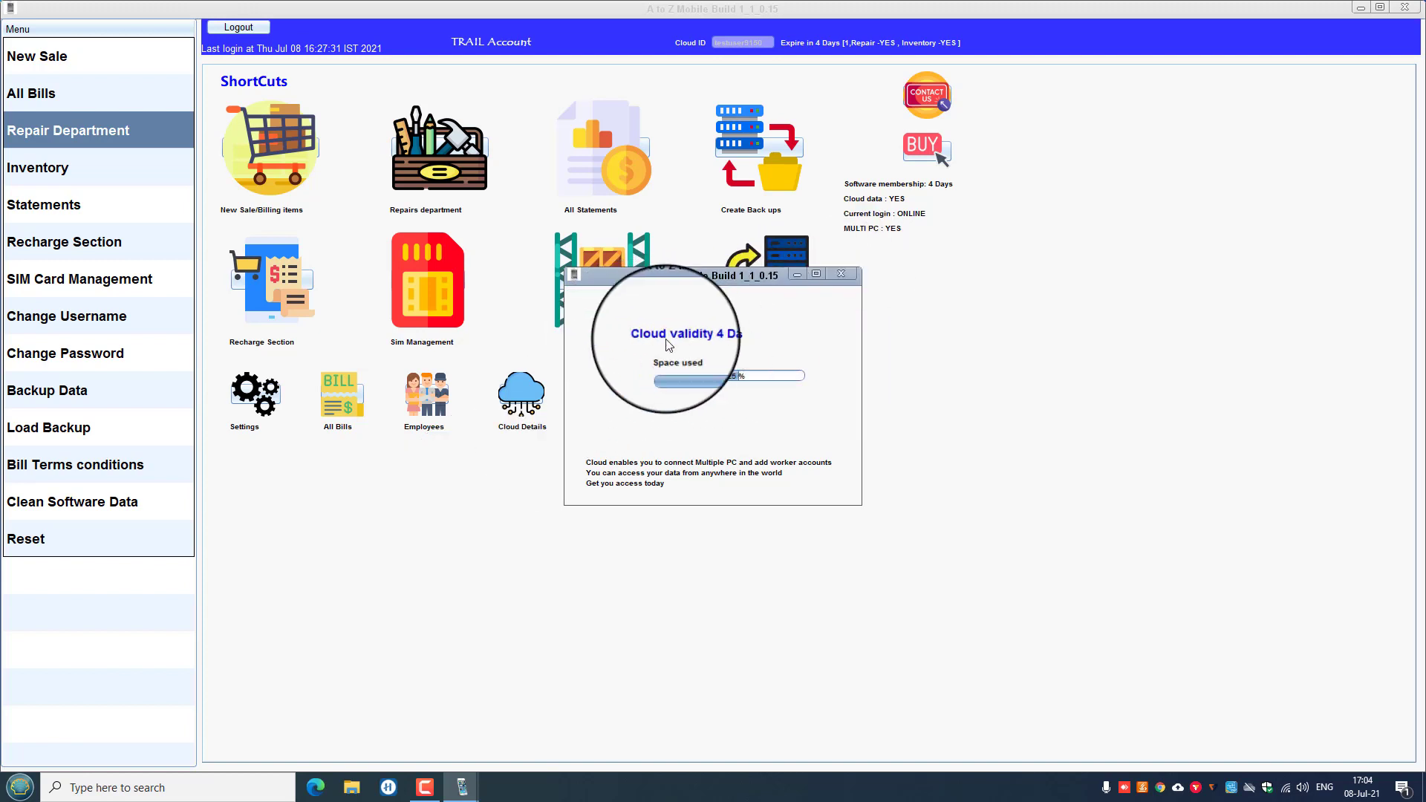
left_click(840, 274)
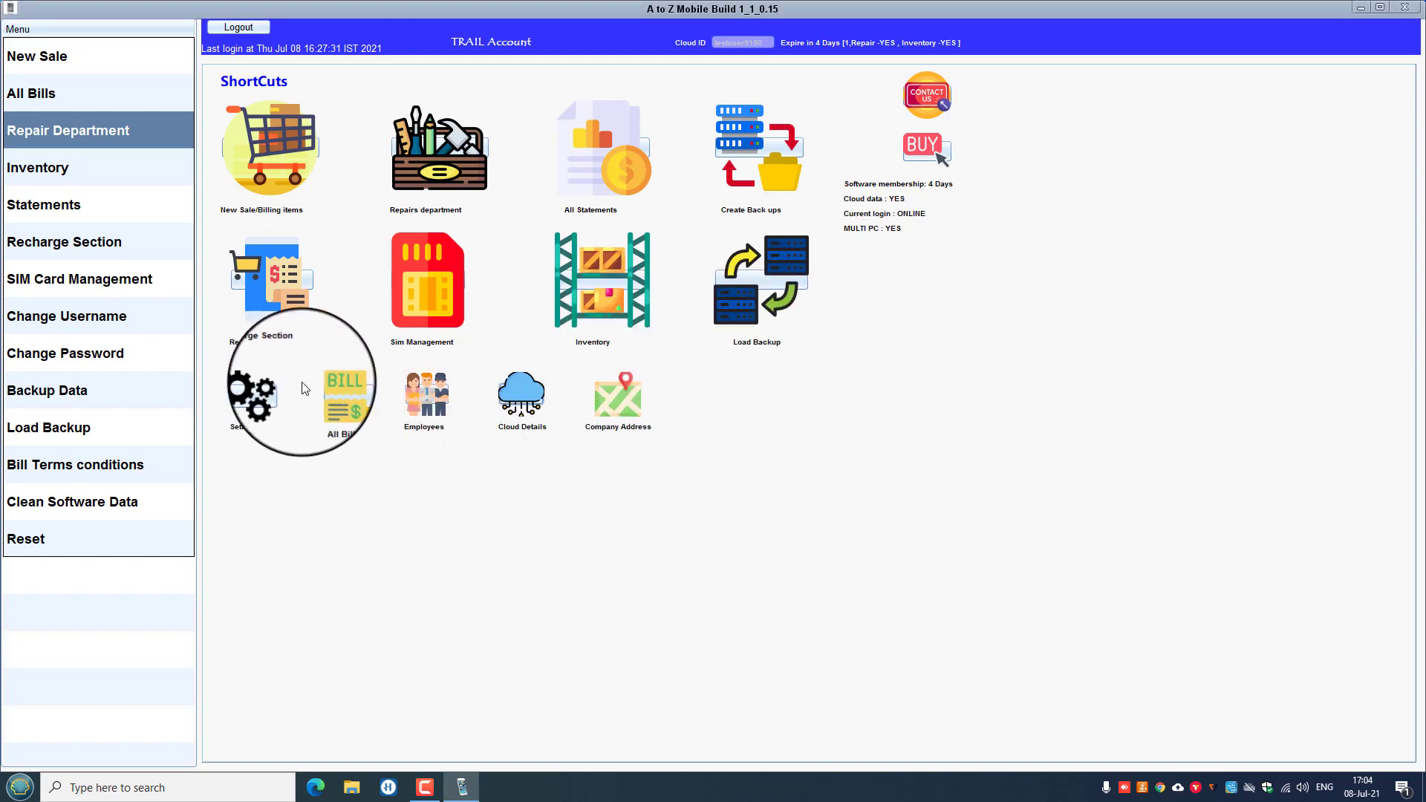
left_click(573, 165)
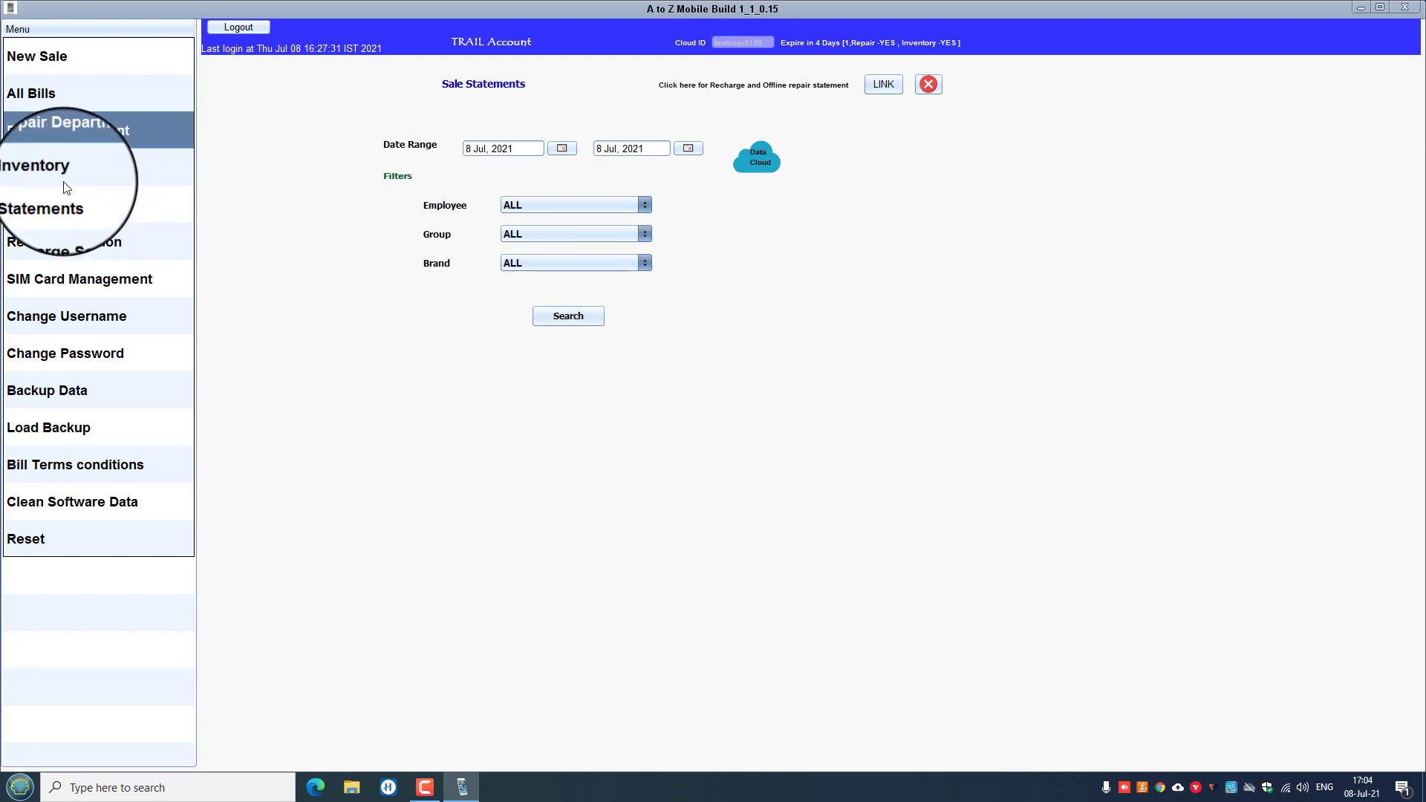
Go through Inventory and All Bills to start New Sale invoice 2 with an empty cart.
left_click(45, 173)
left_click(48, 91)
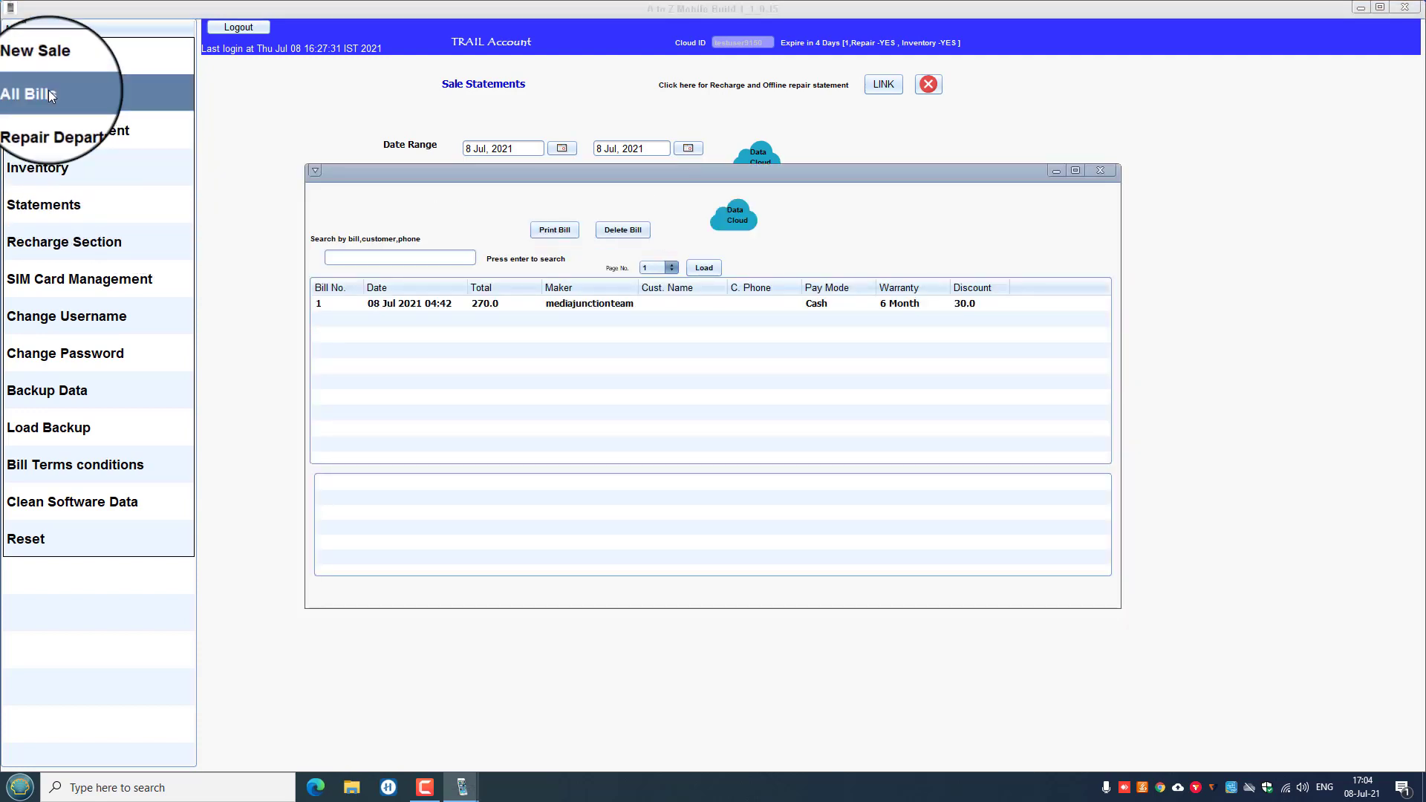
left_click(61, 51)
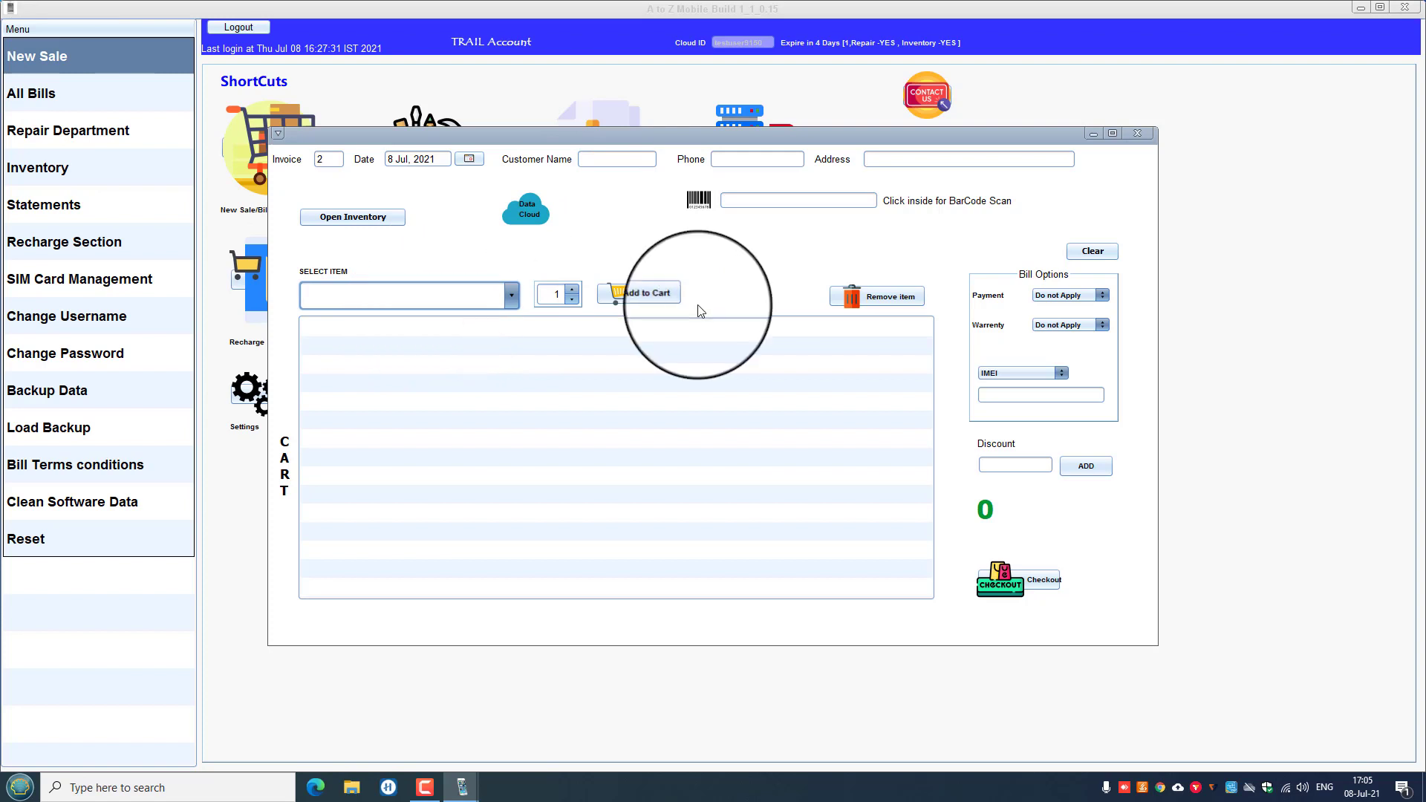
Add one OPPO phone to the cart.
left_click(510, 295)
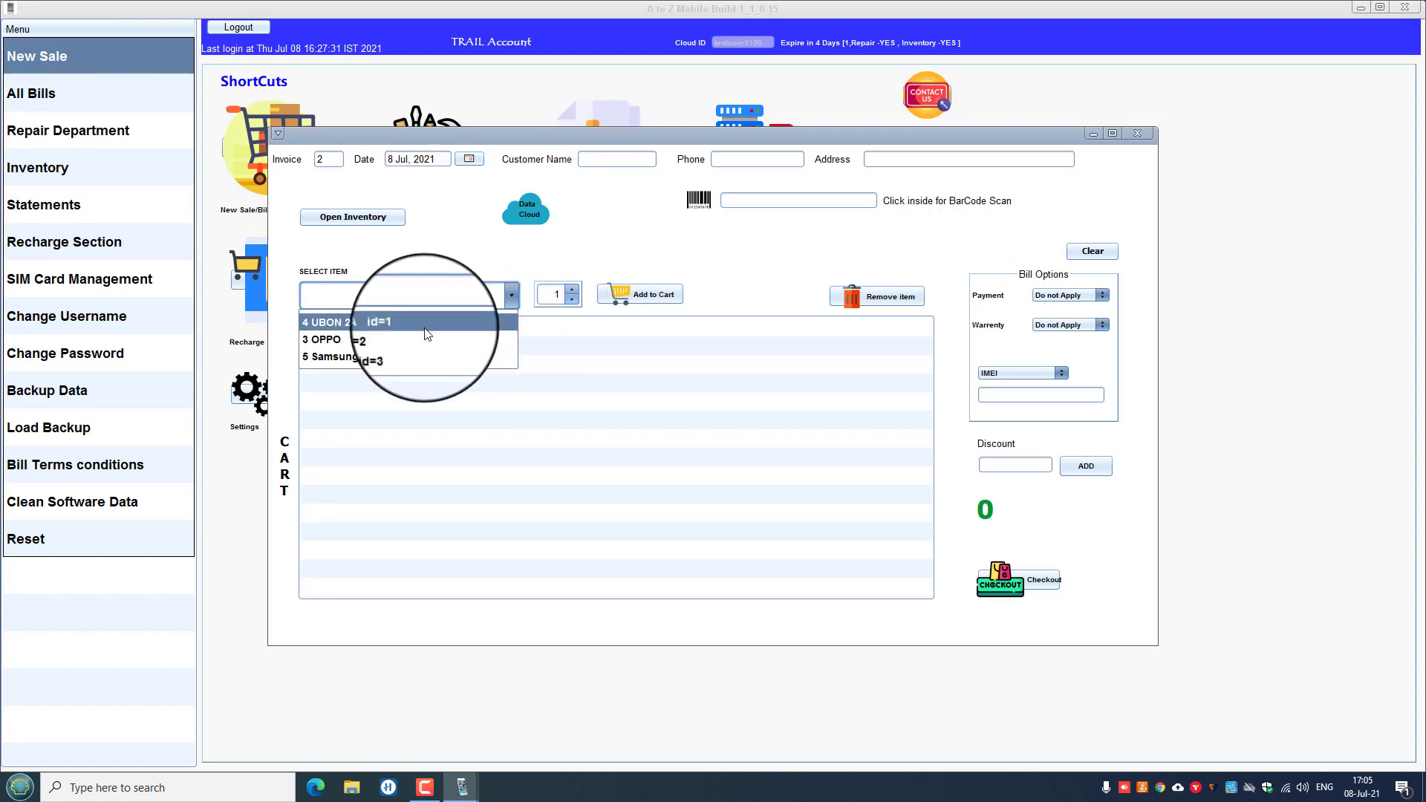
left_click(370, 338)
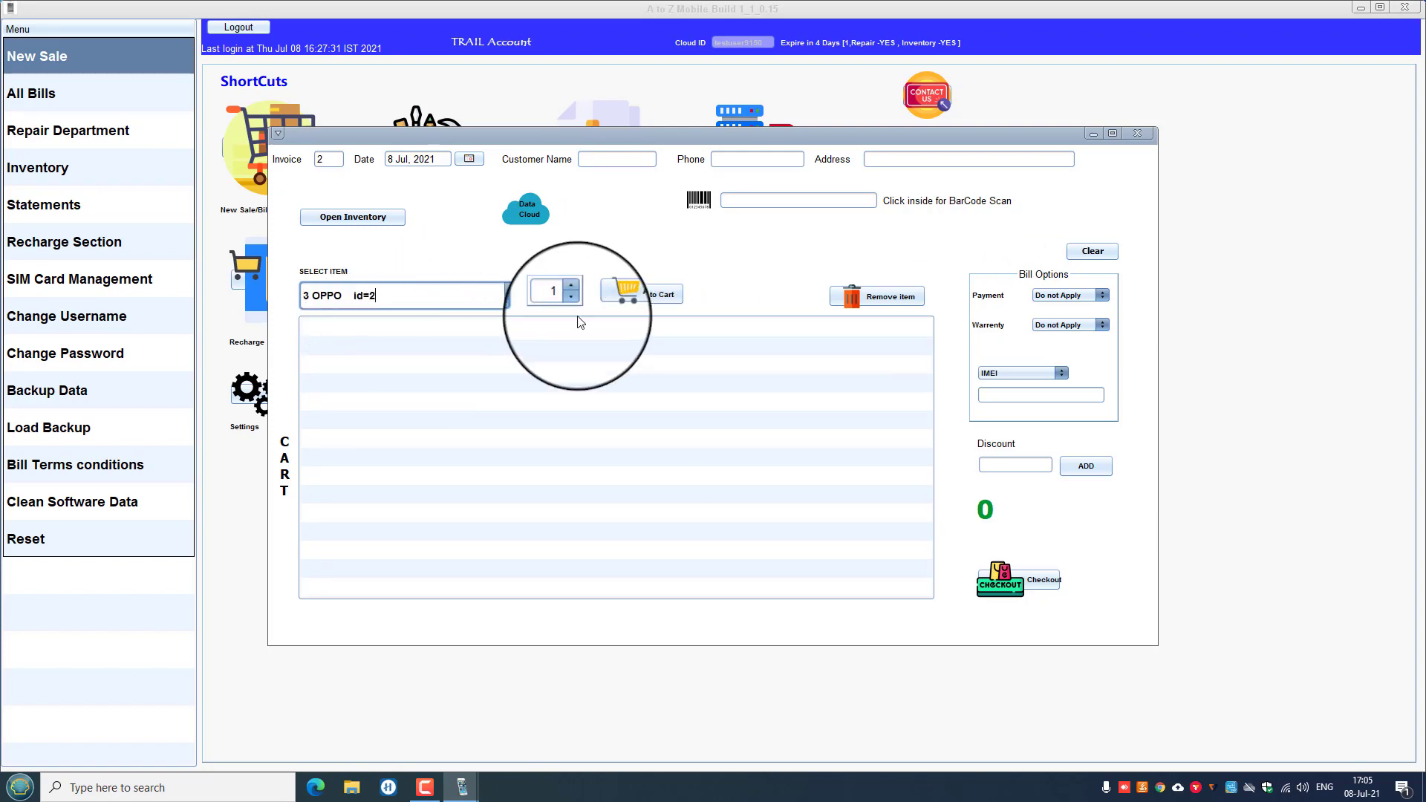
left_click(625, 296)
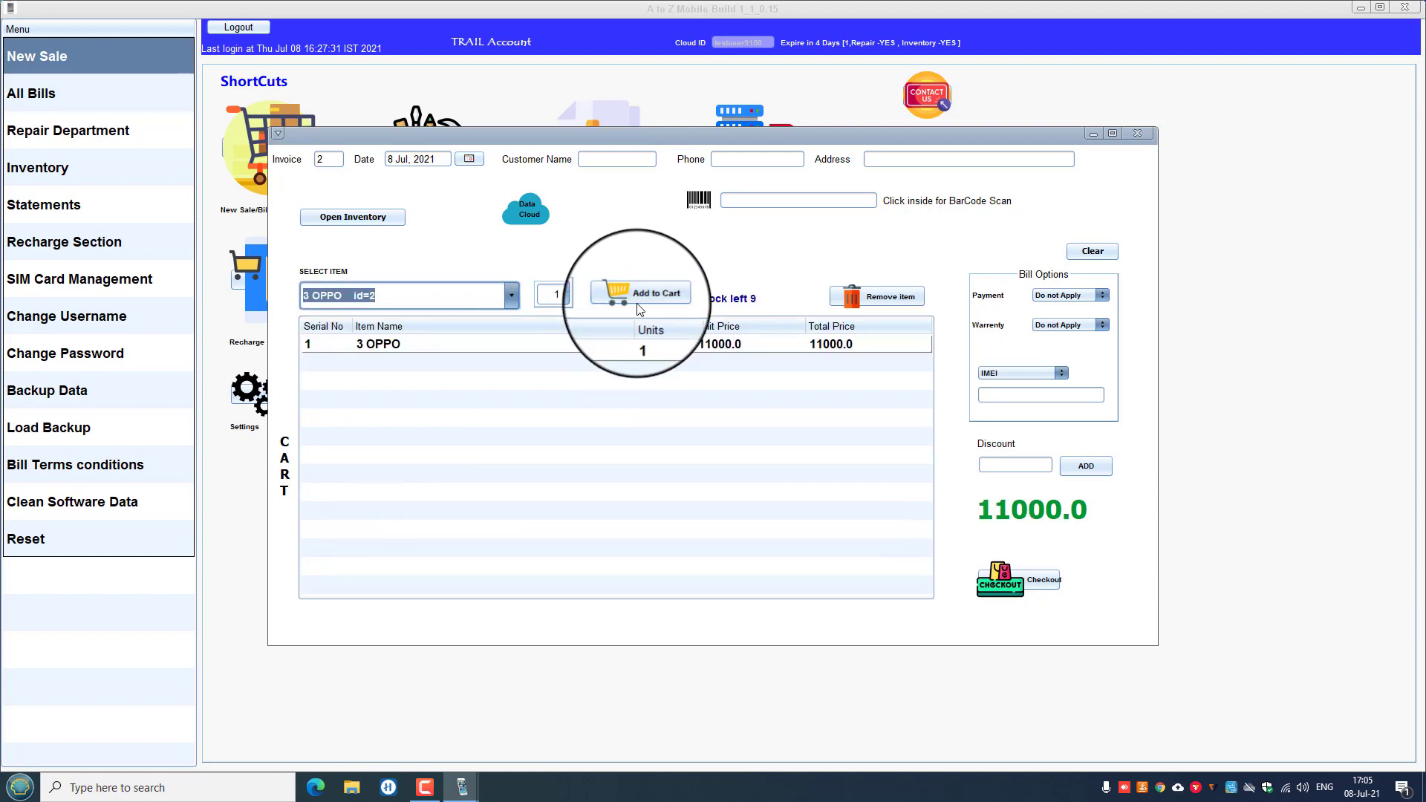
left_click(734, 349)
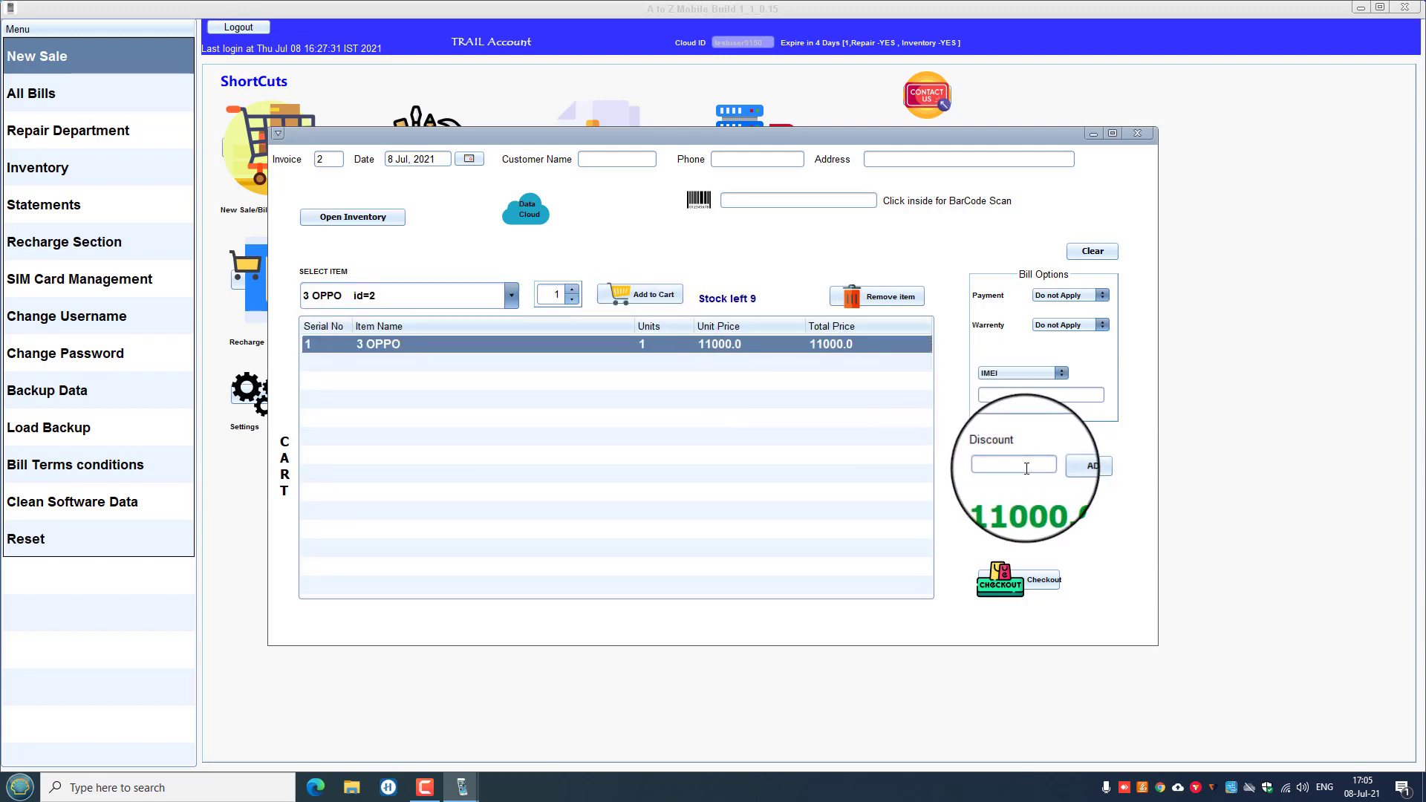
Apply a 1000 discount and check out the bill for a 10000 total.
left_click(1026, 468)
type("1000")
left_click(1085, 468)
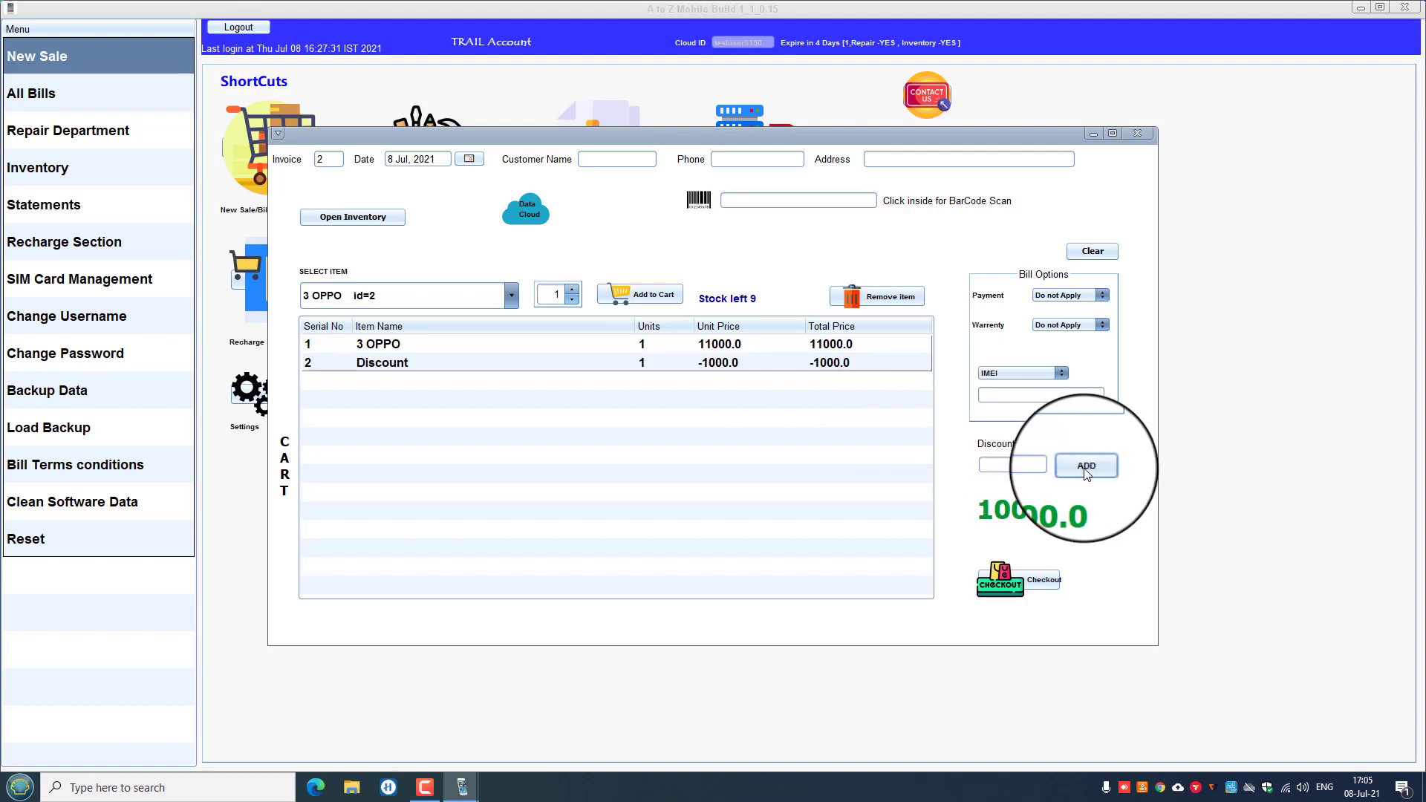
left_click(429, 364)
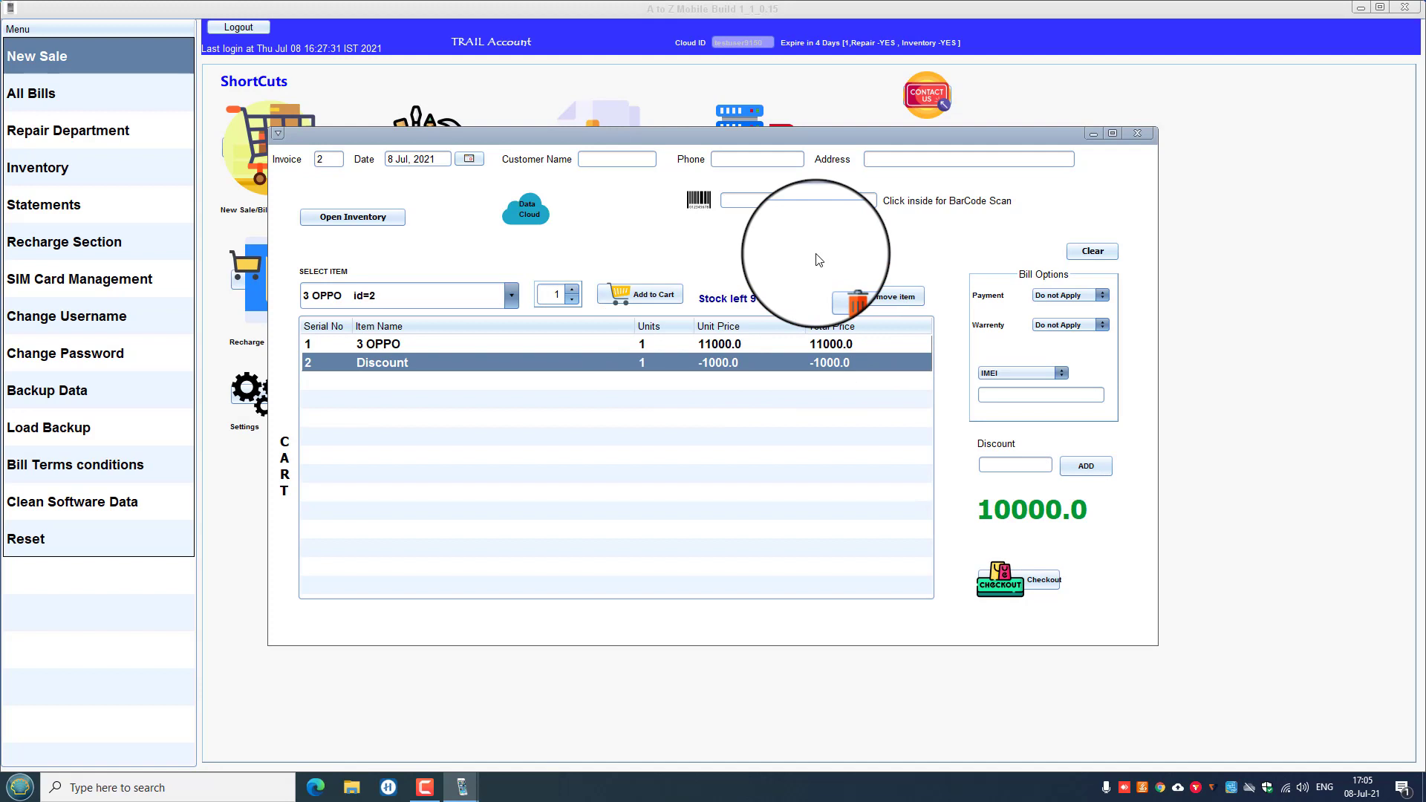
left_click(996, 578)
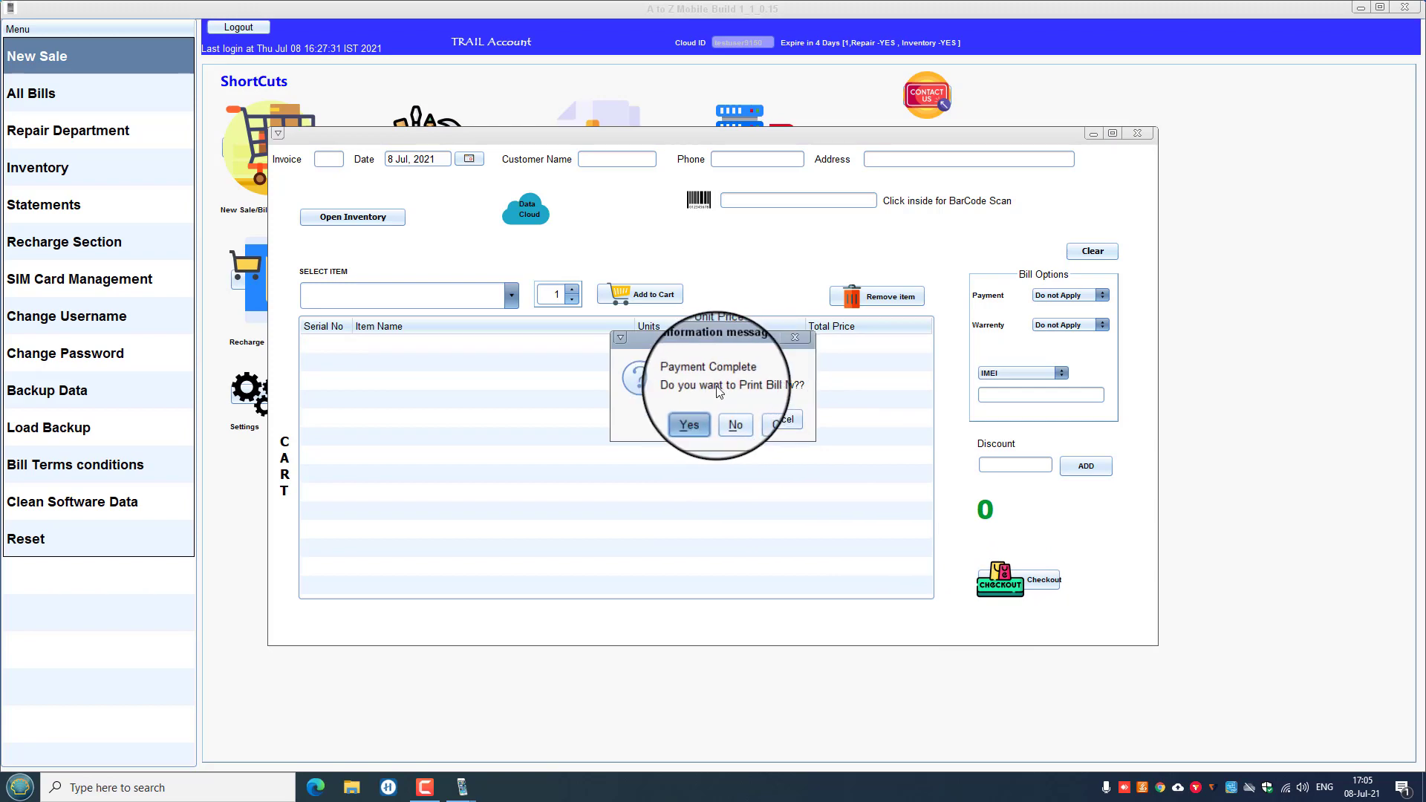
Confirm Yes to print invoice 2 as bill.pdf.
left_click(690, 425)
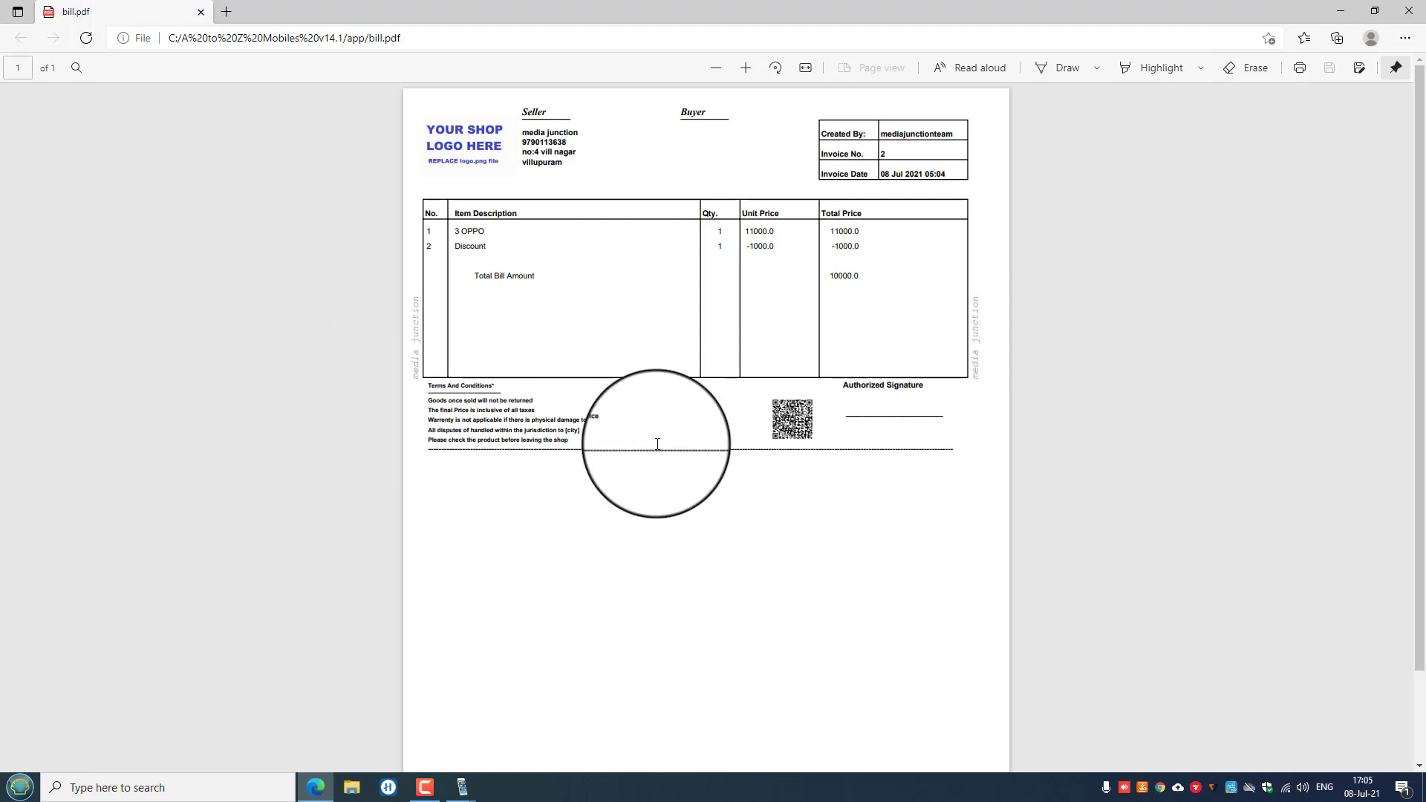
Zoom bill.pdf in Edge to read the OPPO line, -1000 discount and 10000 total.
key("ctrl+plus")
key("ctrl+plus")
key("ctrl+plus")
key("ctrl+plus")
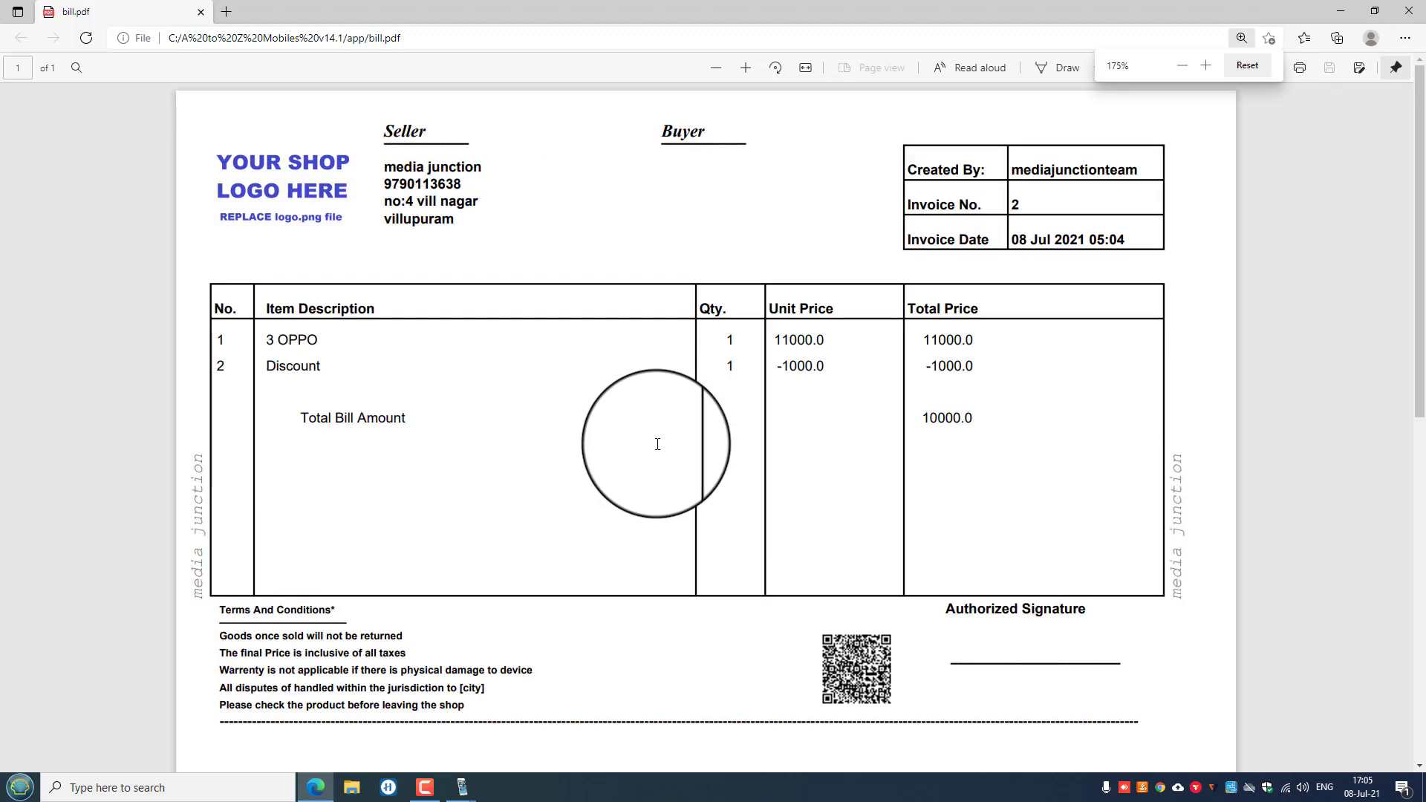